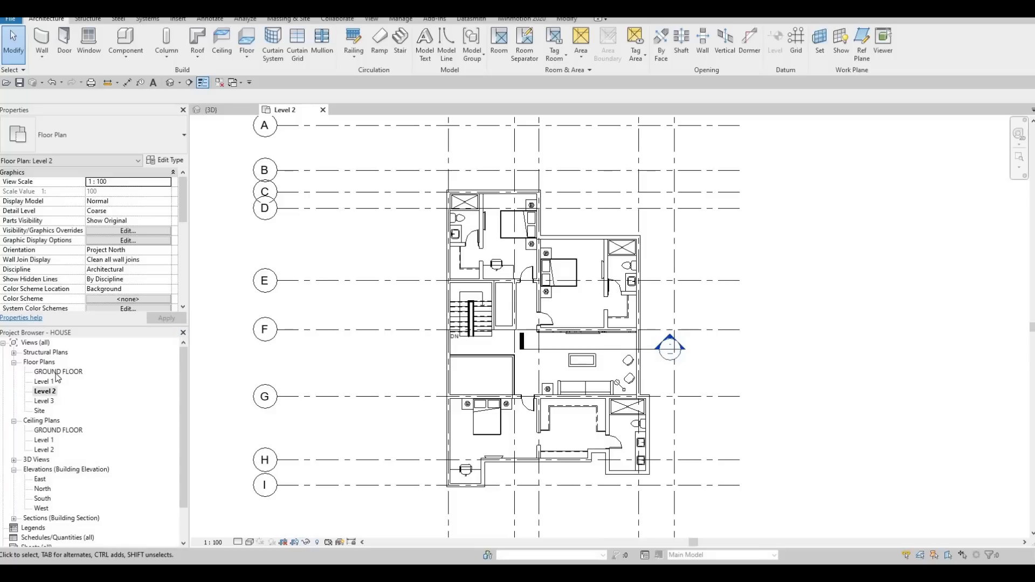
# Step: Open the GROUND FLOOR plan and examine the open yard area behind the house
pyautogui.doubleClick(56, 373)
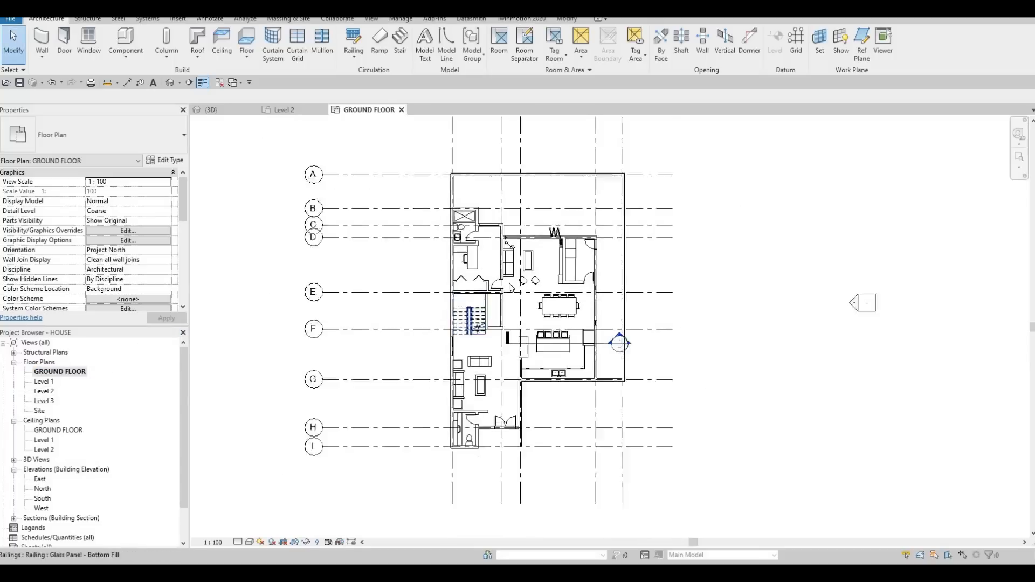
pyautogui.scroll(5, 520, 232)
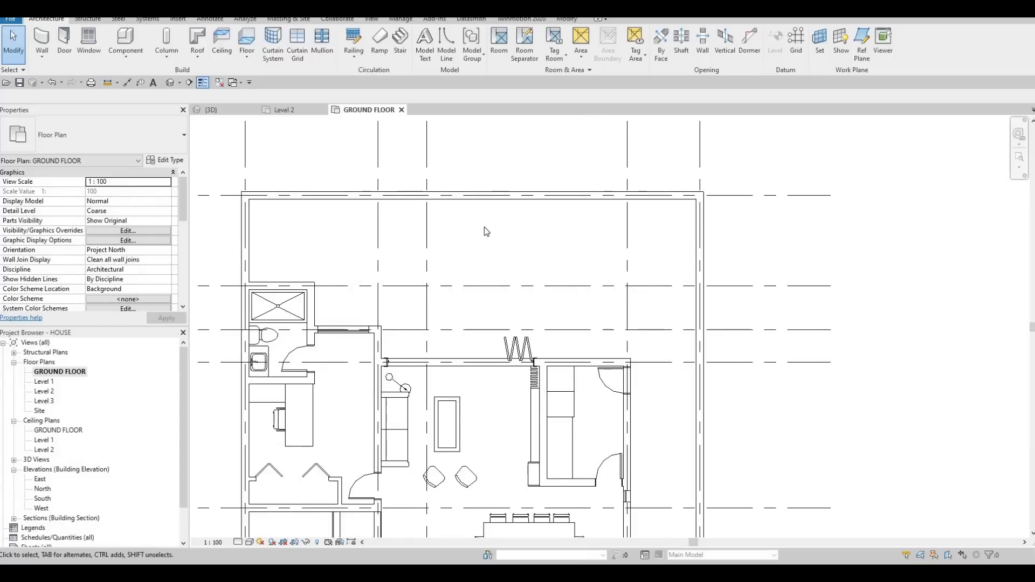
pyautogui.moveTo(484, 228); pyautogui.dragTo(499, 217, button='middle')
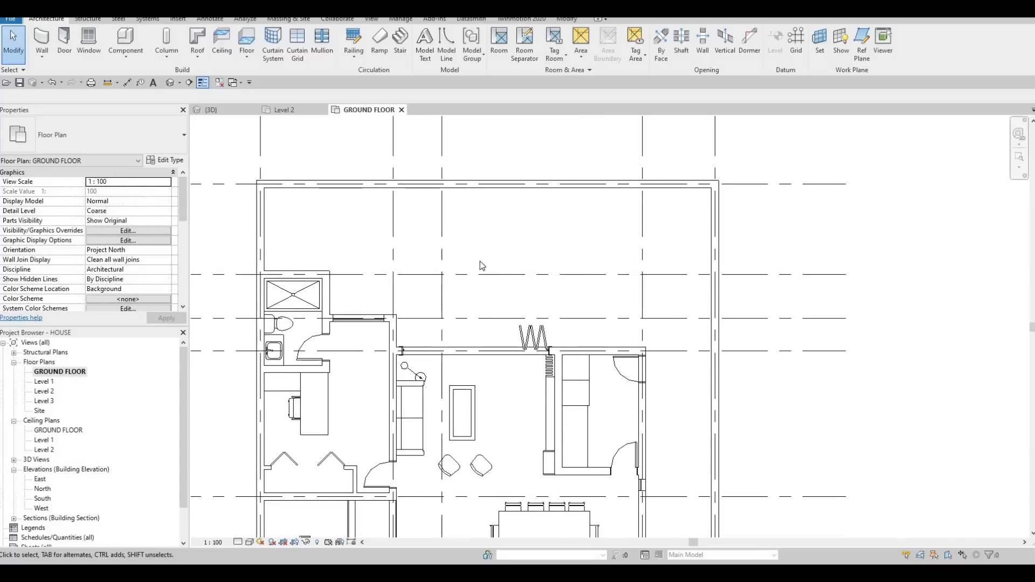
pyautogui.moveTo(452, 259); pyautogui.dragTo(478, 242, button='middle')
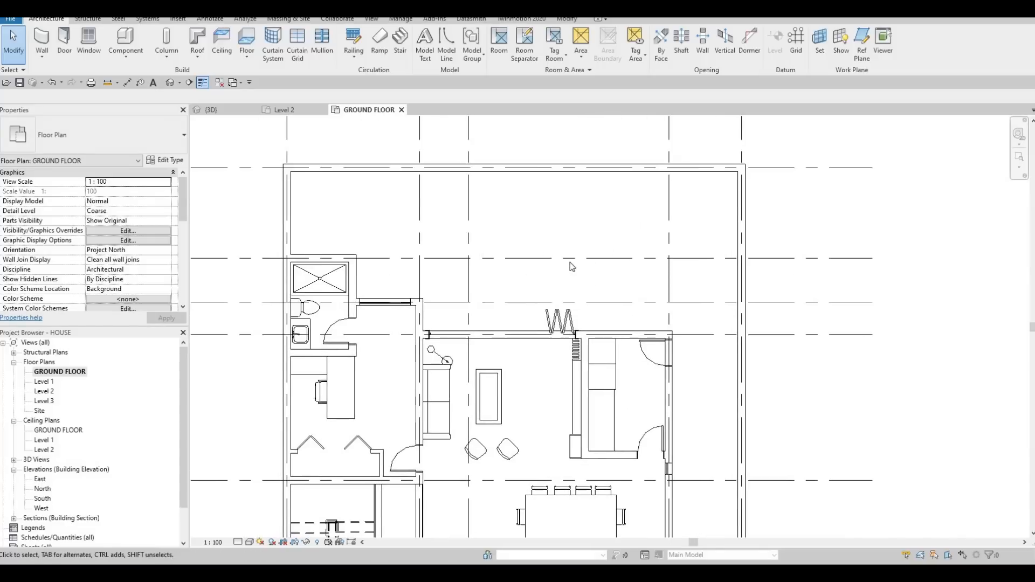
pyautogui.scroll(-2, 545, 284)
pyautogui.moveTo(611, 369); pyautogui.dragTo(619, 238, button='middle')
pyautogui.scroll(-2, 619, 238)
pyautogui.moveTo(596, 190); pyautogui.dragTo(544, 246, button='middle')
pyautogui.scroll(3, 542, 228)
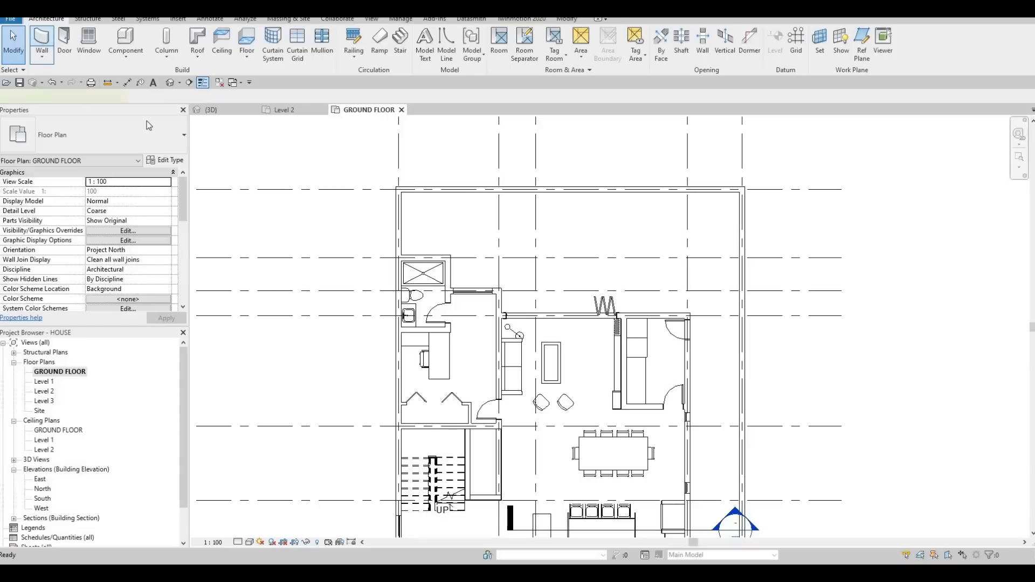
# Step: Start a wall and duplicate the EXTERIOR WALL 1 type as a new wall type named POOL WALL
pyautogui.click(155, 137)
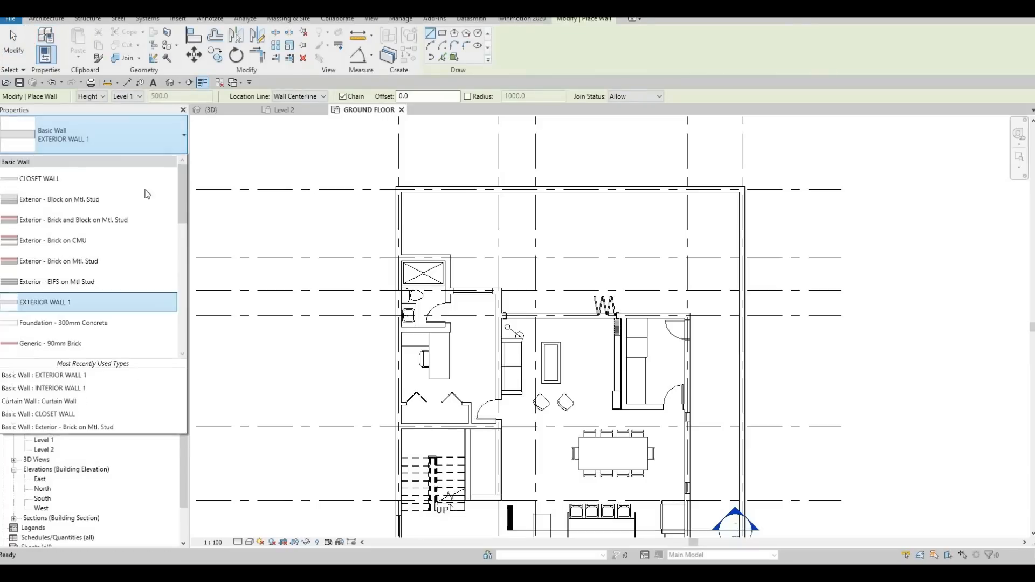
pyautogui.press('Escape')
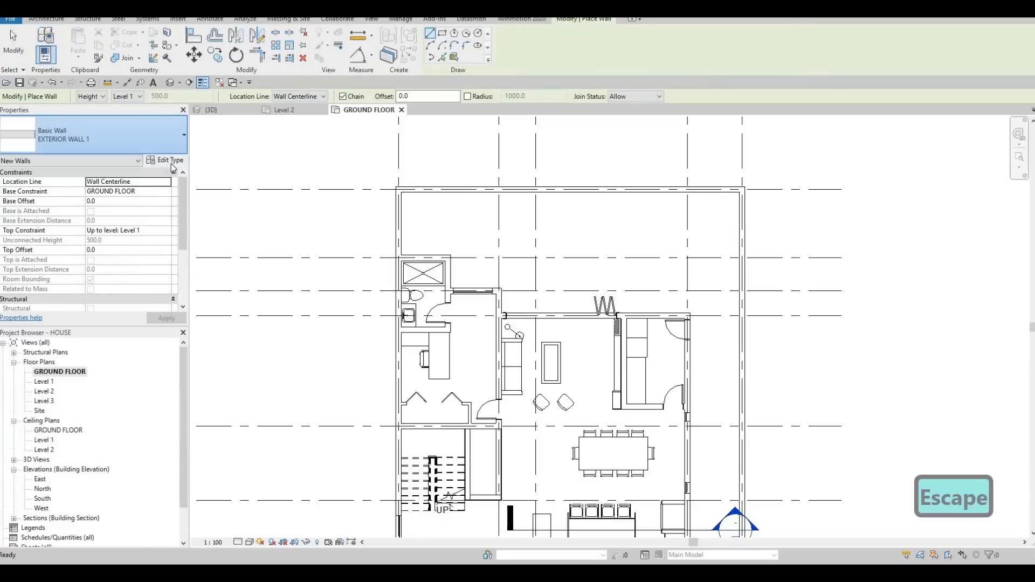
pyautogui.click(170, 163)
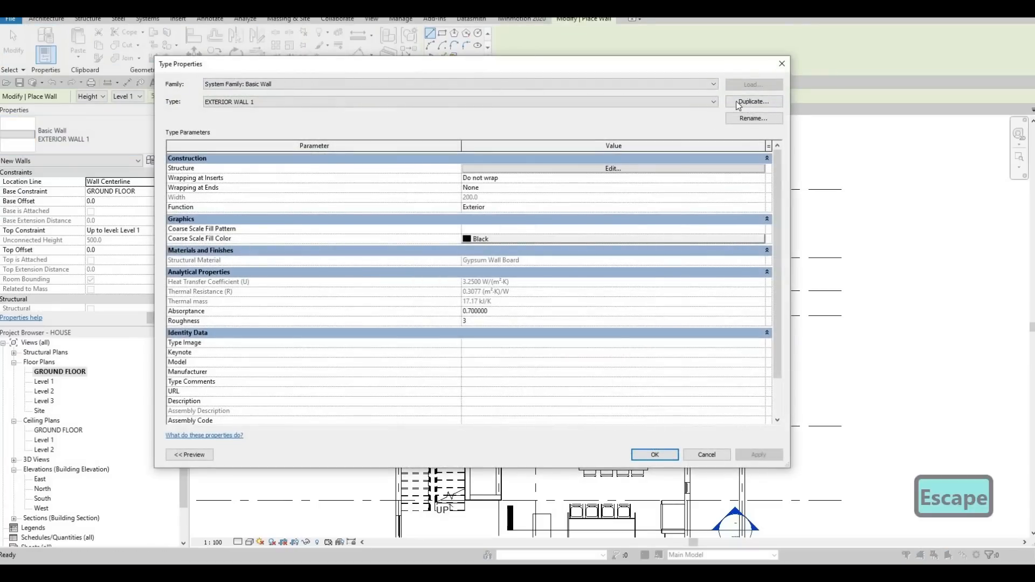
pyautogui.click(738, 103)
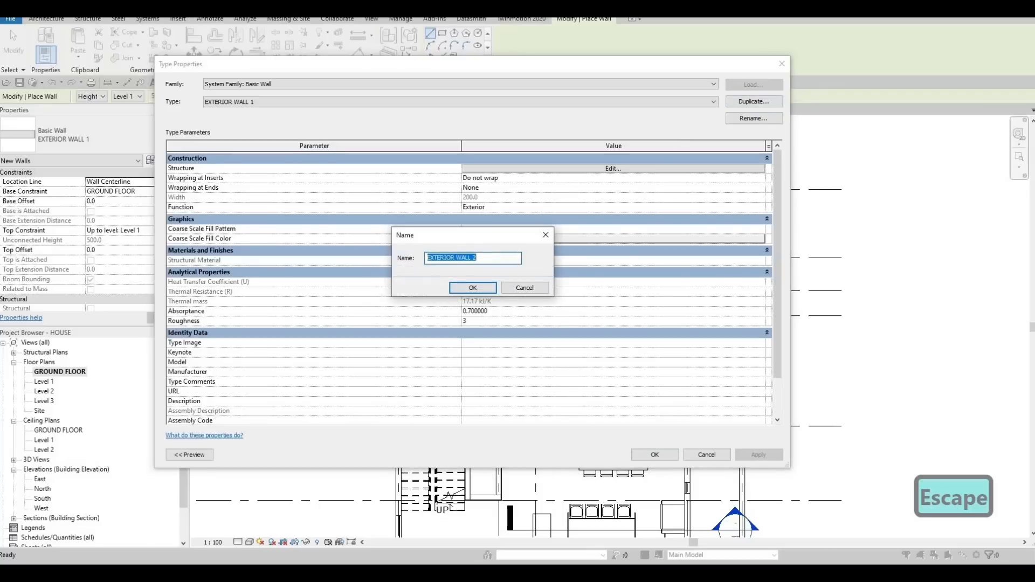
pyautogui.write('pool w')
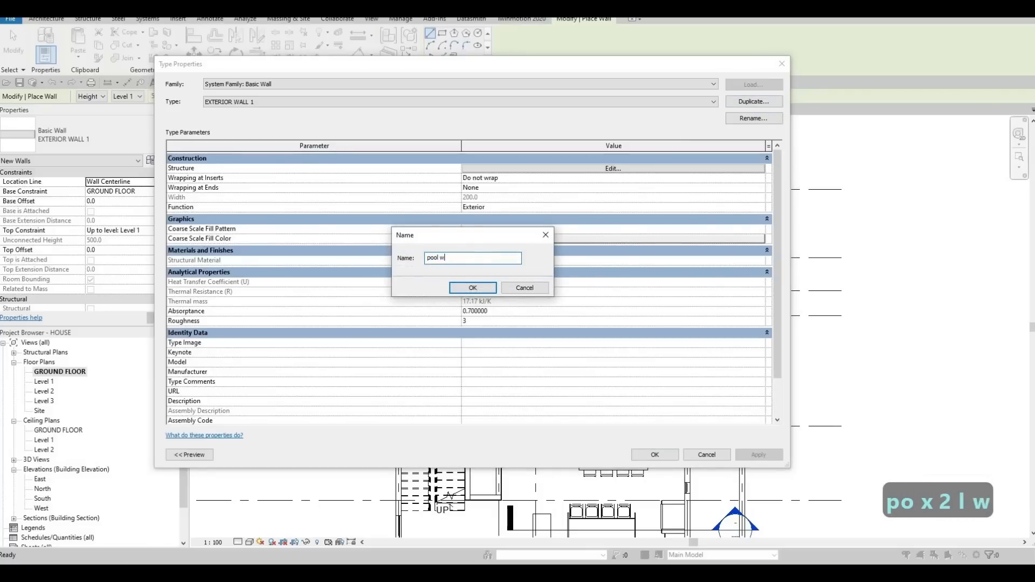
pyautogui.press('BackSpace')
pyautogui.press('capslock')
pyautogui.press('BackSpace')
pyautogui.press('BackSpace')
pyautogui.press('BackSpace')
pyautogui.press('BackSpace')
pyautogui.press('BackSpace')
pyautogui.press('BackSpace')
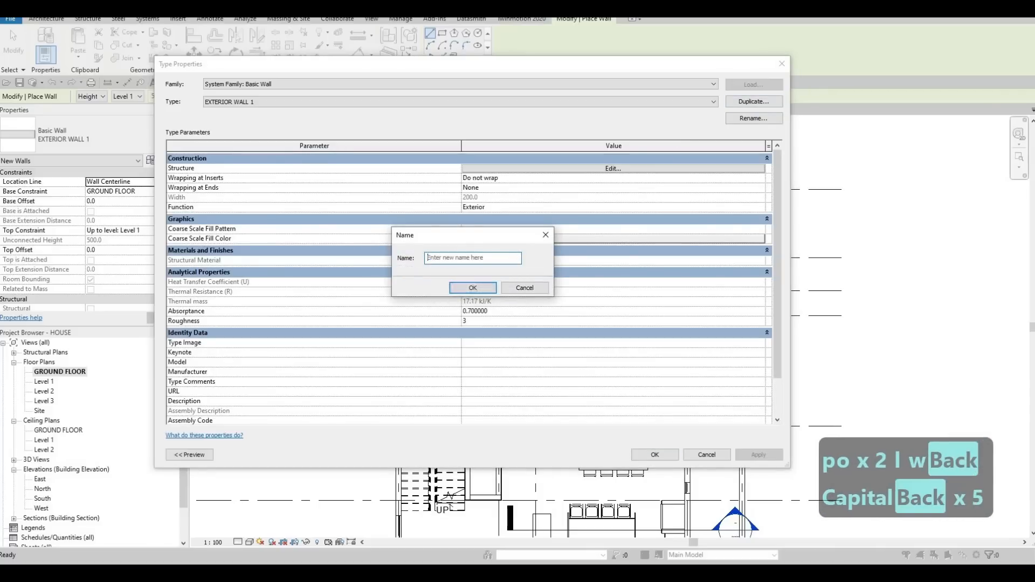
pyautogui.write('POOL WALL')
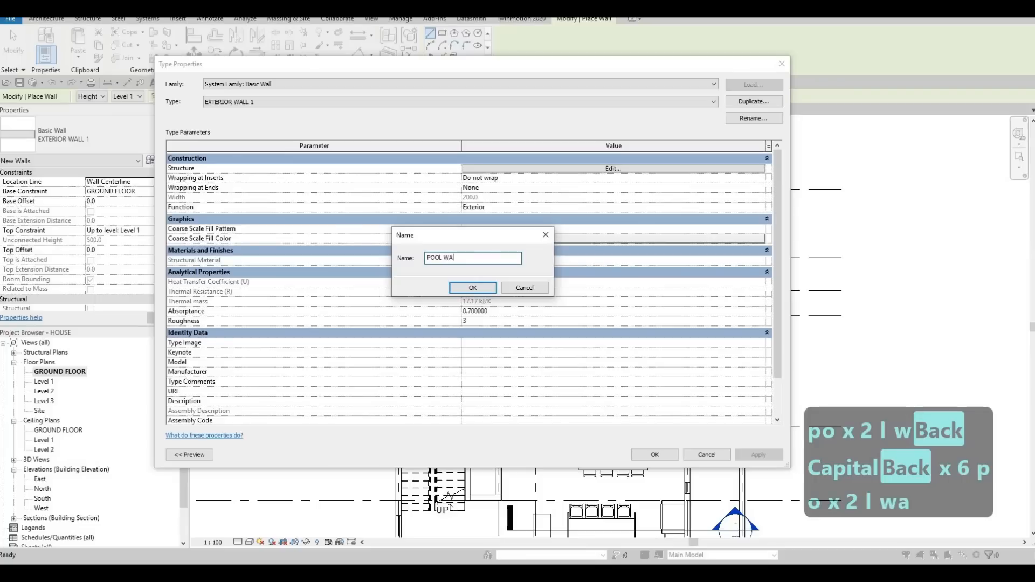
pyautogui.click(473, 288)
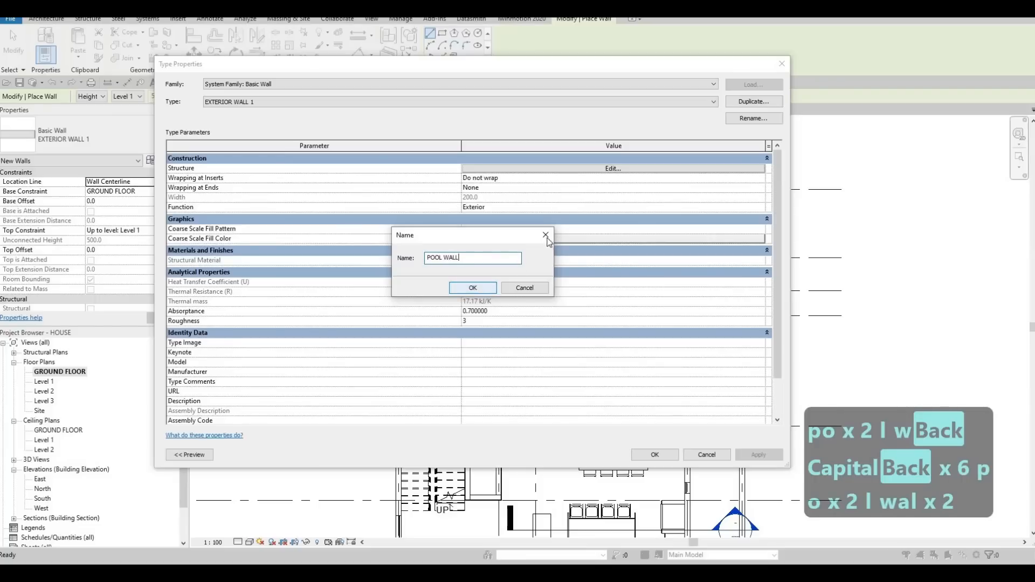
# Step: Set the thickness of the POOL WALL type's structure layer to 100
pyautogui.click(514, 169)
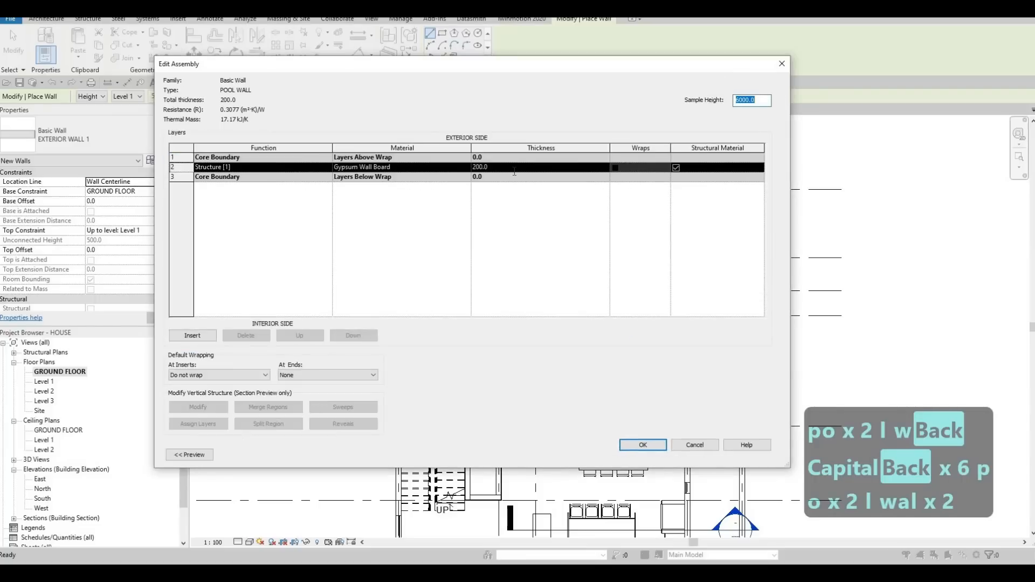
pyautogui.click(514, 171)
pyautogui.write('100')
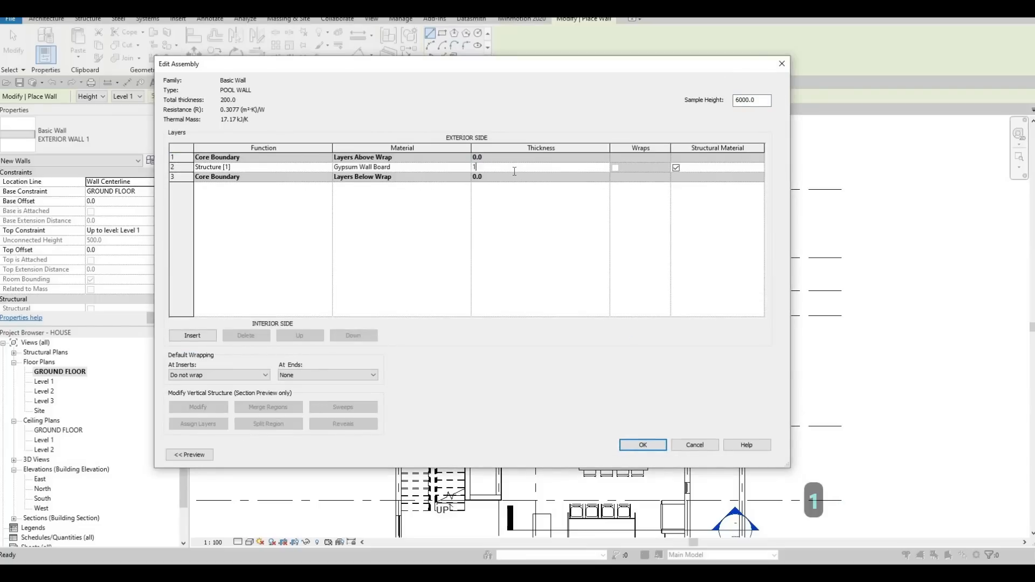
# Step: Assign the Vinyl Composition Tile material to the POOL WALL structure layer and accept the type changes
pyautogui.click(463, 167)
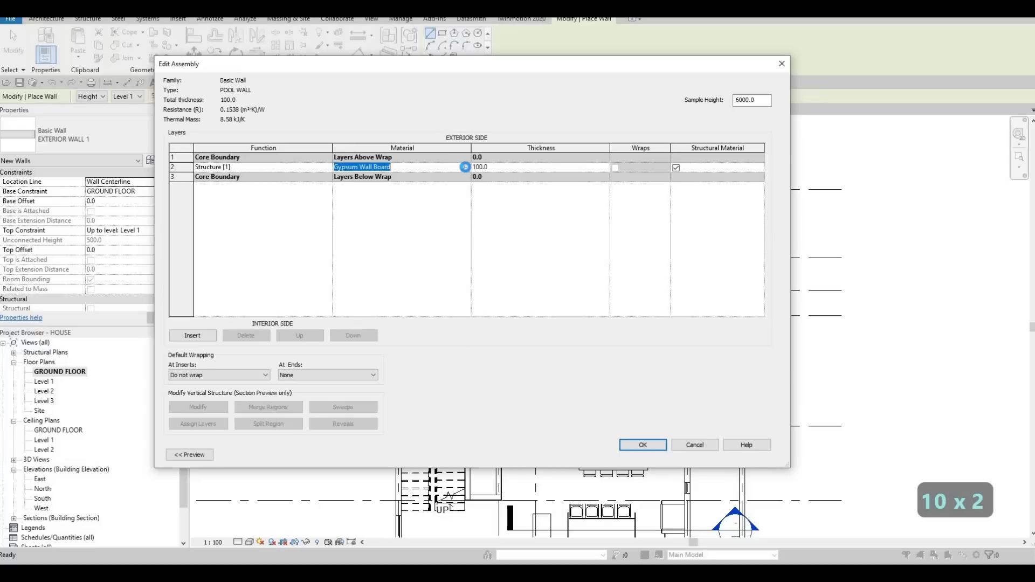
pyautogui.click(467, 167)
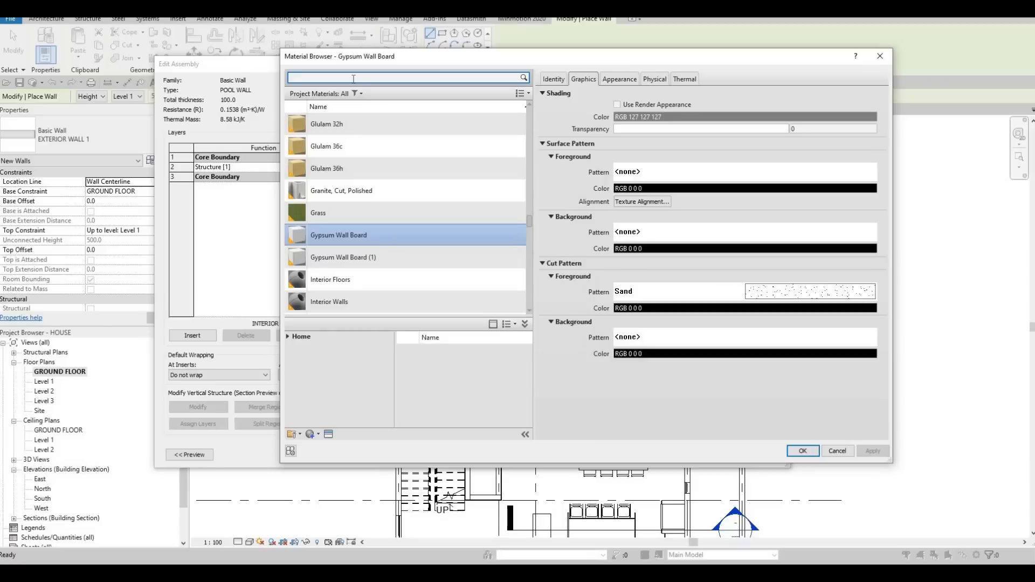
pyautogui.write('TILE')
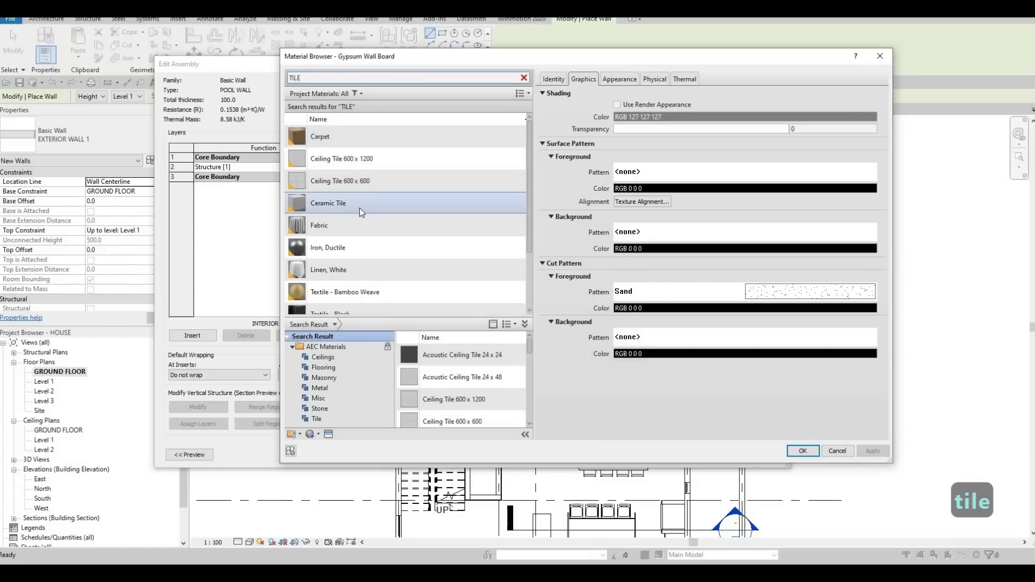
pyautogui.scroll(-2, 397, 227)
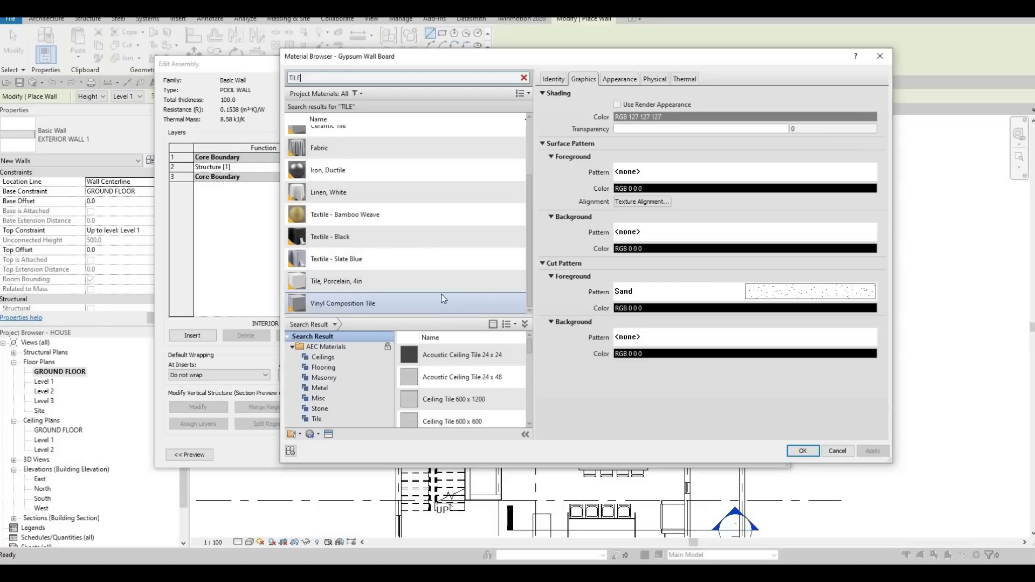
pyautogui.click(458, 304)
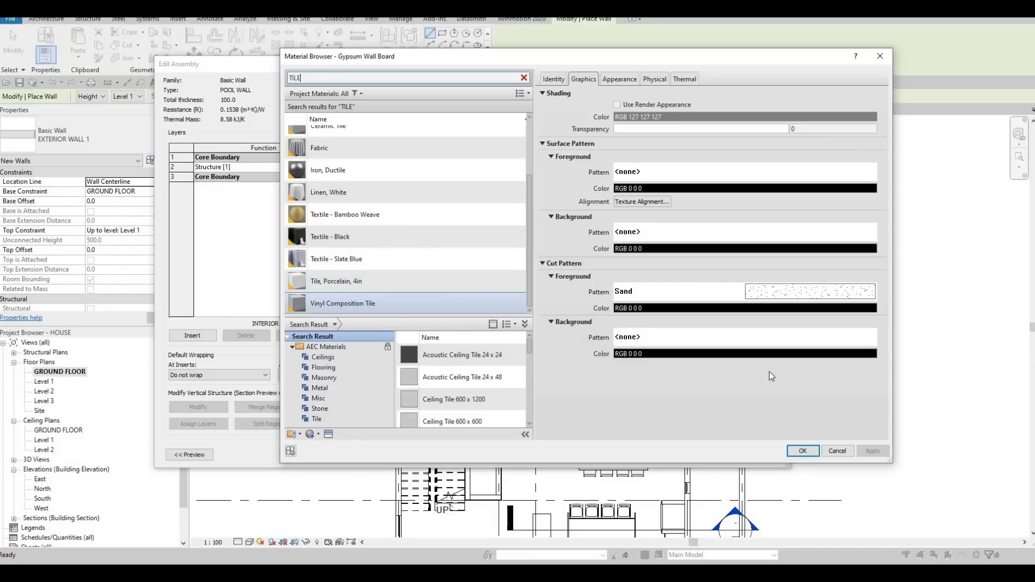
pyautogui.click(803, 452)
pyautogui.click(644, 446)
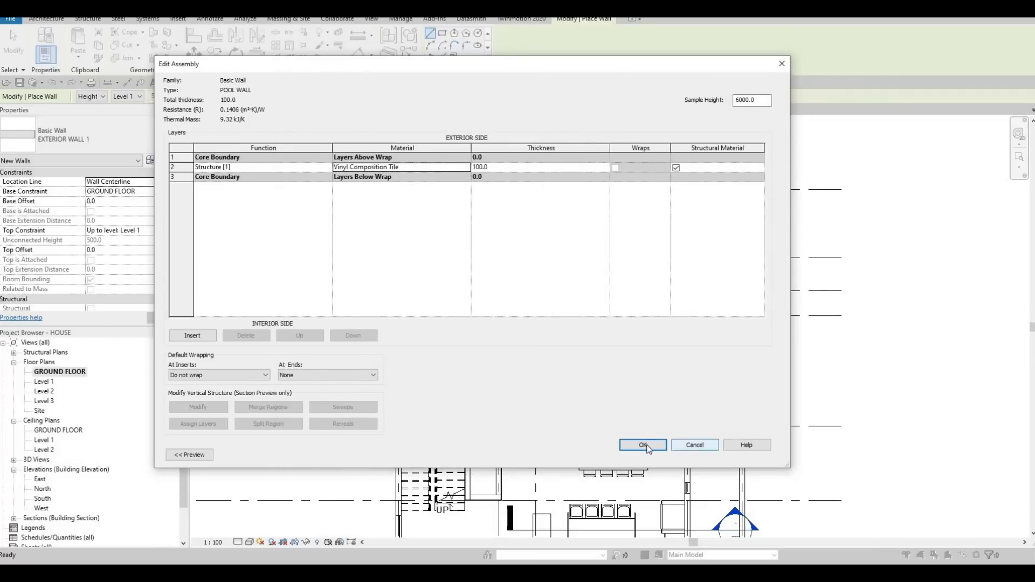
pyautogui.press('Return')
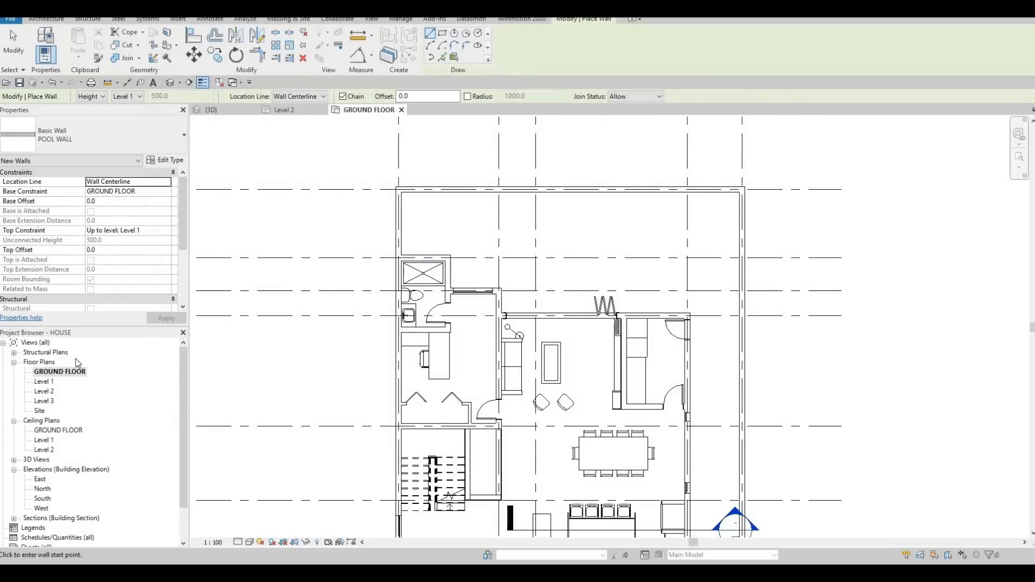
# Step: Open the South elevation and examine the ground floor level and the space below it
pyautogui.doubleClick(44, 500)
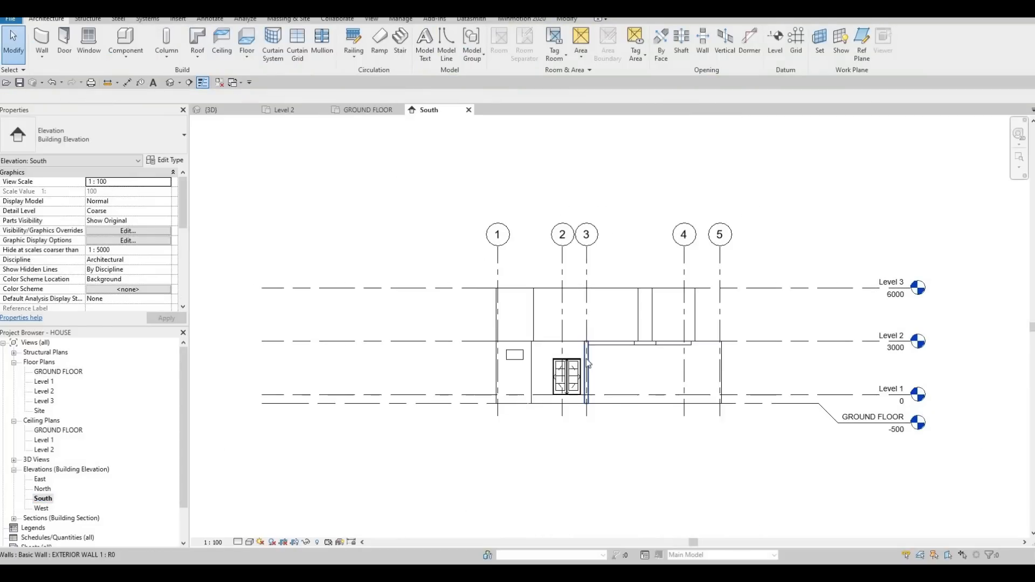
pyautogui.moveTo(586, 359); pyautogui.dragTo(594, 274, button='middle')
pyautogui.moveTo(561, 319); pyautogui.dragTo(544, 287, button='middle')
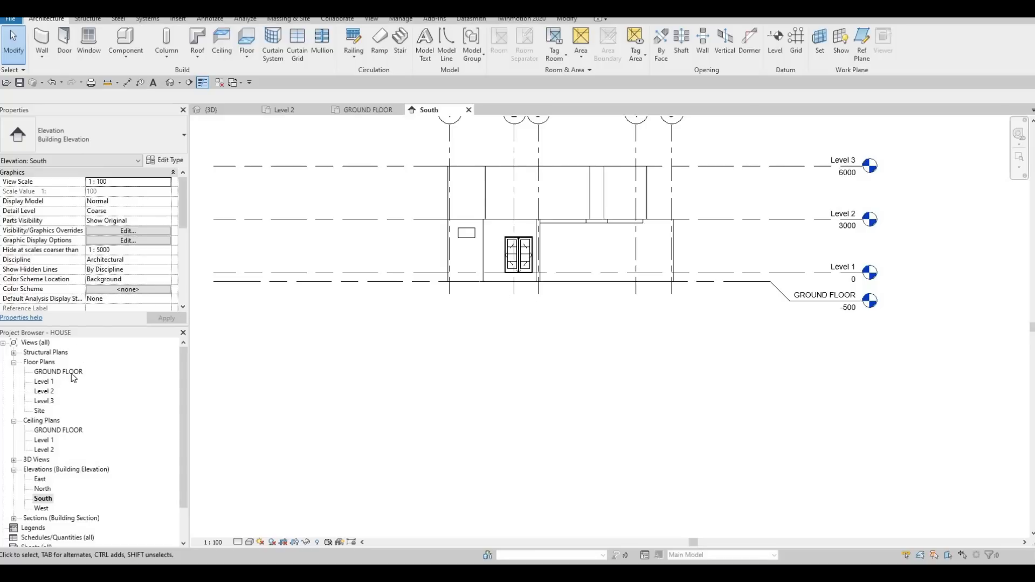
# Step: Back in the GROUND FLOOR plan, set new POOL WALL walls to a GROUND FLOOR top constraint and a base offset of -2000
pyautogui.click(368, 109)
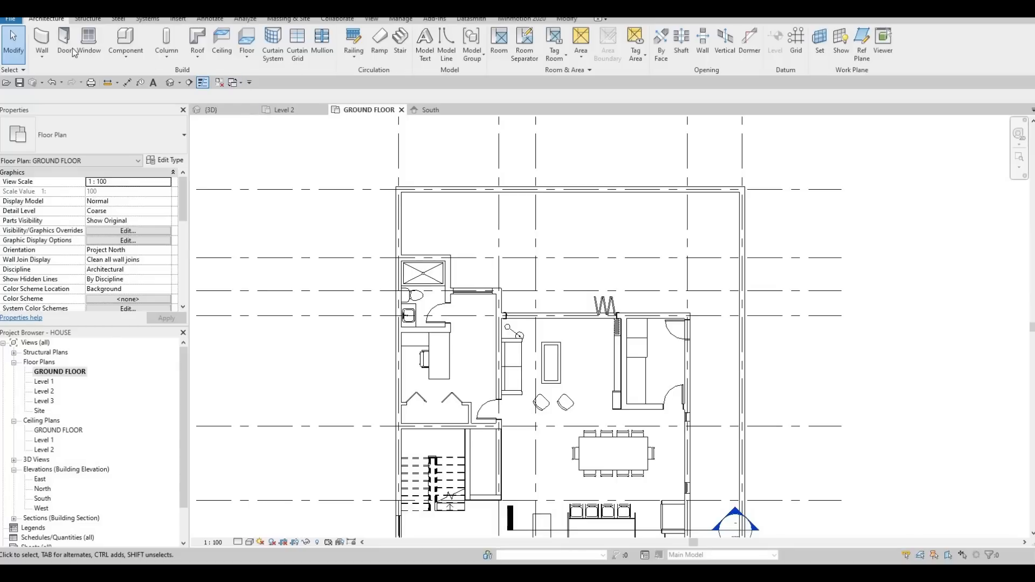
pyautogui.click(41, 43)
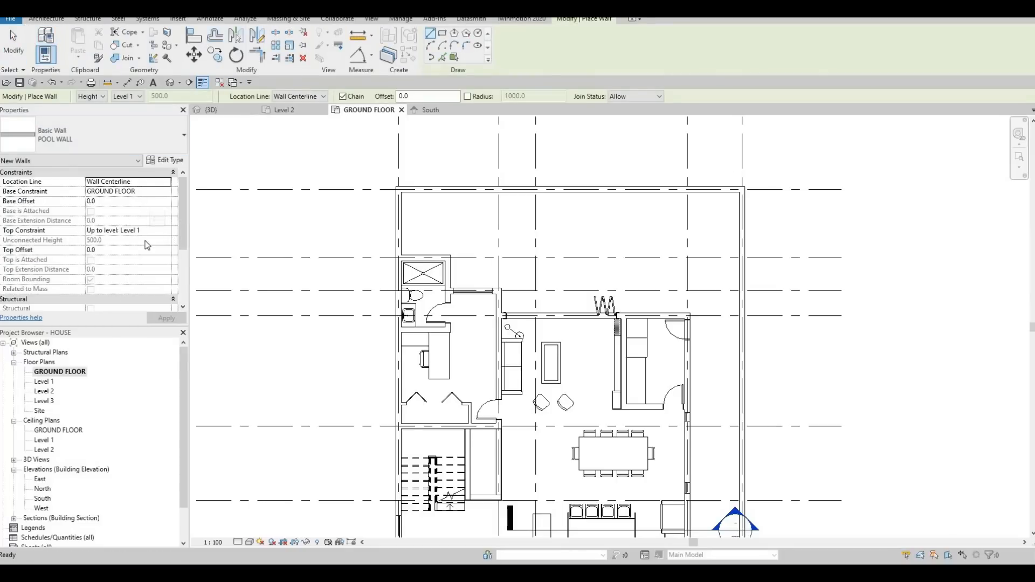
pyautogui.click(167, 231)
pyautogui.click(125, 251)
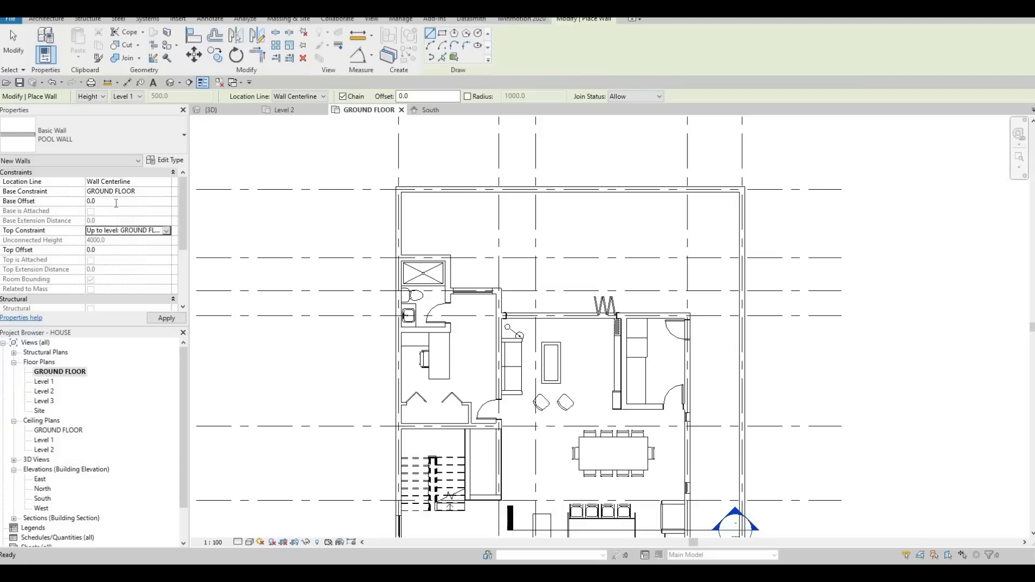
pyautogui.click(116, 202)
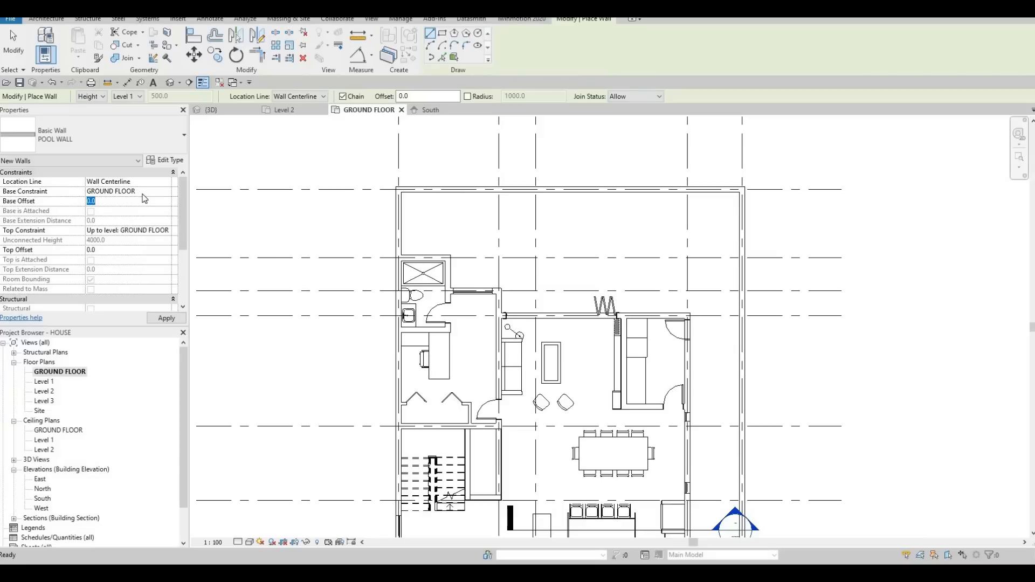
pyautogui.write('-2000')
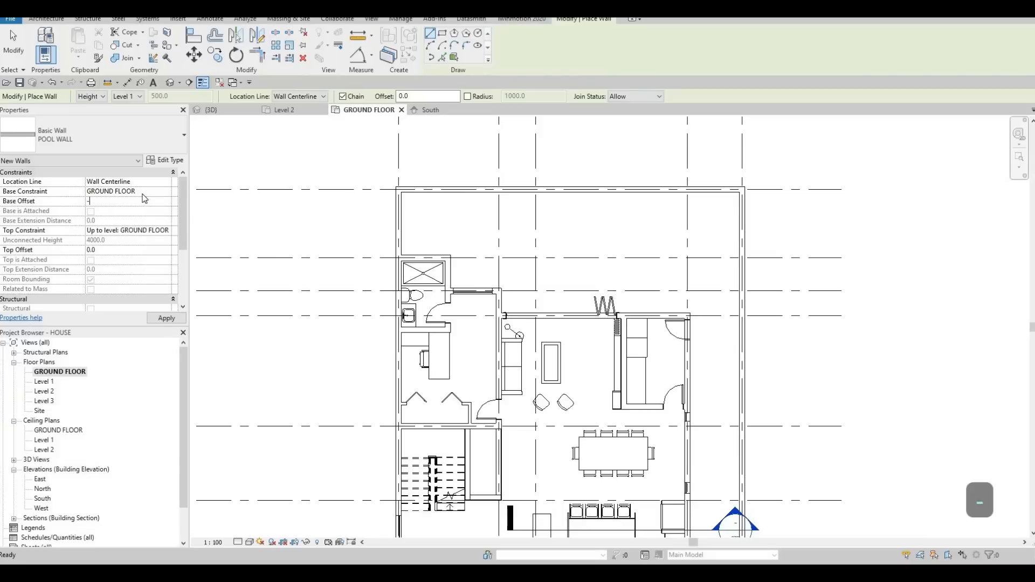
pyautogui.click(166, 318)
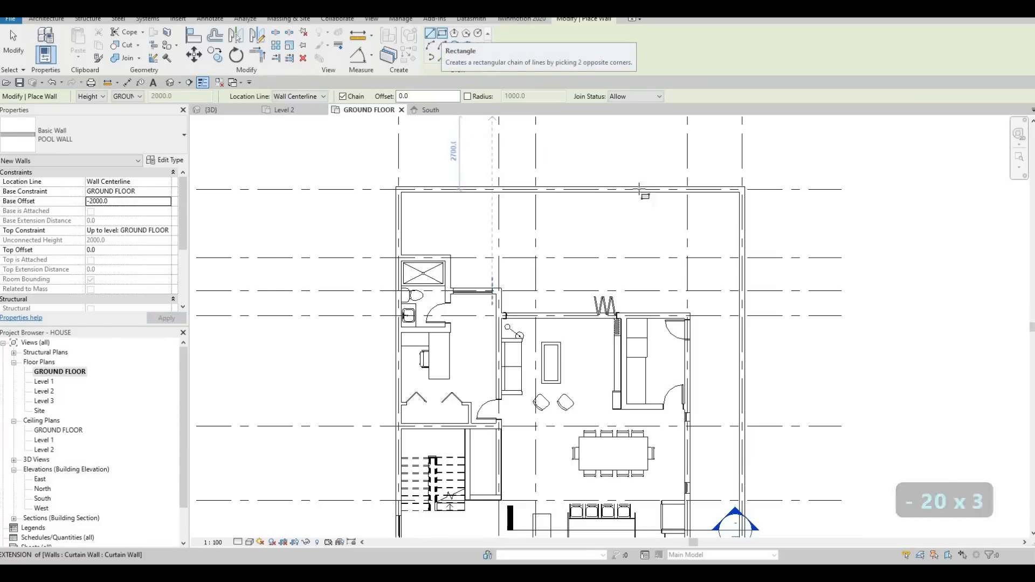
# Step: Draw a rectangle of pool walls about 4700 by 2600 in the yard behind the house
pyautogui.click(442, 34)
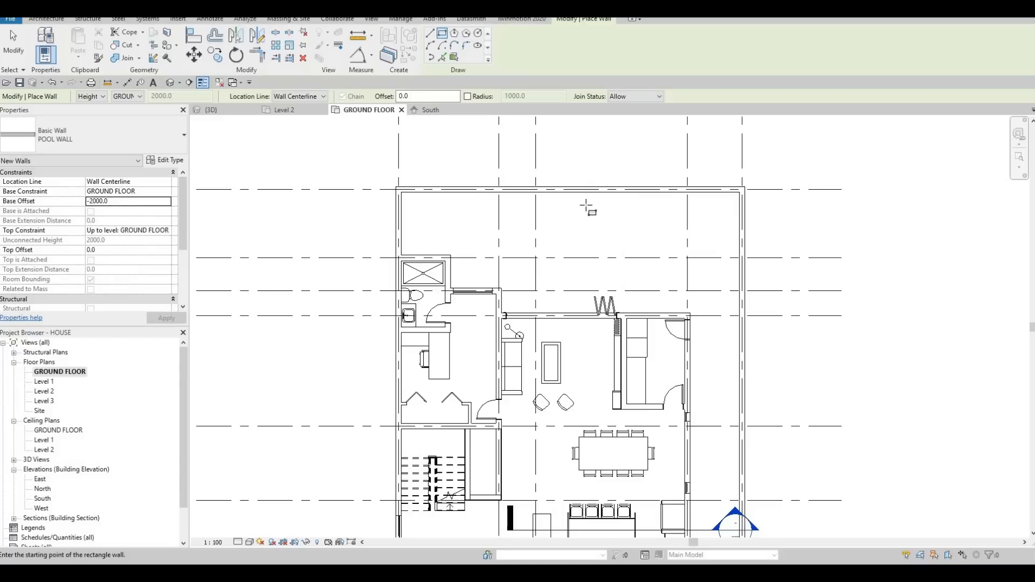
pyautogui.click(583, 204)
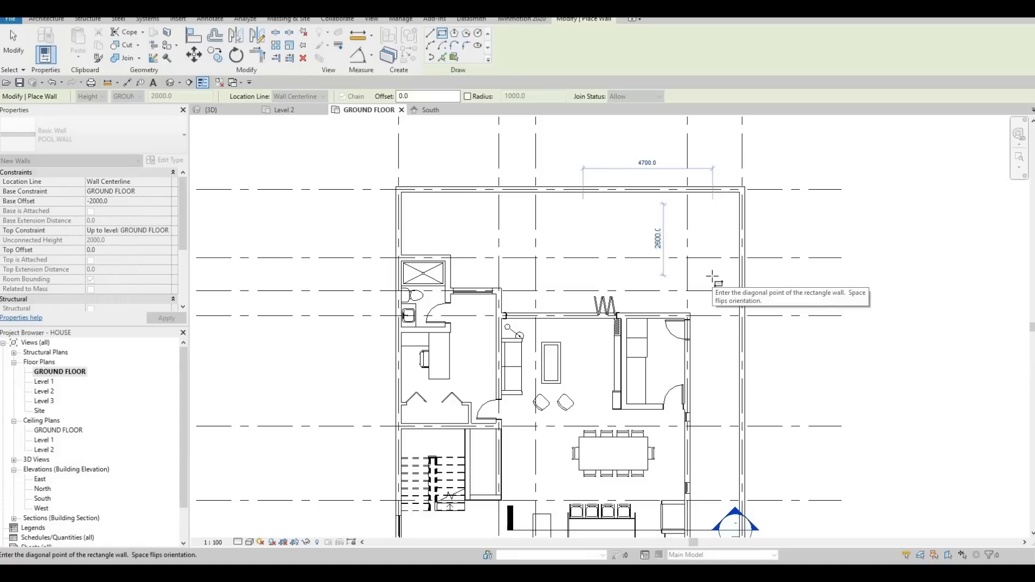
pyautogui.click(712, 277)
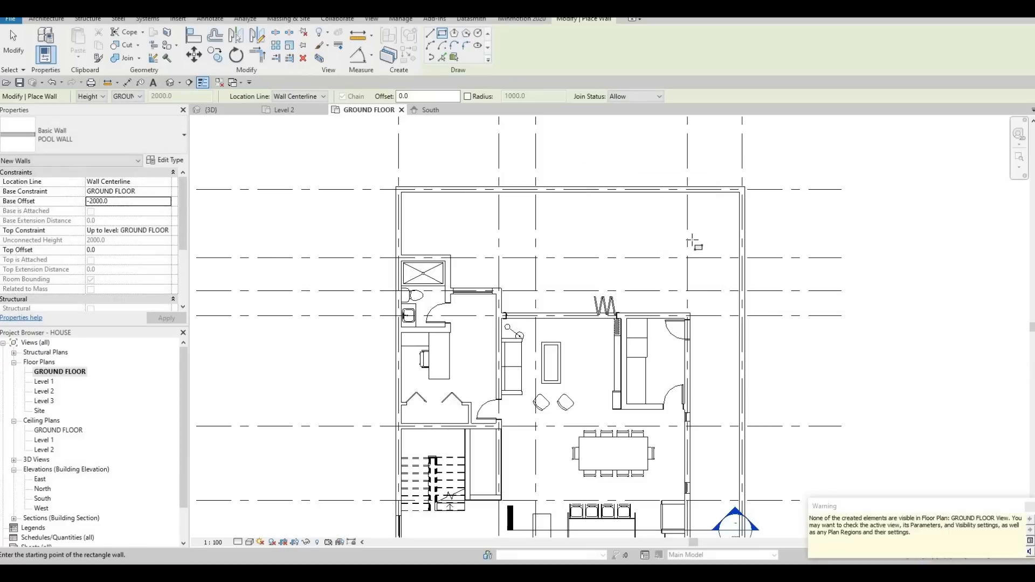
pyautogui.press('Escape')
pyautogui.press('Escape')
pyautogui.press('Escape')
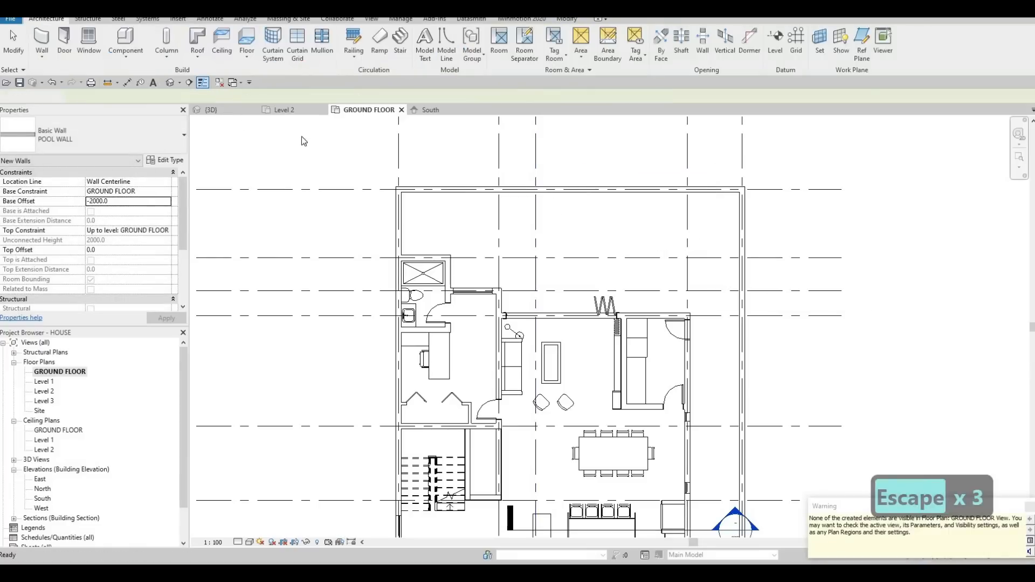
# Step: In the 3D view, select the chain of four pool walls and set their top offset to 50
pyautogui.keyDown('shift'); pyautogui.moveTo(904, 324); pyautogui.dragTo(531, 308, button='middle'); pyautogui.keyUp('shift')
pyautogui.press('Tab')
pyautogui.click(530, 308)
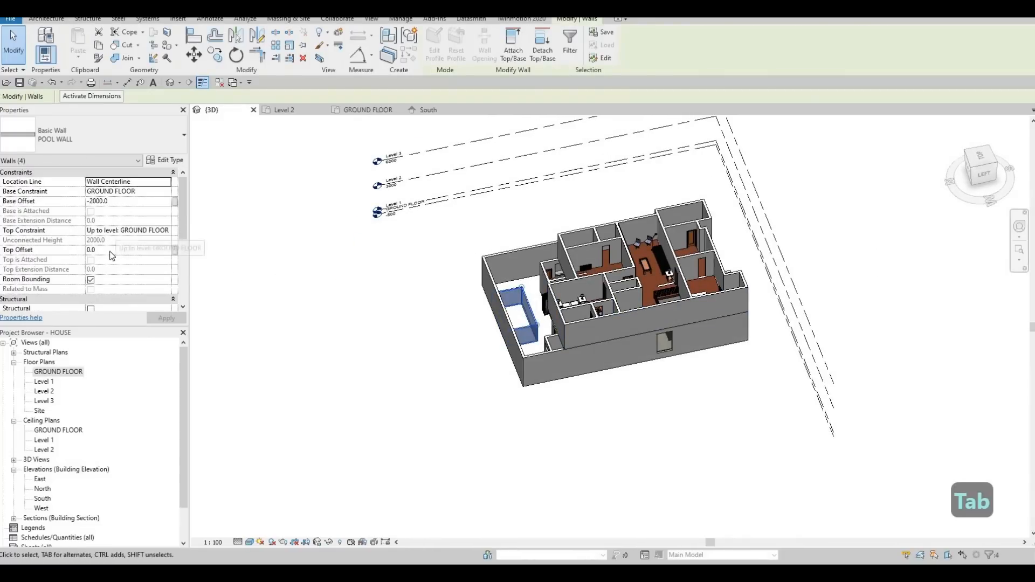
pyautogui.click(110, 251)
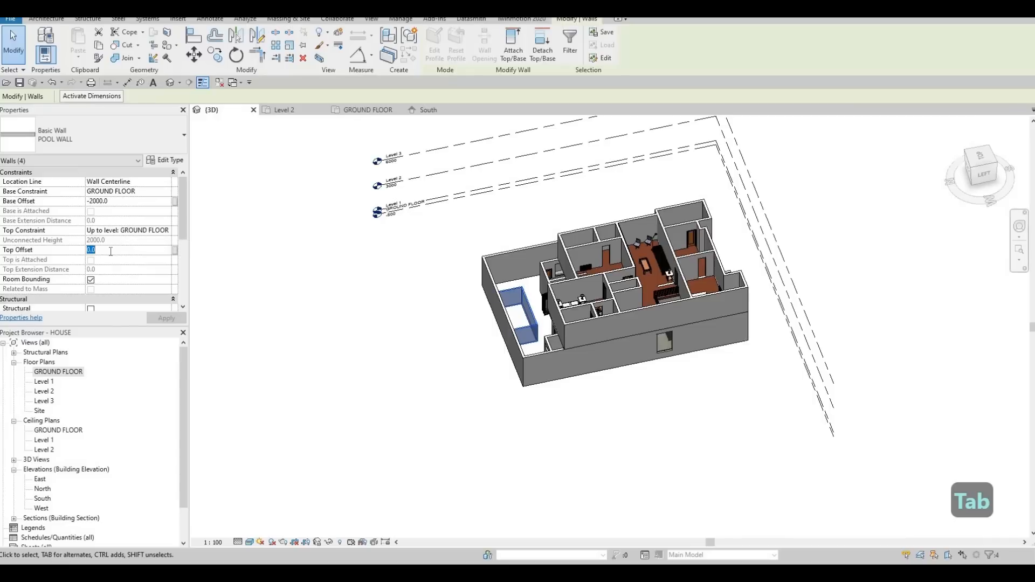
pyautogui.write('50')
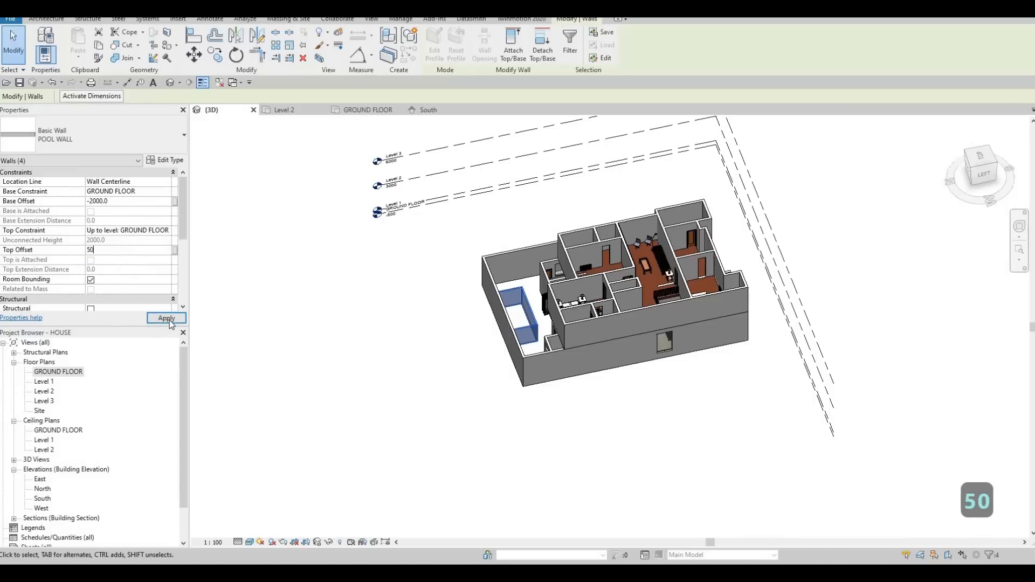
pyautogui.click(166, 318)
pyautogui.press('Escape')
pyautogui.press('Escape')
# Step: Open the GROUND FLOOR plan and review its view range and view depth level options without changing them
pyautogui.click(360, 110)
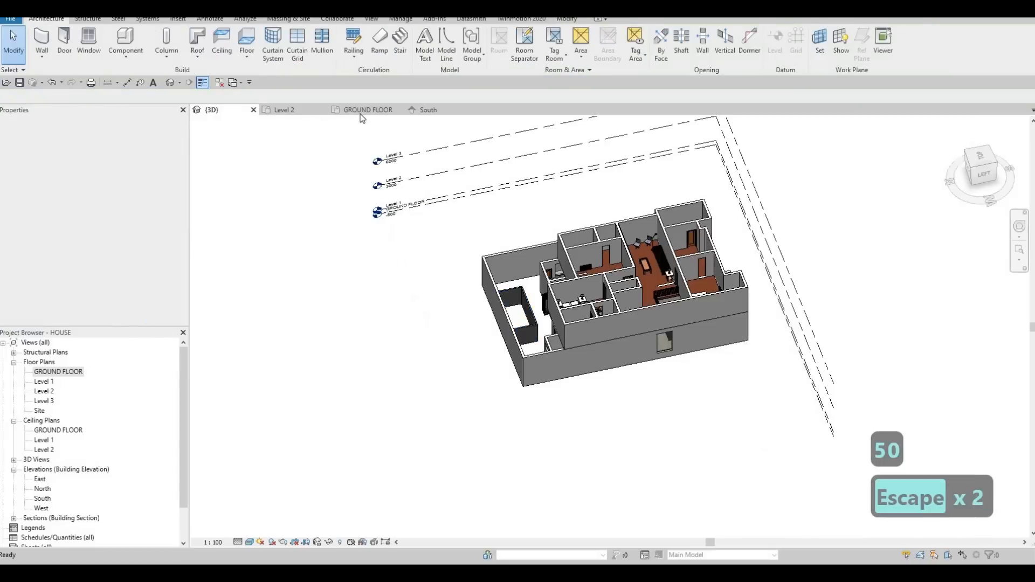
pyautogui.press('Escape')
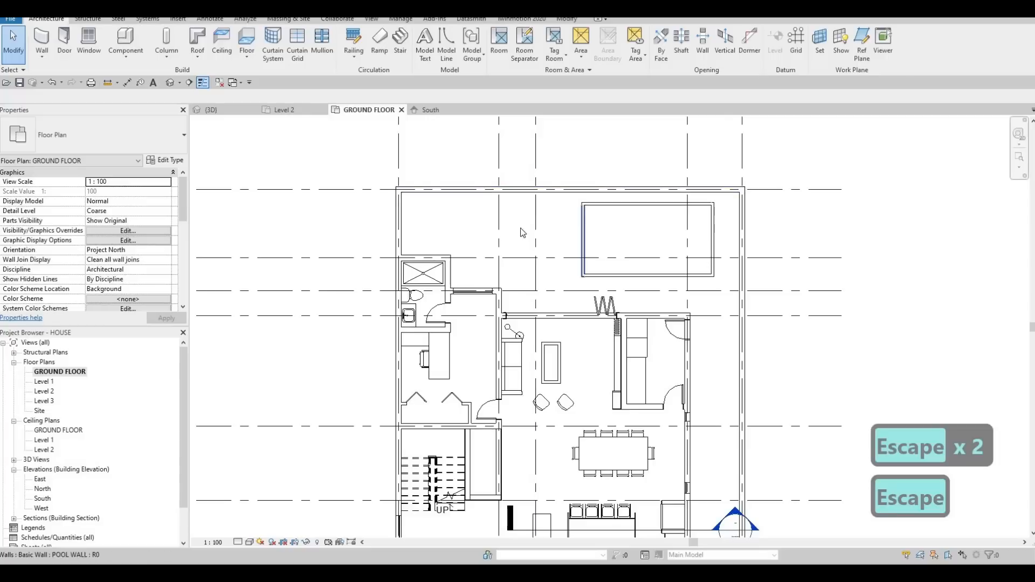
pyautogui.scroll(-5, 125, 273)
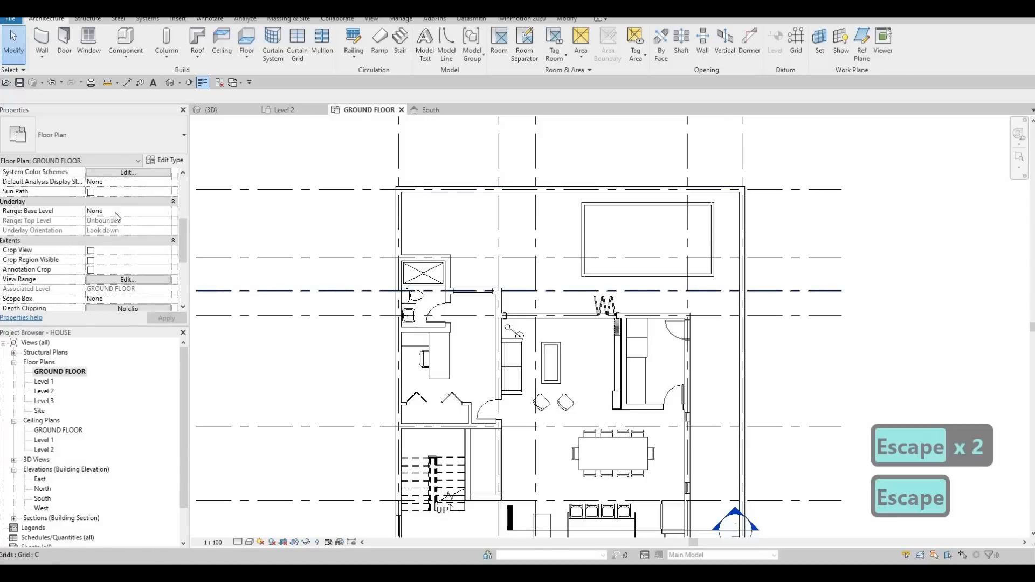
pyautogui.click(126, 203)
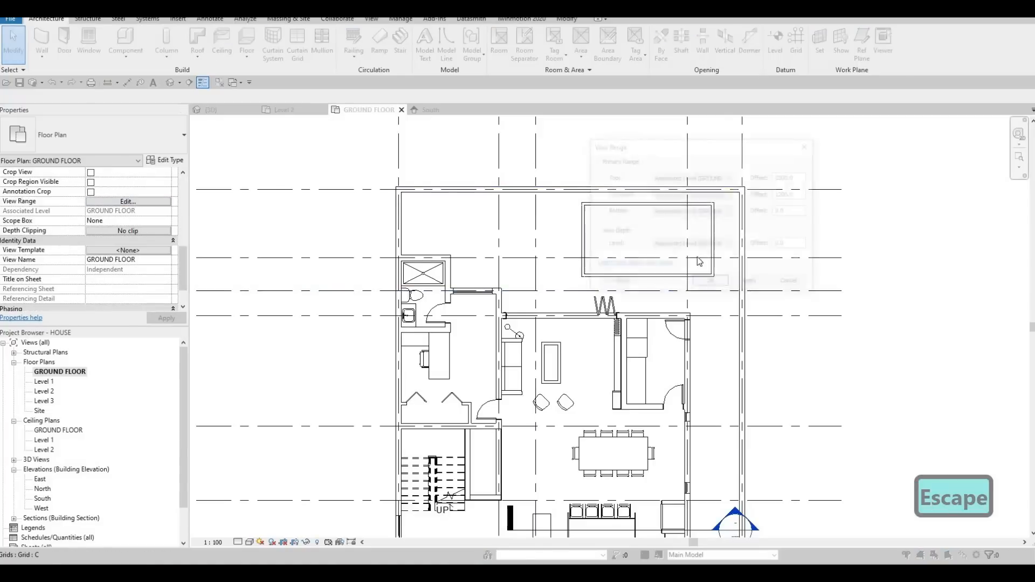
pyautogui.click(729, 246)
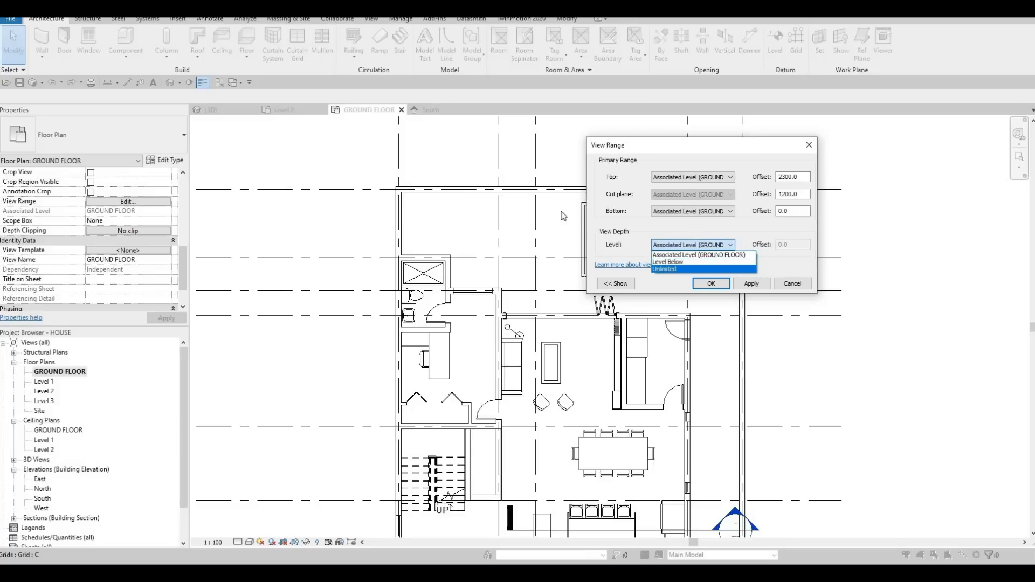
pyautogui.press('Escape')
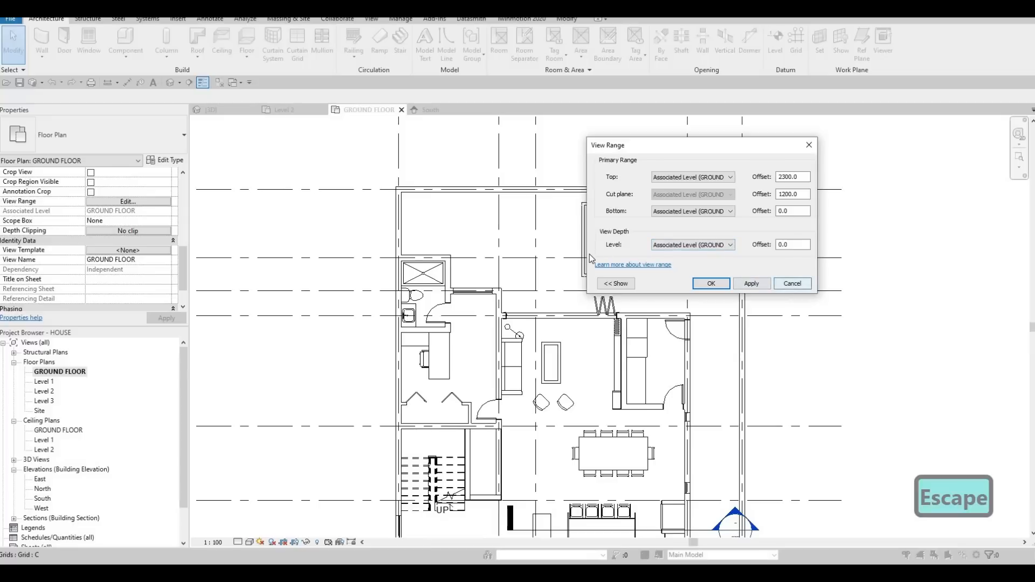
pyautogui.press('Escape')
# Step: Nudge the long pool wall facing the house inward, narrowing the pool to about 2440 between wall centerlines
pyautogui.press('Escape')
pyautogui.moveTo(616, 280); pyautogui.dragTo(607, 300, button='middle')
pyautogui.press('Escape')
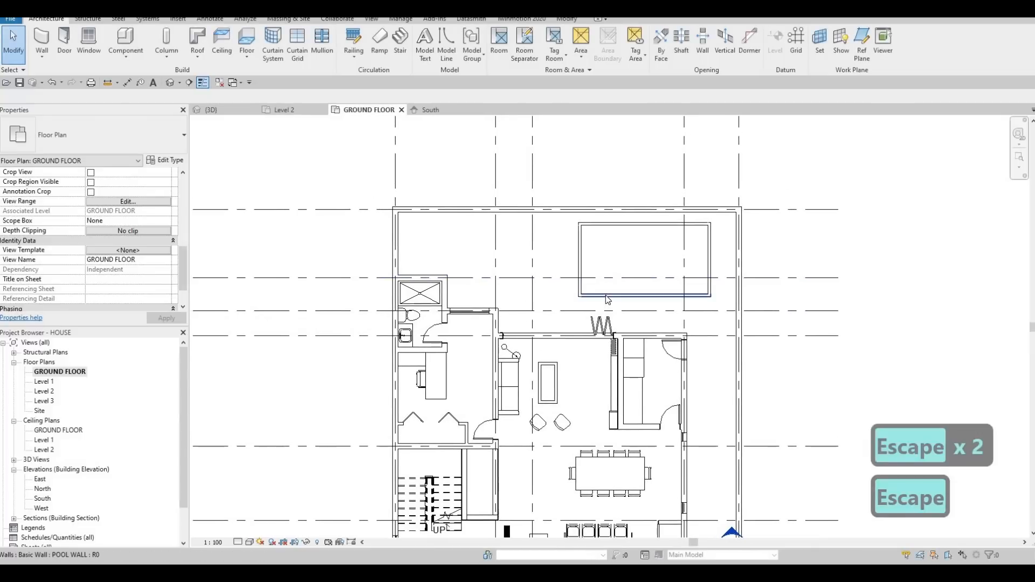
pyautogui.click(607, 297)
pyautogui.press('Up')
pyautogui.press('Up')
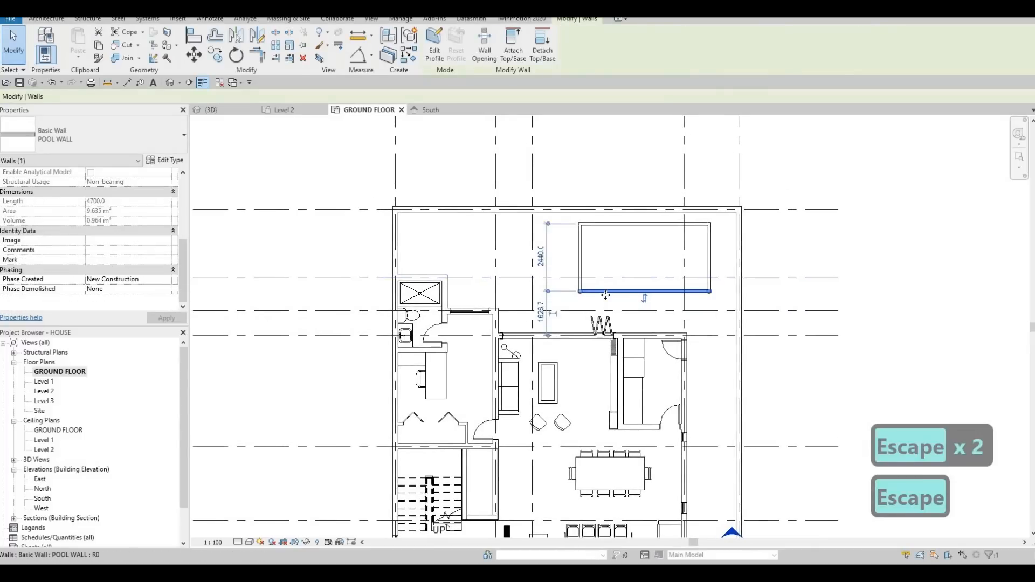
pyautogui.press('Left')
pyautogui.press('Left')
pyautogui.press('Escape')
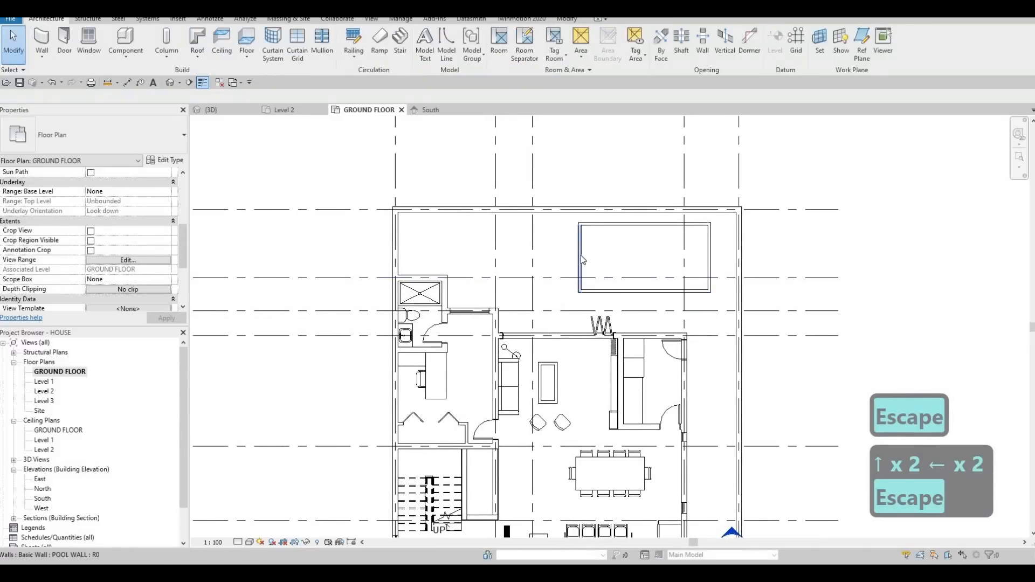
# Step: Nudge the pool's left end wall outward, lengthening the pool to about 4860 between wall centerlines
pyautogui.click(581, 256)
pyautogui.press('Left')
pyautogui.press('Left')
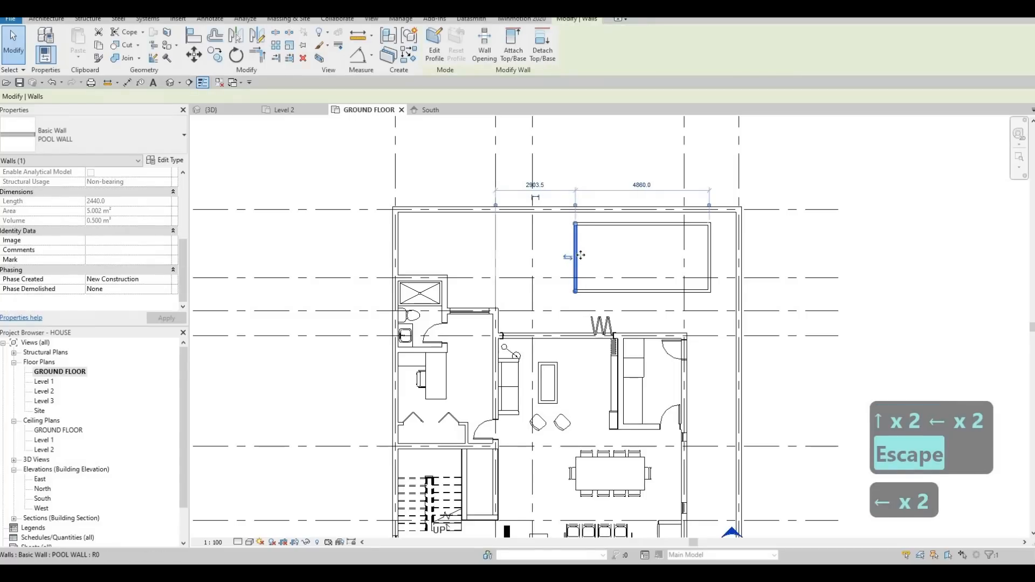
pyautogui.press('Escape')
pyautogui.press('Escape')
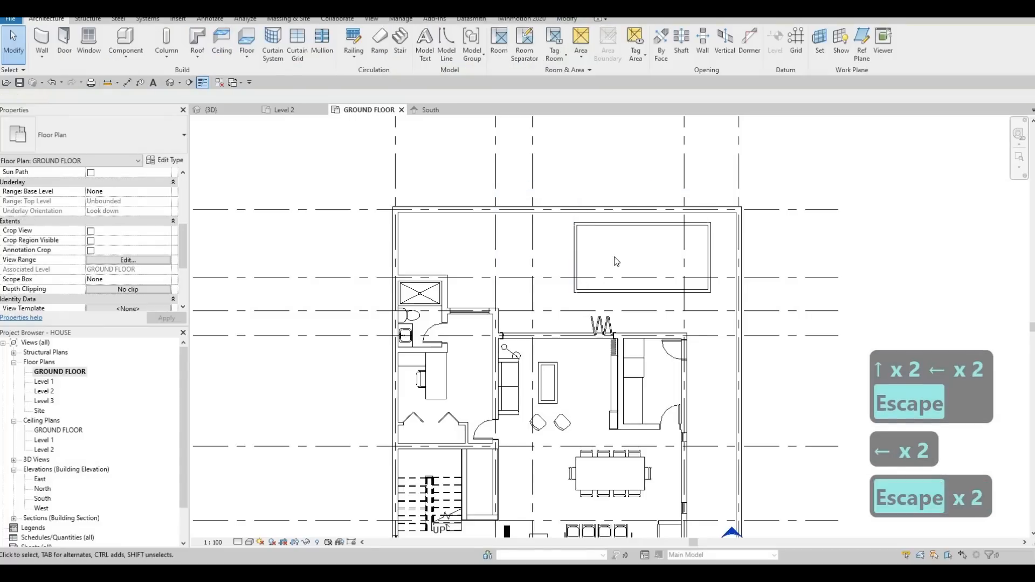
pyautogui.scroll(2, 617, 257)
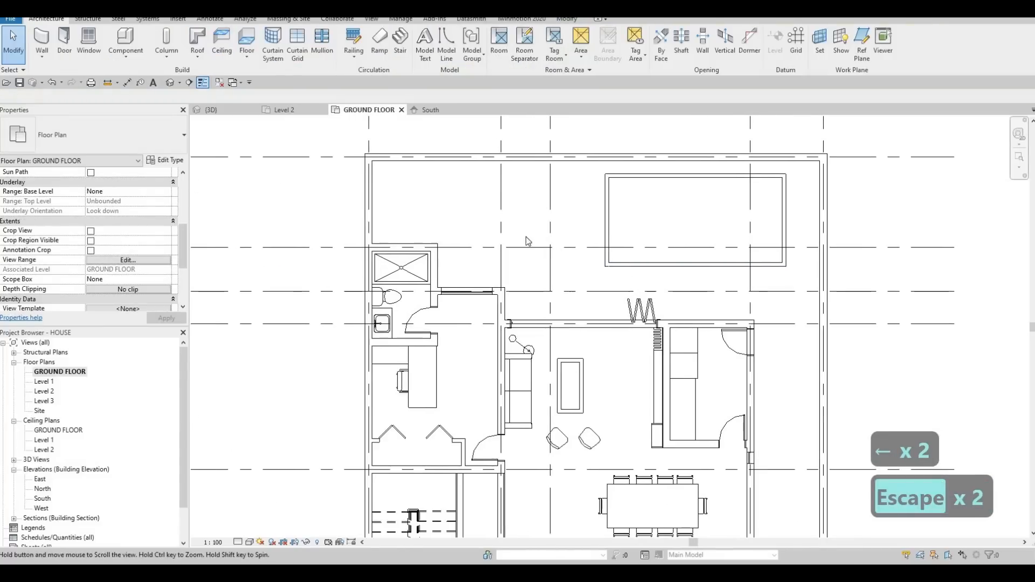
pyautogui.moveTo(558, 243); pyautogui.dragTo(596, 240, button='middle')
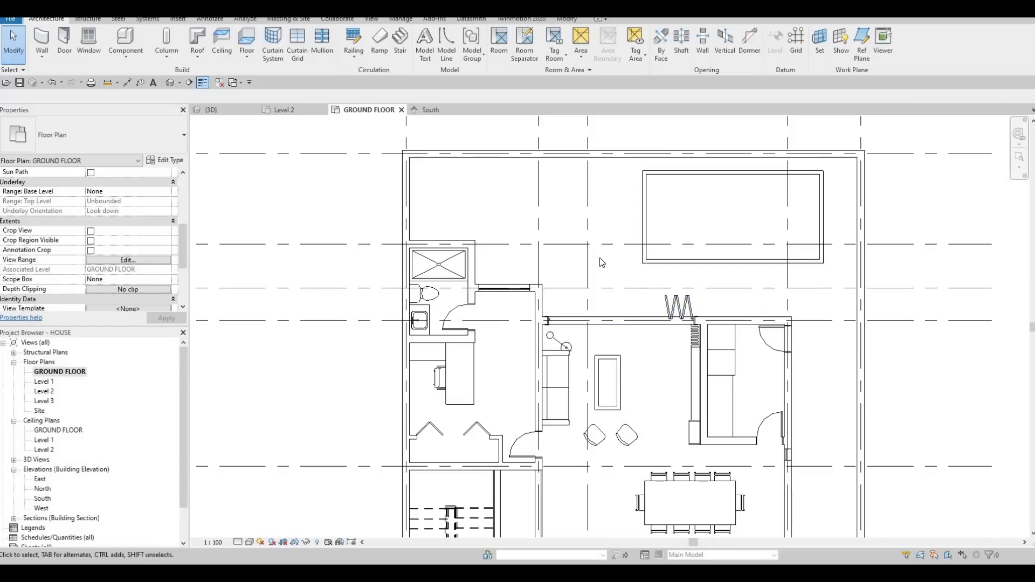
# Step: Reposition the pool's two end walls along the yard so the pool is about 5383 long between wall centerlines
pyautogui.press('Escape')
pyautogui.press('Escape')
pyautogui.click(644, 205)
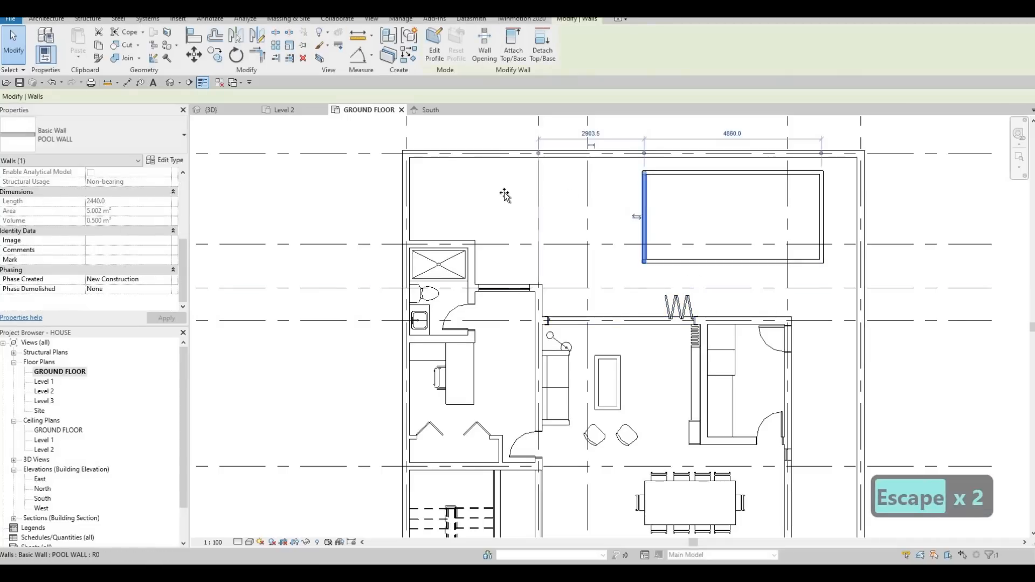
pyautogui.moveTo(505, 196); pyautogui.dragTo(494, 195)
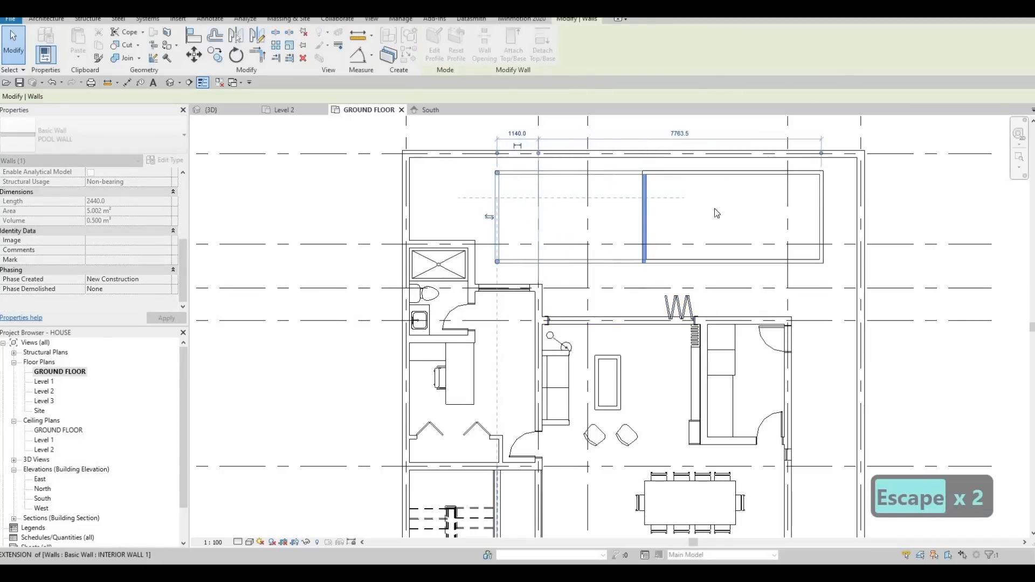
pyautogui.moveTo(822, 209)
pyautogui.mouseDown()
pyautogui.moveTo(599, 261)
pyautogui.moveTo(654, 259)
pyautogui.moveTo(660, 197)
pyautogui.moveTo(684, 210)
pyautogui.moveTo(823, 194)
pyautogui.mouseUp()
pyautogui.click(496, 197)
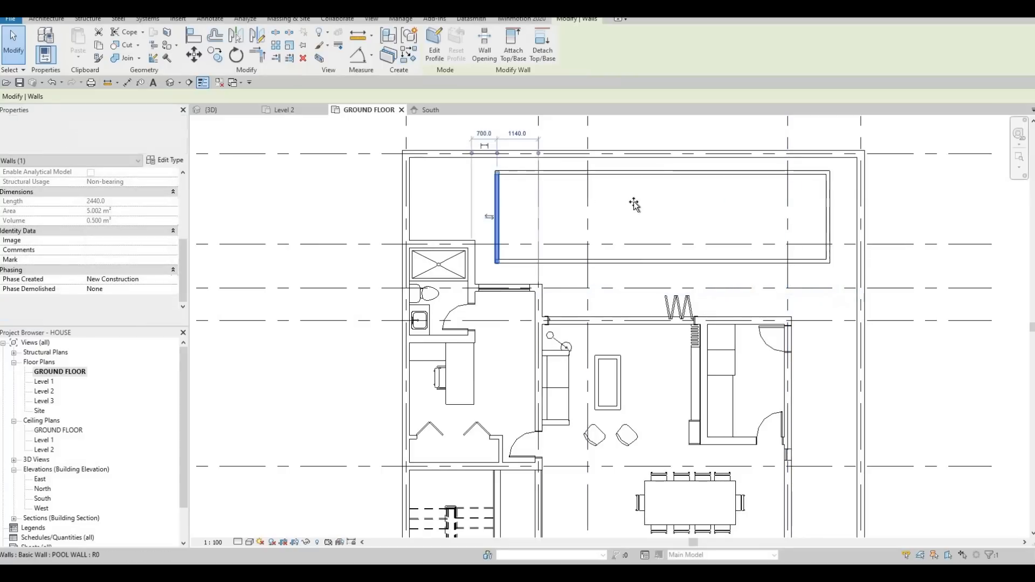
pyautogui.moveTo(633, 202); pyautogui.dragTo(633, 202)
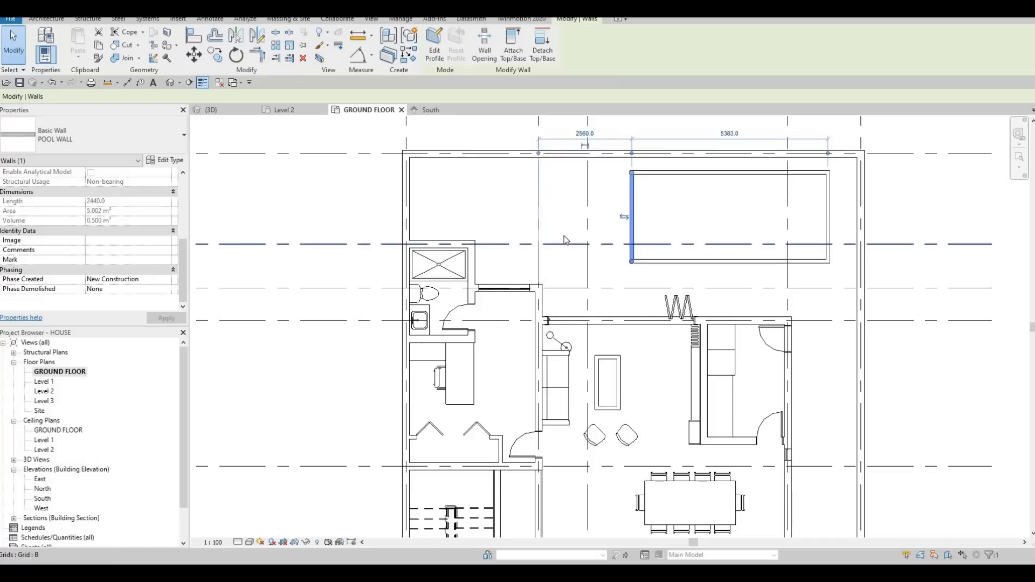
pyautogui.moveTo(565, 240); pyautogui.dragTo(557, 222, button='middle')
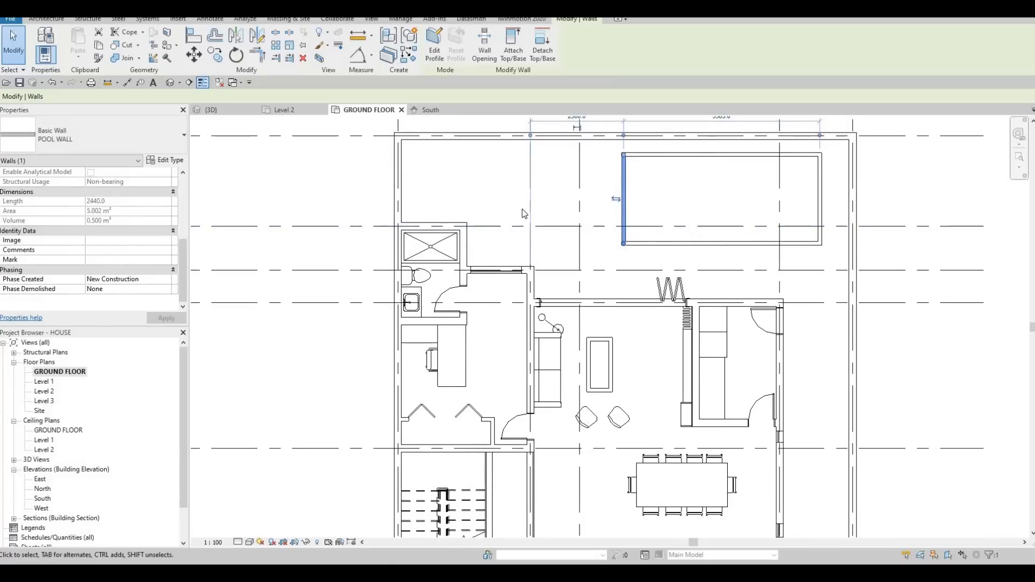
pyautogui.moveTo(504, 204); pyautogui.dragTo(510, 230, button='middle')
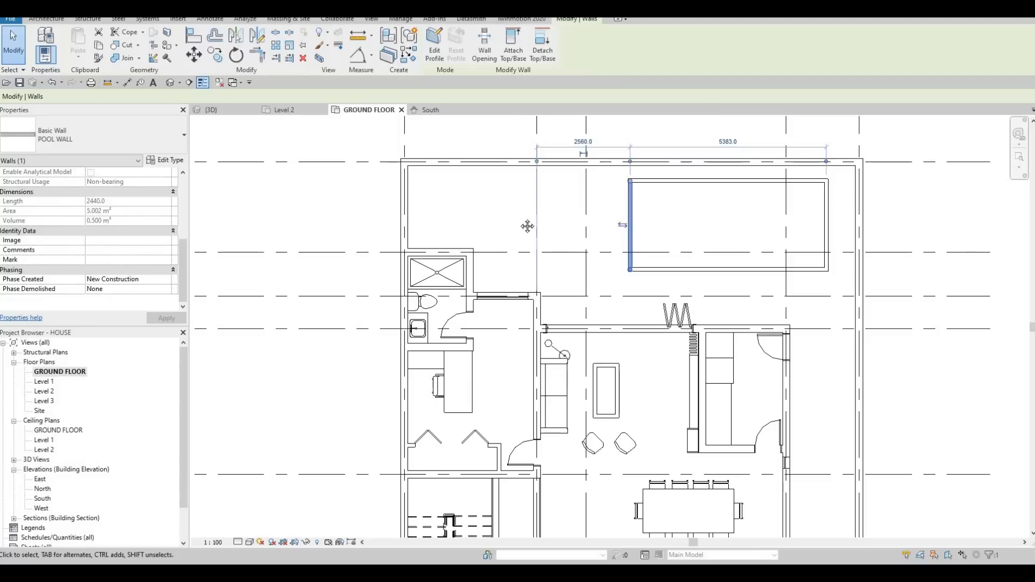
pyautogui.moveTo(586, 247); pyautogui.dragTo(549, 240, button='middle')
pyautogui.press('Escape')
pyautogui.press('Escape')
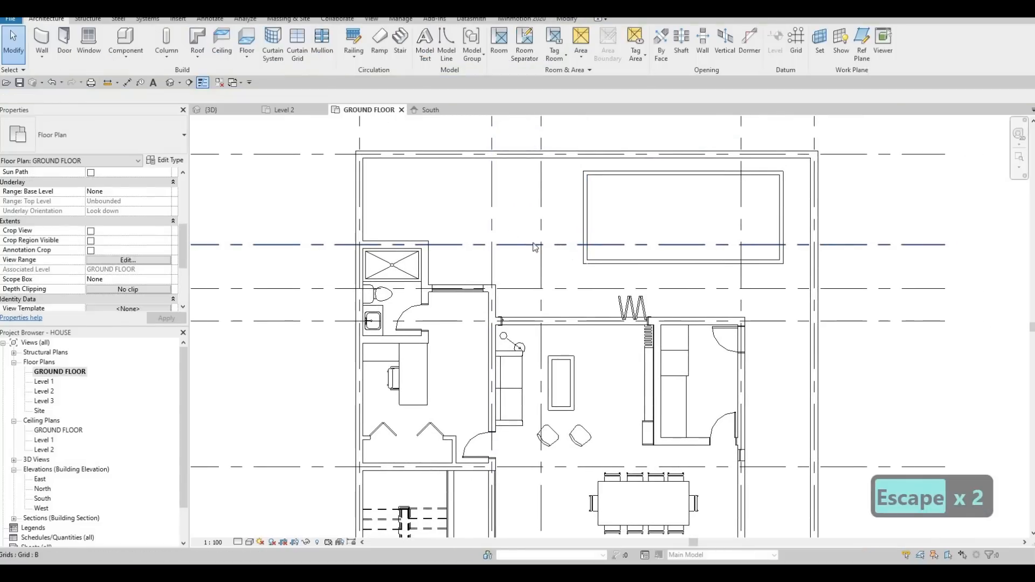
pyautogui.moveTo(428, 189); pyautogui.dragTo(433, 190, button='middle')
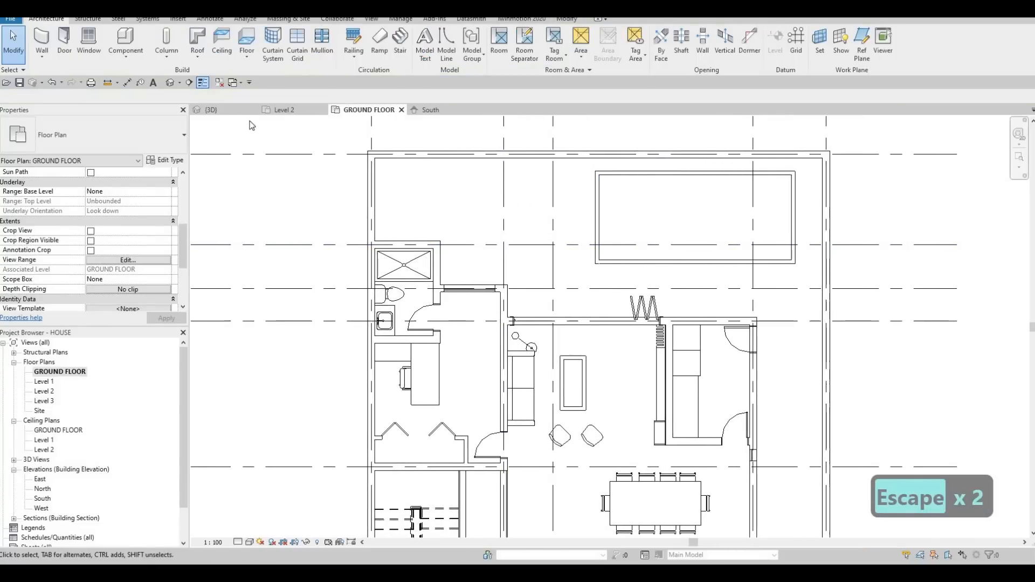
# Step: Create an in-place component in the Generic Models category with the name Generic Models 12, and start an extrusion
pyautogui.click(125, 54)
pyautogui.click(145, 97)
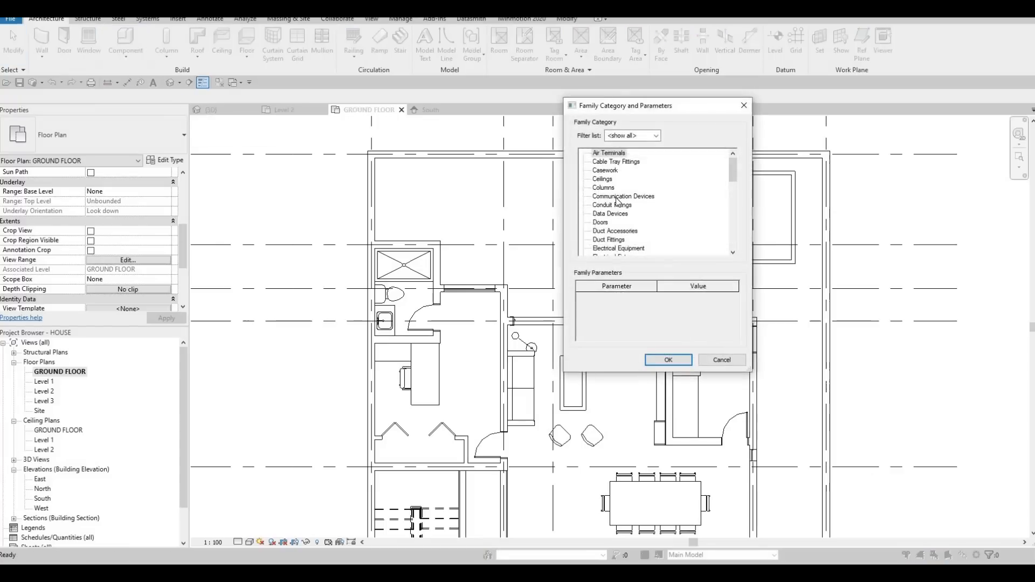
pyautogui.scroll(-4, 620, 207)
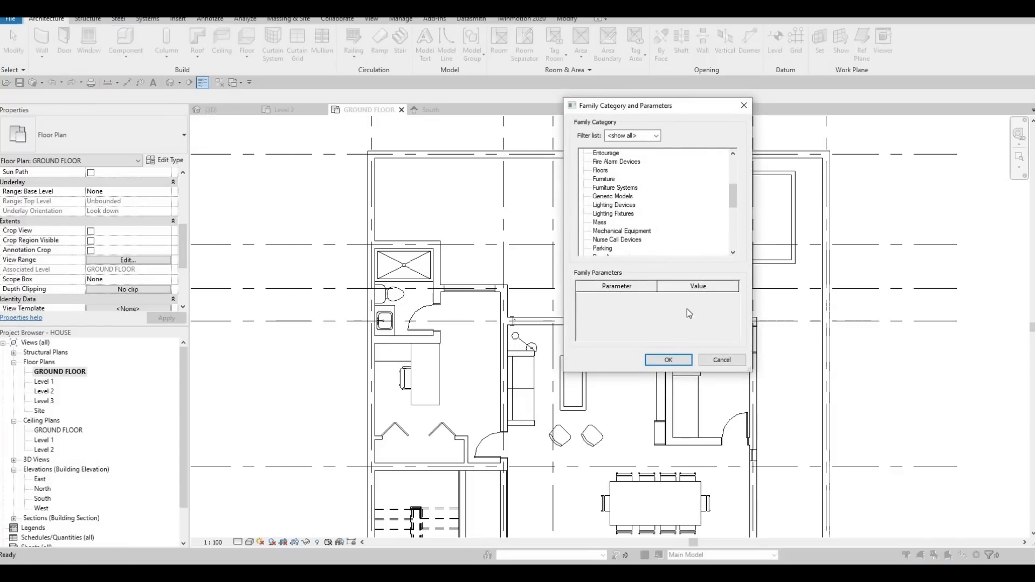
pyautogui.click(668, 359)
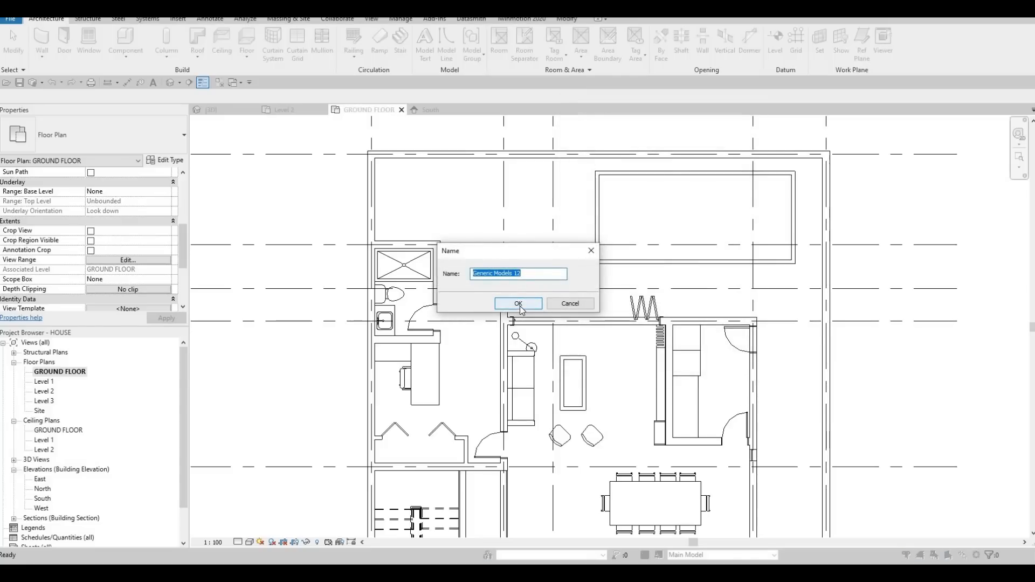
pyautogui.click(518, 304)
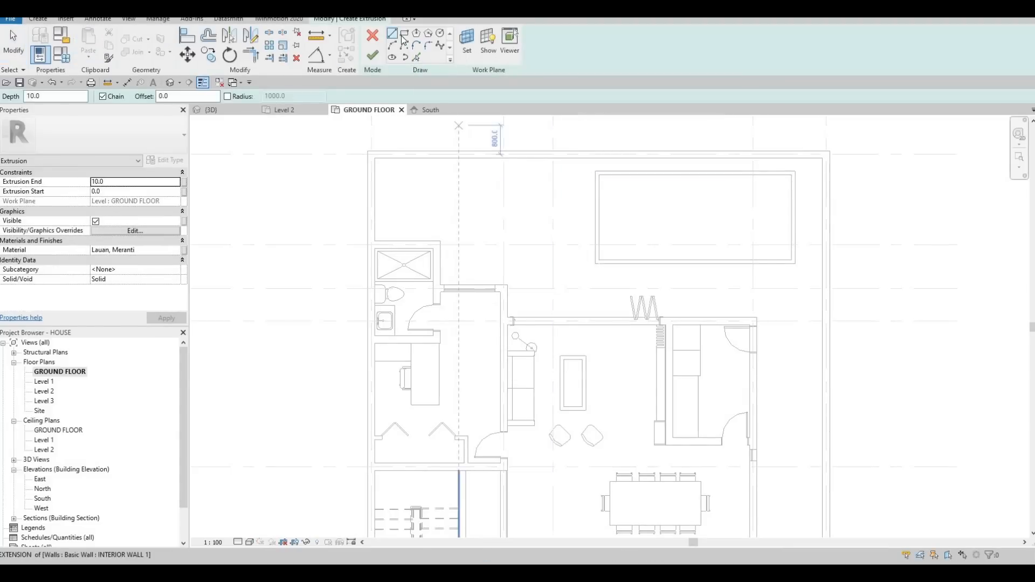
# Step: Sketch a rectangular extrusion profile along the inner faces of the four pool walls
pyautogui.click(598, 174)
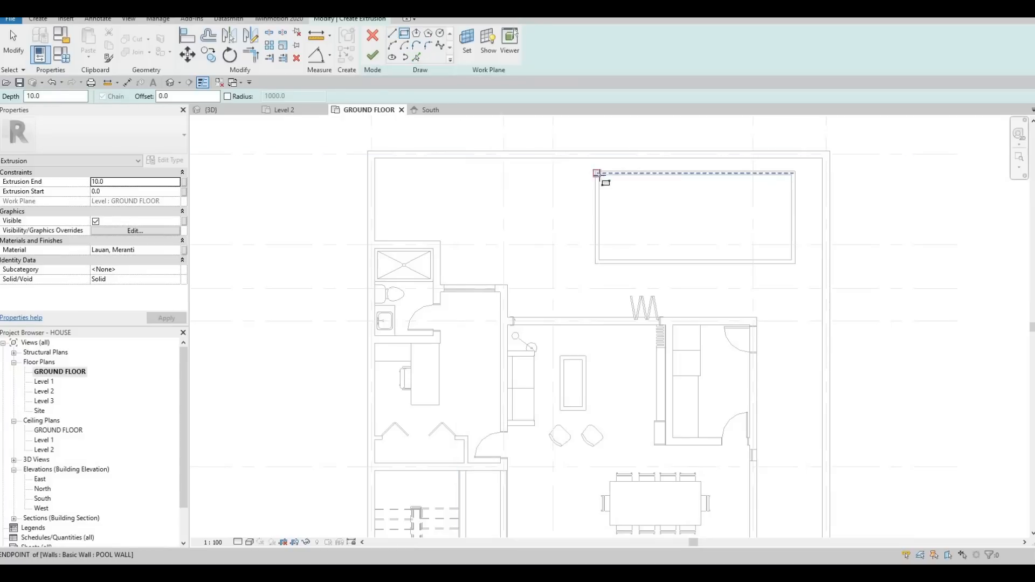
pyautogui.click(791, 259)
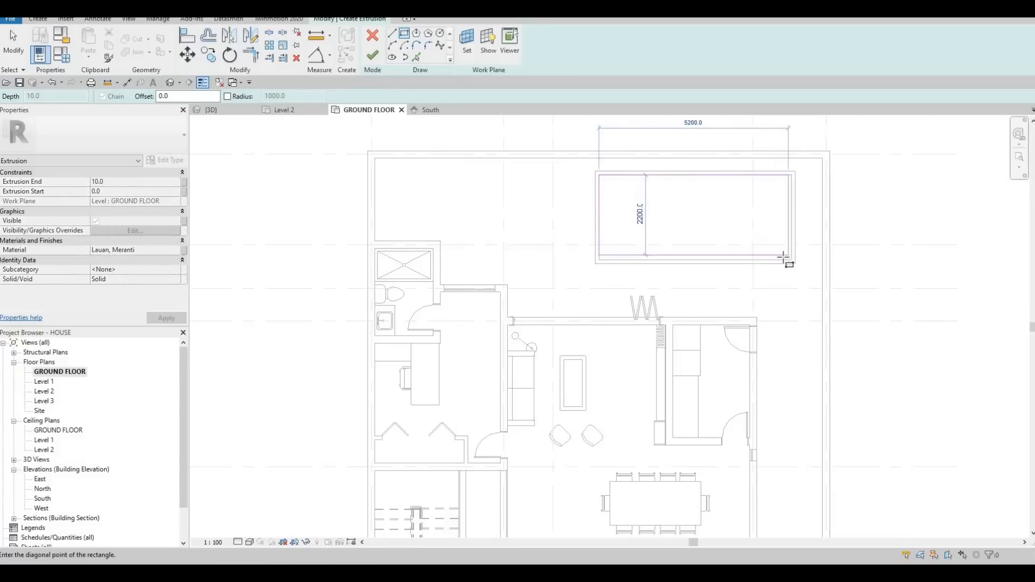
pyautogui.press('Escape')
# Step: Assign the Vinyl Composition Tile material to the pool floor extrusion and finish its sketch with a depth of 10
pyautogui.click(178, 251)
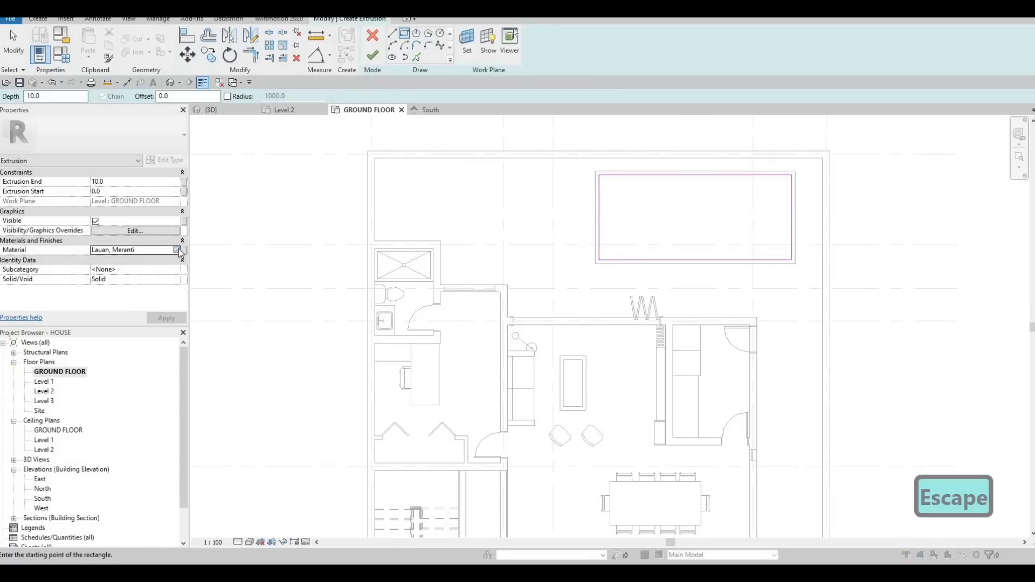
pyautogui.click(180, 252)
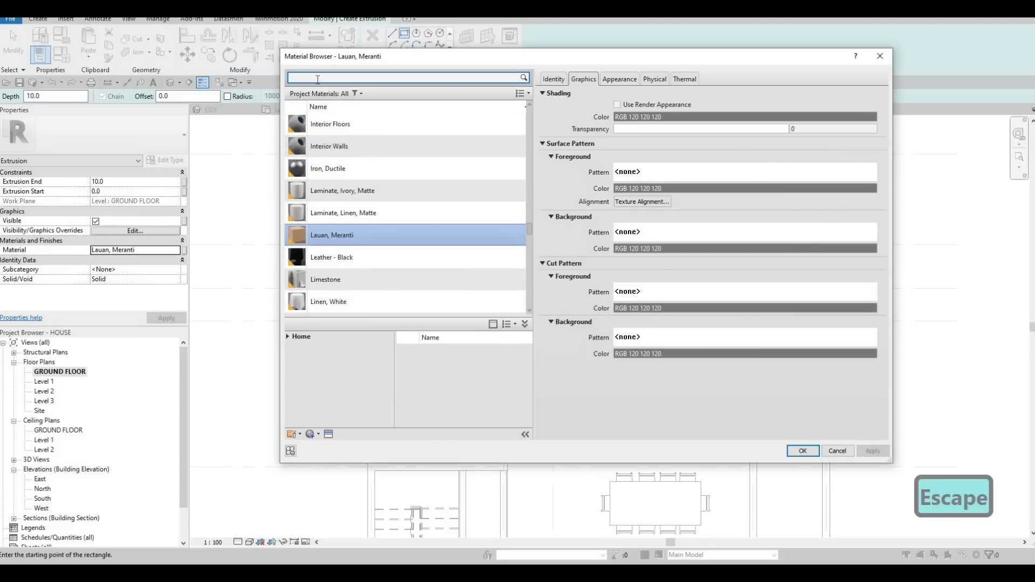
pyautogui.write('TILE')
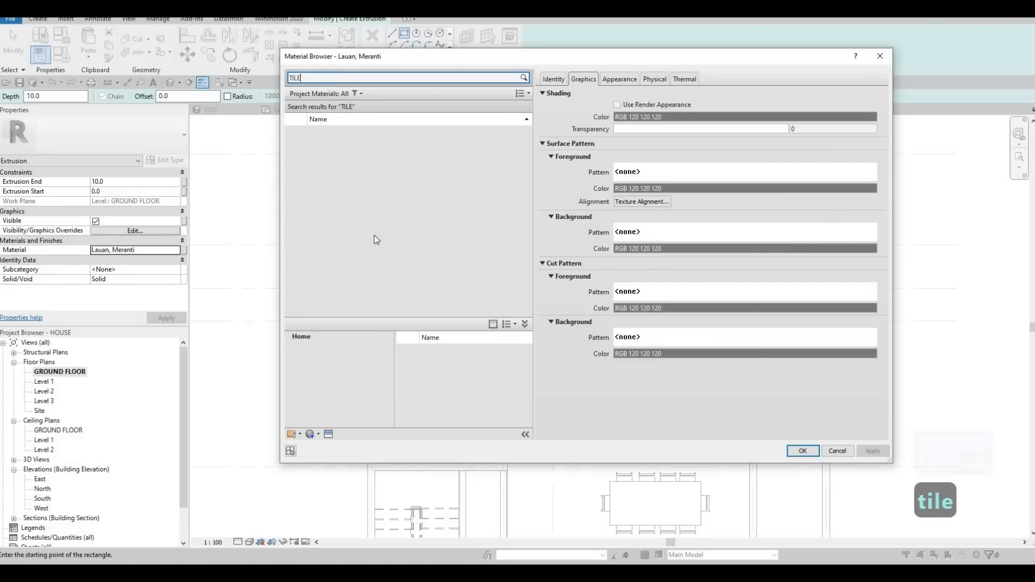
pyautogui.scroll(-2, 367, 290)
pyautogui.click(364, 305)
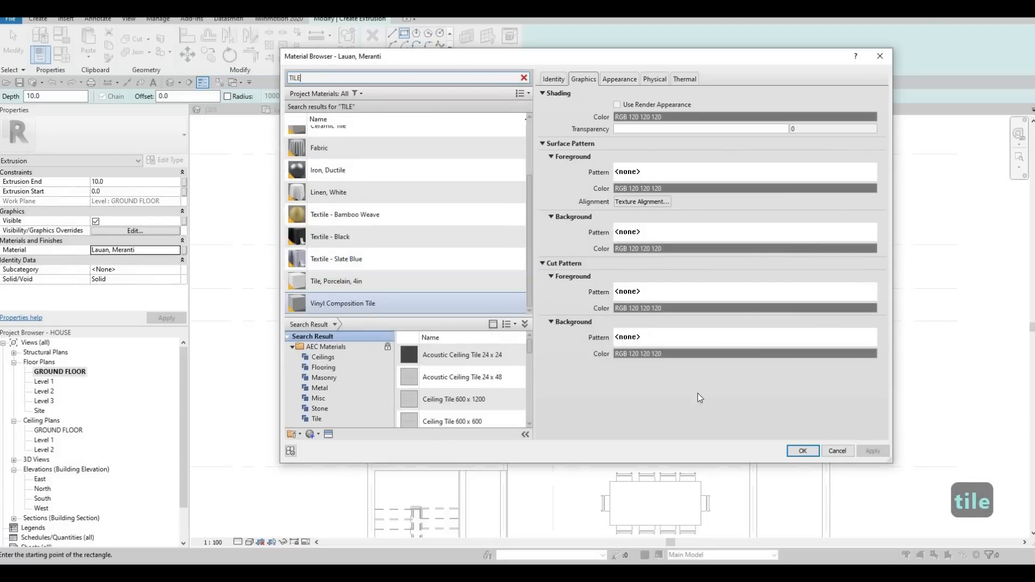
pyautogui.click(796, 449)
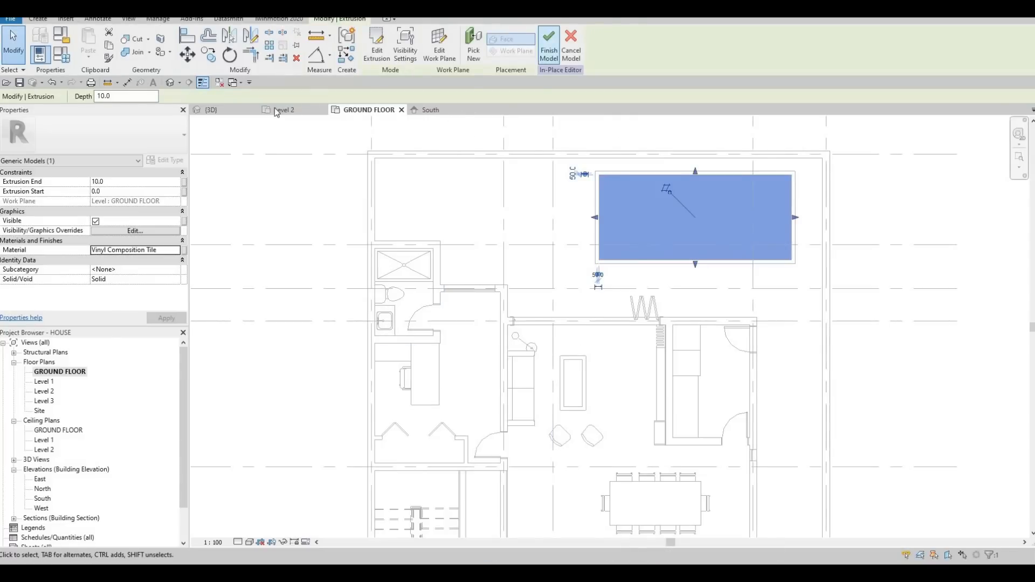
# Step: Finish the in-place floor model and stretch its lower and upper faces down to form a slab at the base of the pool walls
pyautogui.click(209, 109)
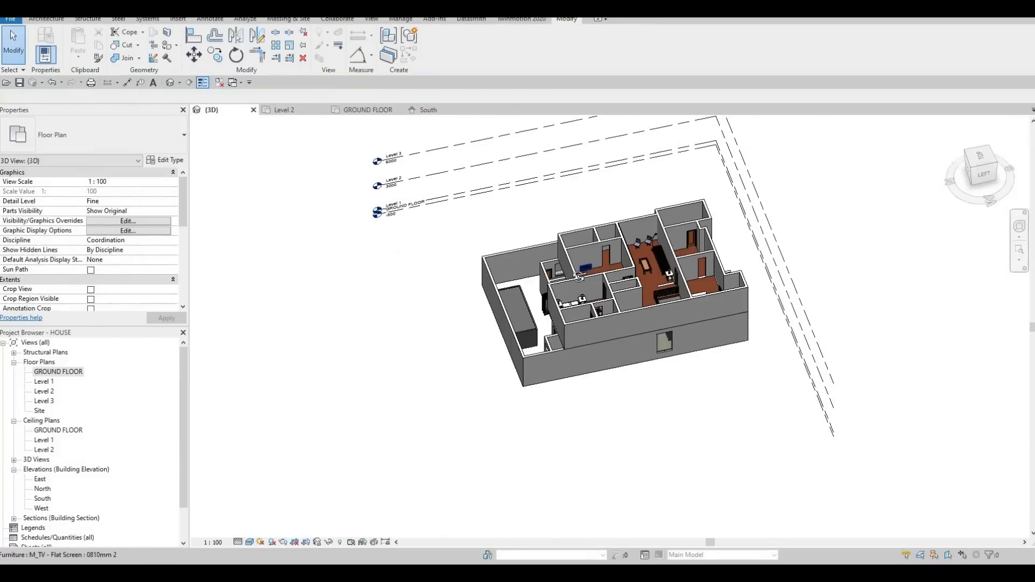
pyautogui.keyDown('shift'); pyautogui.moveTo(578, 276); pyautogui.dragTo(692, 219, button='middle'); pyautogui.keyUp('shift')
pyautogui.click(513, 312)
pyautogui.scroll(6, 523, 299)
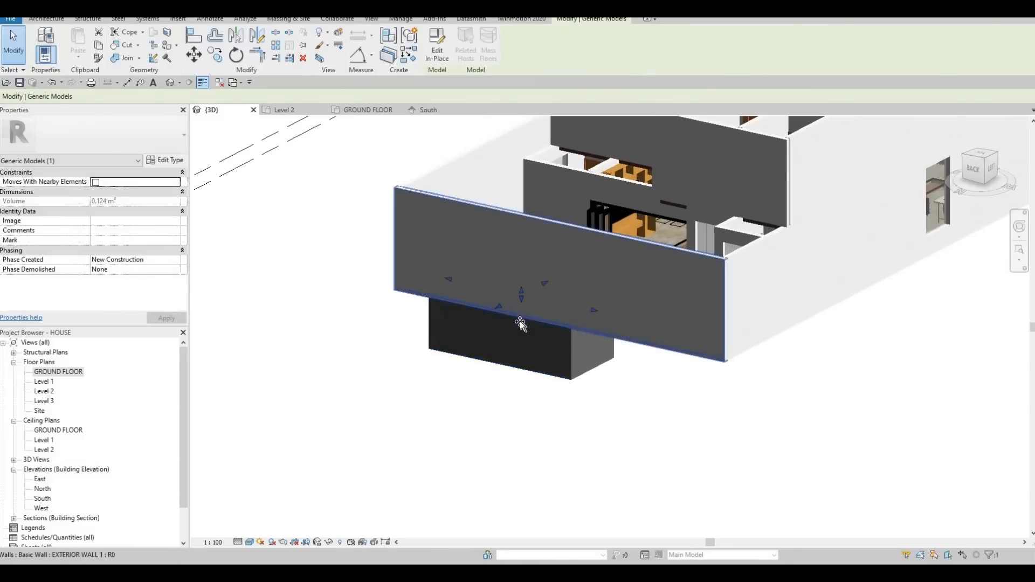
pyautogui.click(519, 350)
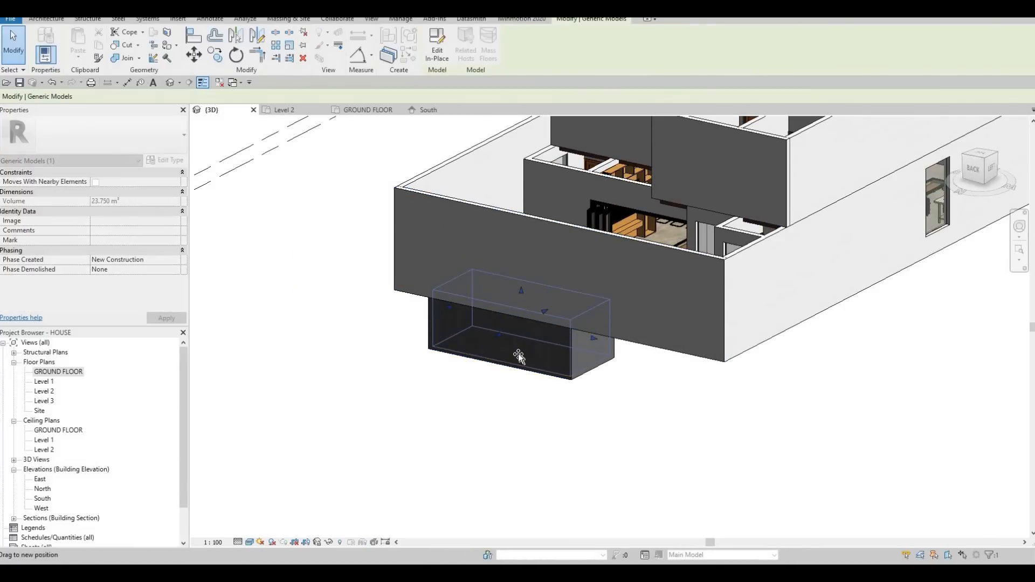
pyautogui.moveTo(519, 354); pyautogui.dragTo(519, 352)
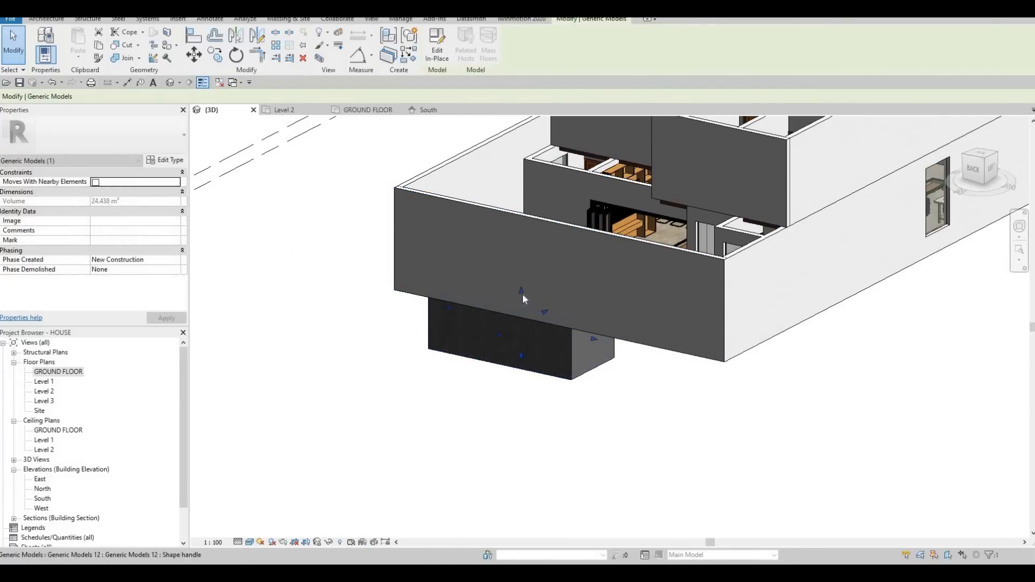
pyautogui.moveTo(521, 292); pyautogui.dragTo(520, 352)
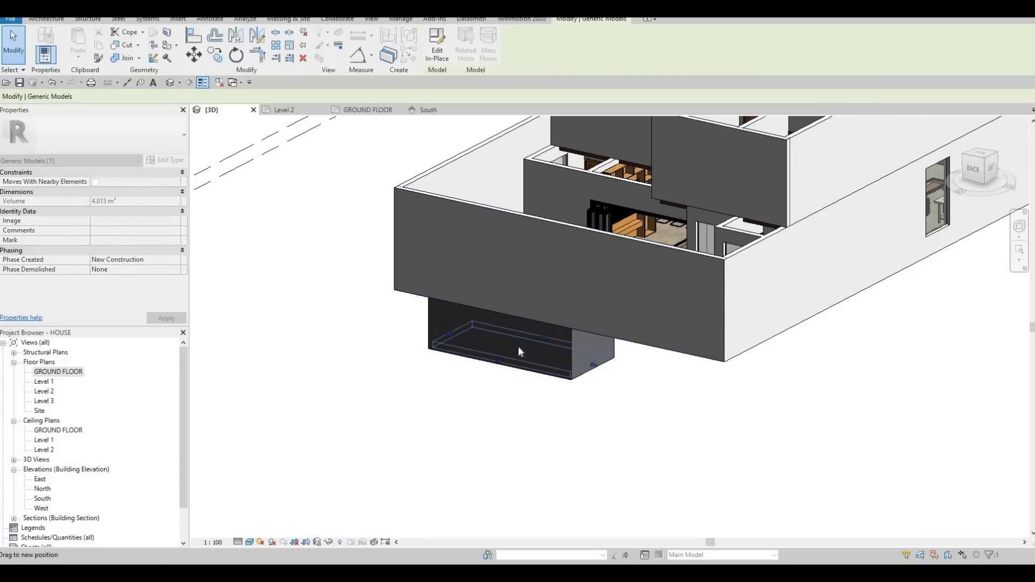
pyautogui.keyDown('shift'); pyautogui.moveTo(619, 344); pyautogui.dragTo(311, 274, button='middle'); pyautogui.keyUp('shift')
pyautogui.press('Escape')
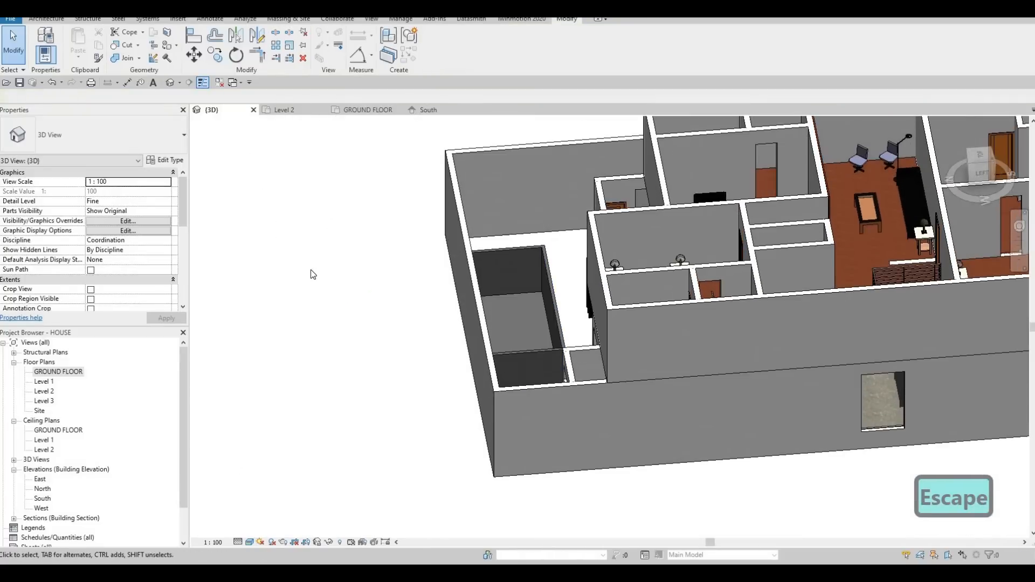
# Step: Create another in-place component in the Generic Models category from the GROUND FLOOR plan, accepting the suggested name
pyautogui.doubleClick(56, 372)
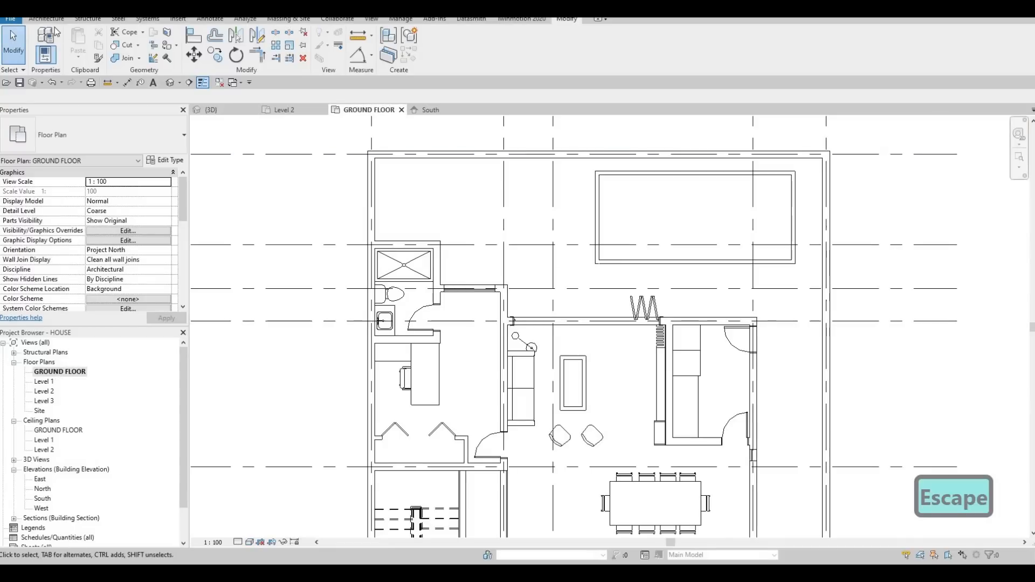
pyautogui.press('Escape')
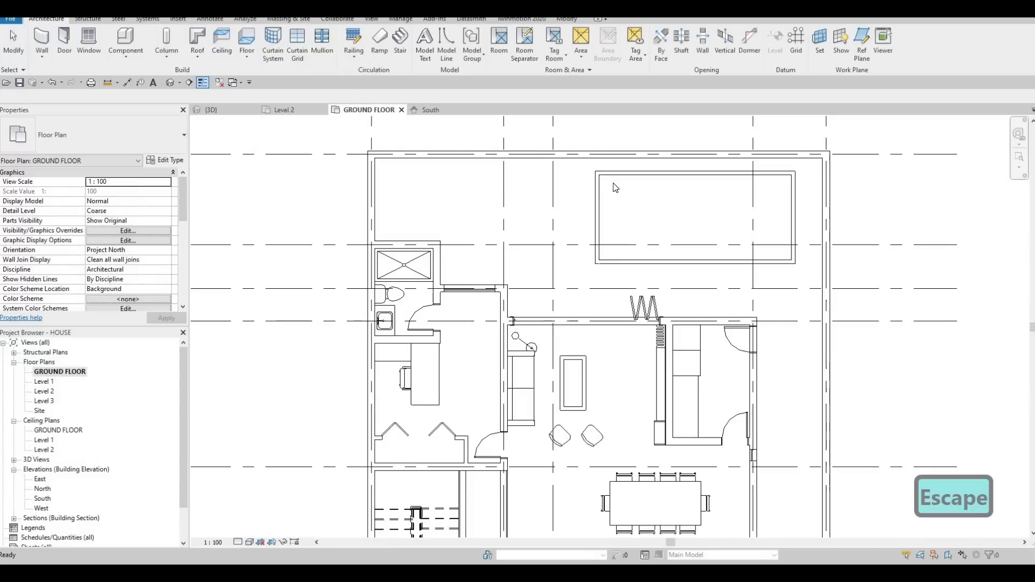
pyautogui.press('Tab')
pyautogui.press('Tab')
pyautogui.press('Tab')
pyautogui.press('Tab')
pyautogui.press('Tab')
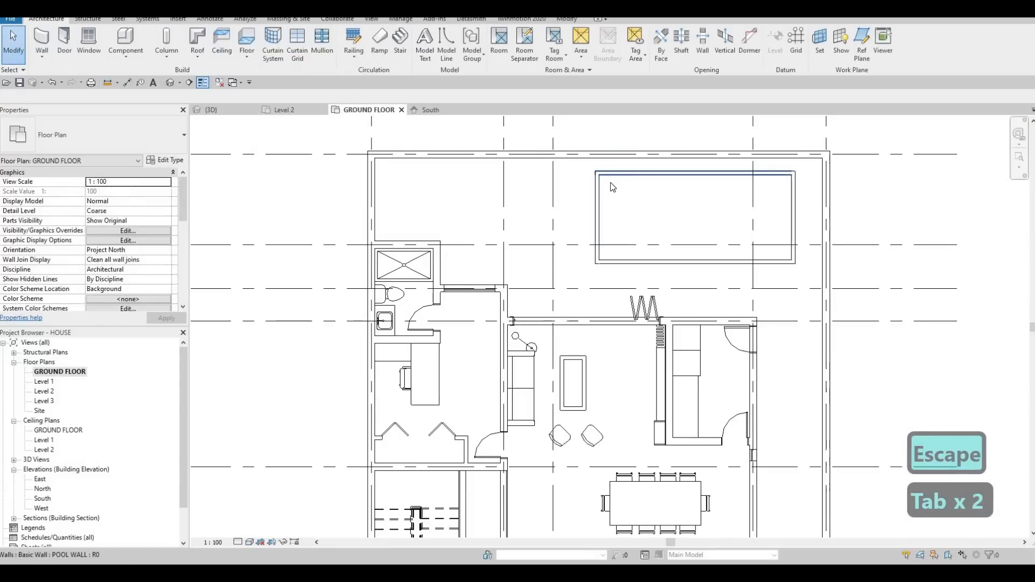
pyautogui.click(123, 56)
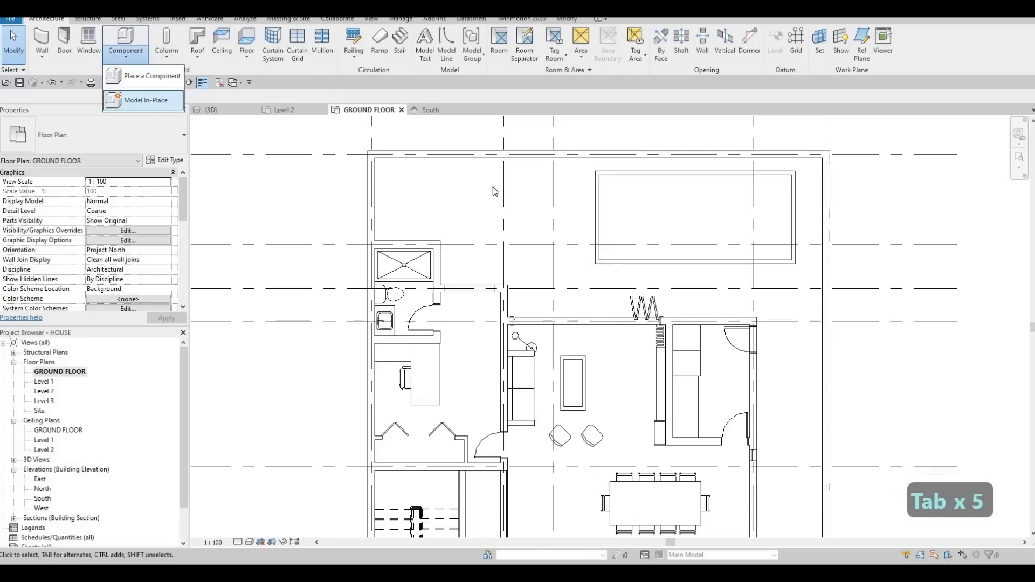
pyautogui.click(142, 100)
pyautogui.scroll(-3, 608, 229)
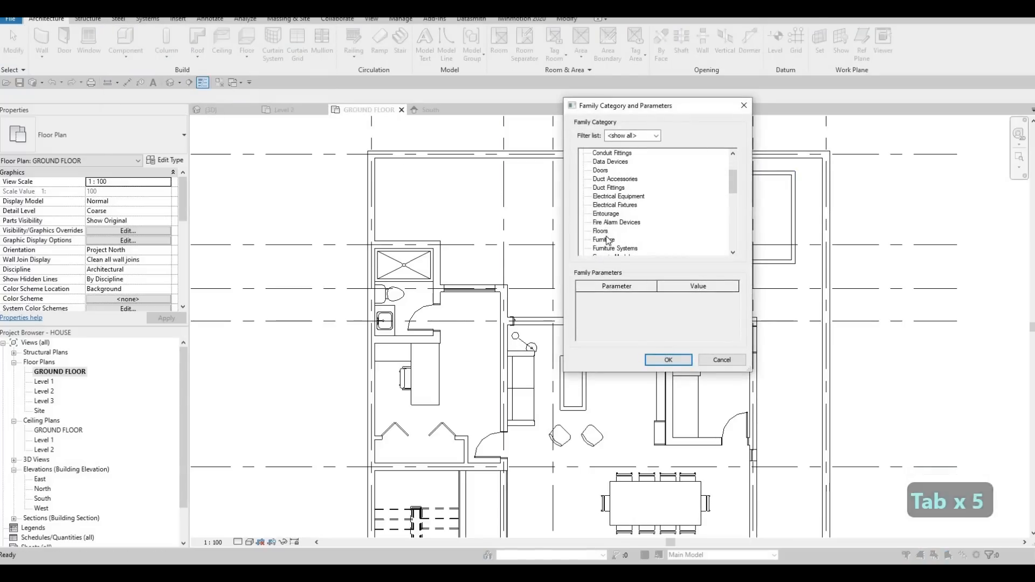
pyautogui.click(668, 359)
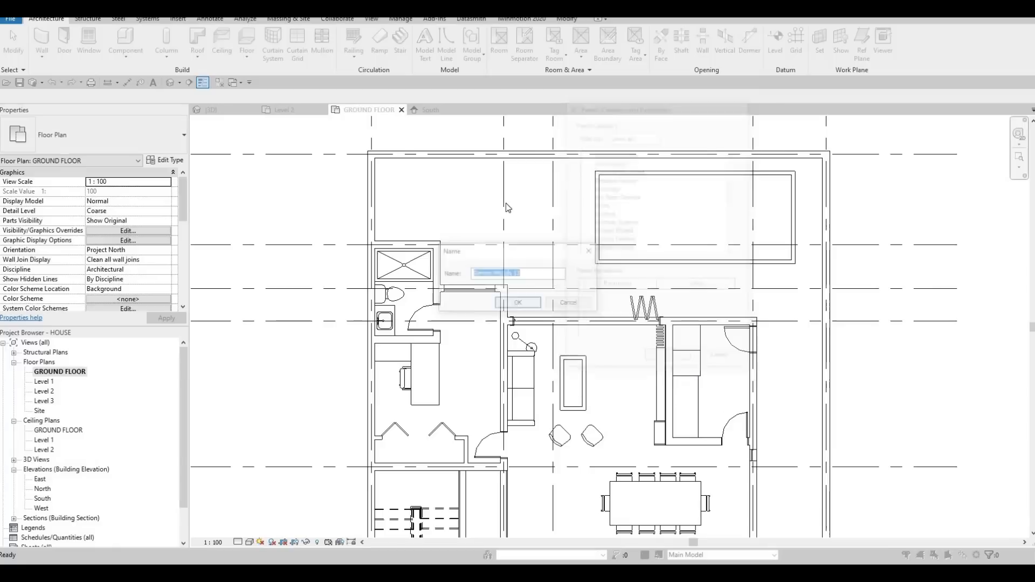
pyautogui.press('Return')
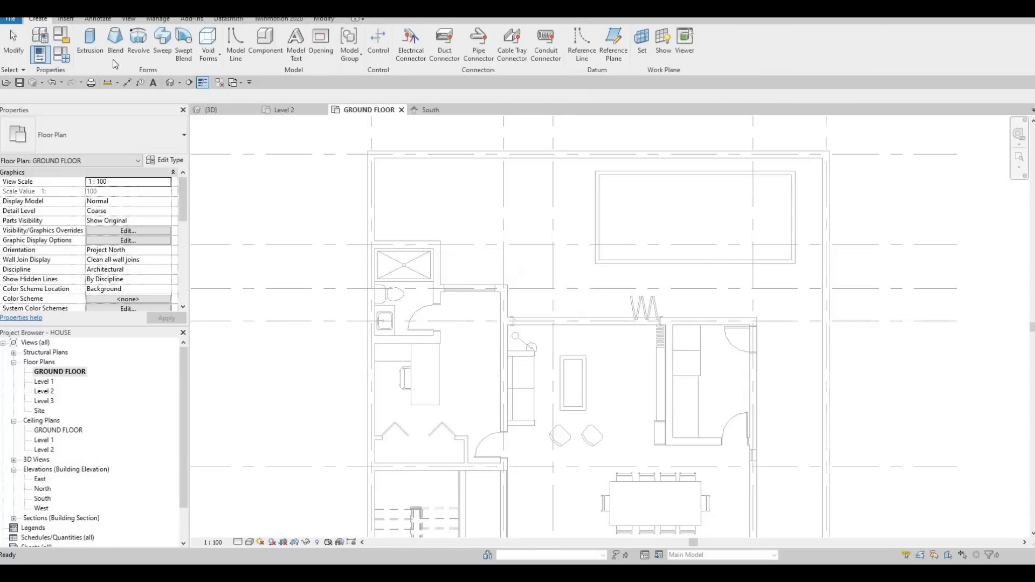
# Step: Sketch a rectangular extrusion profile for the pool water along the inner faces of the four pool walls
pyautogui.click(90, 42)
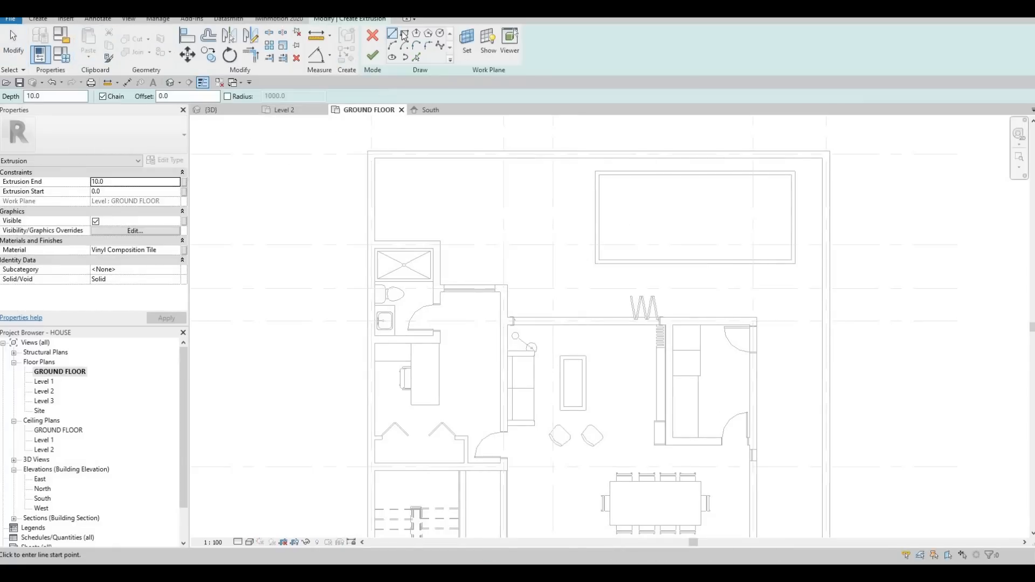
pyautogui.click(599, 175)
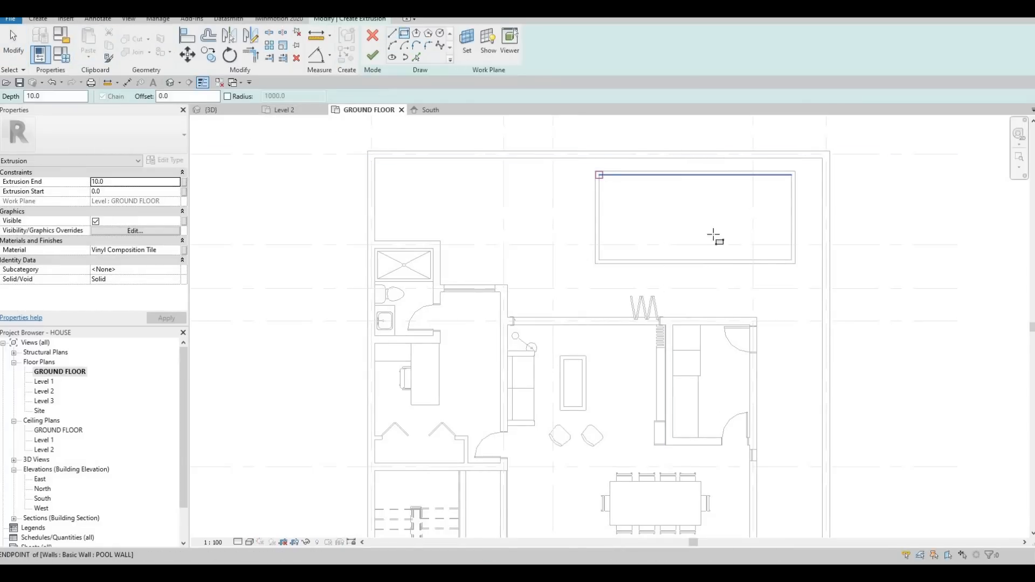
pyautogui.click(792, 260)
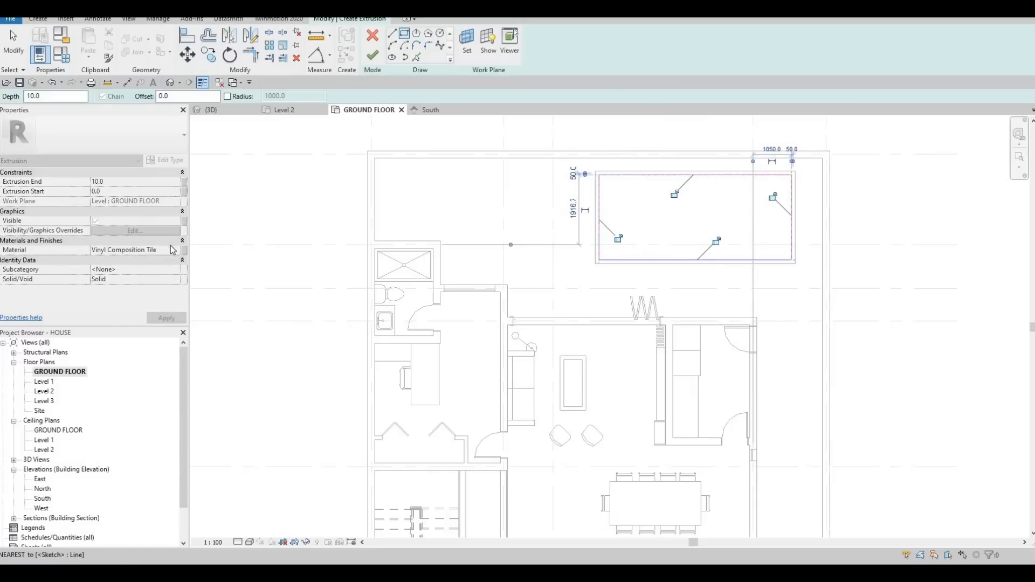
pyautogui.press('Escape')
# Step: Add the library's Water material, keeping both duplicate appearances, assign Water(1) to the extrusion and finish its sketch with a depth of 10
pyautogui.click(174, 249)
pyautogui.click(184, 250)
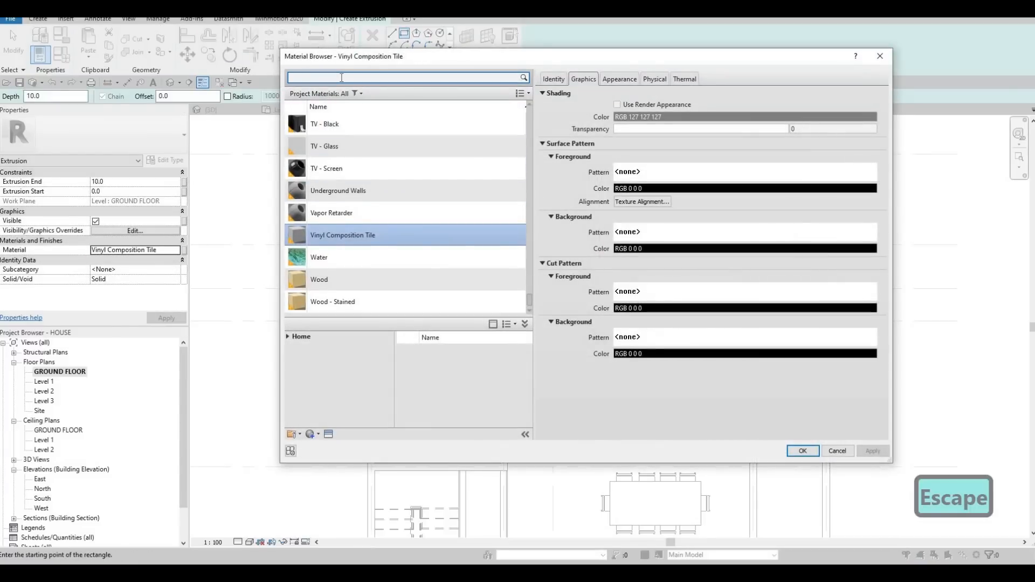
pyautogui.write('WAYTER')
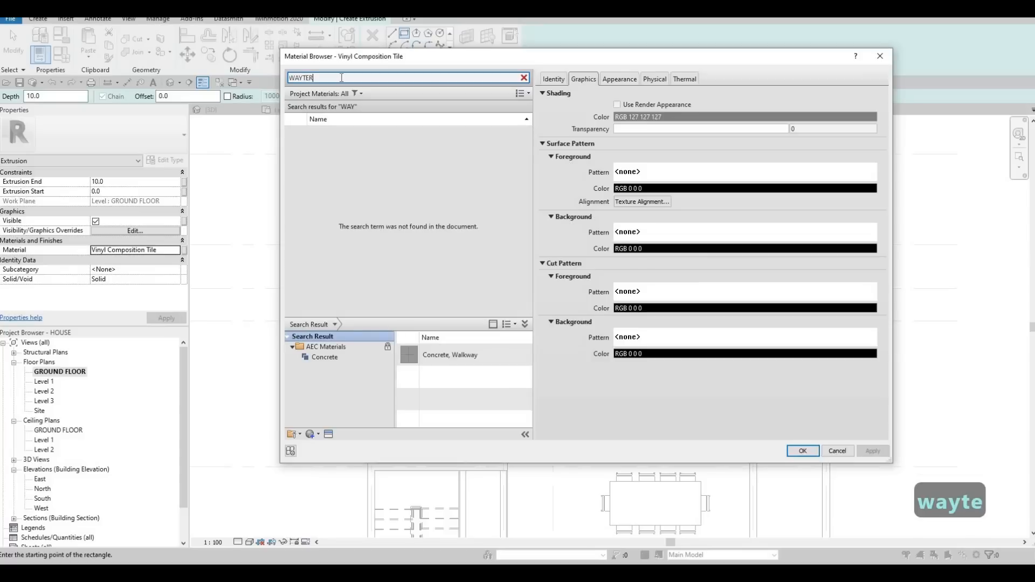
pyautogui.press('BackSpace')
pyautogui.press('BackSpace')
pyautogui.press('BackSpace')
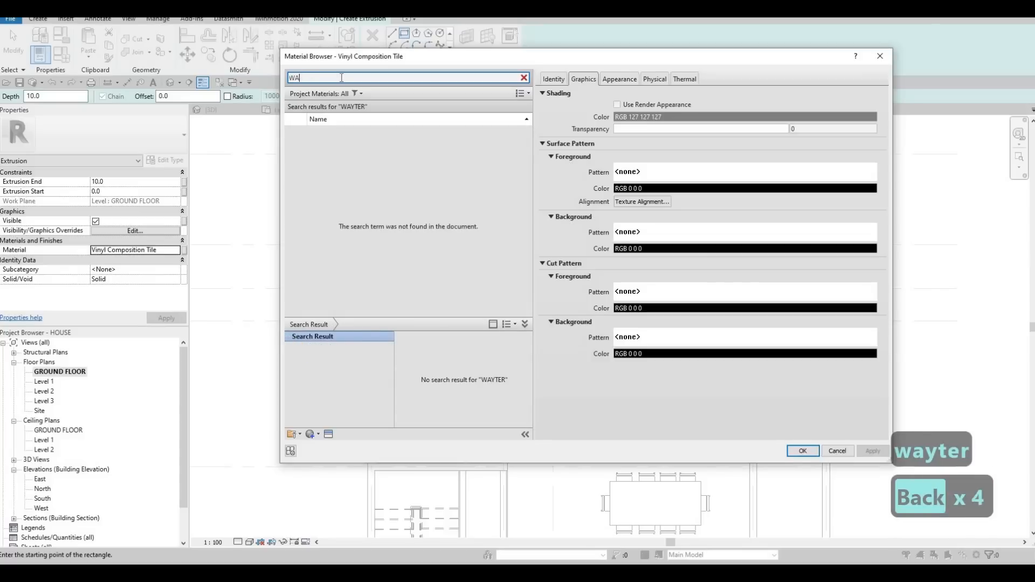
pyautogui.write('TER')
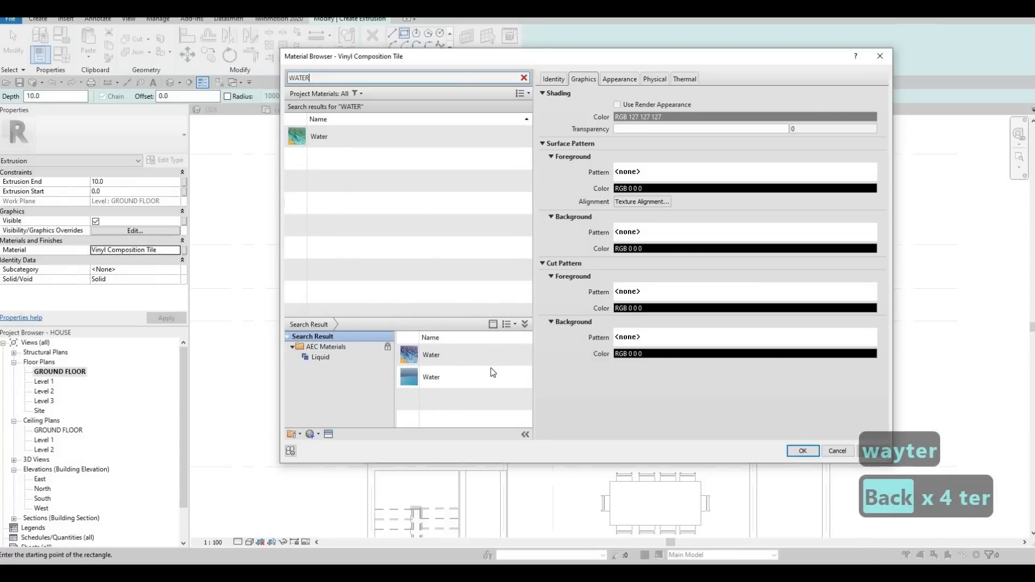
pyautogui.click(514, 376)
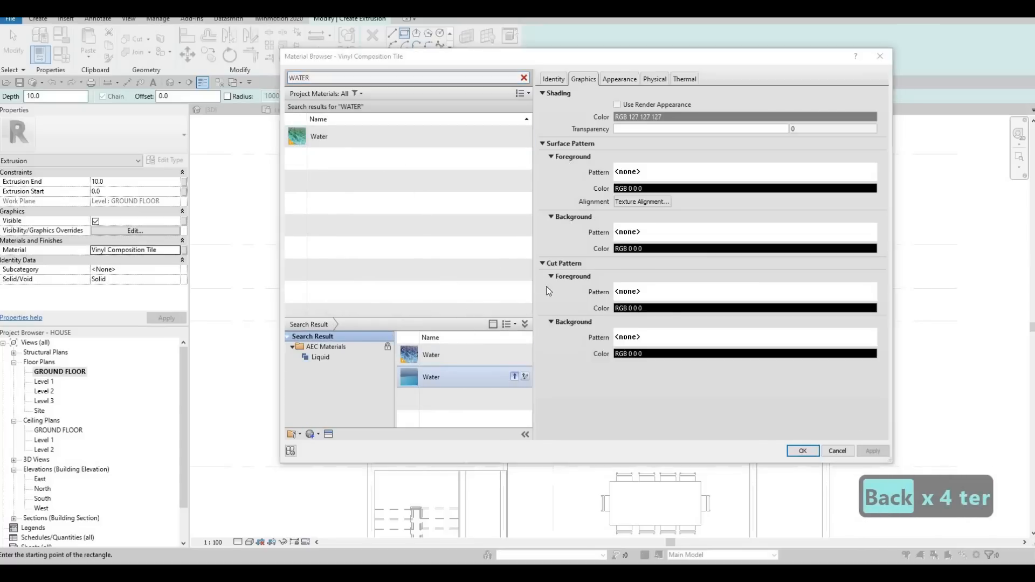
pyautogui.press('Return')
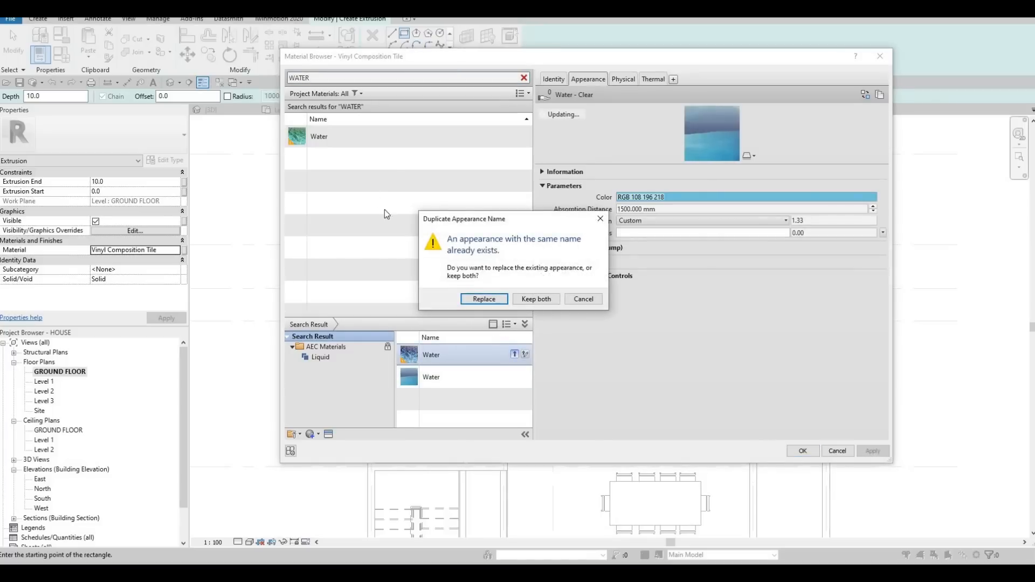
pyautogui.click(537, 299)
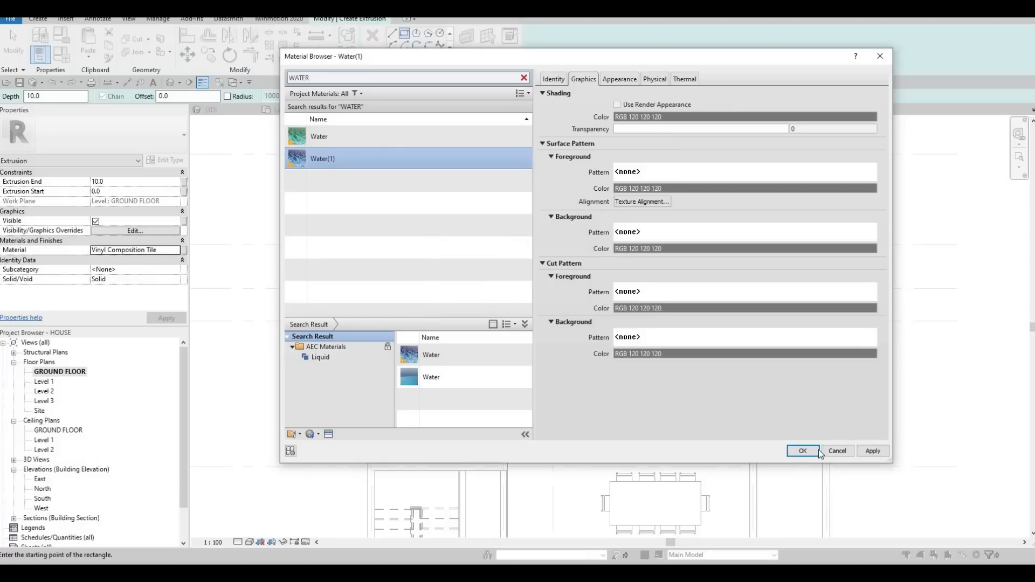
pyautogui.press('Return')
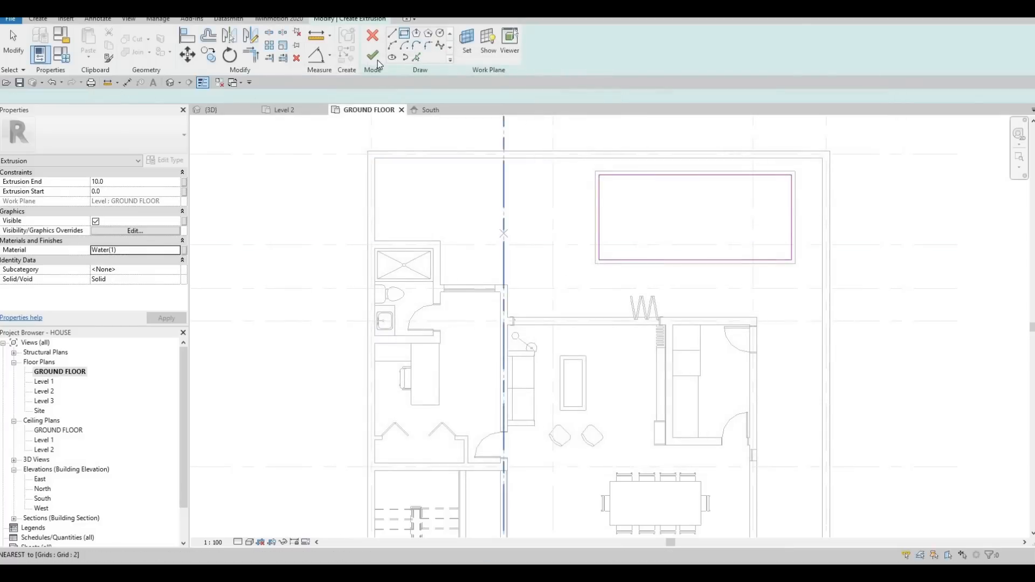
pyautogui.click(377, 59)
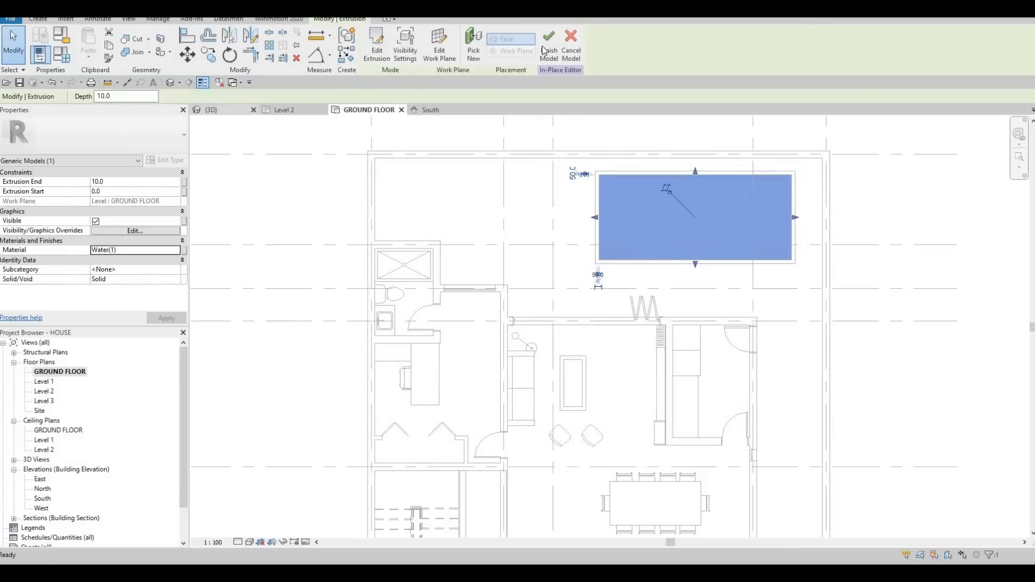
# Step: Finish the in-place water model and adjust its upper and lower faces into a shallow layer just below the pool rim
pyautogui.click(210, 109)
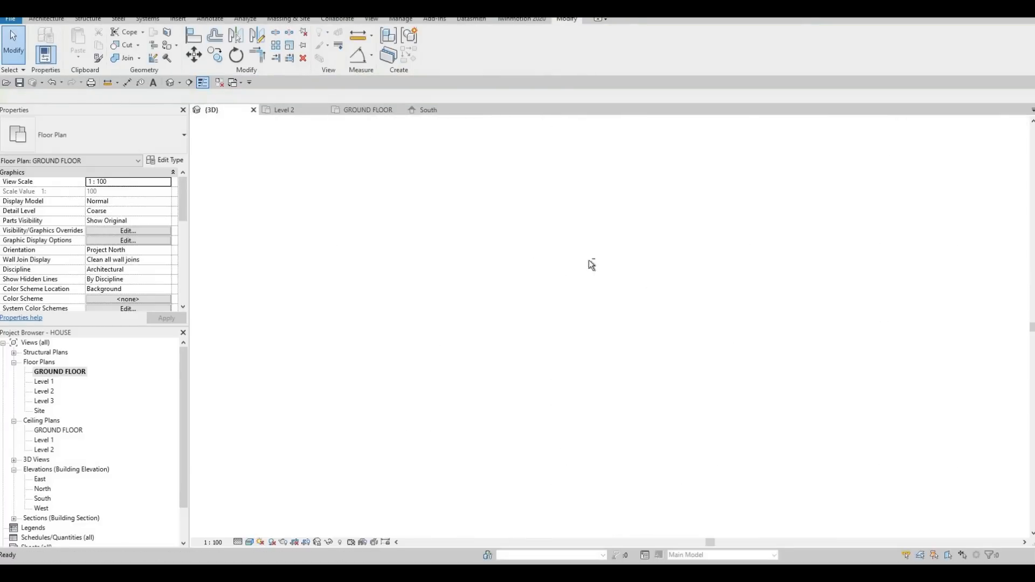
pyautogui.keyDown('shift'); pyautogui.moveTo(476, 280); pyautogui.dragTo(473, 296, button='middle'); pyautogui.keyUp('shift')
pyautogui.scroll(5, 501, 308)
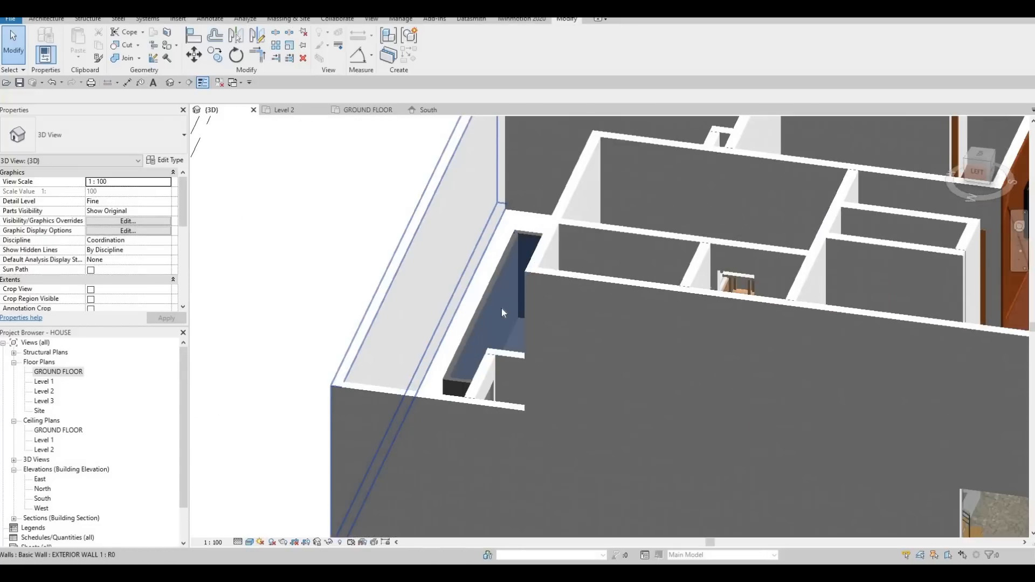
pyautogui.click(528, 332)
pyautogui.keyDown('shift'); pyautogui.moveTo(605, 330); pyautogui.dragTo(601, 336, button='middle'); pyautogui.keyUp('shift')
pyautogui.moveTo(601, 335); pyautogui.dragTo(600, 338)
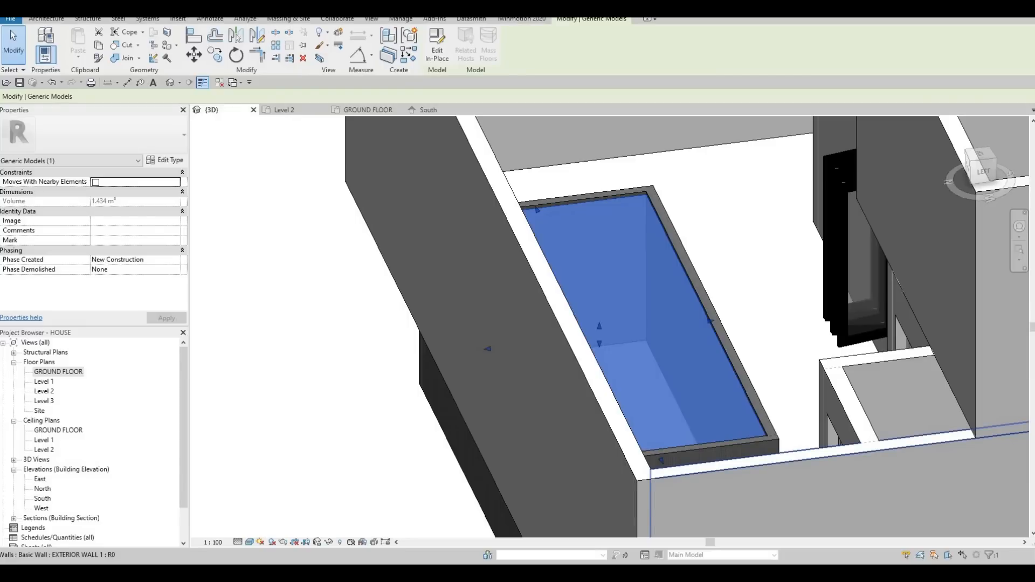
# Step: Switch to Google Drive and download Pool Ladder.rfa from the All Extra Families folder
pyautogui.press('F1')
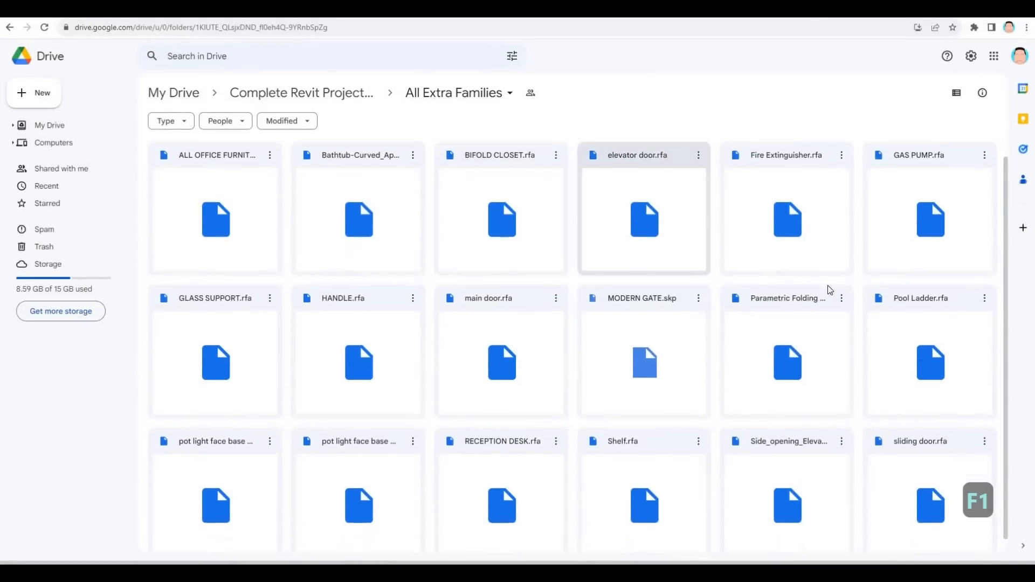
pyautogui.scroll(-1, 917, 288)
pyautogui.rightClick(939, 320)
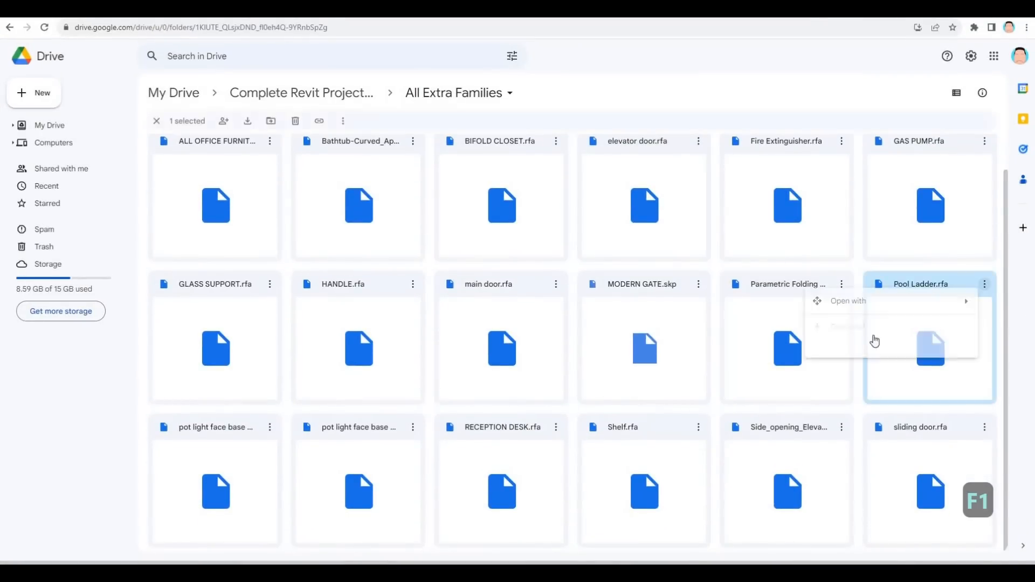
pyautogui.click(871, 330)
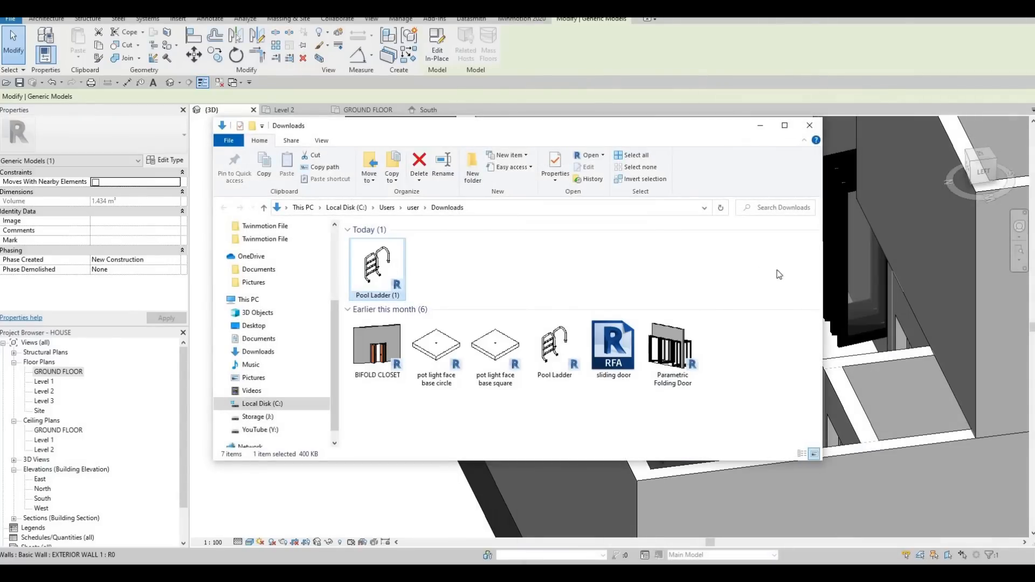
# Step: Load the downloaded Pool Ladder (1) family into the house model for placement in the ground floor plan
pyautogui.moveTo(377, 270); pyautogui.dragTo(831, 273)
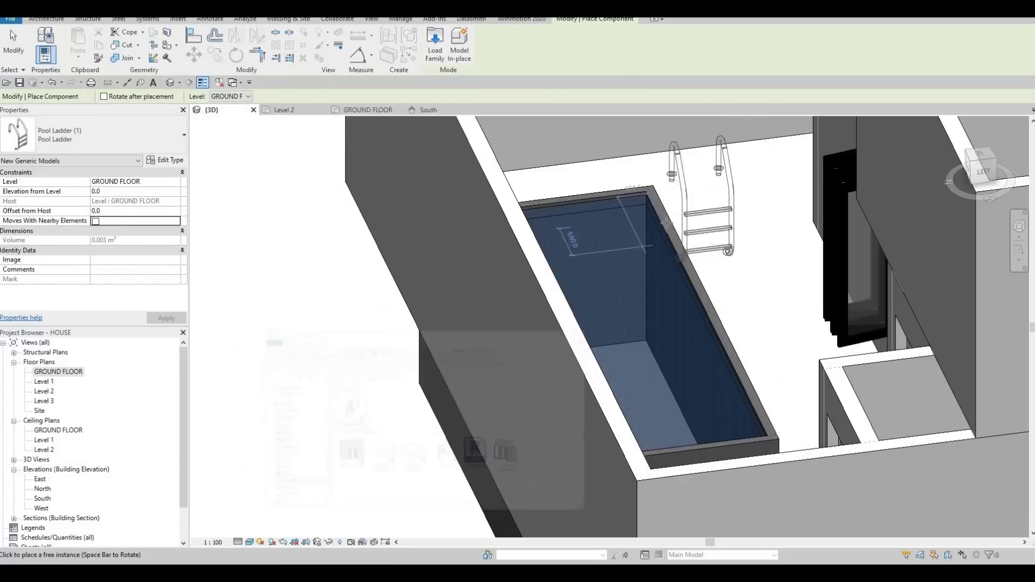
pyautogui.scroll(3, 638, 225)
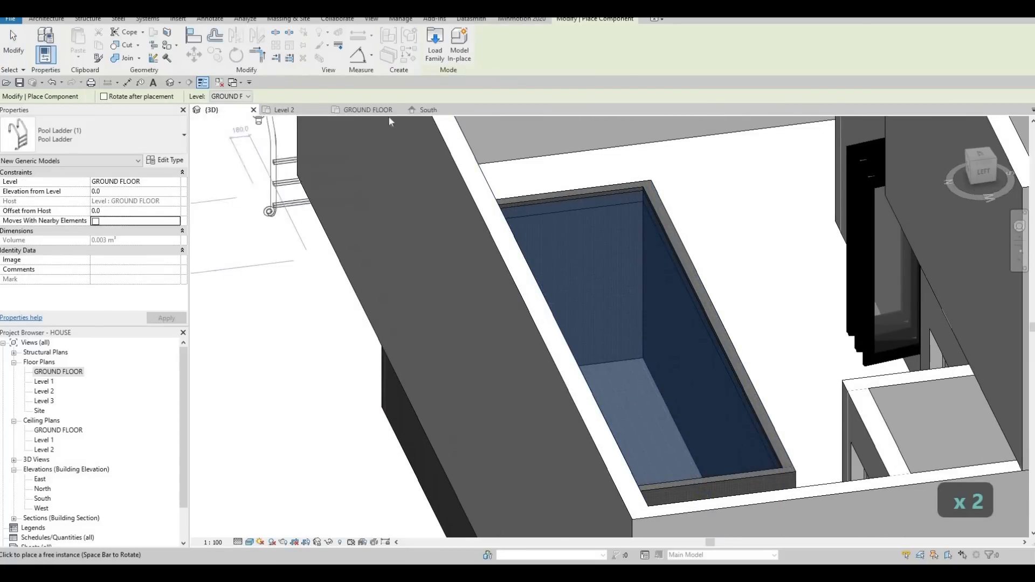
pyautogui.click(367, 110)
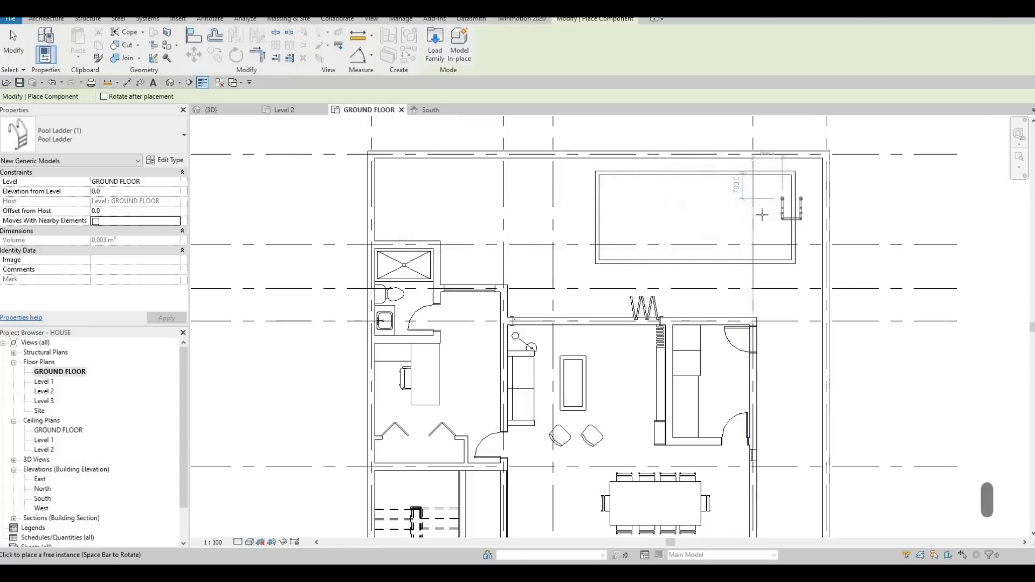
# Step: Rotate the pool ladder so its steps face the water and place it across the house-side pool wall, about 270 from the pool's corner
pyautogui.scroll(2, 763, 175)
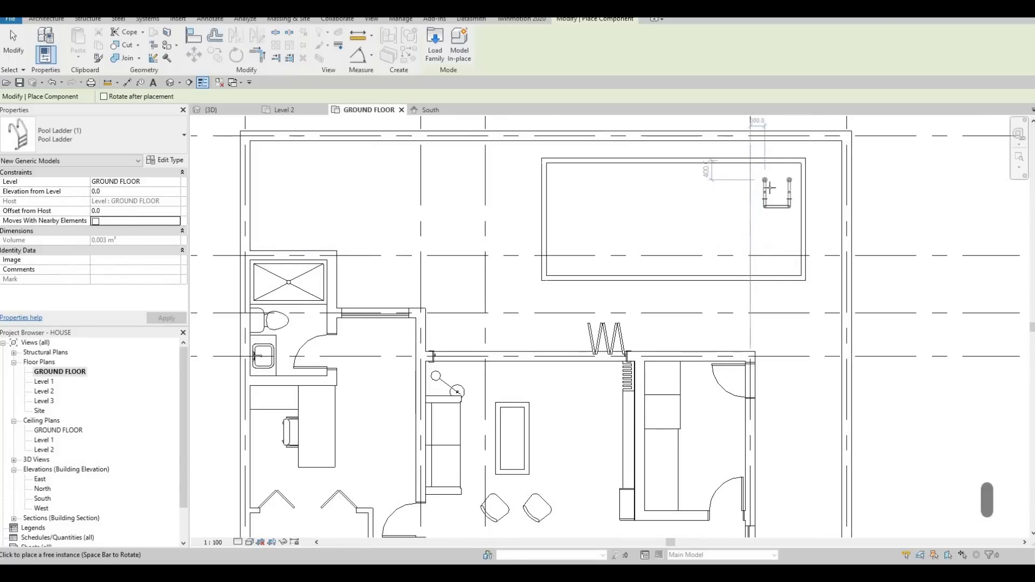
pyautogui.press('space')
pyautogui.press('space')
pyautogui.press('space')
pyautogui.press('space')
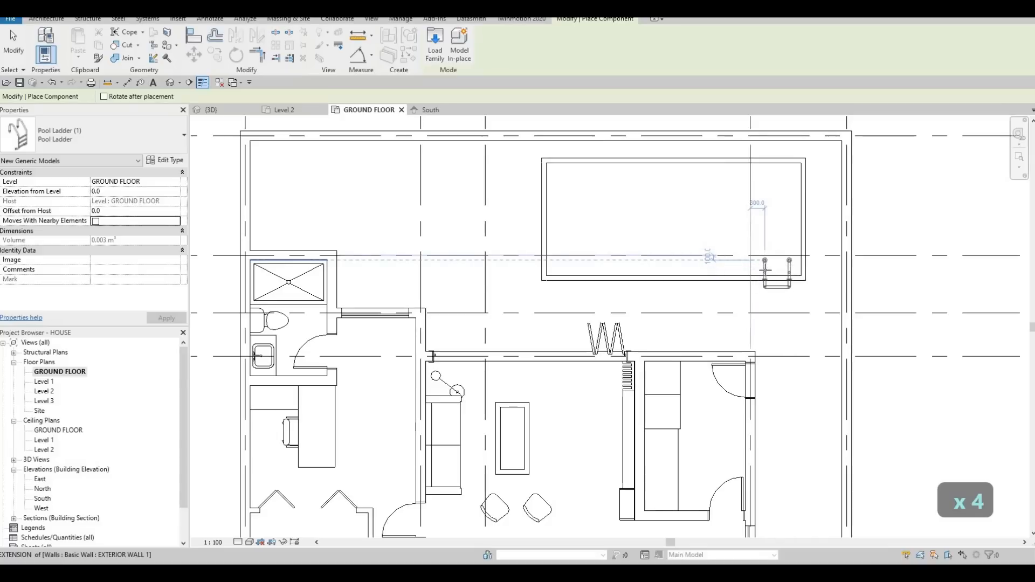
pyautogui.scroll(1, 764, 263)
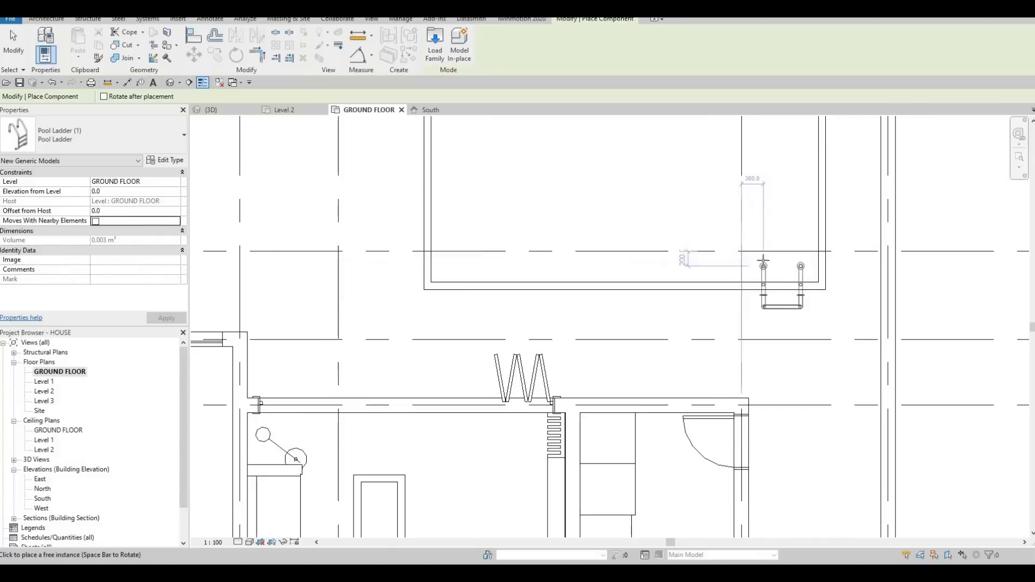
pyautogui.press('space')
pyautogui.press('space')
pyautogui.scroll(2, 836, 351)
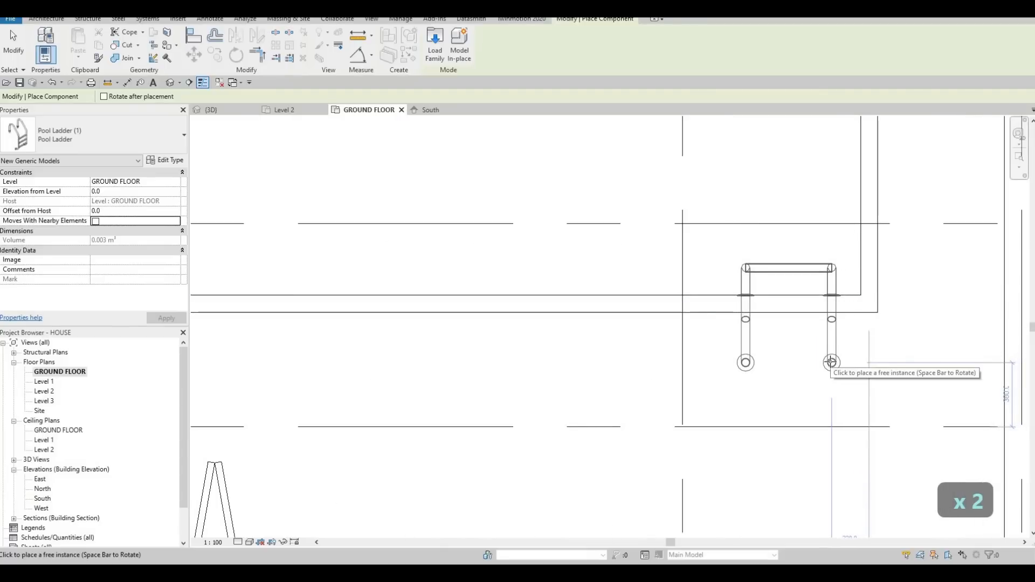
pyautogui.click(770, 330)
pyautogui.press('Escape')
pyautogui.press('Escape')
pyautogui.scroll(3, 758, 304)
pyautogui.press('Escape')
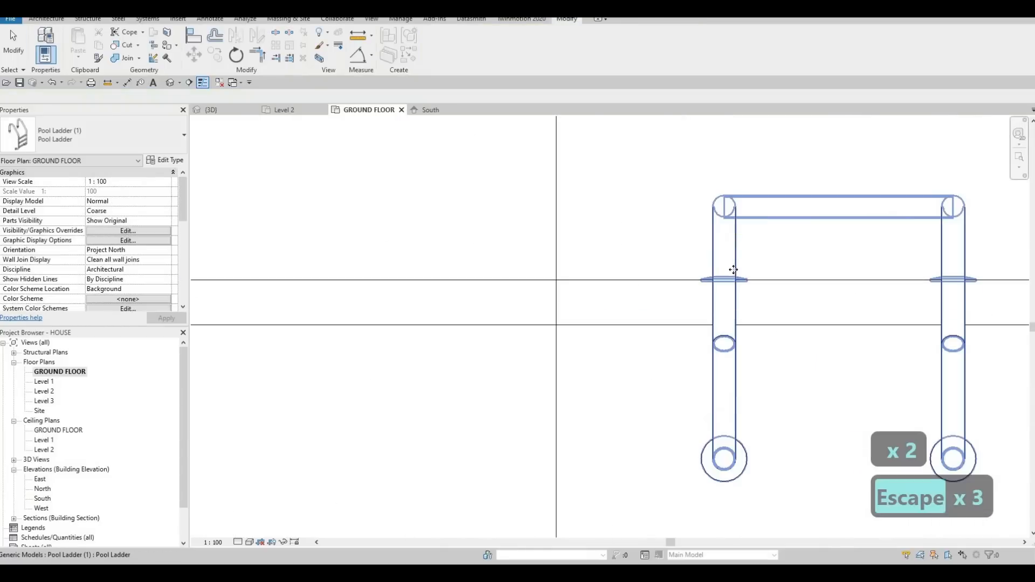
# Step: Nudge the placed pool ladder slightly further into the pool and deselect it
pyautogui.click(733, 269)
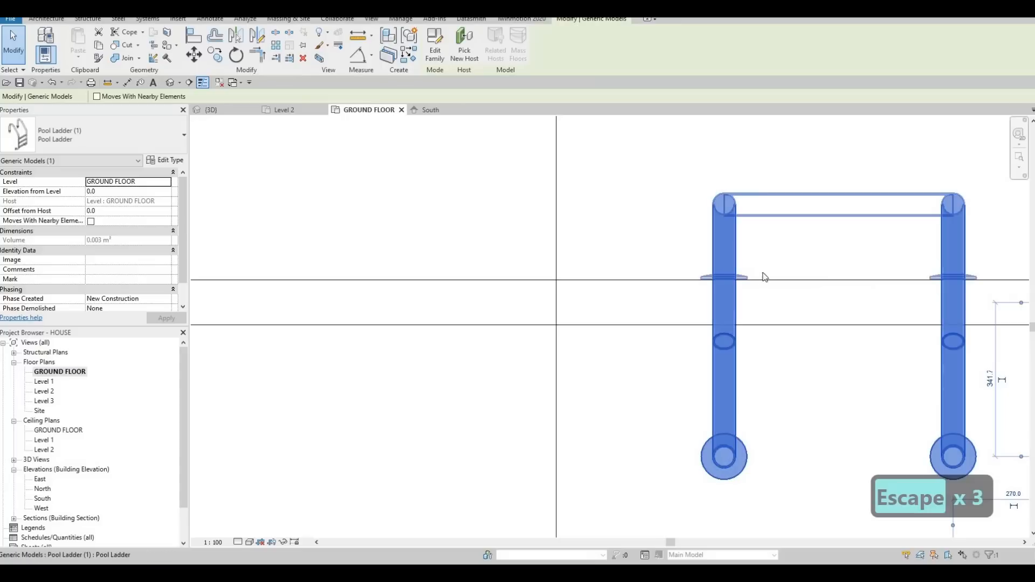
pyautogui.press('Up')
pyautogui.scroll(-5, 754, 329)
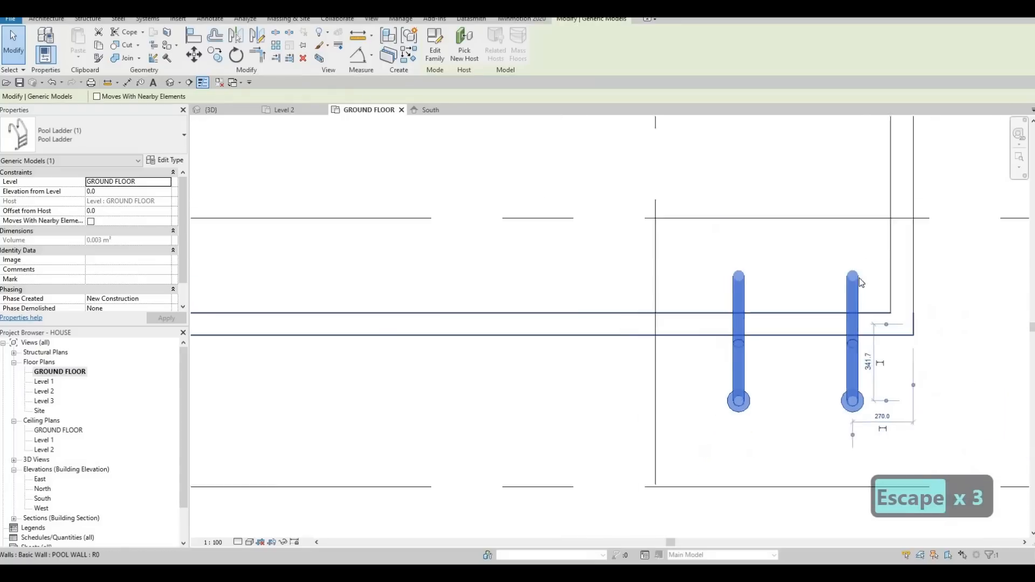
pyautogui.scroll(1, 613, 271)
pyautogui.scroll(-2, 614, 270)
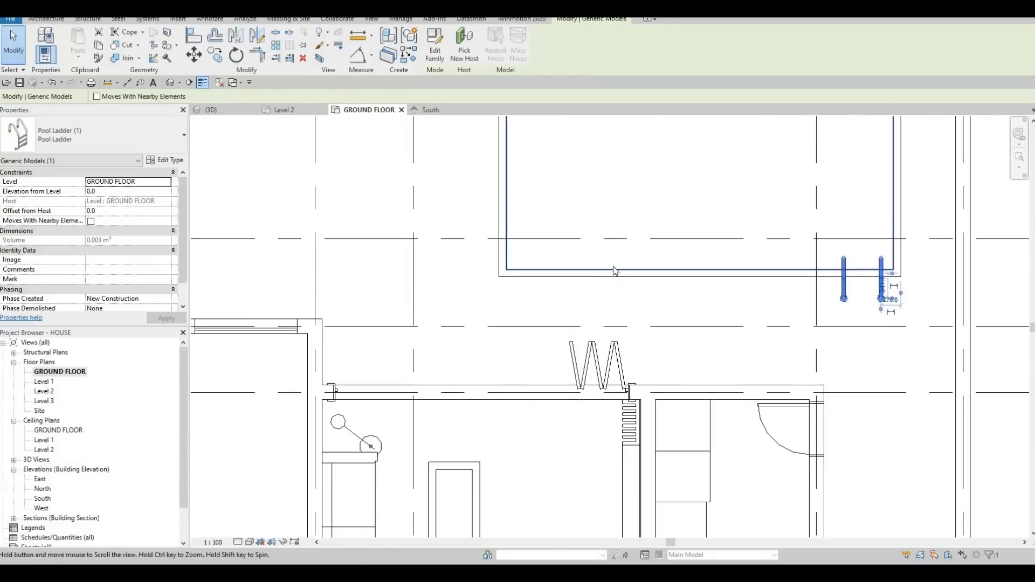
pyautogui.moveTo(613, 266); pyautogui.dragTo(673, 296, button='middle')
pyautogui.press('Escape')
pyautogui.press('Escape')
# Step: In the 3D view, pull the lower face of the pool water down to make the water layer deeper
pyautogui.press('Escape')
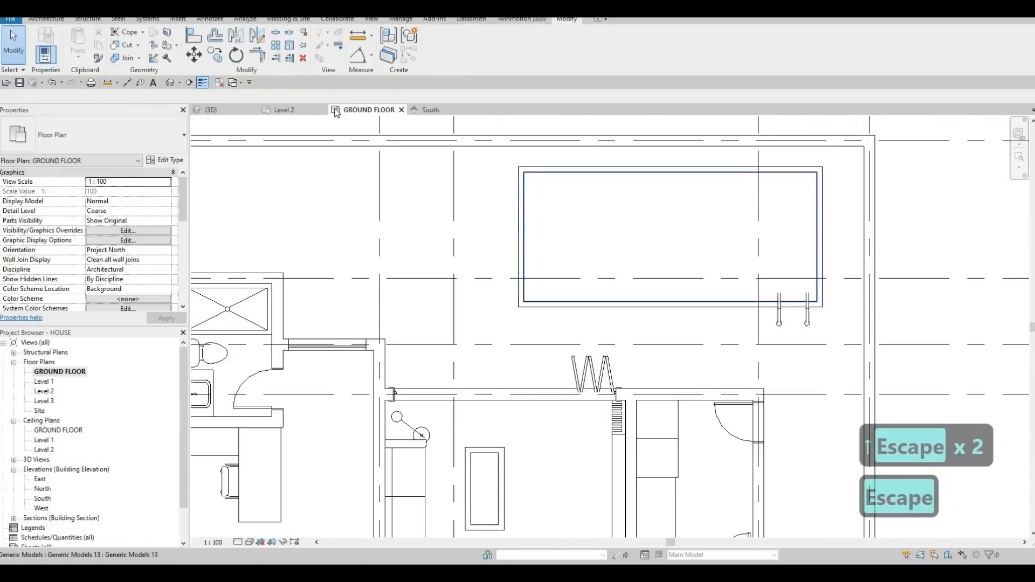
pyautogui.click(235, 111)
pyautogui.keyDown('shift'); pyautogui.moveTo(678, 223); pyautogui.dragTo(558, 252, button='middle'); pyautogui.keyUp('shift')
pyautogui.press('Escape')
pyautogui.click(605, 296)
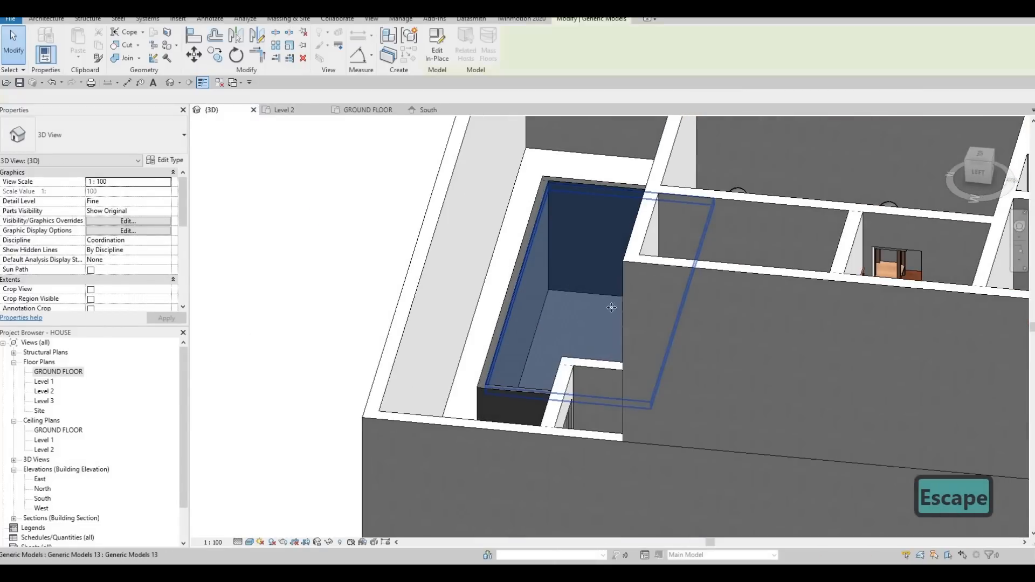
pyautogui.scroll(3, 629, 312)
pyautogui.moveTo(627, 313); pyautogui.dragTo(628, 348)
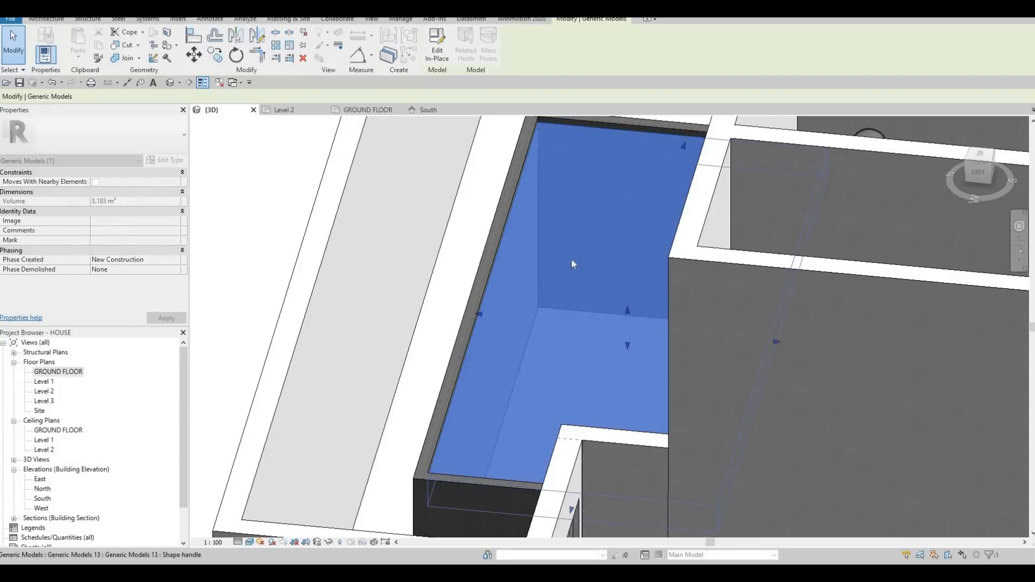
pyautogui.press('Escape')
# Step: Examine the pool, its water and the placed ladder from several sides in the 3D view
pyautogui.scroll(-2, 734, 255)
pyautogui.keyDown('shift'); pyautogui.moveTo(770, 252); pyautogui.dragTo(740, 235, button='middle'); pyautogui.keyUp('shift')
pyautogui.scroll(-2, 775, 254)
pyautogui.scroll(2, 754, 288)
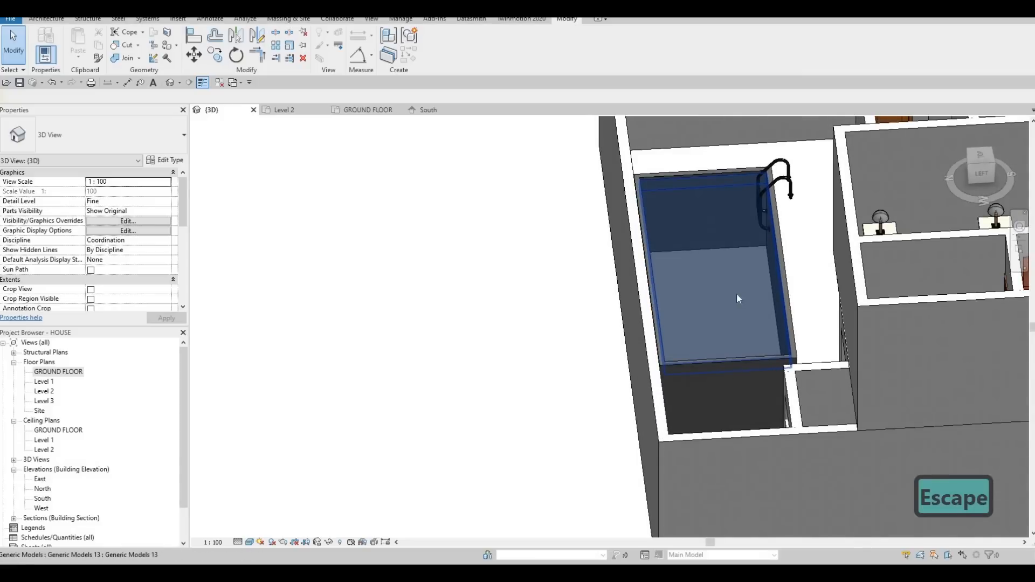
pyautogui.scroll(-1, 685, 265)
pyautogui.moveTo(685, 265); pyautogui.dragTo(568, 286, button='middle')
pyautogui.scroll(-1, 672, 281)
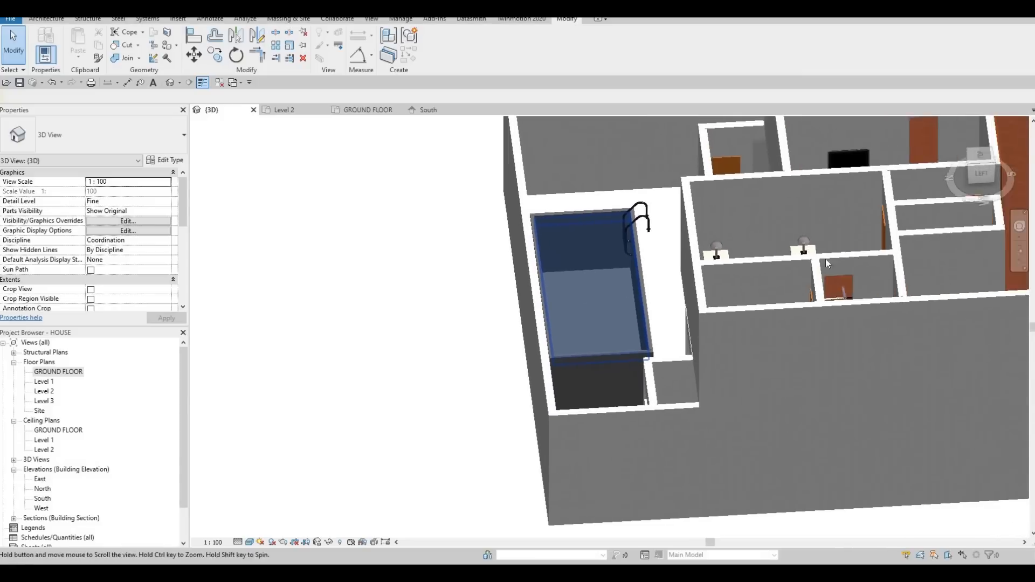
pyautogui.scroll(-1, 572, 283)
pyautogui.keyDown('shift'); pyautogui.moveTo(671, 272); pyautogui.dragTo(625, 253, button='middle'); pyautogui.keyUp('shift')
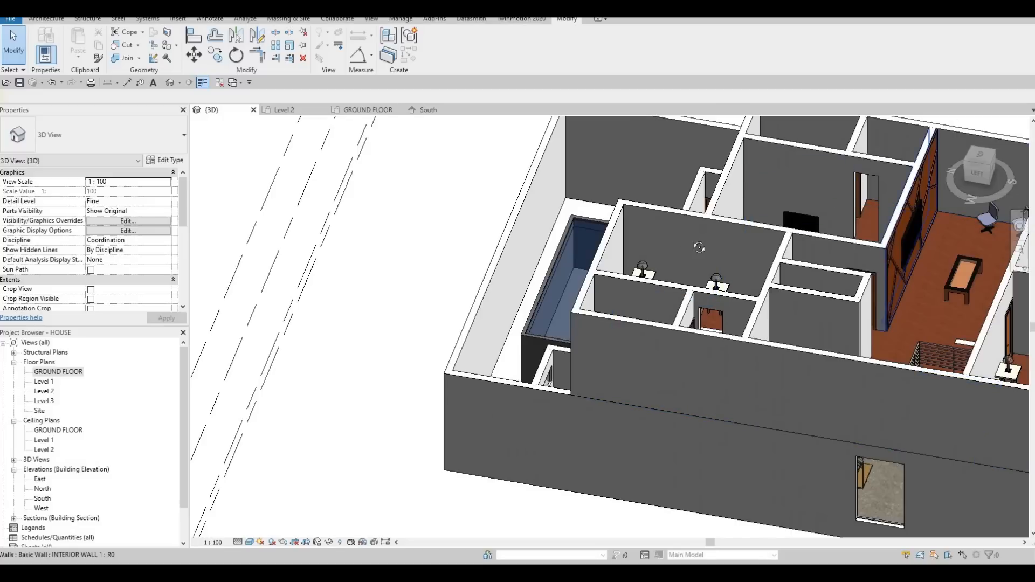
pyautogui.keyDown('shift'); pyautogui.moveTo(699, 248); pyautogui.dragTo(528, 260, button='middle'); pyautogui.keyUp('shift')
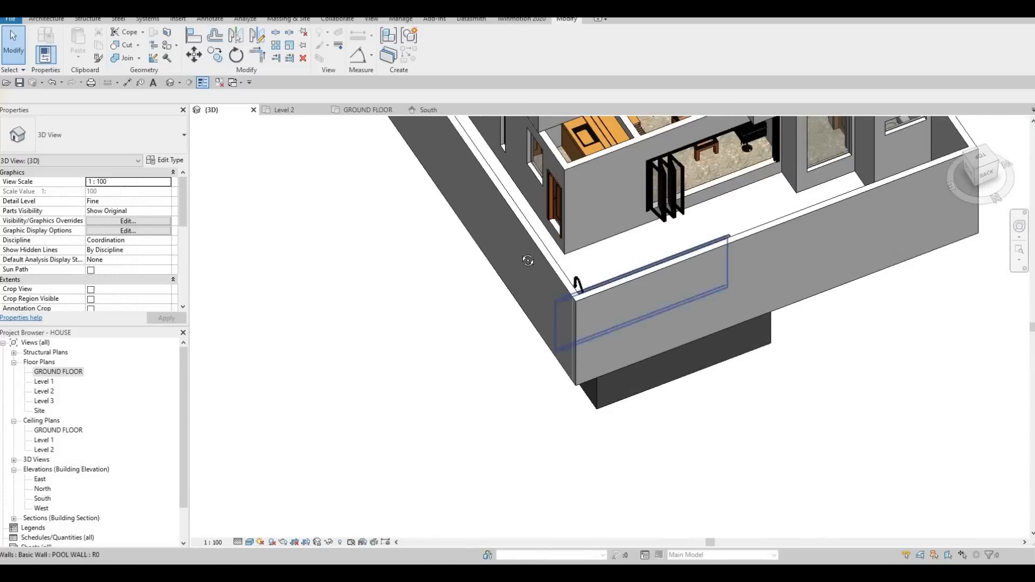
pyautogui.keyDown('shift'); pyautogui.moveTo(659, 280); pyautogui.dragTo(62, 341, button='middle'); pyautogui.keyUp('shift')
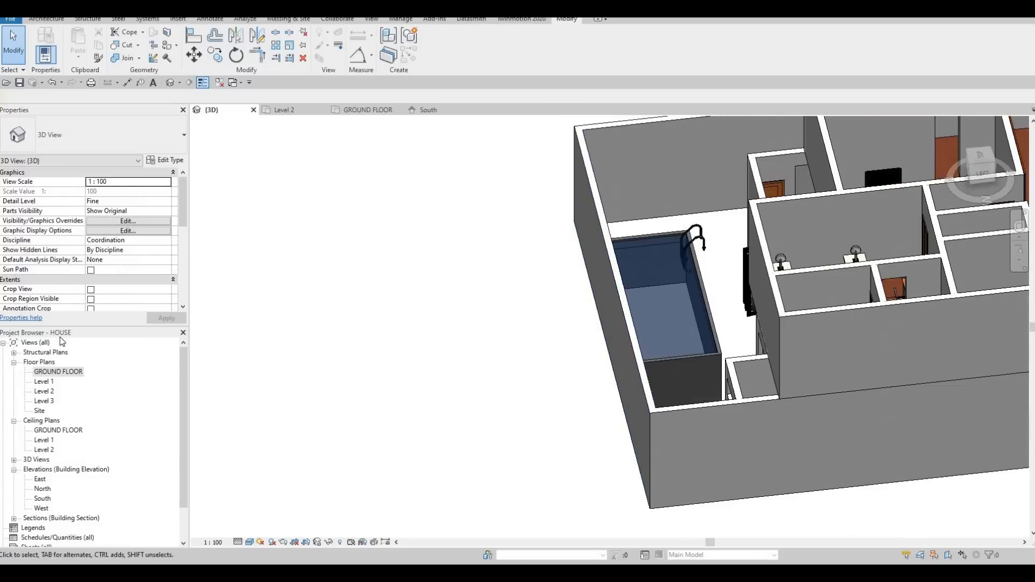
# Step: Open the ground floor plan and examine the yard around the pool and along the side of the house
pyautogui.doubleClick(51, 372)
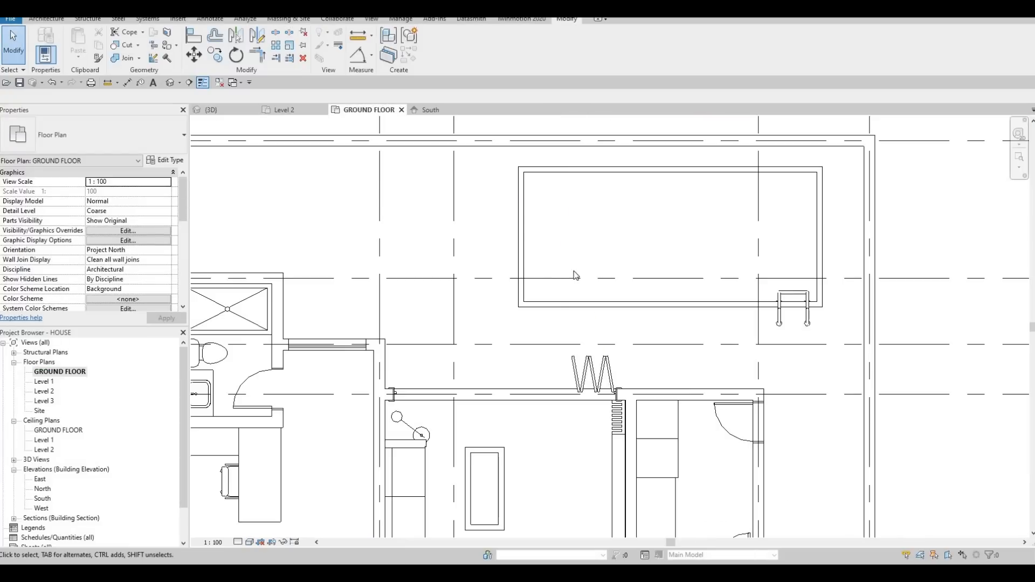
pyautogui.scroll(-3, 573, 265)
pyautogui.scroll(2, 533, 263)
pyautogui.scroll(3, 534, 264)
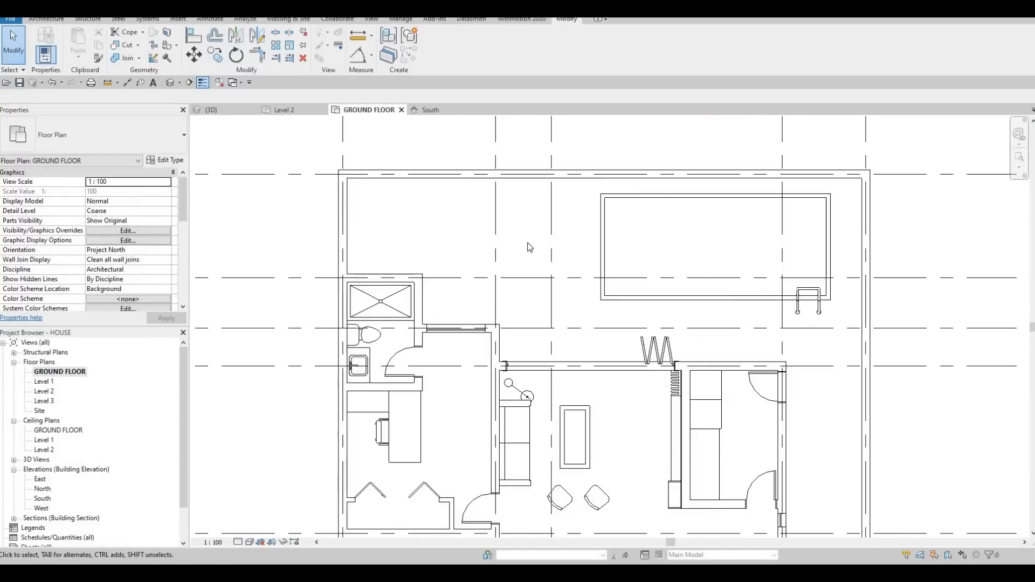
pyautogui.scroll(-1, 405, 241)
pyautogui.moveTo(406, 241); pyautogui.dragTo(361, 215, button='middle')
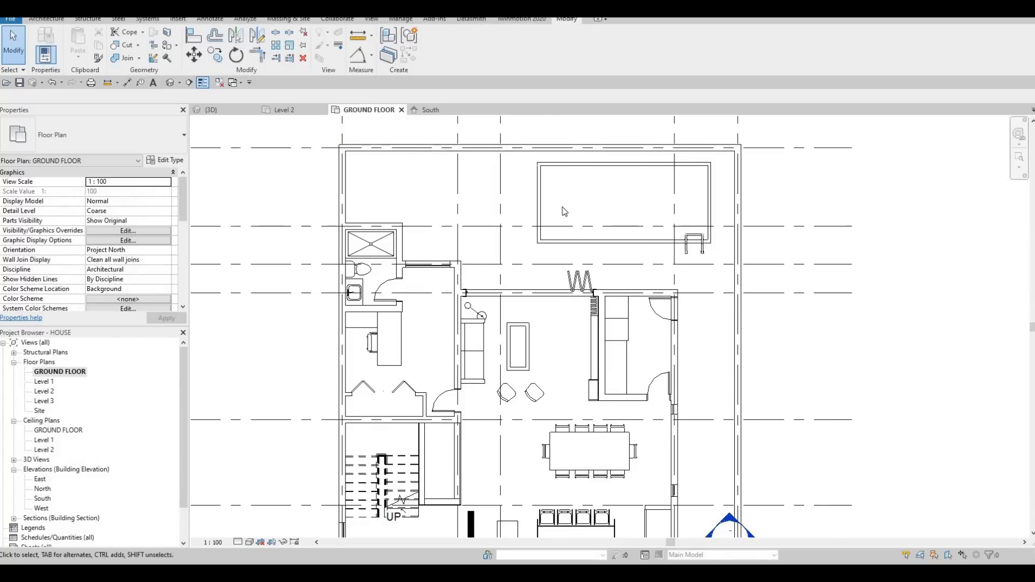
pyautogui.moveTo(640, 236); pyautogui.dragTo(620, 222, button='middle')
pyautogui.moveTo(711, 193); pyautogui.dragTo(682, 185, button='middle')
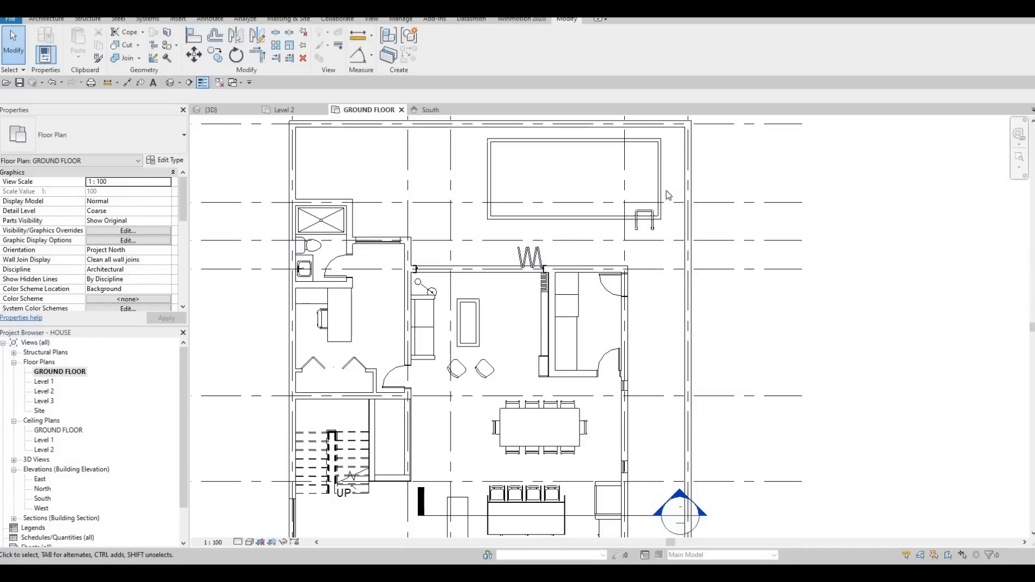
pyautogui.moveTo(675, 325); pyautogui.dragTo(659, 217, button='middle')
pyautogui.scroll(-2, 659, 217)
pyautogui.moveTo(664, 286); pyautogui.dragTo(666, 351, button='middle')
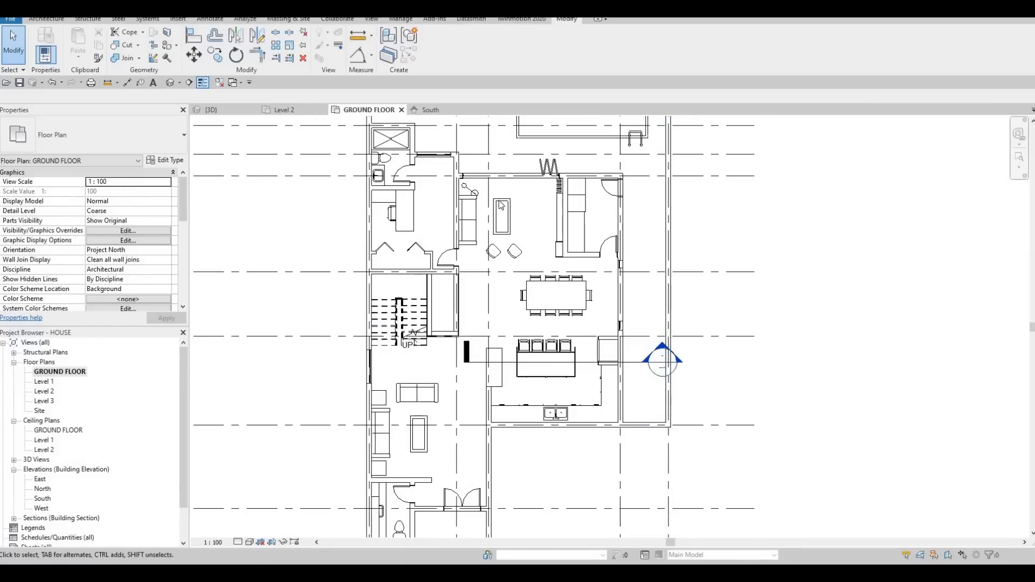
# Step: Start an architectural floor on the ground floor and duplicate the FLOOR 2 type as FLOOR 3
pyautogui.click(46, 19)
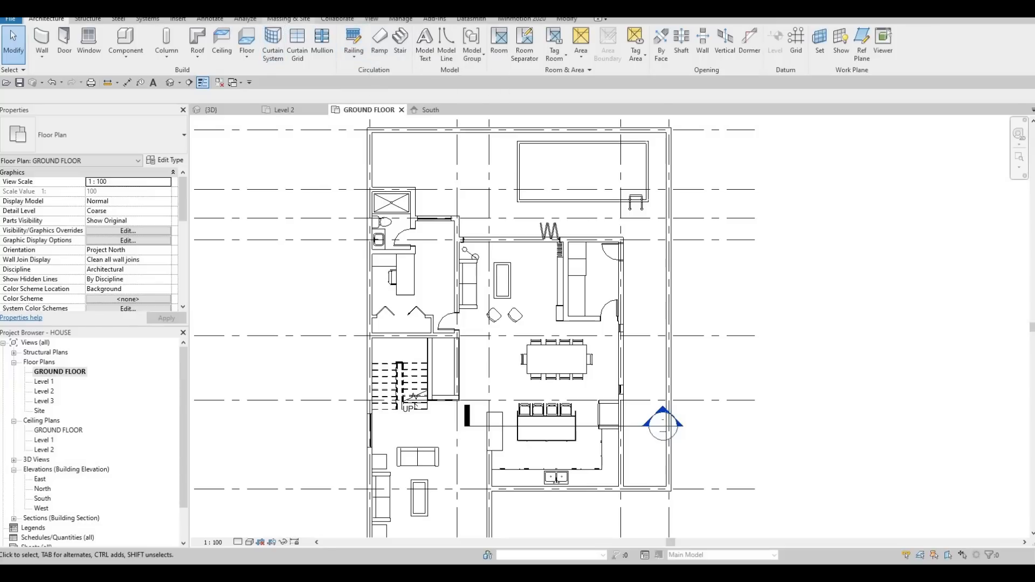
pyautogui.click(249, 57)
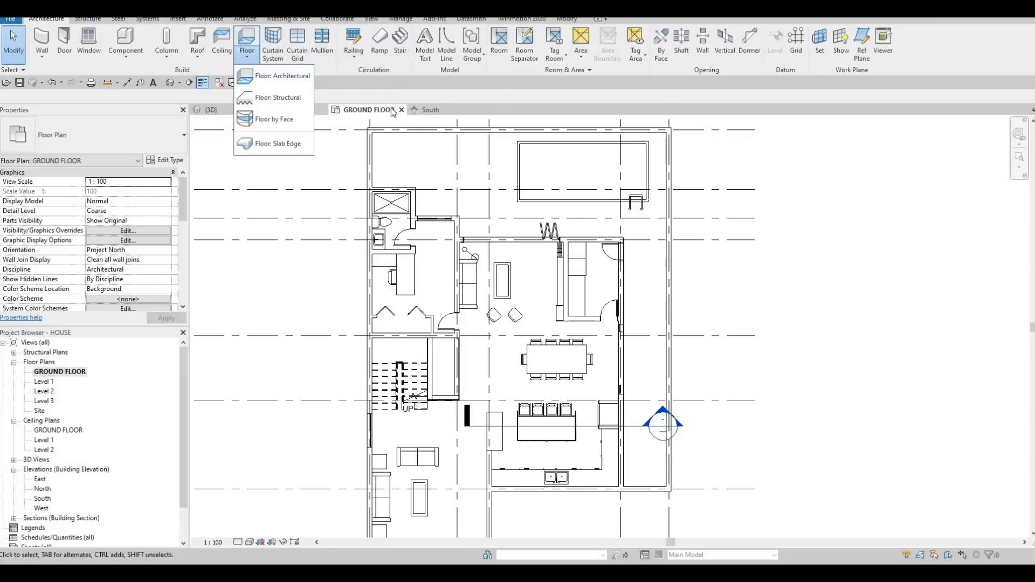
pyautogui.click(278, 76)
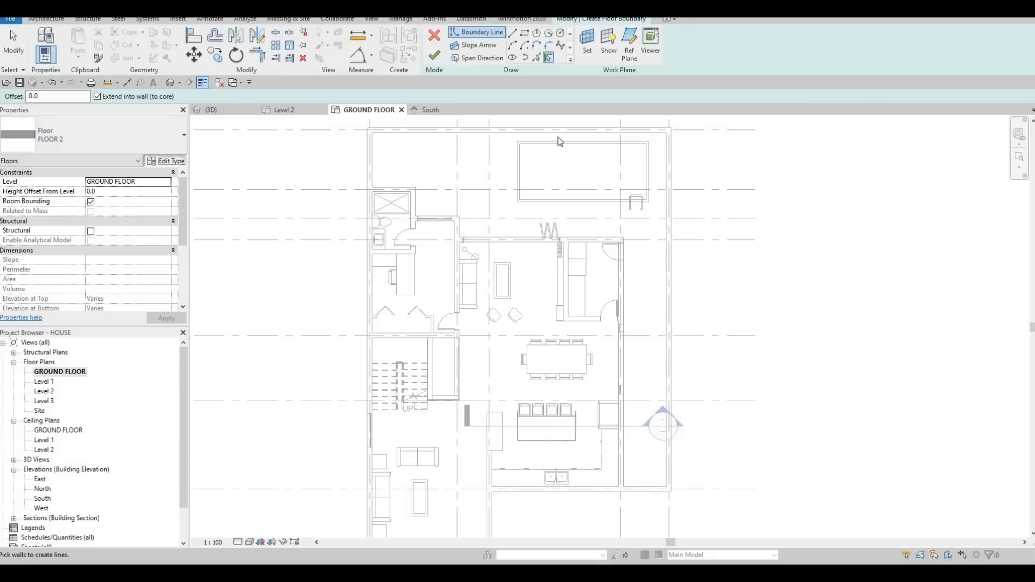
pyautogui.click(166, 160)
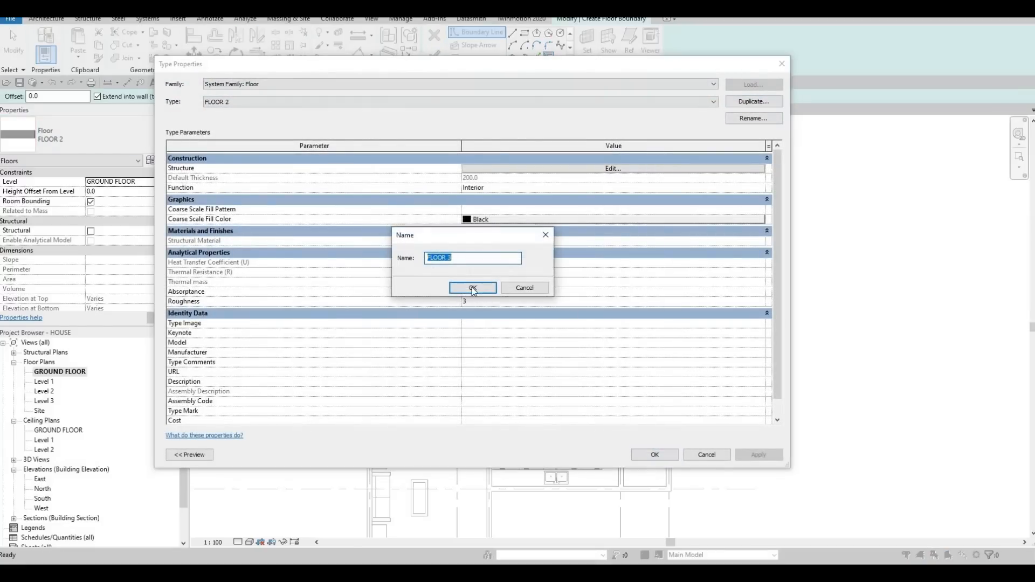
pyautogui.press('Return')
# Step: Assign the Grass material to FLOOR 3's structure layer and accept the floor type
pyautogui.click(591, 169)
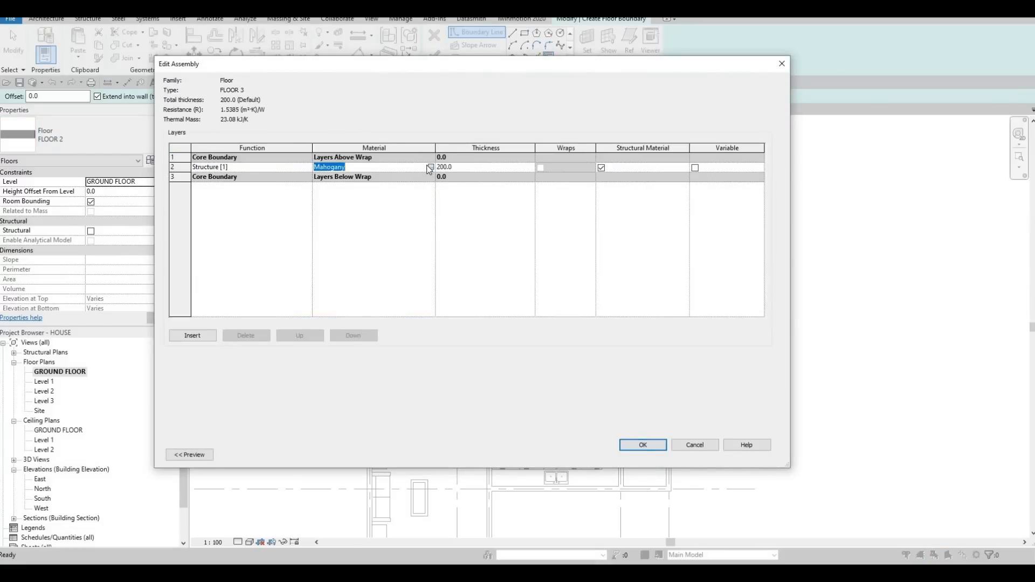
pyautogui.click(430, 168)
pyautogui.write('GR')
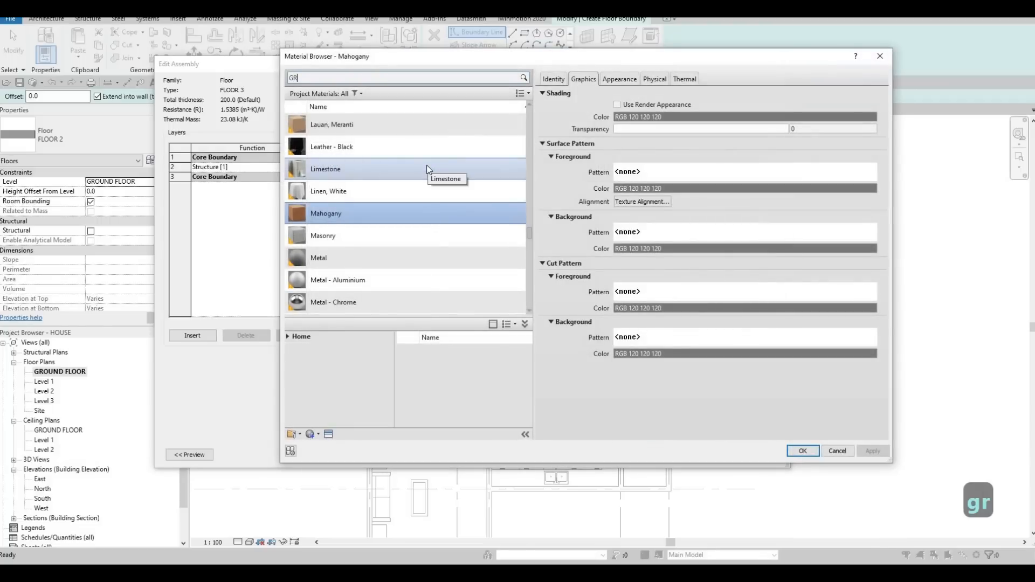
pyautogui.write('ASS')
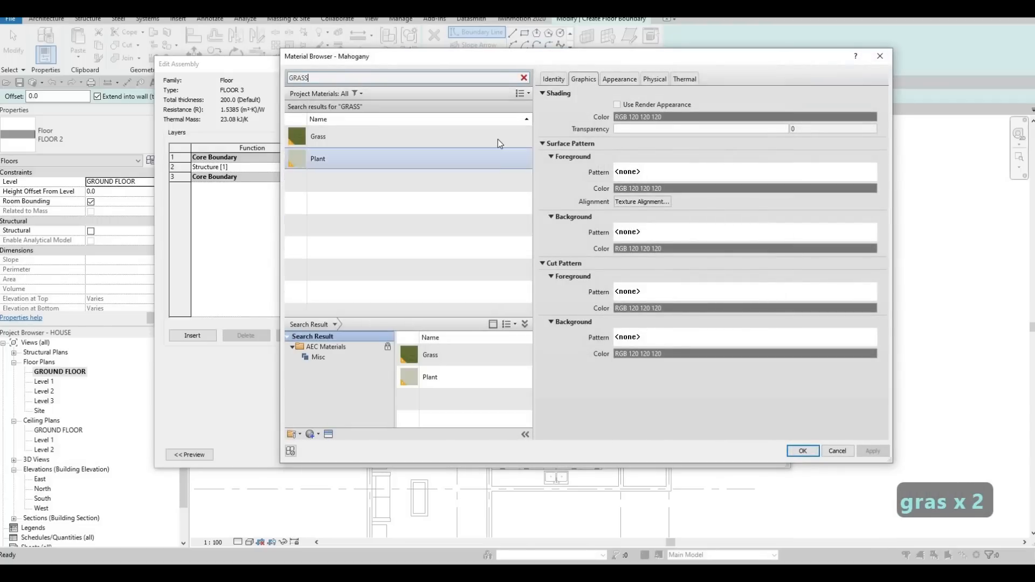
pyautogui.click(498, 139)
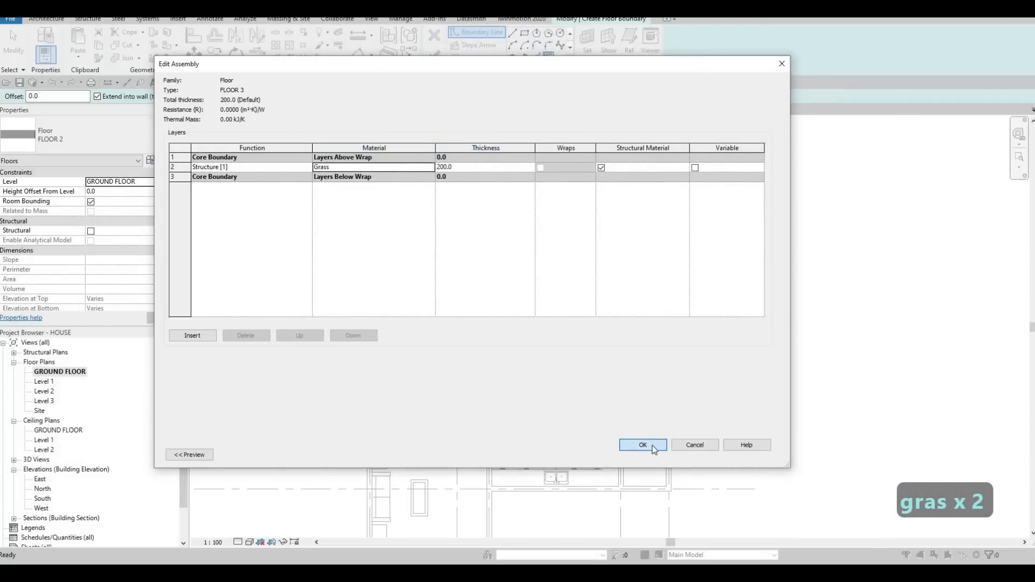
pyautogui.click(643, 445)
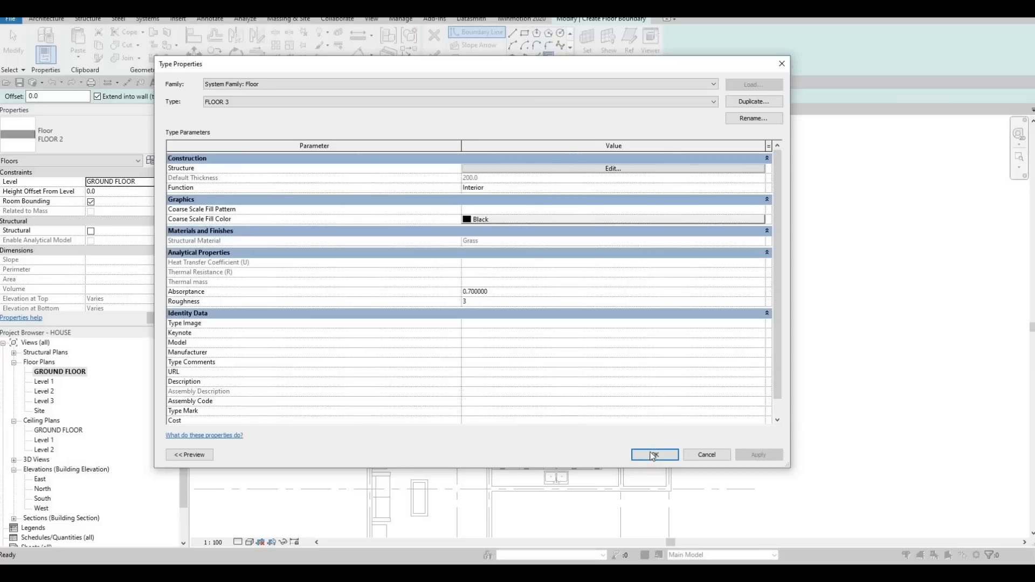
pyautogui.press('Return')
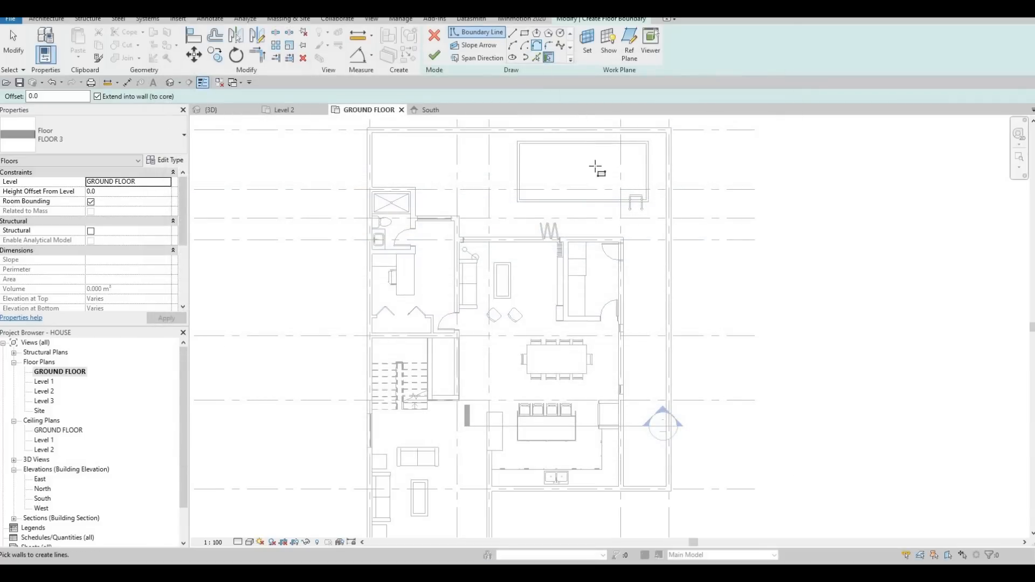
# Step: Sketch FLOOR 3's boundary as two adjoining rectangles, one between the pool and the house and one along the side strip
pyautogui.click(580, 237)
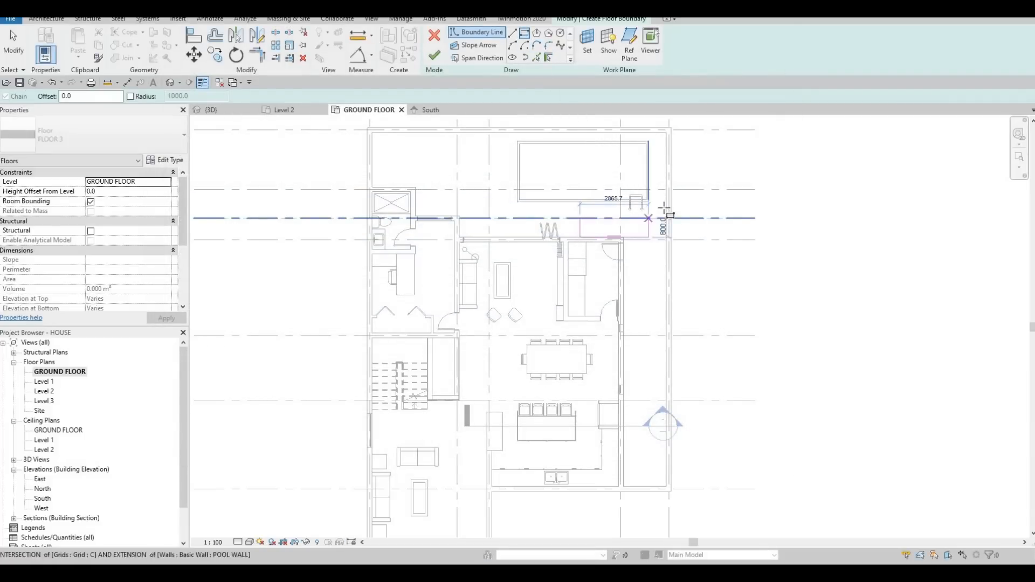
pyautogui.click(653, 263)
pyautogui.press('Escape')
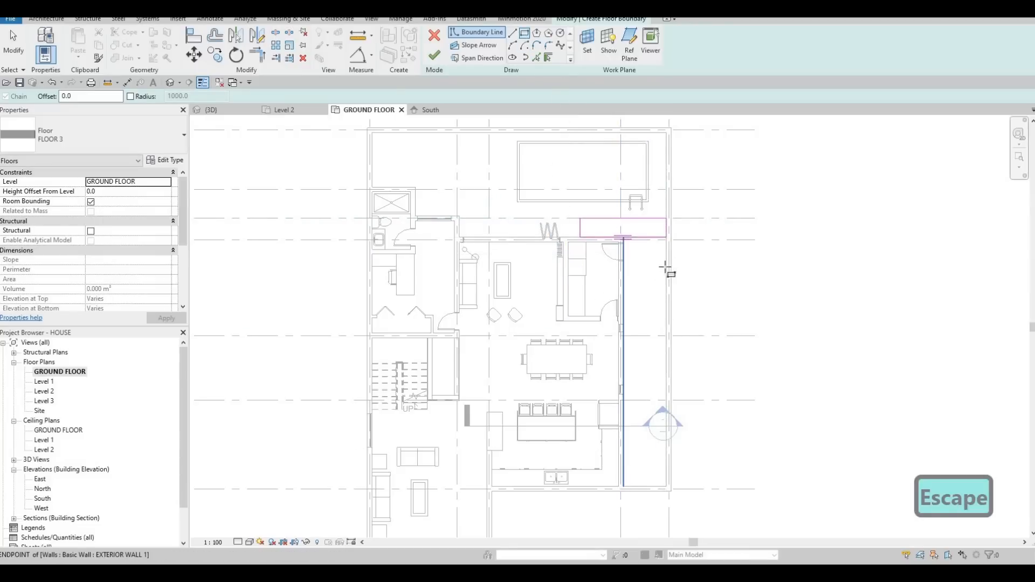
pyautogui.scroll(3, 667, 232)
pyautogui.click(667, 238)
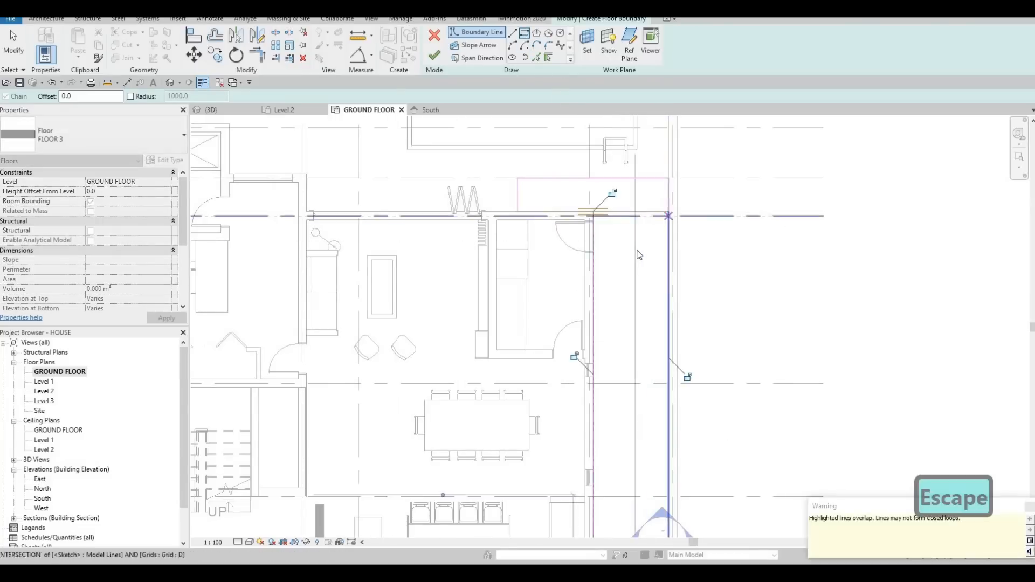
# Step: Trim and delete the overlapping lines where the two rectangles meet to form one closed loop, and finish the floor
pyautogui.press('Escape')
pyautogui.press('Escape')
pyautogui.press('t')
pyautogui.press('r')
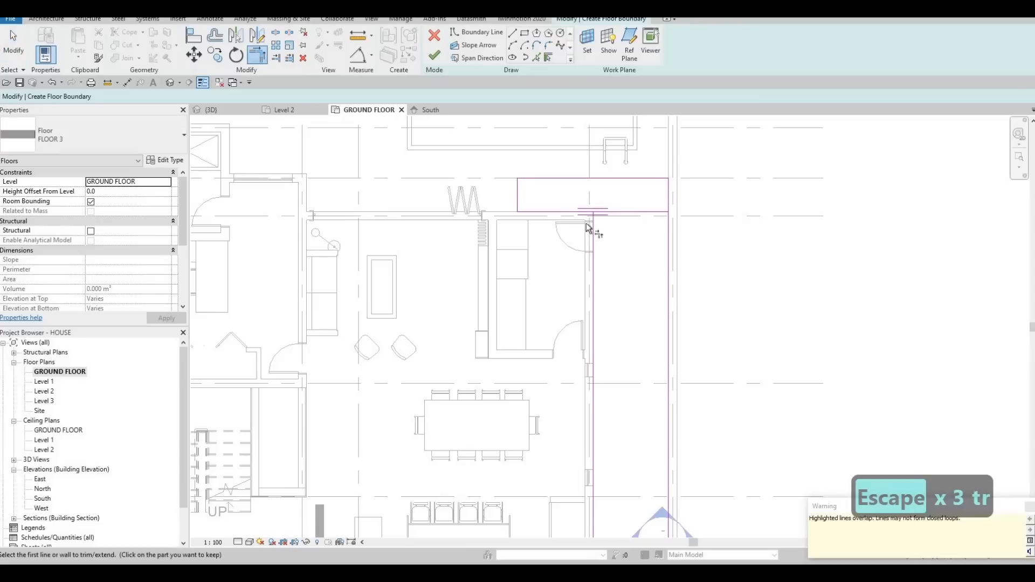
pyautogui.click(588, 223)
pyautogui.press('Escape')
pyautogui.press('Escape')
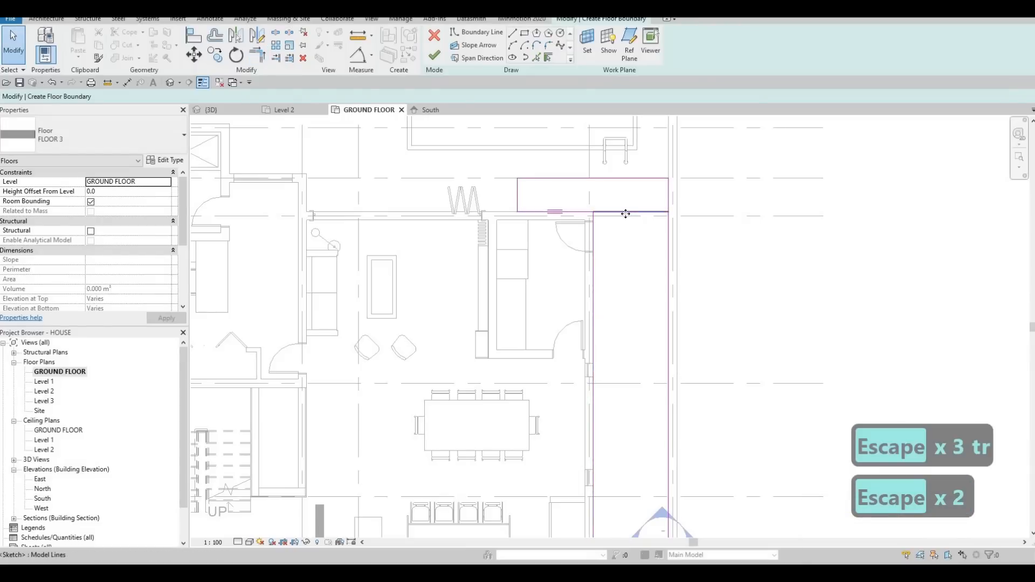
pyautogui.click(625, 212)
pyautogui.press('Delete')
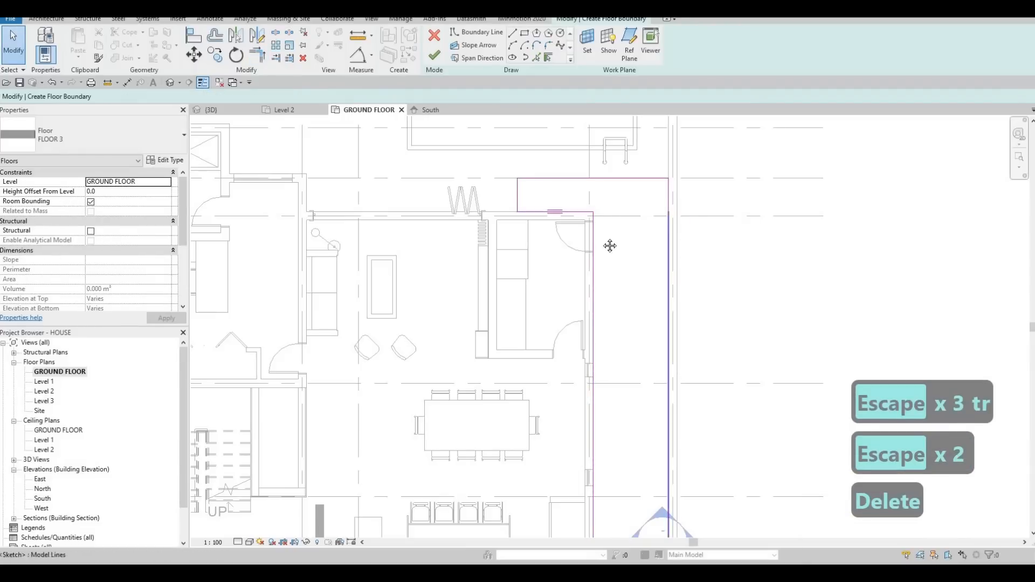
pyautogui.scroll(-1, 602, 254)
pyautogui.press('Escape')
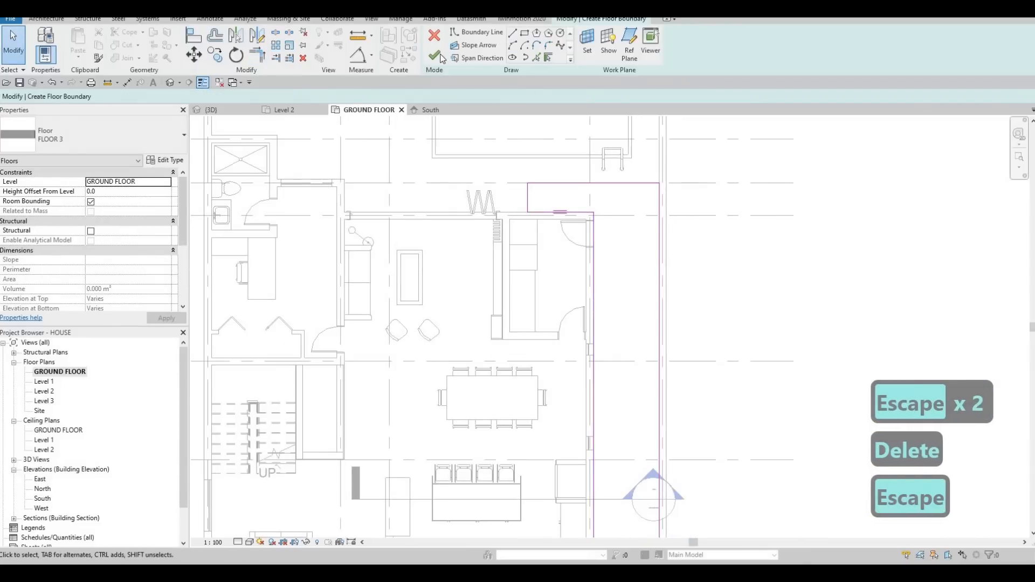
pyautogui.click(434, 54)
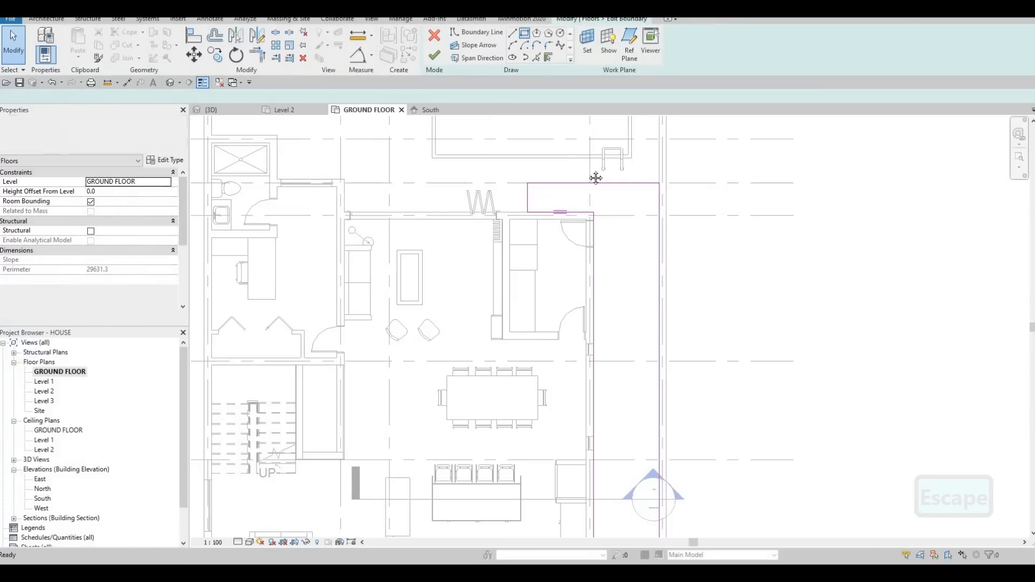
# Step: Within the grass floor's boundary sketch, draw a rectangle 1100 by 500 mm near the side strip's end farthest from the pool
pyautogui.moveTo(626, 432); pyautogui.dragTo(610, 305, button='middle')
pyautogui.moveTo(527, 134); pyautogui.dragTo(542, 233, button='middle')
pyautogui.scroll(-2, 542, 233)
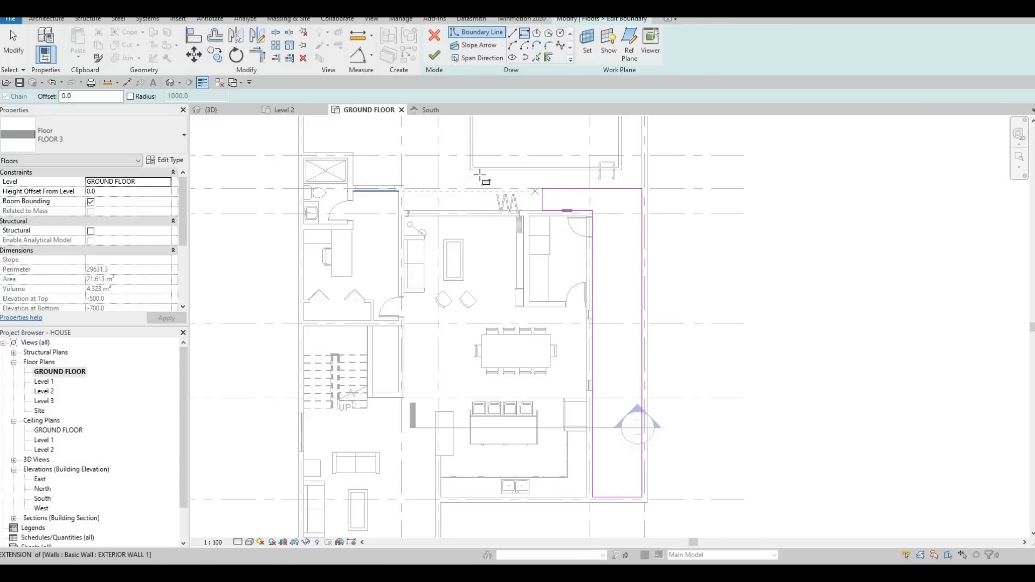
pyautogui.moveTo(570, 186); pyautogui.dragTo(561, 131, button='middle')
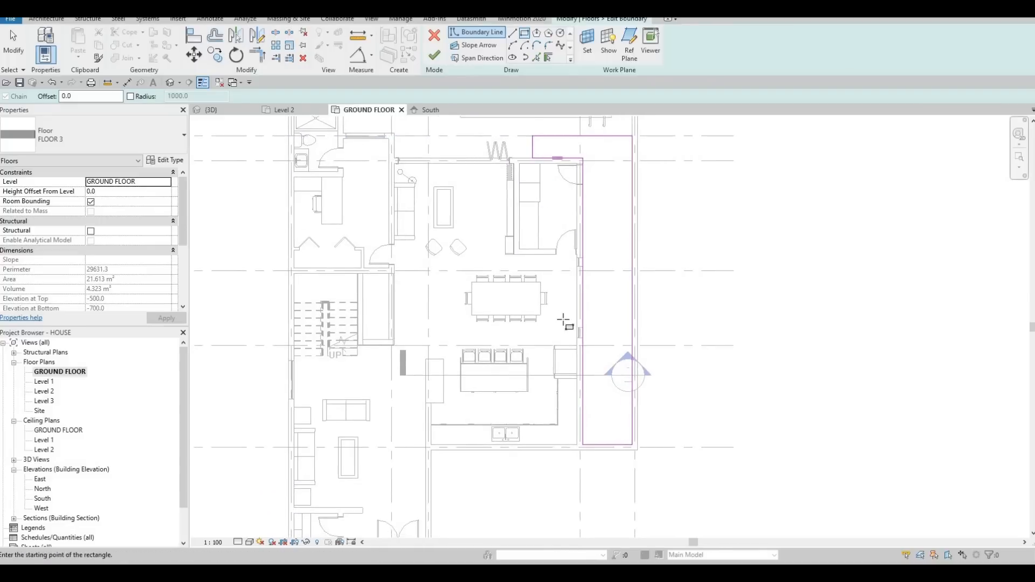
pyautogui.moveTo(562, 321); pyautogui.dragTo(526, 226, button='middle')
pyautogui.scroll(2, 560, 330)
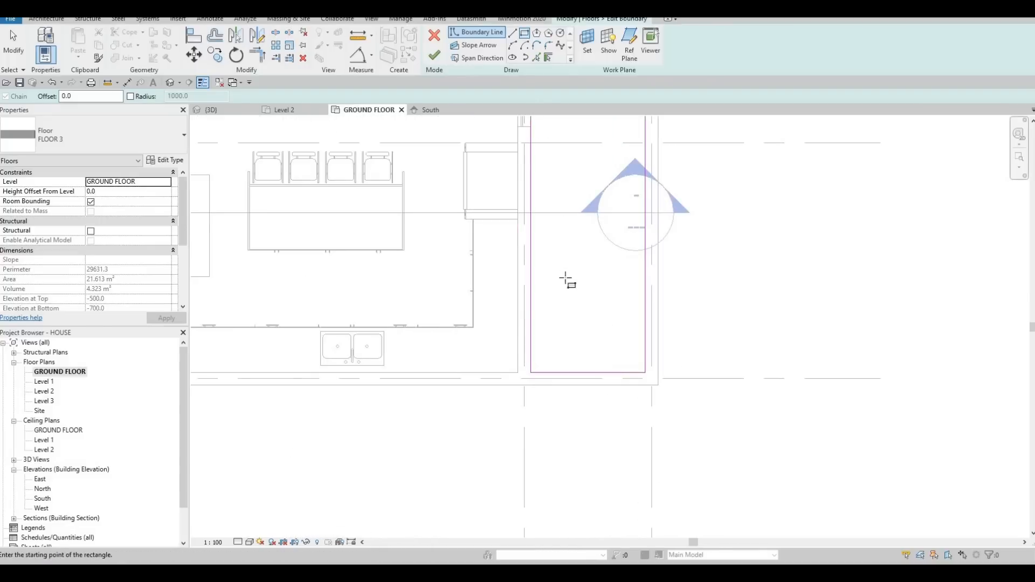
pyautogui.click(557, 292)
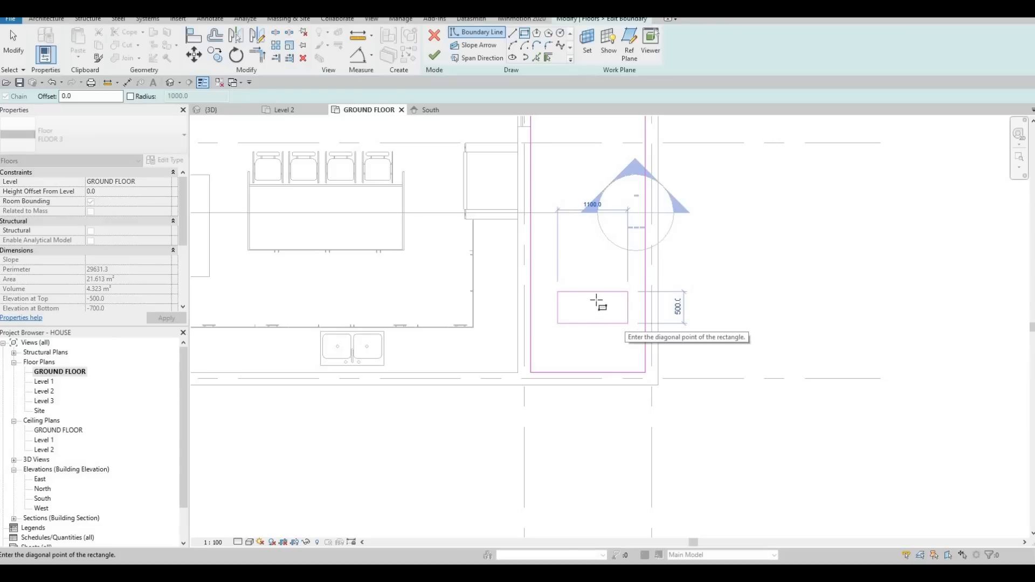
pyautogui.click(627, 323)
pyautogui.press('Escape')
pyautogui.press('Escape')
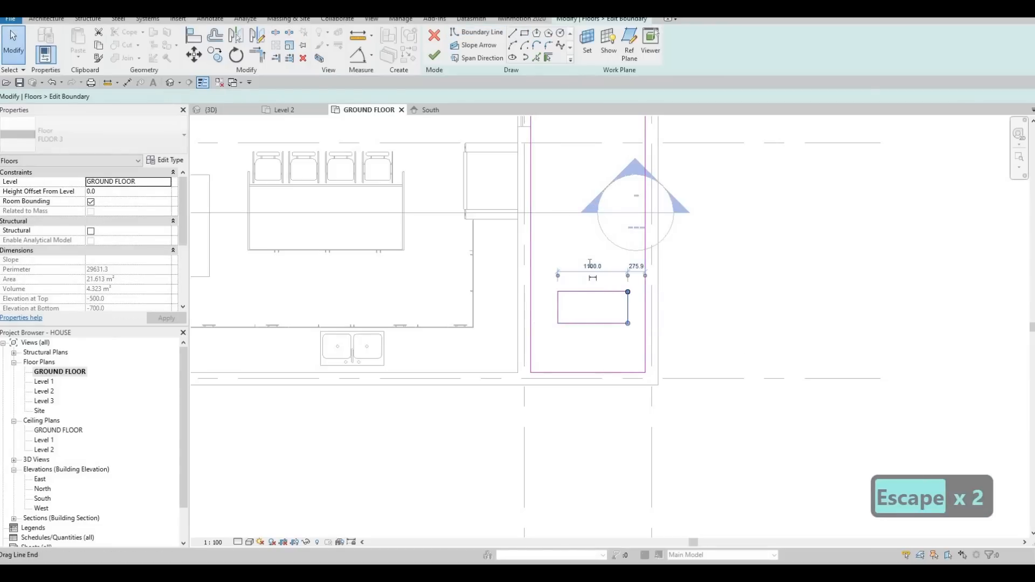
# Step: Set the small rectangle's width to 1000 mm
pyautogui.click(591, 266)
pyautogui.write('100')
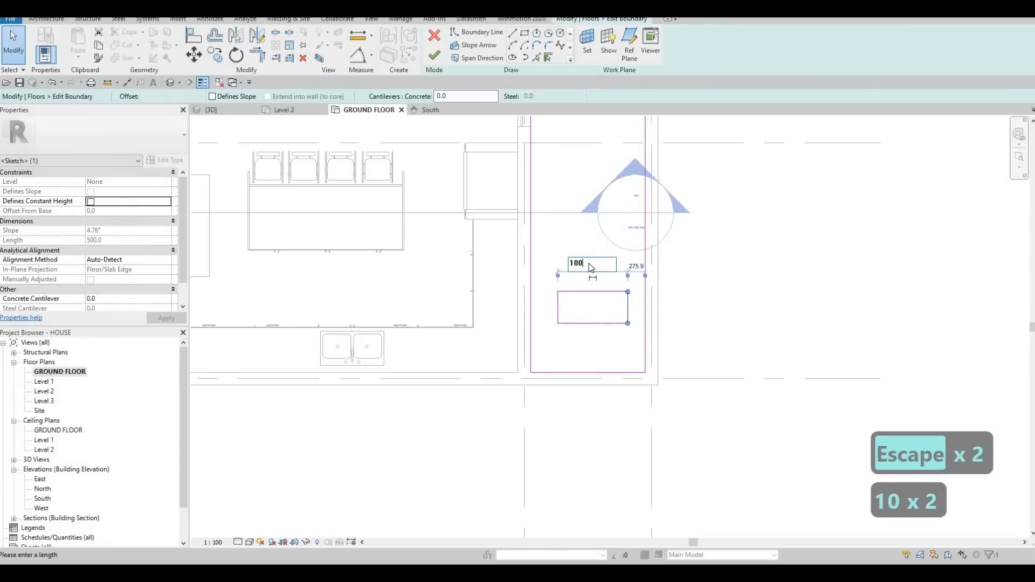
pyautogui.press('Return')
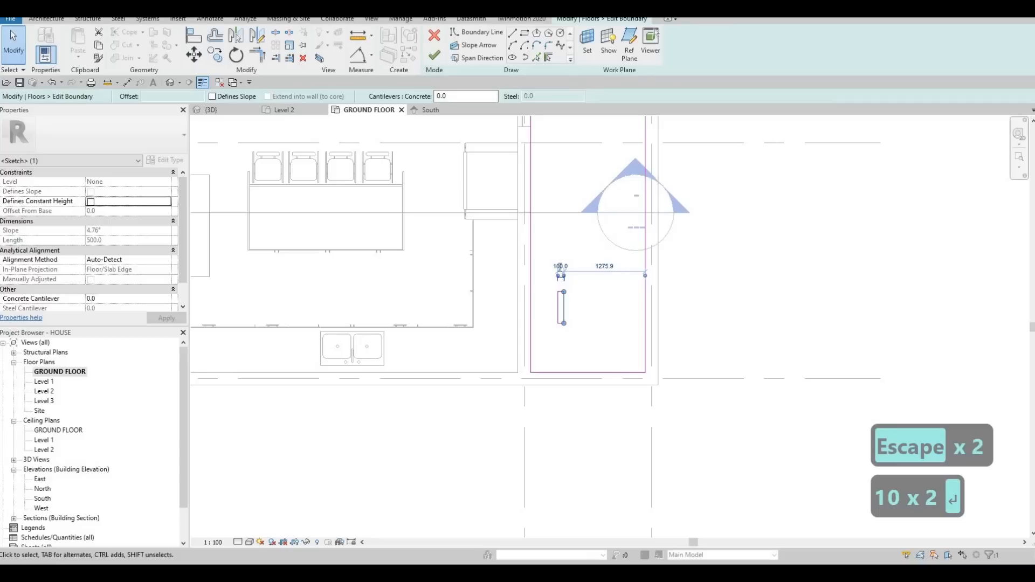
pyautogui.click(561, 266)
pyautogui.click(551, 264)
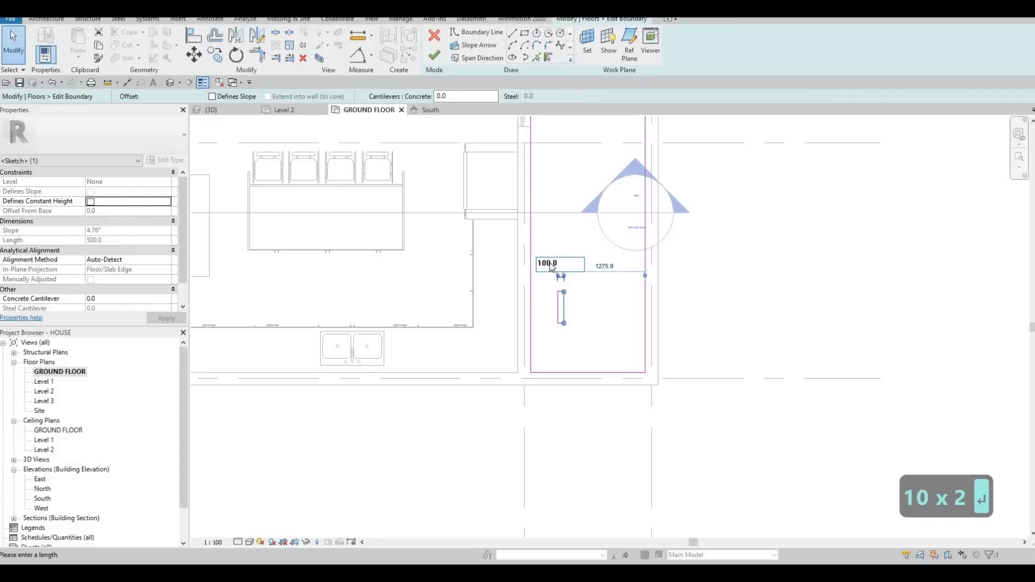
pyautogui.write('0')
pyautogui.press('Return')
pyautogui.press('Escape')
pyautogui.press('Escape')
pyautogui.press('Escape')
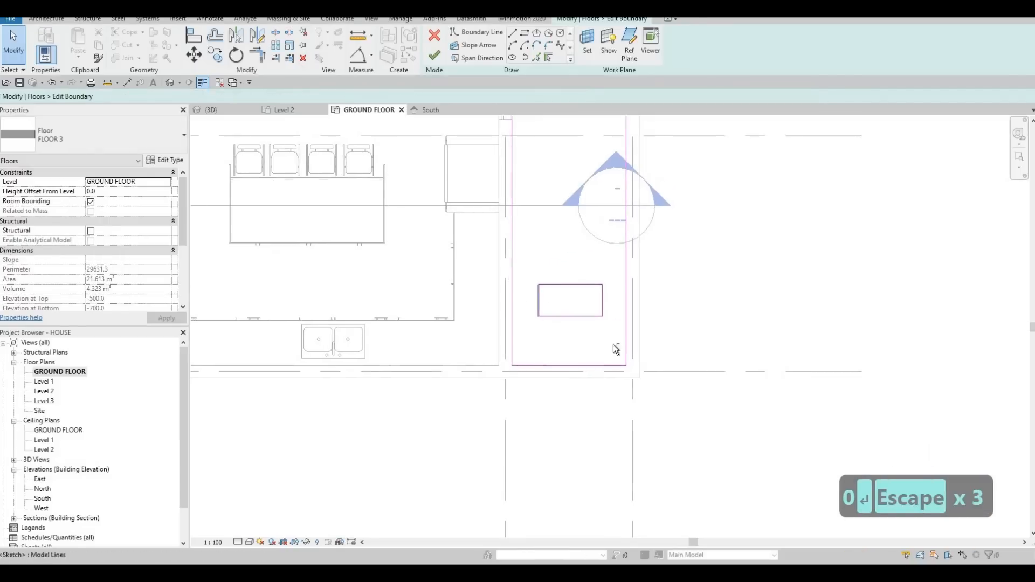
pyautogui.moveTo(522, 272); pyautogui.dragTo(617, 349)
pyautogui.press('c')
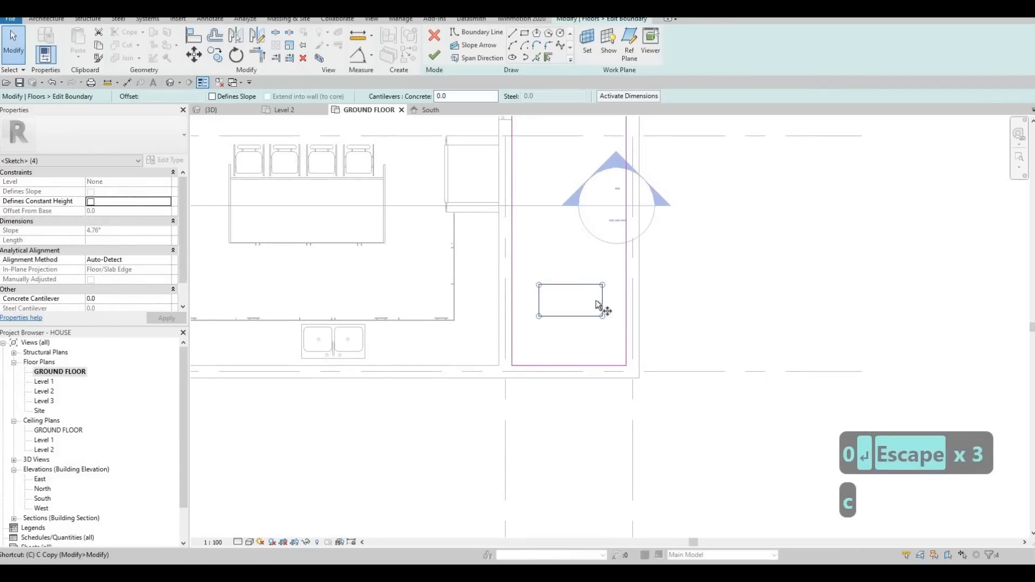
pyautogui.press('o')
pyautogui.moveTo(585, 379); pyautogui.dragTo(588, 448, button='middle')
pyautogui.scroll(-1, 589, 447)
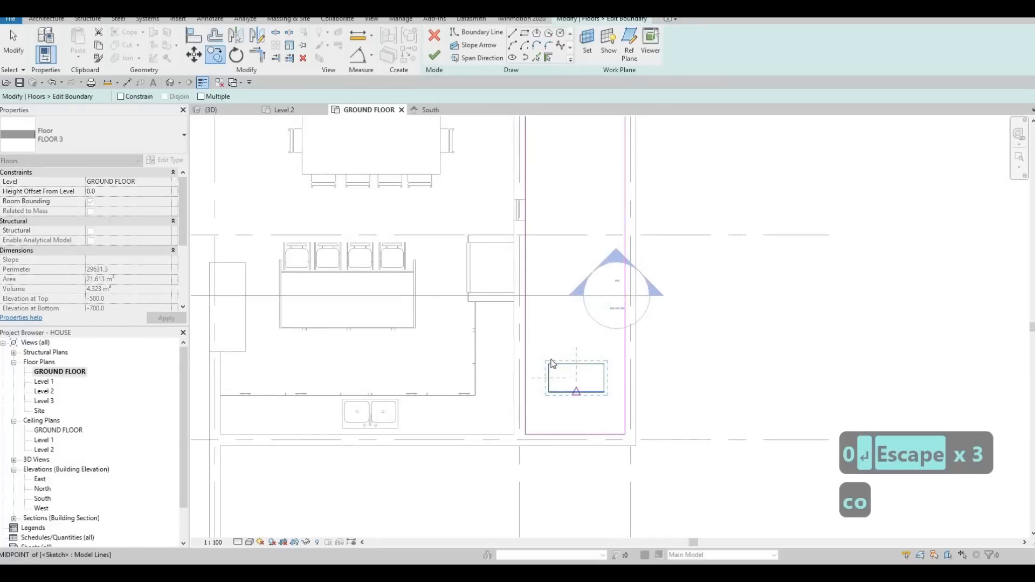
pyautogui.press('Escape')
pyautogui.press('Escape')
# Step: Nudge the small rectangle closer to the side strip's end wall
pyautogui.moveTo(546, 350); pyautogui.dragTo(613, 403)
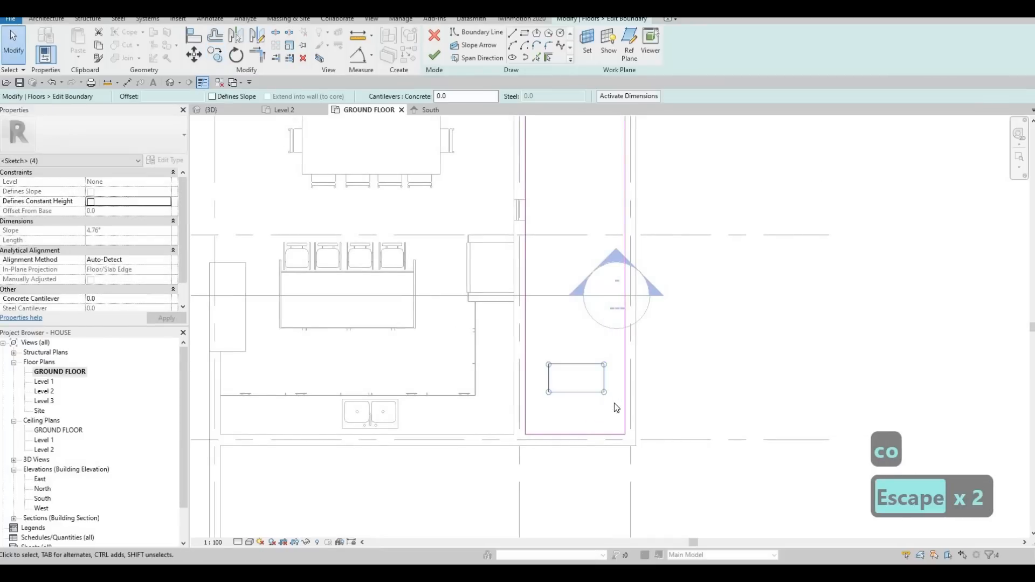
pyautogui.press('Down')
pyautogui.press('Down')
pyautogui.press('Down')
pyautogui.press('Down')
pyautogui.press('Down')
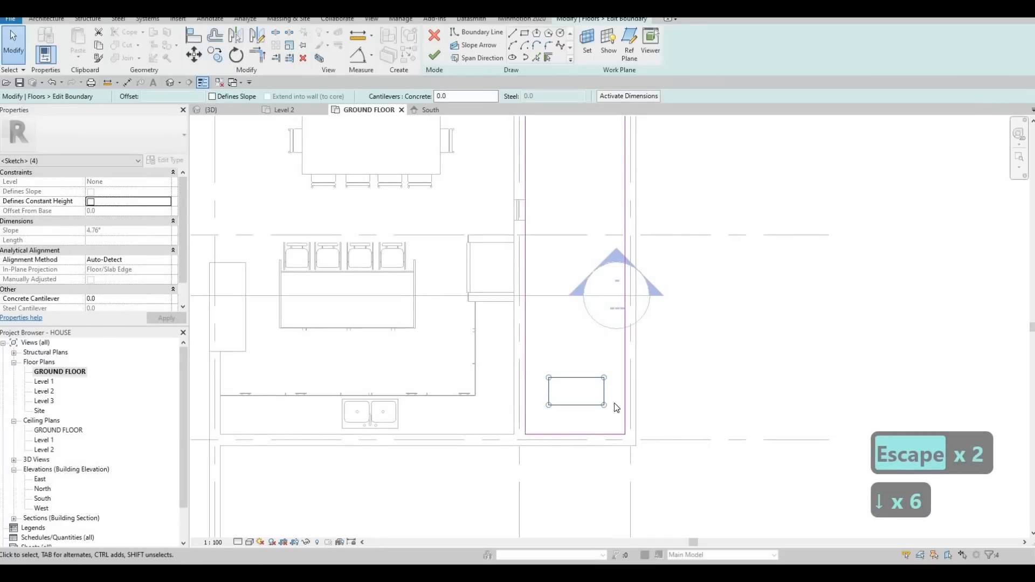
pyautogui.press('Down')
pyautogui.press('Down')
pyautogui.press('Escape')
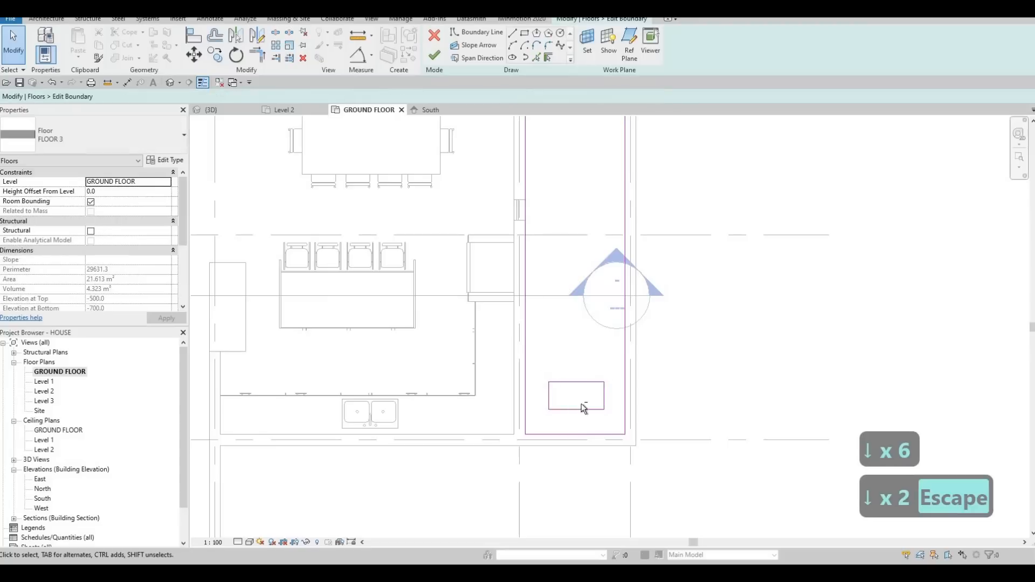
pyautogui.moveTo(539, 373); pyautogui.dragTo(606, 418)
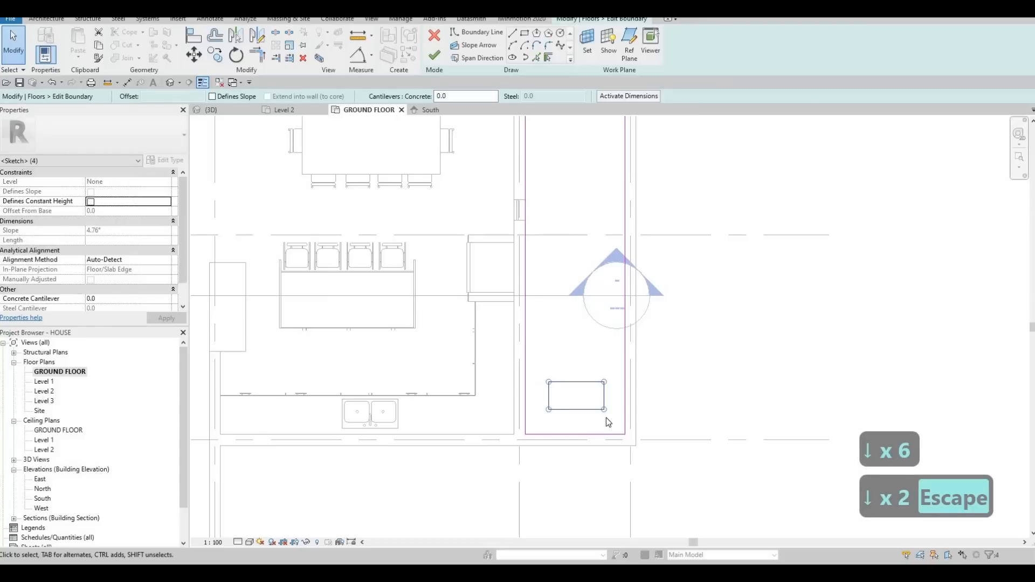
pyautogui.press('c')
pyautogui.press('p')
pyautogui.press('o')
pyautogui.press('Escape')
pyautogui.press('Escape')
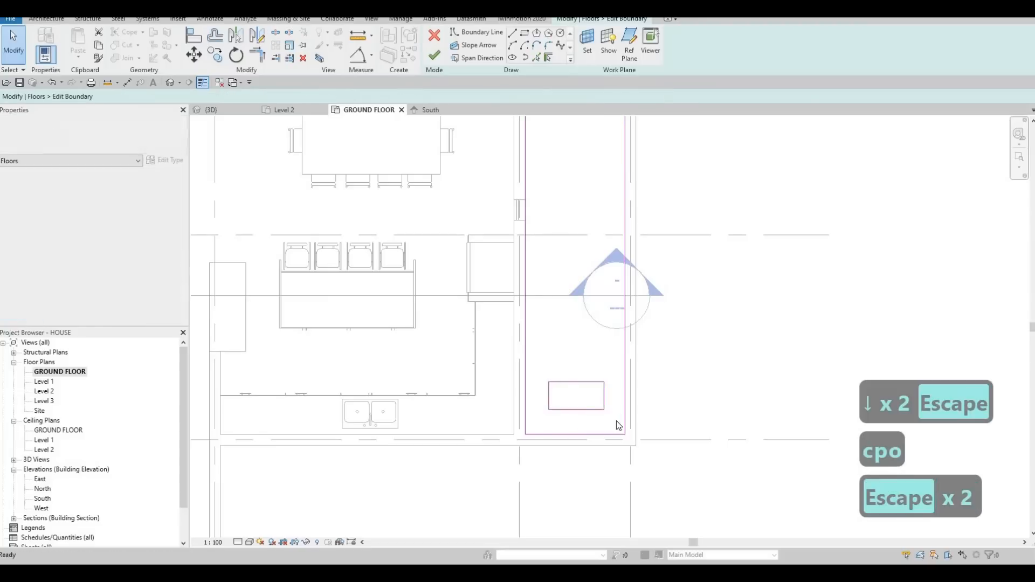
# Step: Make ten copies of the small rectangle along the side strip towards the pool, spaced evenly about 948 mm apart
pyautogui.moveTo(538, 373); pyautogui.dragTo(619, 421)
pyautogui.press('c')
pyautogui.press('o')
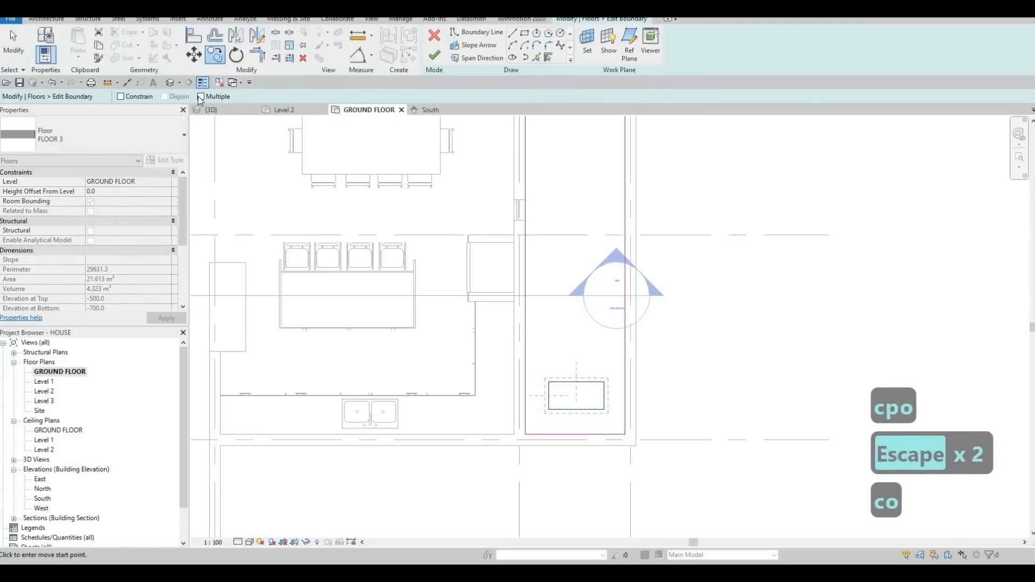
pyautogui.click(578, 433)
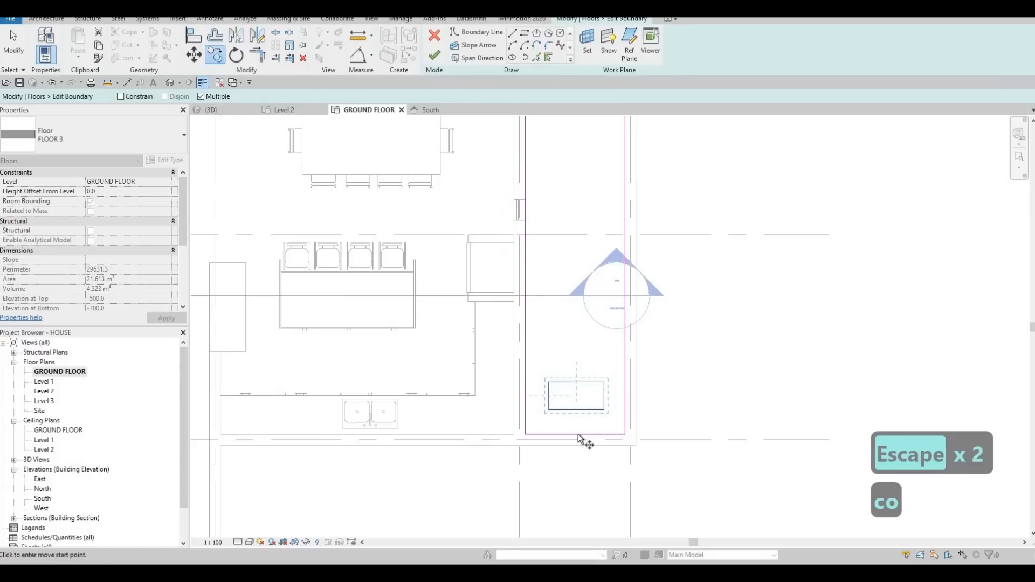
pyautogui.click(576, 381)
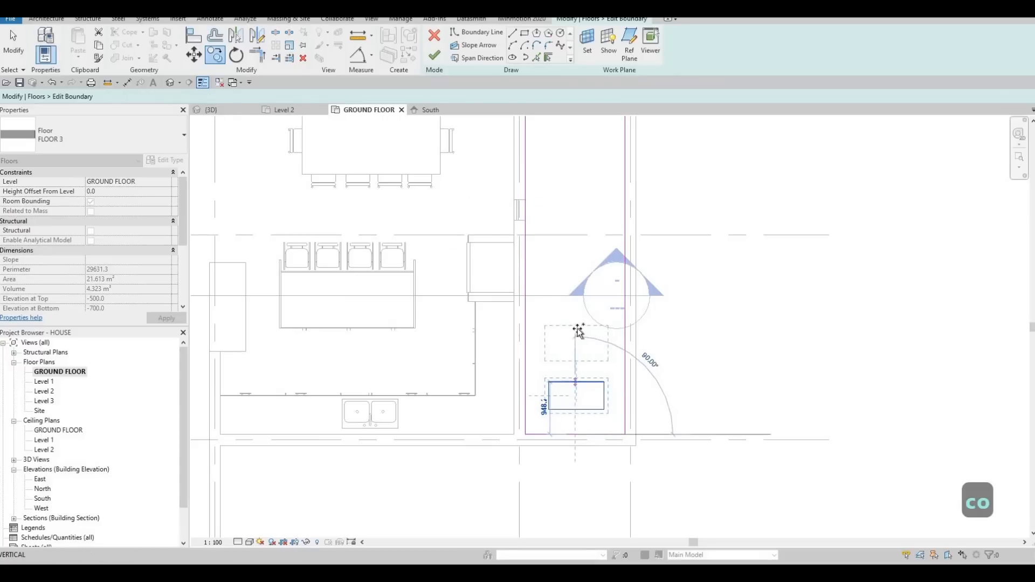
pyautogui.click(579, 279)
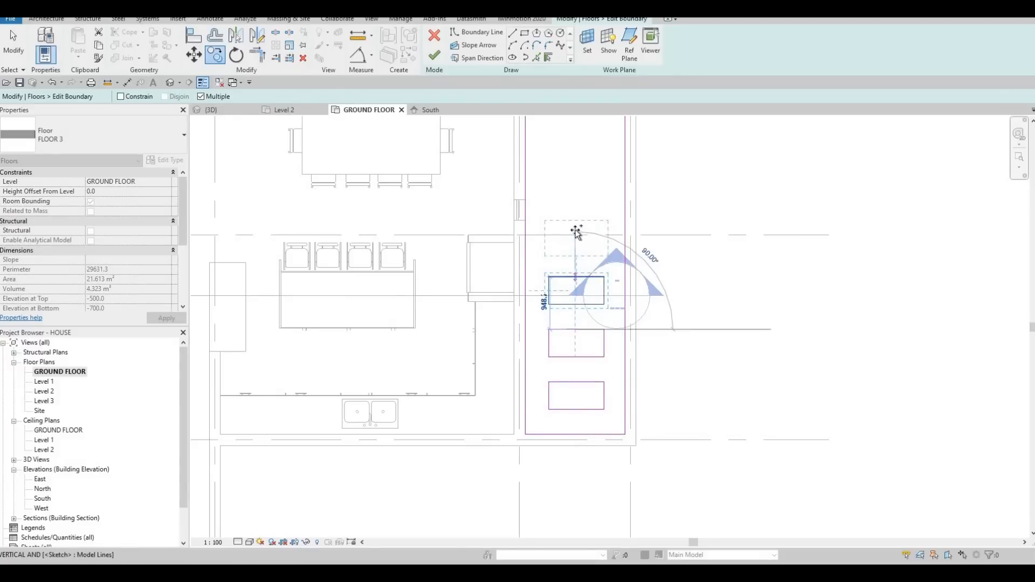
pyautogui.click(575, 227)
pyautogui.click(581, 190)
pyautogui.moveTo(582, 189); pyautogui.dragTo(587, 339, button='middle')
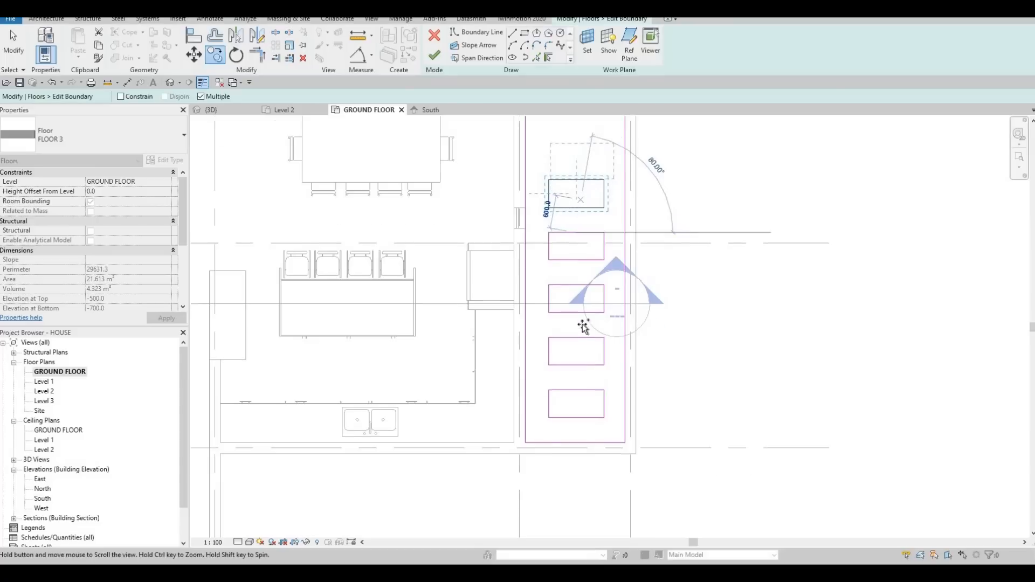
pyautogui.click(585, 270)
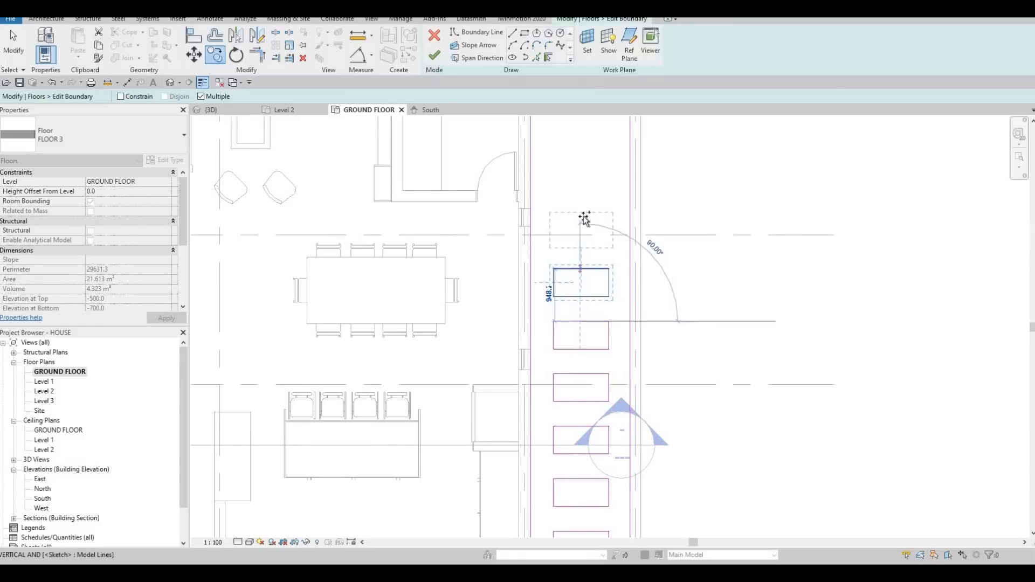
pyautogui.click(584, 218)
pyautogui.click(585, 167)
pyautogui.moveTo(591, 187); pyautogui.dragTo(588, 306, button='middle')
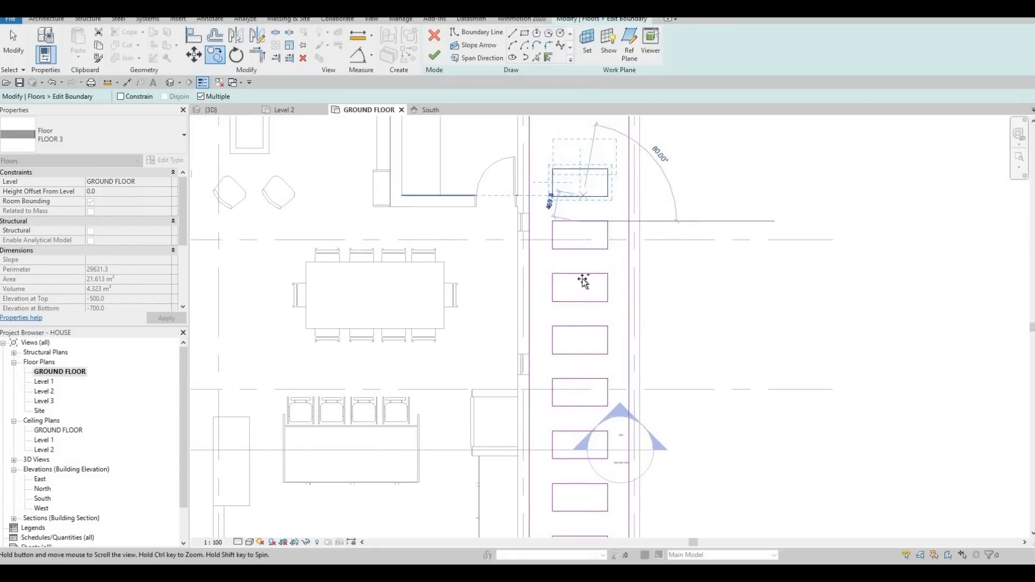
pyautogui.click(583, 218)
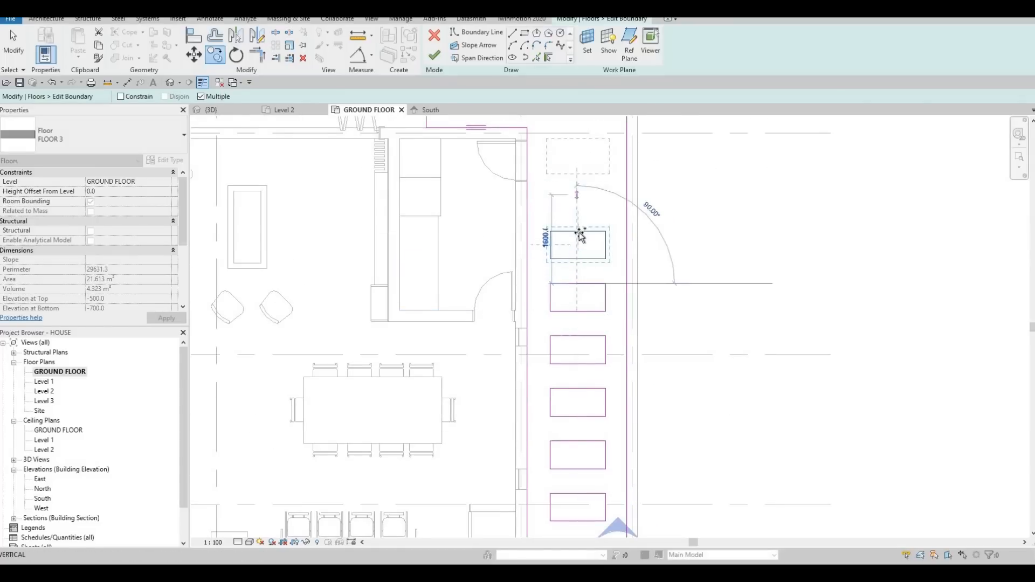
pyautogui.click(574, 189)
pyautogui.moveTo(580, 179); pyautogui.dragTo(594, 282, button='middle')
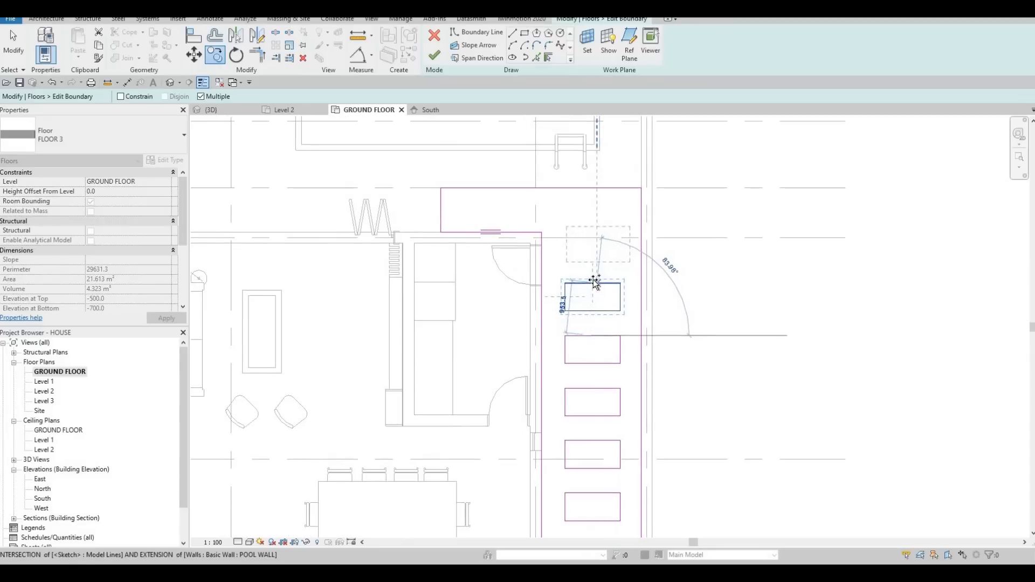
pyautogui.click(564, 231)
pyautogui.press('Escape')
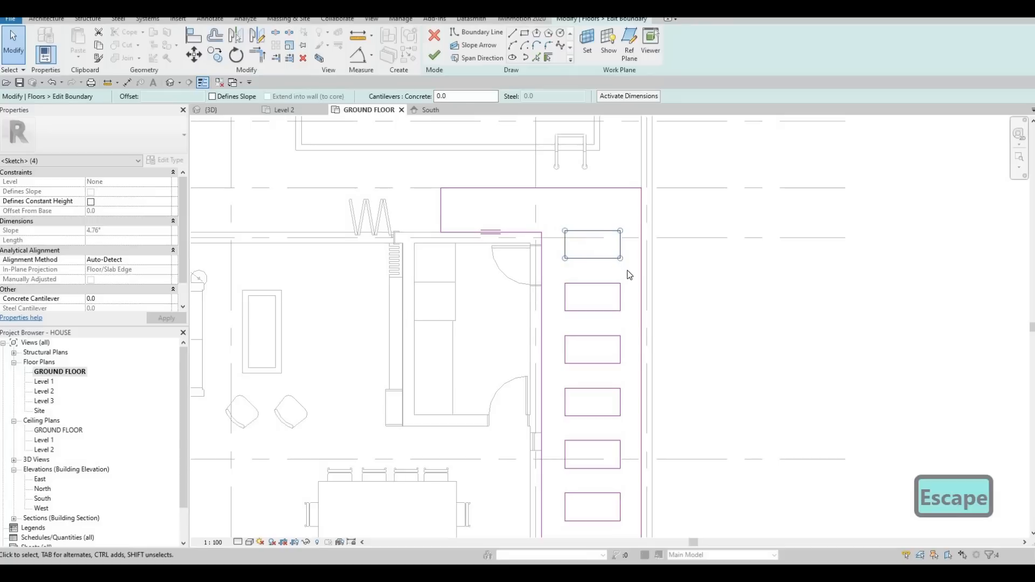
pyautogui.press('c')
pyautogui.press('o')
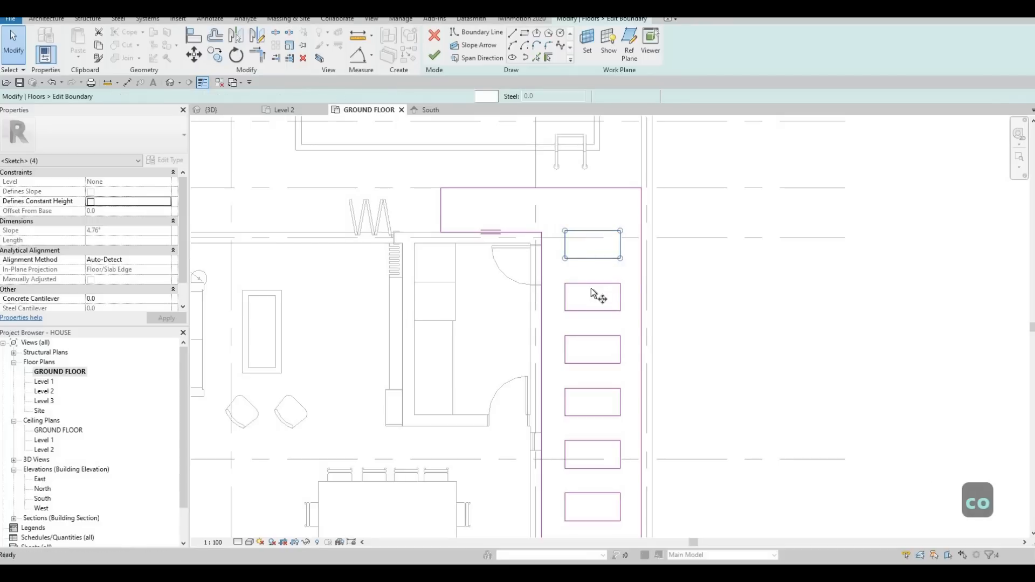
pyautogui.click(592, 283)
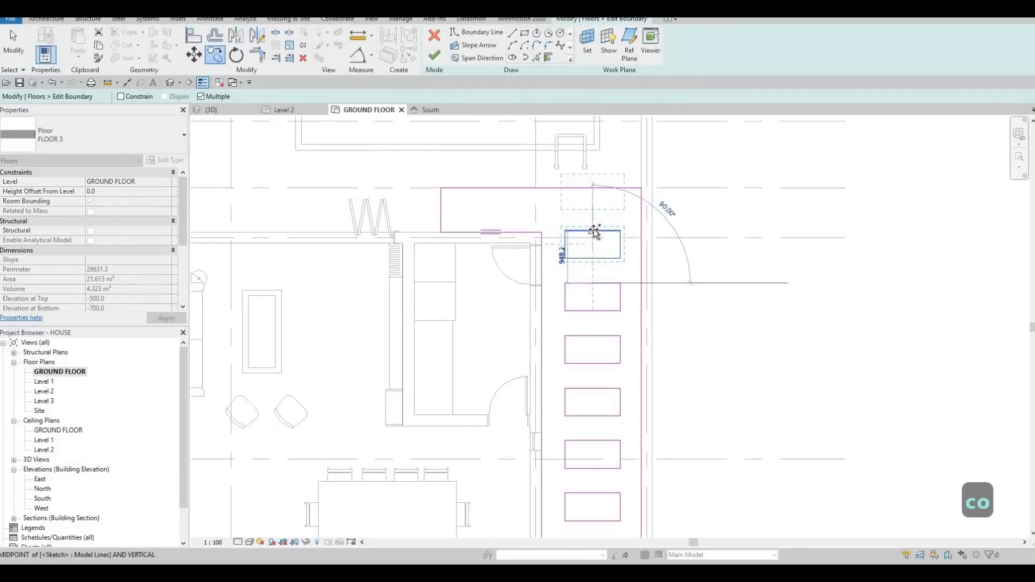
pyautogui.press('Escape')
pyautogui.press('Escape')
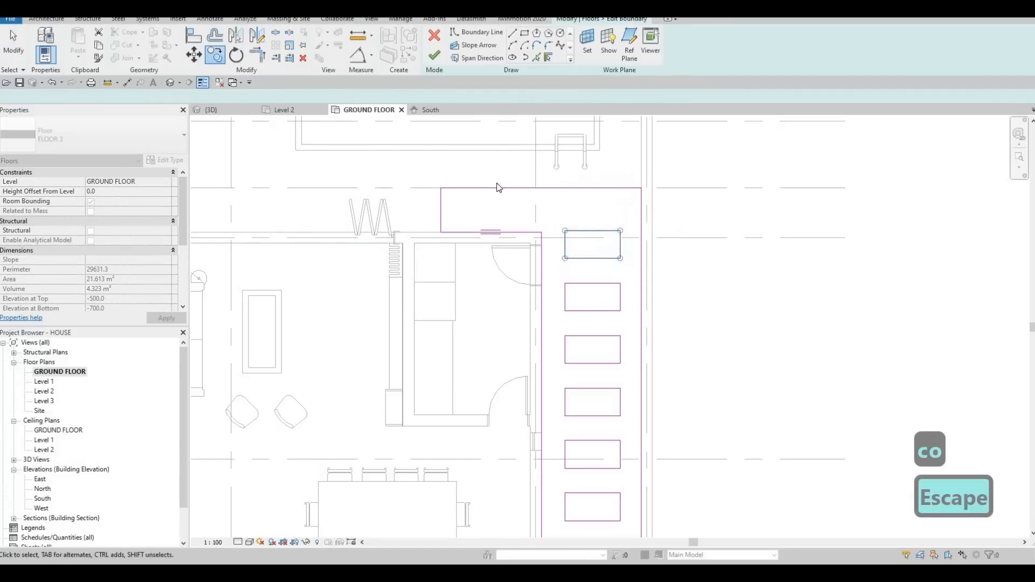
# Step: Finish the grass floor's boundary sketch with the rectangular openings and deselect the floor
pyautogui.moveTo(583, 231); pyautogui.dragTo(590, 266, button='middle')
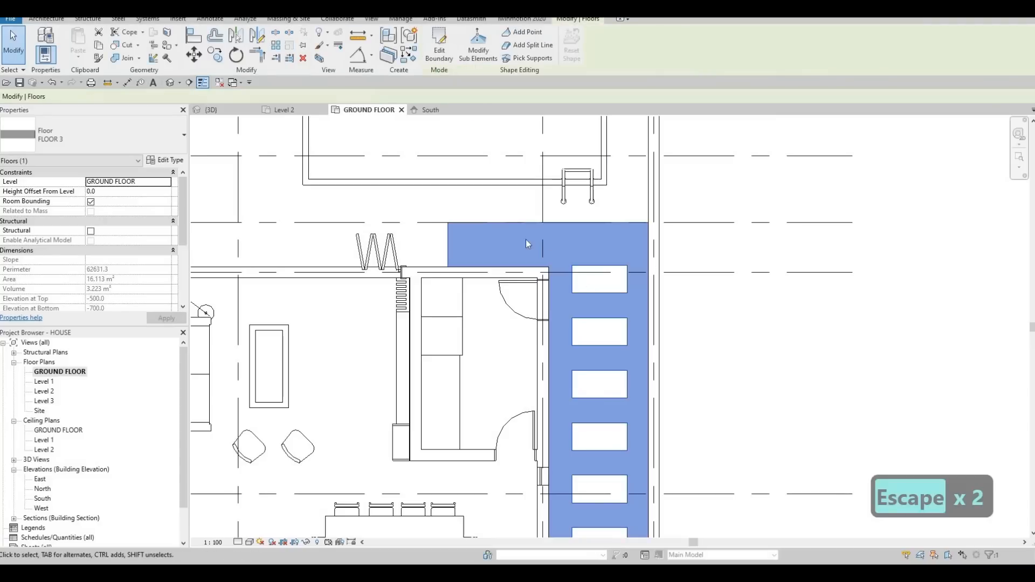
pyautogui.press('Escape')
pyautogui.scroll(-2, 521, 210)
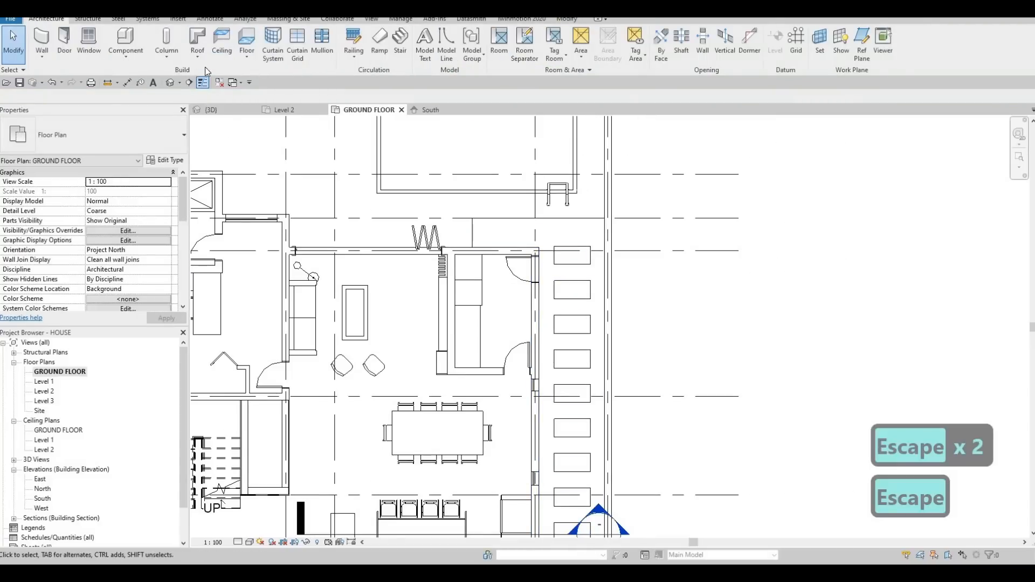
# Step: Start a new architectural floor and duplicate the FLOOR 3 type as FLOOR 4
pyautogui.click(247, 38)
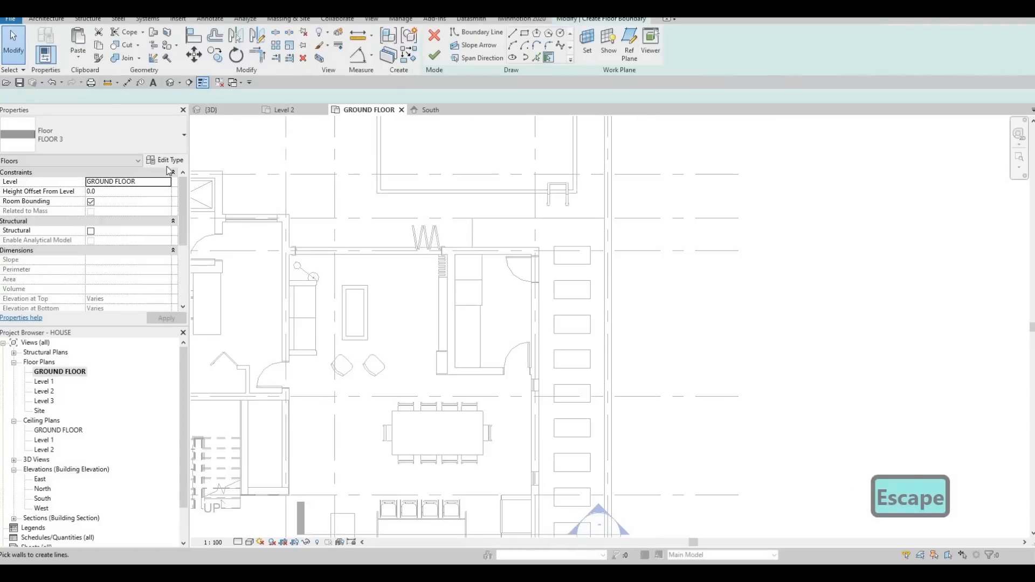
pyautogui.click(166, 160)
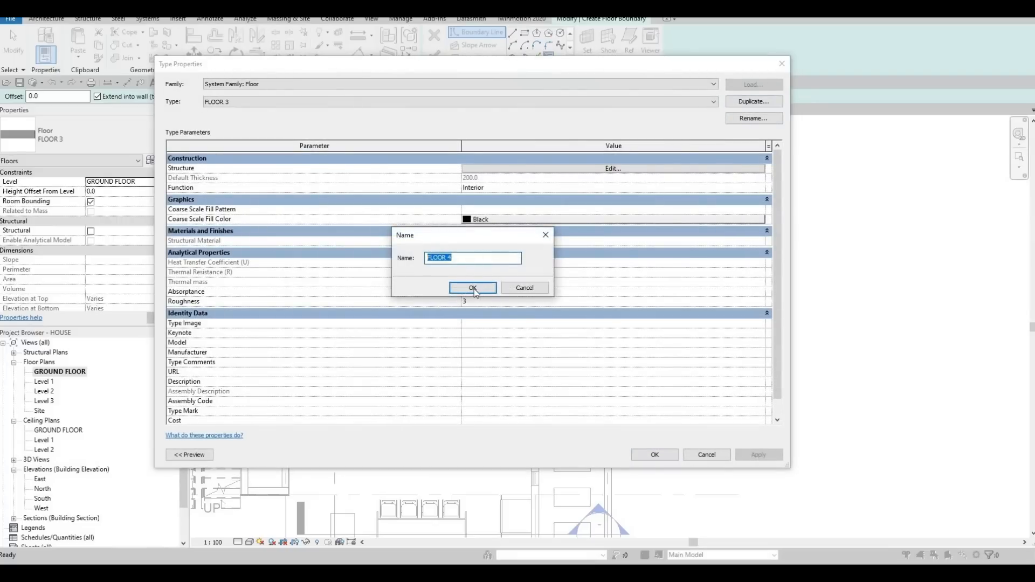
pyautogui.click(472, 288)
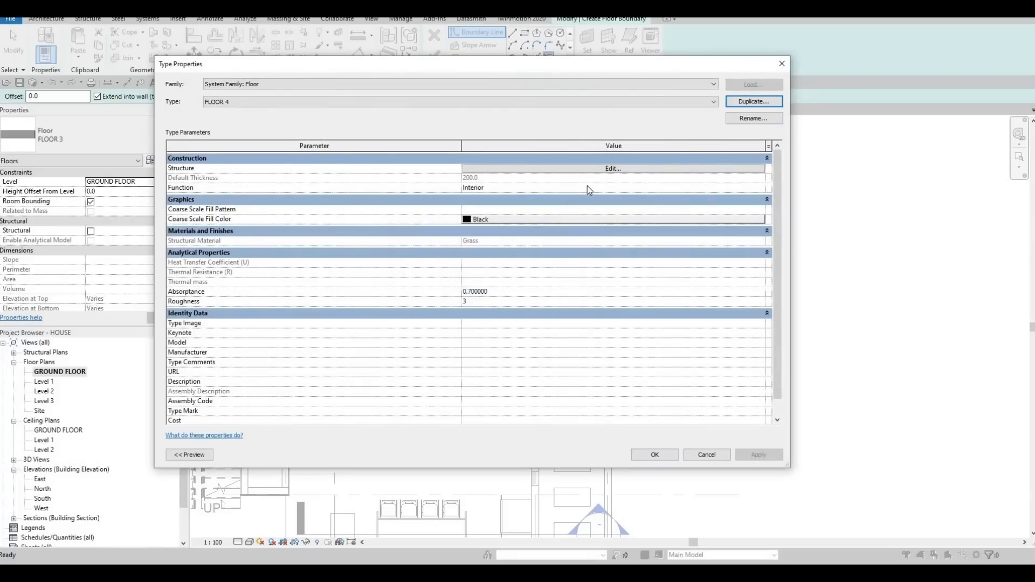
# Step: Assign the Concrete, Aerated material from the AEC Materials library to FLOOR 4's structure layer
pyautogui.click(469, 169)
pyautogui.click(432, 168)
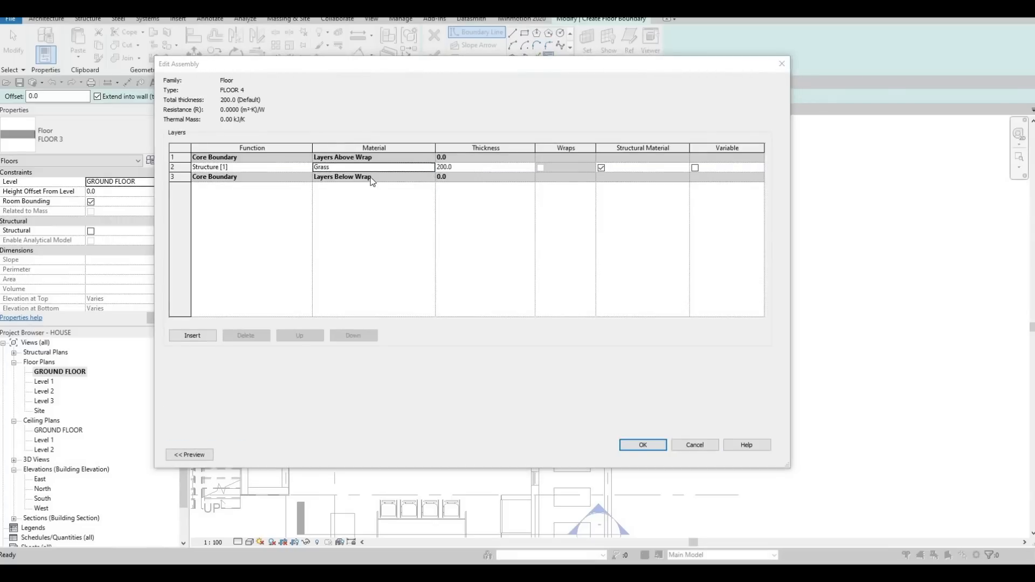
pyautogui.click(288, 337)
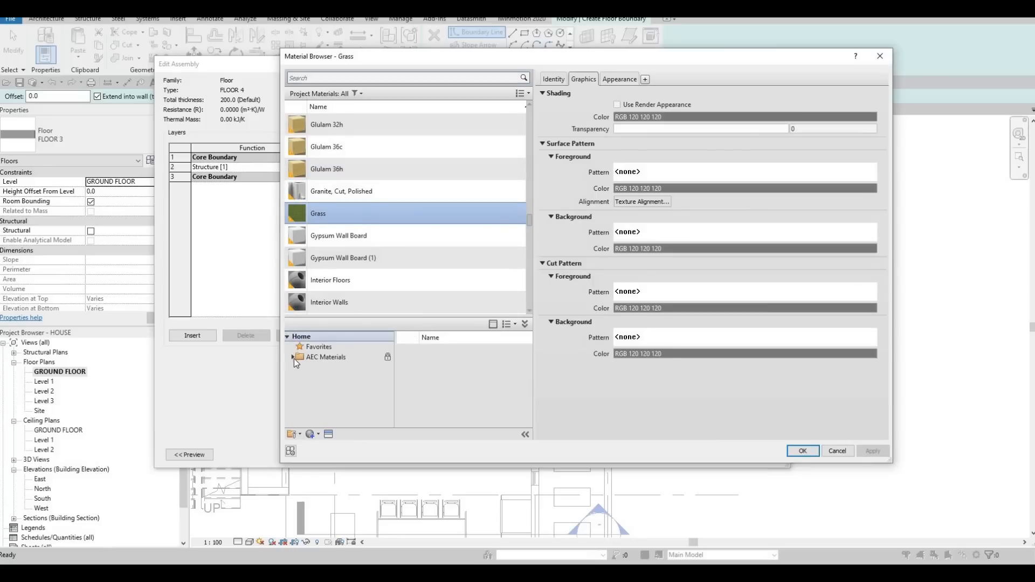
pyautogui.click(292, 358)
pyautogui.click(326, 389)
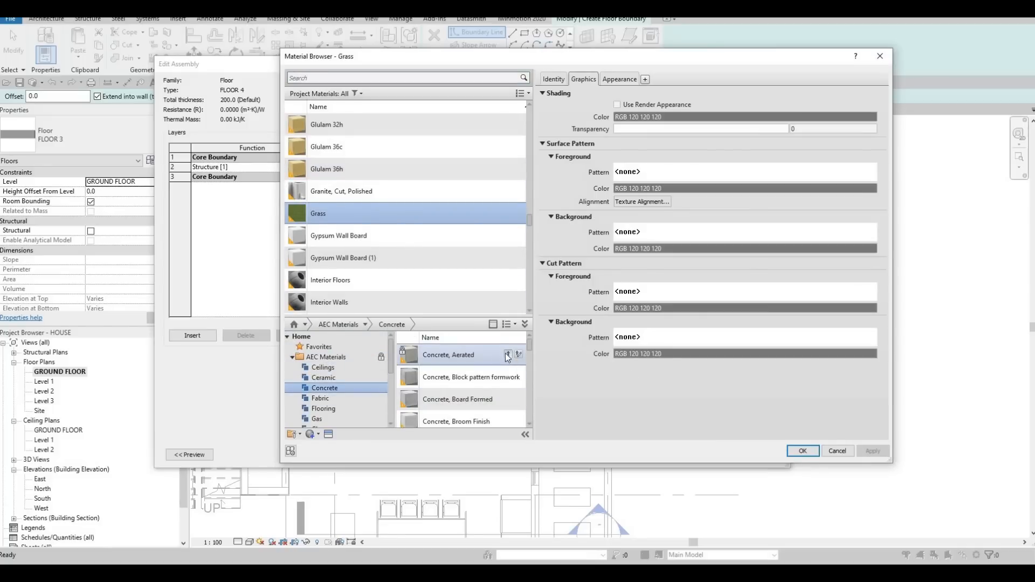
pyautogui.click(507, 354)
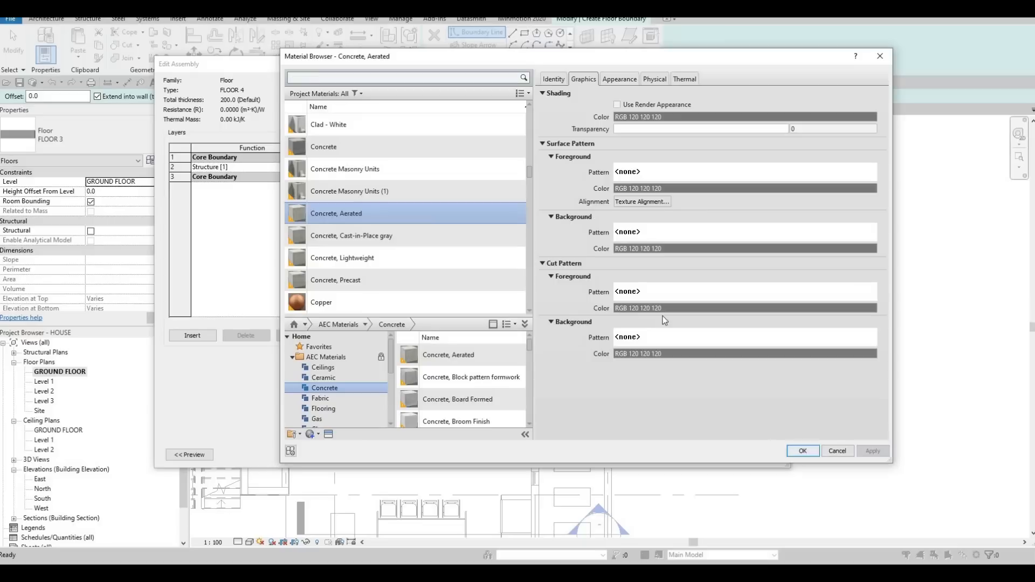
pyautogui.press('Return')
pyautogui.click(641, 445)
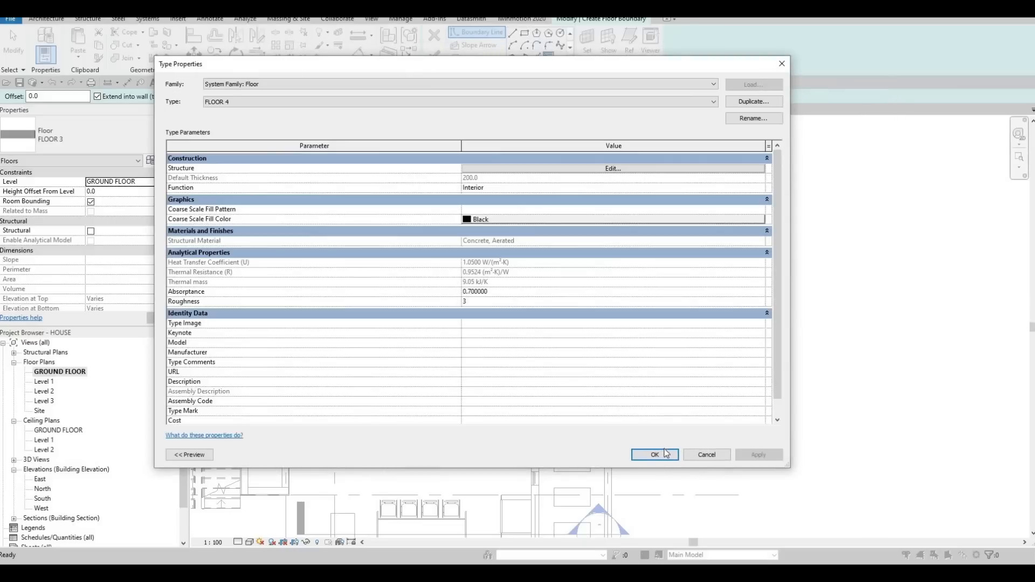
pyautogui.press('Return')
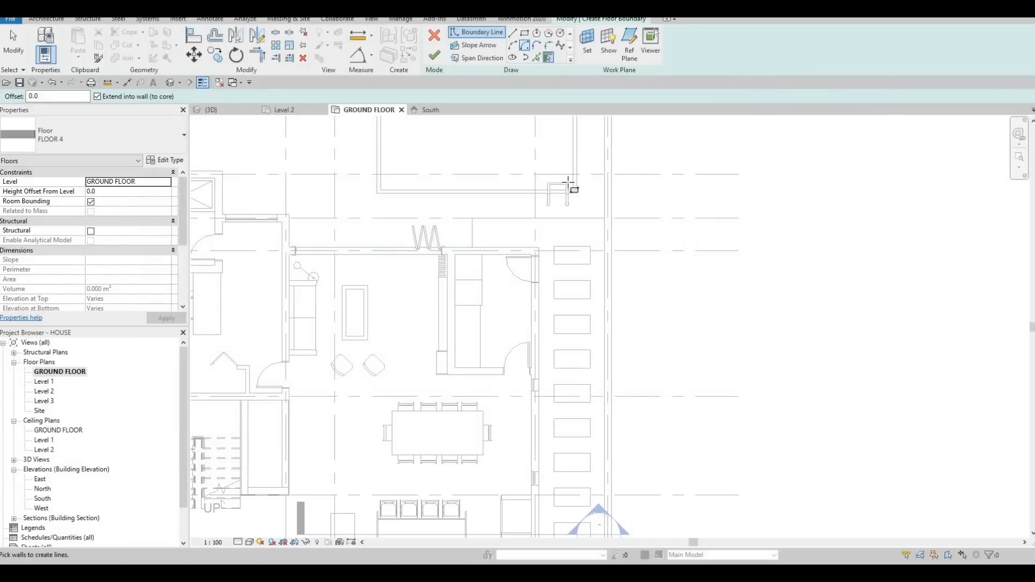
# Step: Sketch a rectangular floor boundary tracing the grass opening farthest from the pool, corner to corner
pyautogui.moveTo(576, 298); pyautogui.dragTo(577, 274, button='middle')
pyautogui.scroll(-1, 577, 273)
pyautogui.moveTo(546, 410); pyautogui.dragTo(545, 320, button='middle')
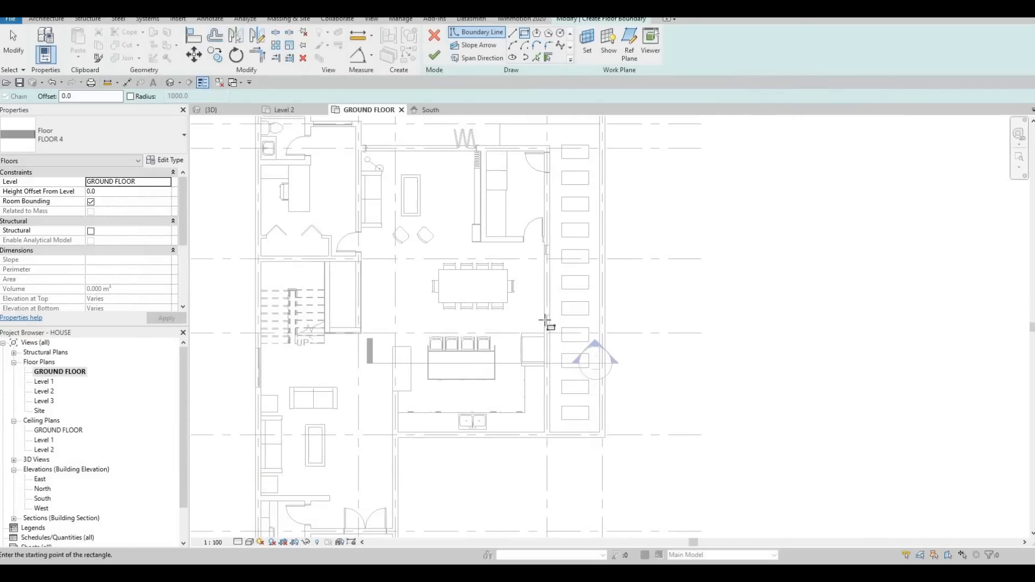
pyautogui.scroll(5, 546, 321)
pyautogui.click(548, 332)
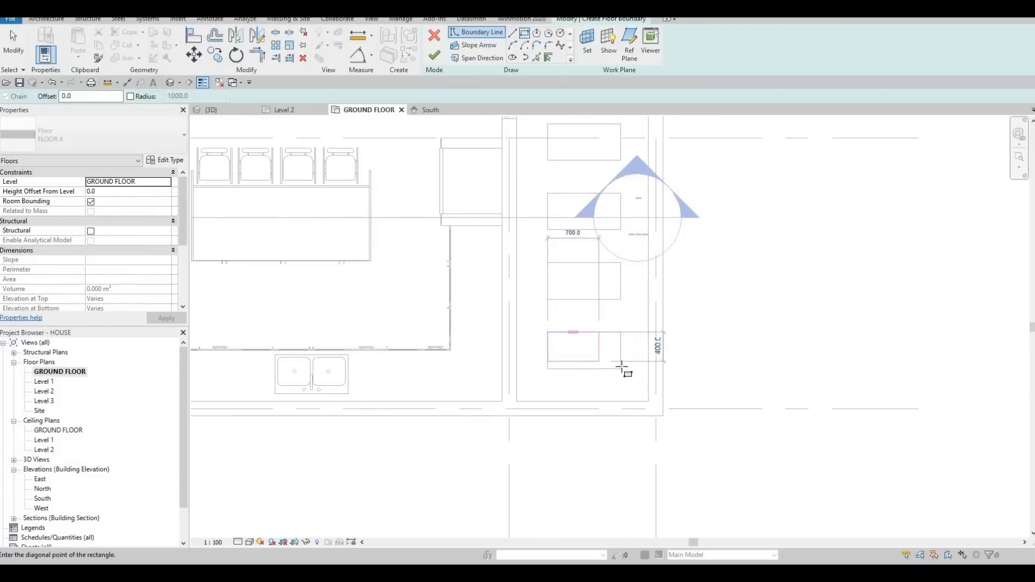
pyautogui.click(622, 369)
pyautogui.press('Escape')
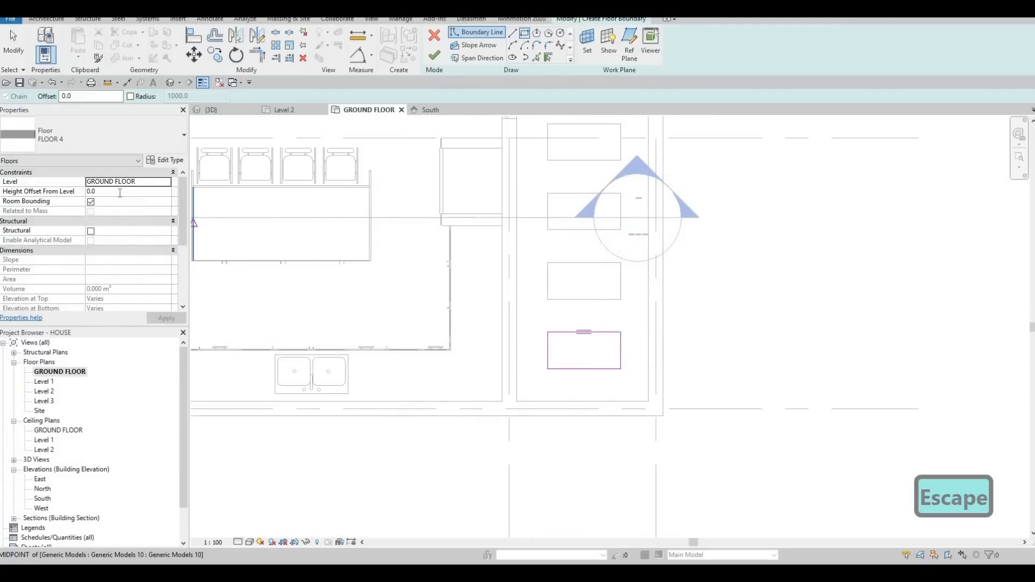
# Step: Set the new floor's height offset from the GROUND FLOOR level to 25
pyautogui.write('5')
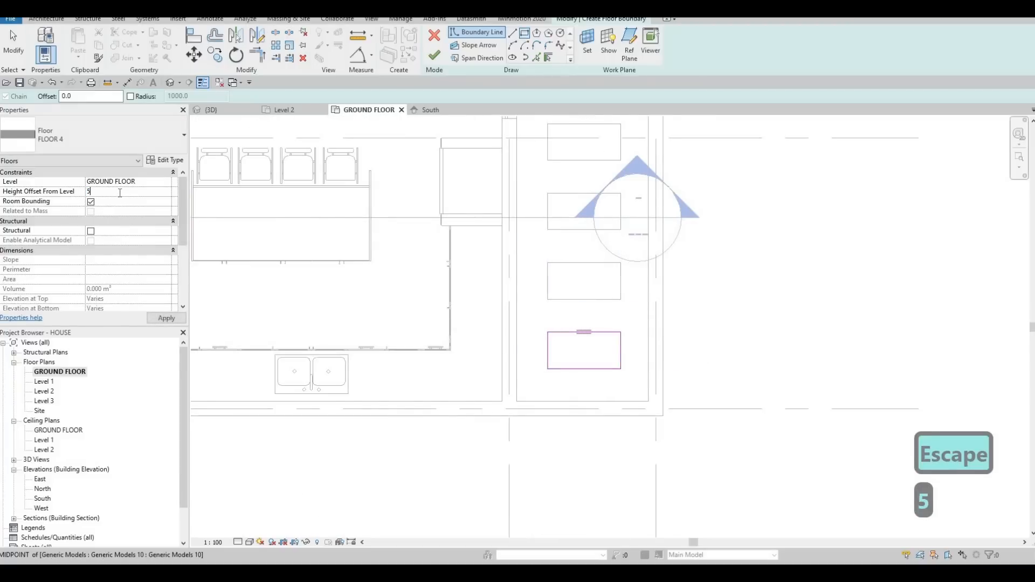
pyautogui.write('0')
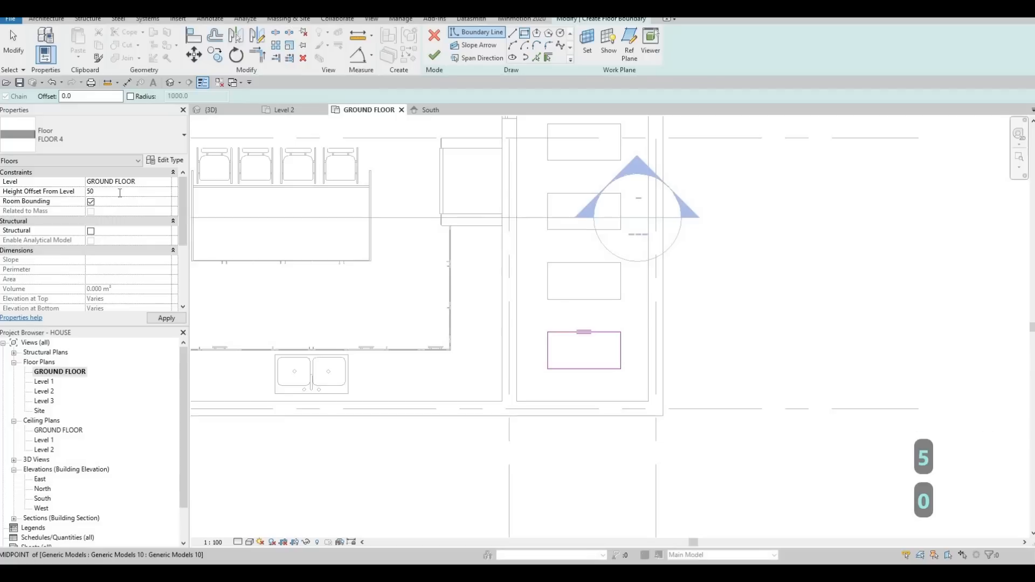
pyautogui.press('BackSpace')
pyautogui.press('BackSpace')
pyautogui.write('25.')
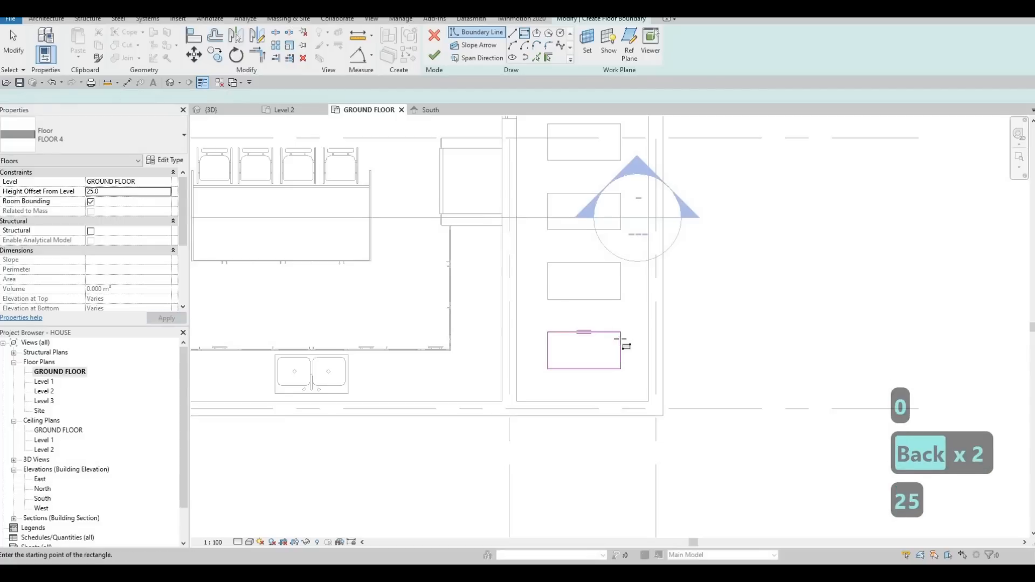
pyautogui.press('Escape')
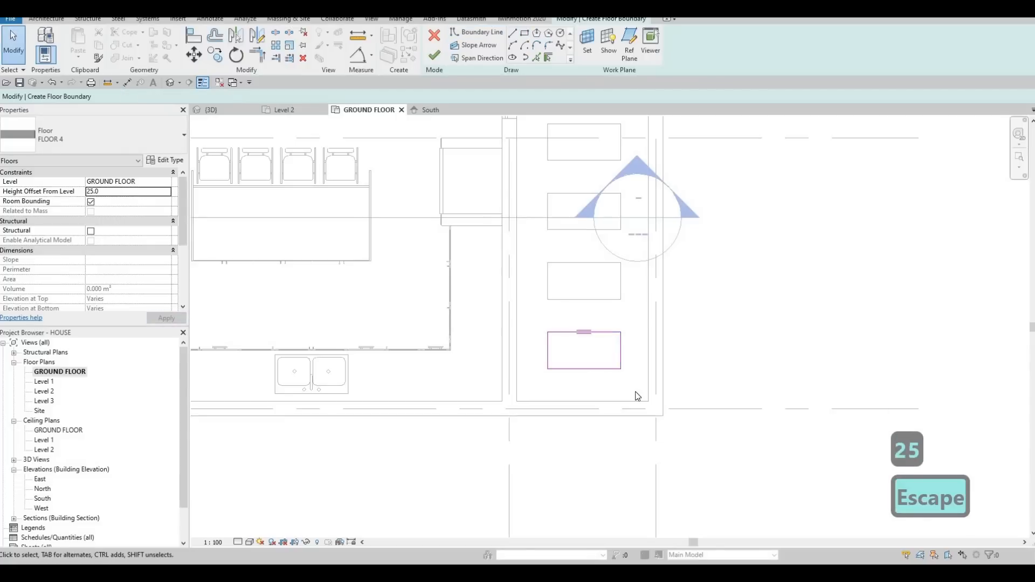
# Step: Copy the boundary rectangle onto each of the remaining grass openings towards the pool and finish the FLOOR 4 sketch
pyautogui.press('c')
pyautogui.press('o')
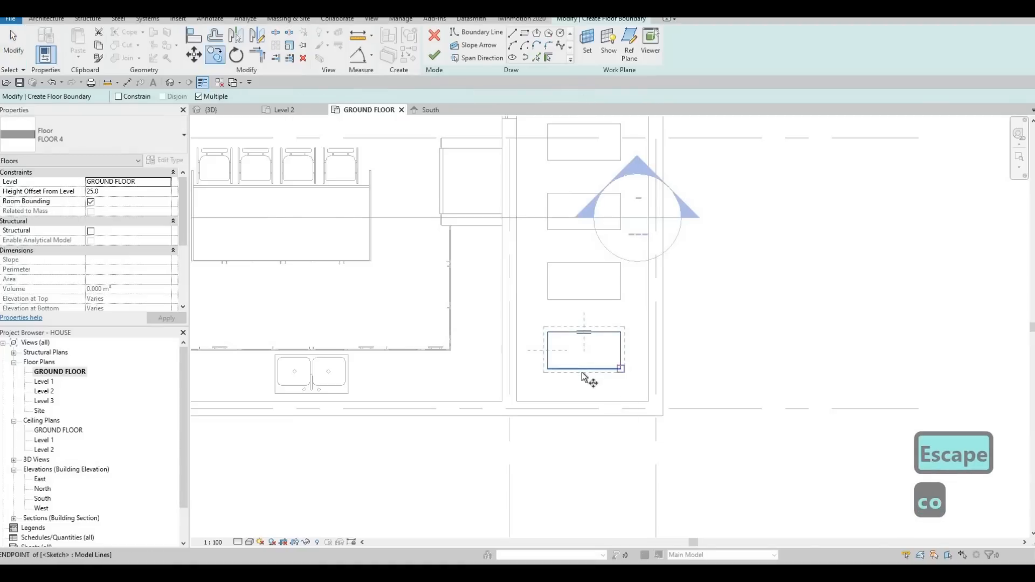
pyautogui.click(584, 331)
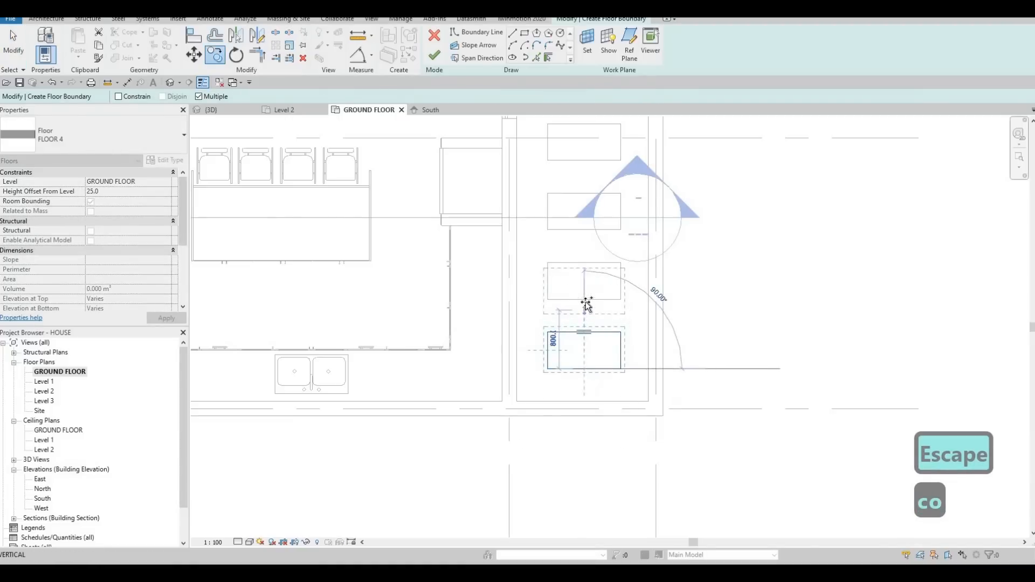
pyautogui.click(585, 231)
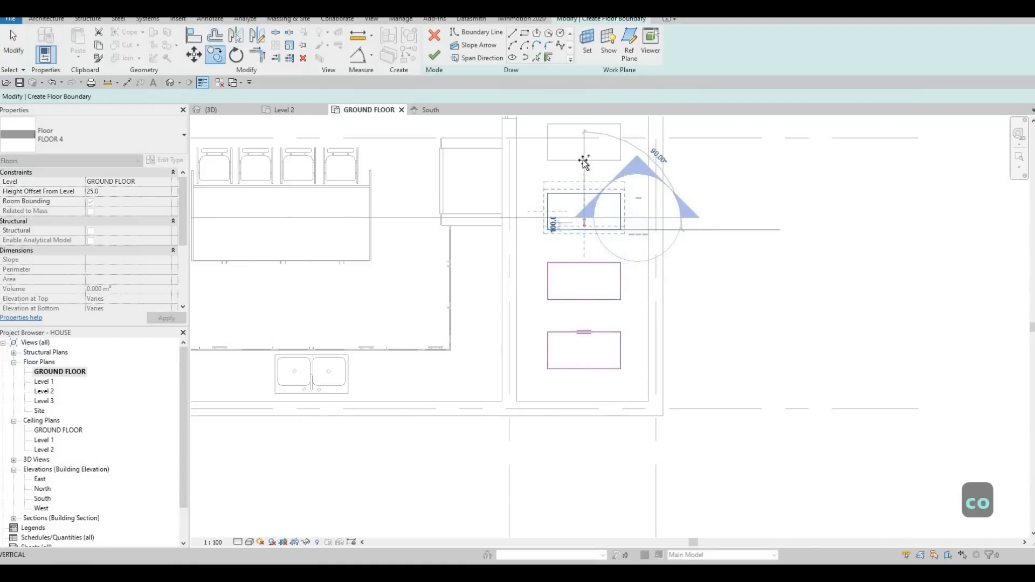
pyautogui.click(584, 159)
pyautogui.moveTo(585, 169); pyautogui.dragTo(569, 384, button='middle')
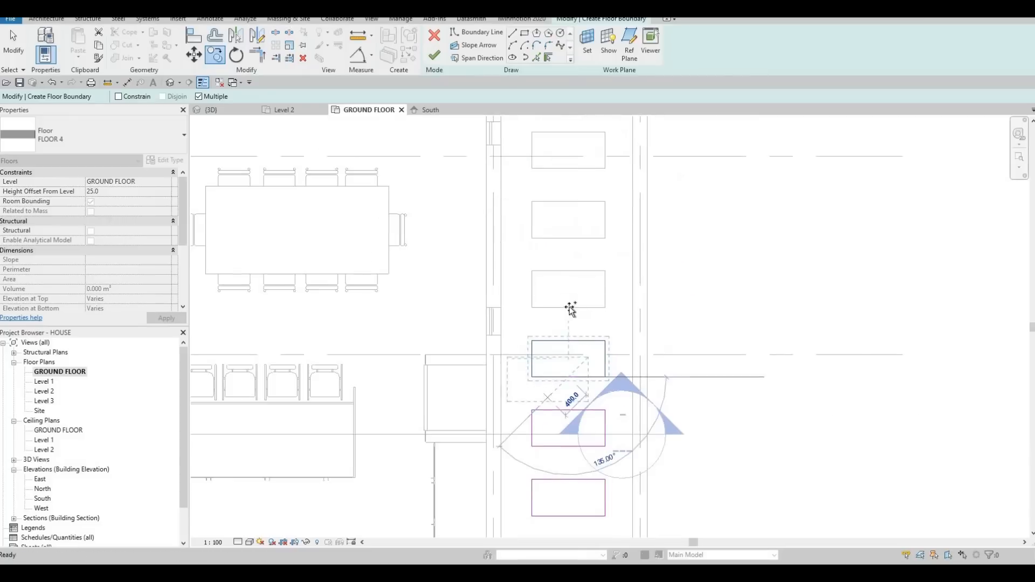
pyautogui.click(575, 264)
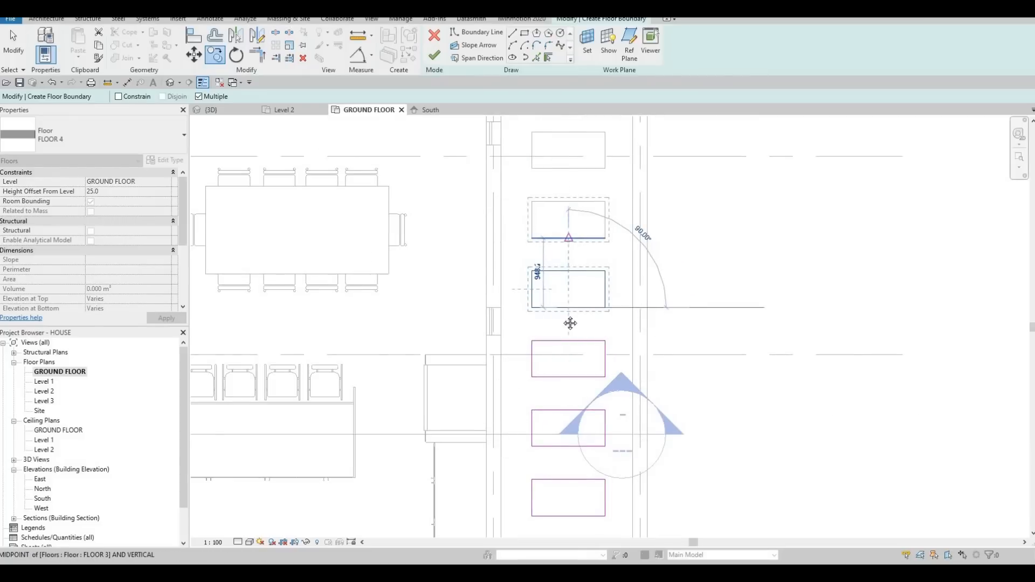
pyautogui.click(568, 238)
pyautogui.moveTo(570, 168); pyautogui.dragTo(562, 284, button='middle')
pyautogui.click(560, 284)
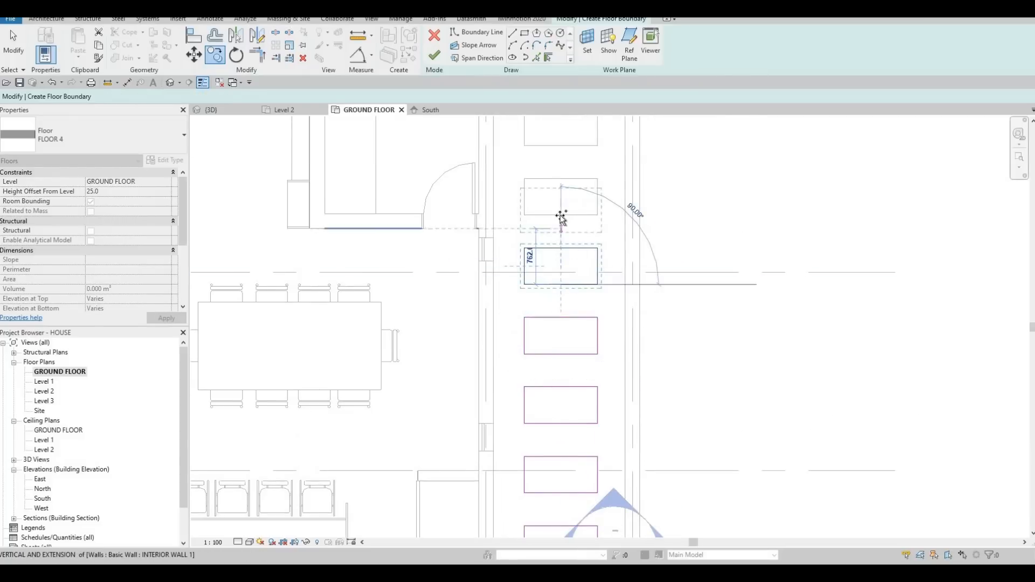
pyautogui.click(560, 218)
pyautogui.moveTo(555, 195); pyautogui.dragTo(540, 347, button='middle')
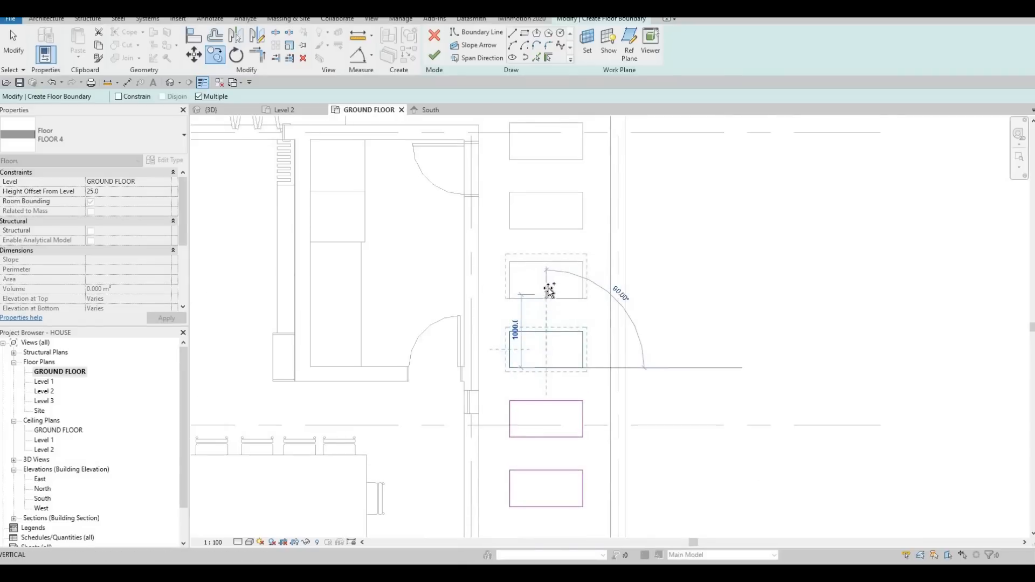
pyautogui.click(548, 227)
pyautogui.click(548, 163)
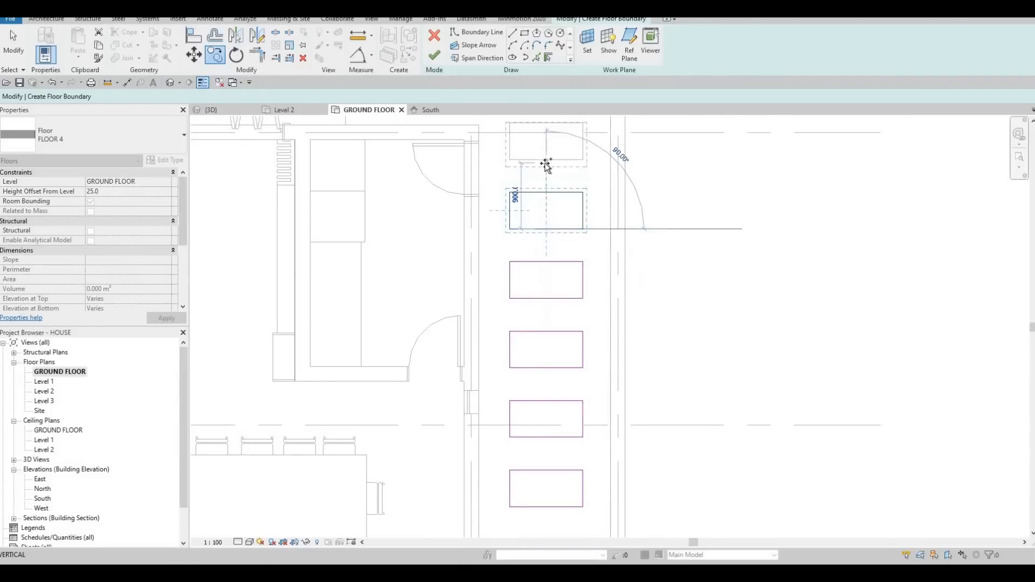
pyautogui.moveTo(516, 172); pyautogui.dragTo(519, 289, button='middle')
pyautogui.press('Escape')
pyautogui.press('Escape')
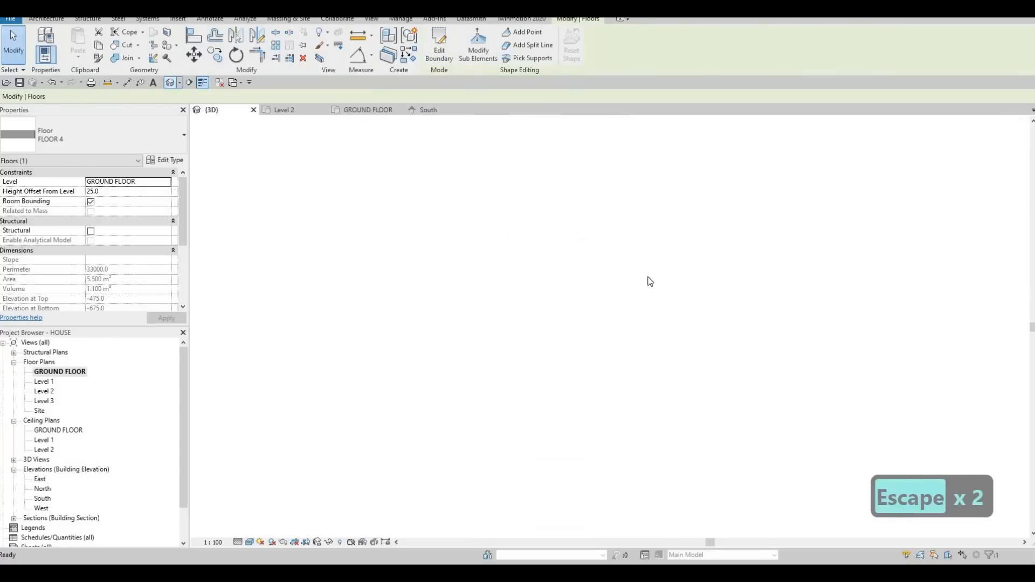
# Step: Examine in the 3D view how the concrete slabs sit in the grass strip beside the house
pyautogui.press('Escape')
pyautogui.moveTo(636, 342); pyautogui.dragTo(616, 257, button='middle')
pyautogui.scroll(10, 616, 257)
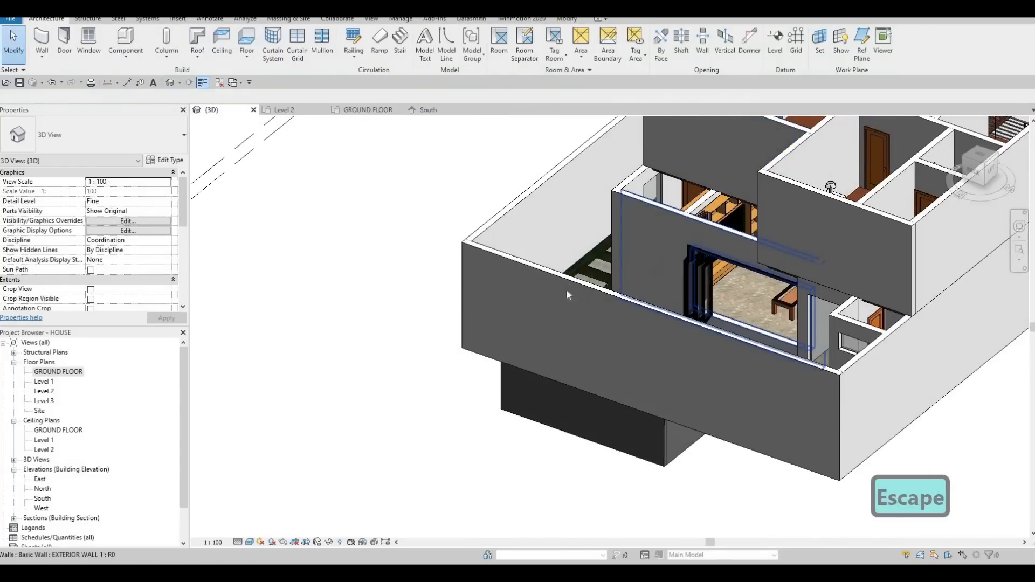
pyautogui.scroll(5, 545, 312)
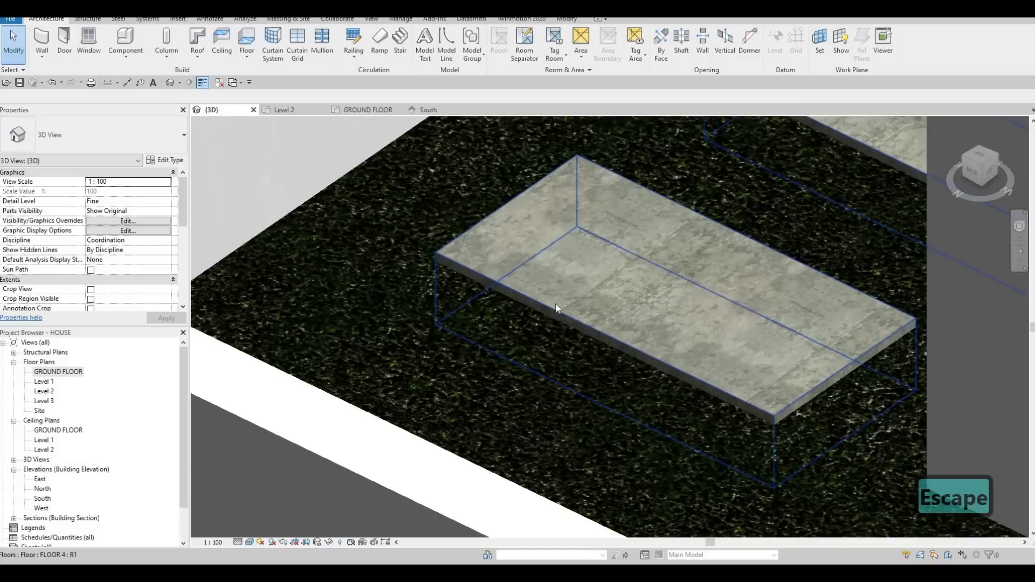
pyautogui.press('Escape')
pyautogui.click(592, 314)
pyautogui.scroll(-4, 592, 315)
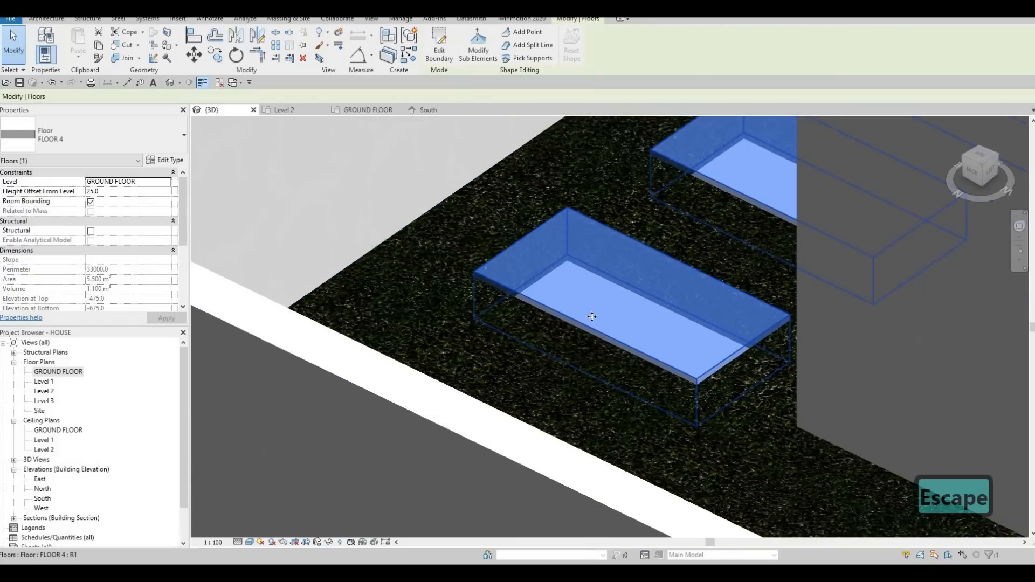
pyautogui.scroll(-4, 492, 254)
pyautogui.scroll(2, 519, 227)
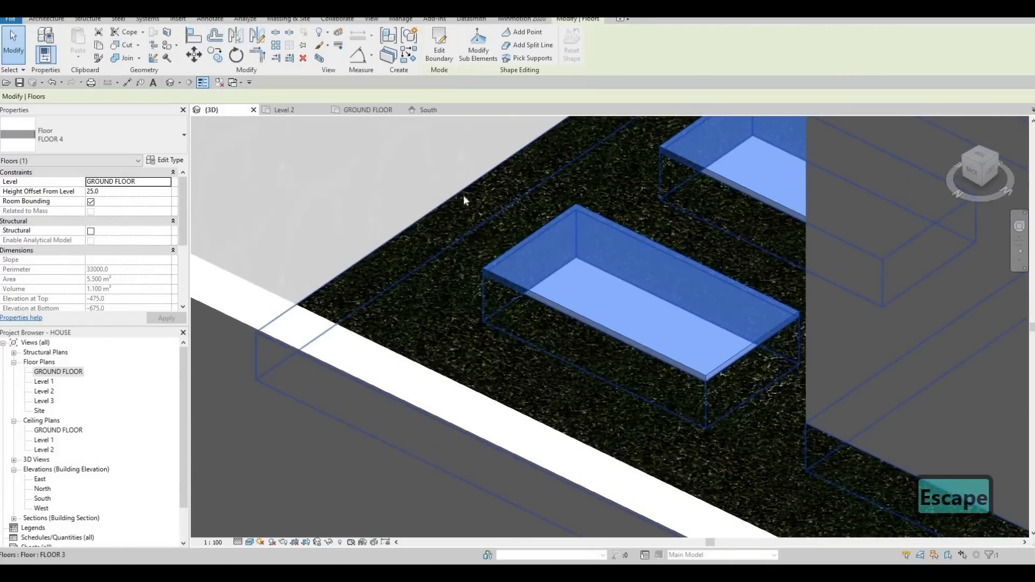
pyautogui.scroll(-3, 603, 302)
pyautogui.press('Escape')
pyautogui.scroll(-3, 603, 302)
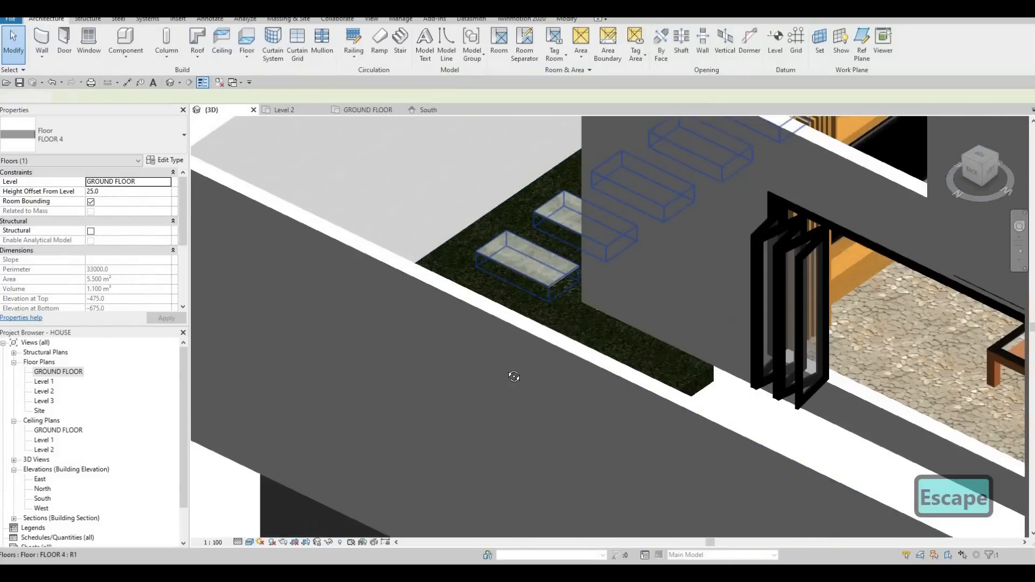
# Step: Start a new floor in the GROUND FLOOR plan and duplicate its FLOOR 4 type as FLOOR 5
pyautogui.keyDown('shift'); pyautogui.moveTo(507, 331); pyautogui.dragTo(522, 315, button='middle'); pyautogui.keyUp('shift')
pyautogui.scroll(-3, 523, 315)
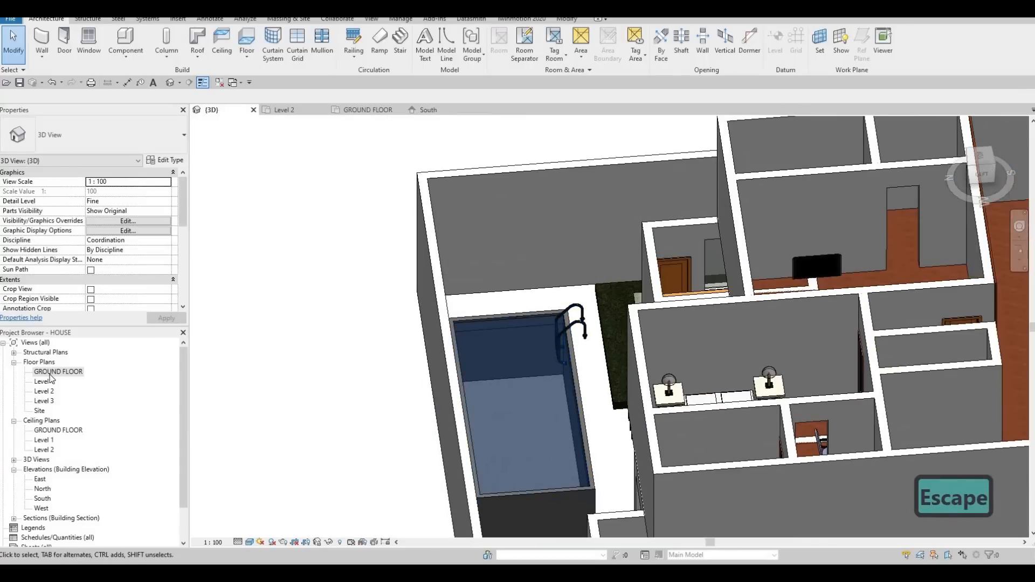
pyautogui.doubleClick(50, 374)
pyautogui.scroll(-2, 420, 349)
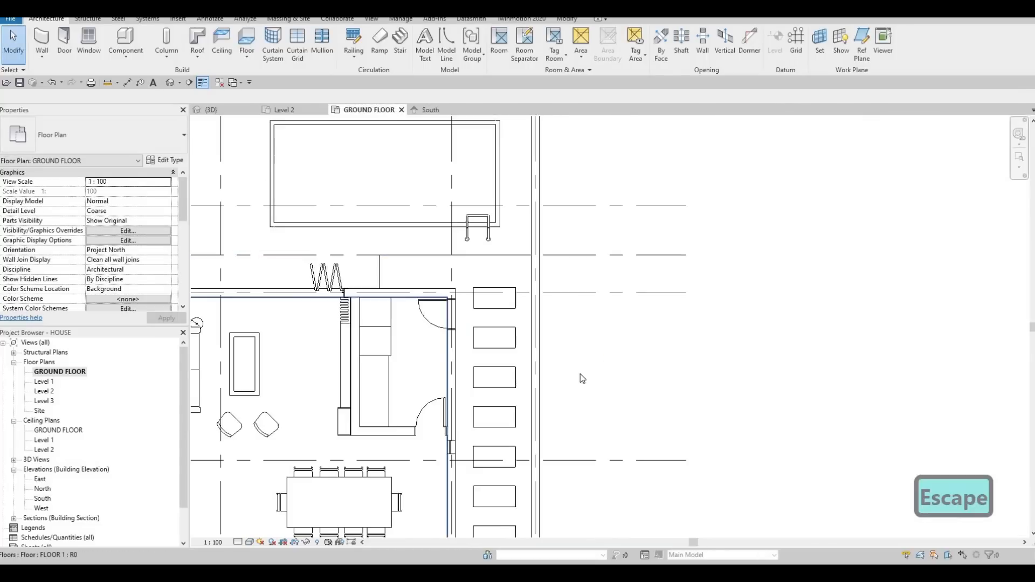
pyautogui.moveTo(441, 305); pyautogui.dragTo(625, 353, button='middle')
pyautogui.scroll(-1, 625, 353)
pyautogui.moveTo(496, 202); pyautogui.dragTo(527, 189, button='middle')
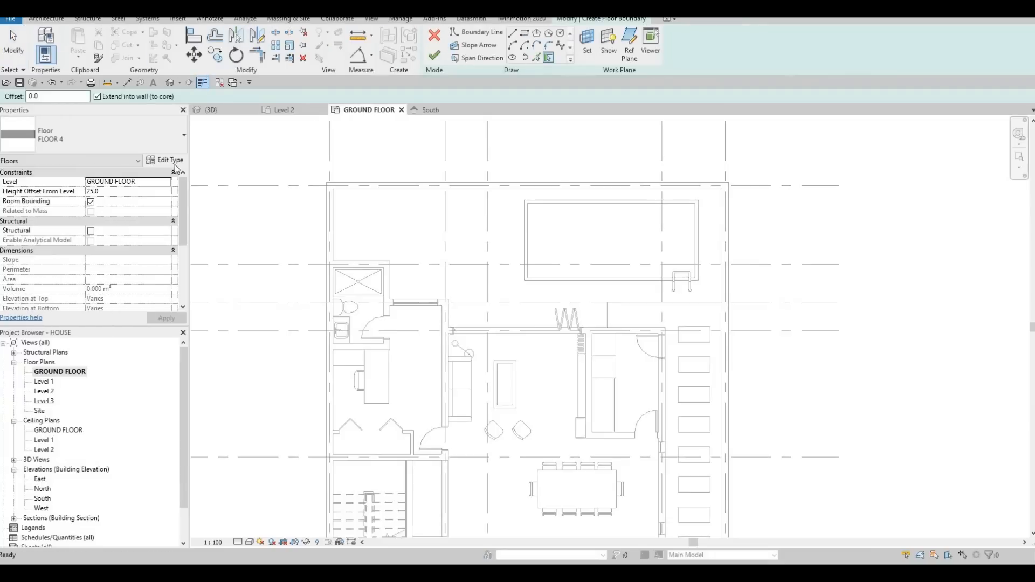
pyautogui.click(166, 160)
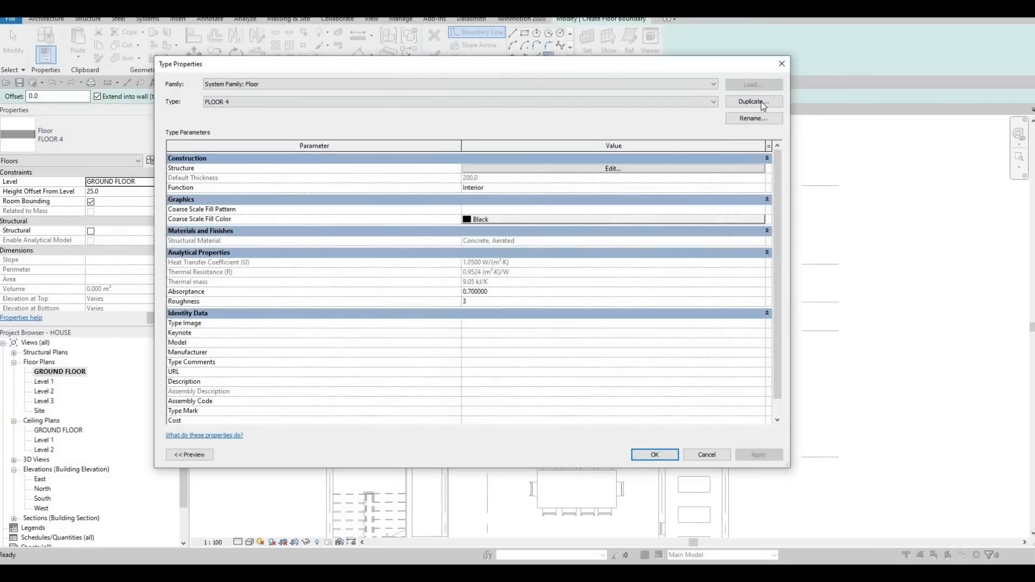
pyautogui.click(754, 102)
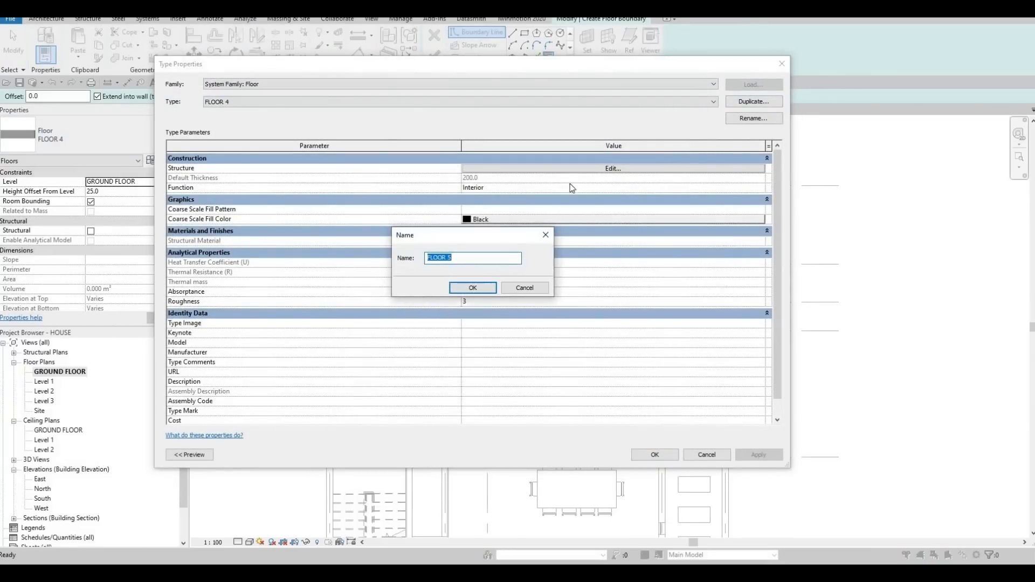
pyautogui.press('Return')
# Step: Set the material of FLOOR 5's structure layer to Concrete, Precast and accept the type changes
pyautogui.click(580, 168)
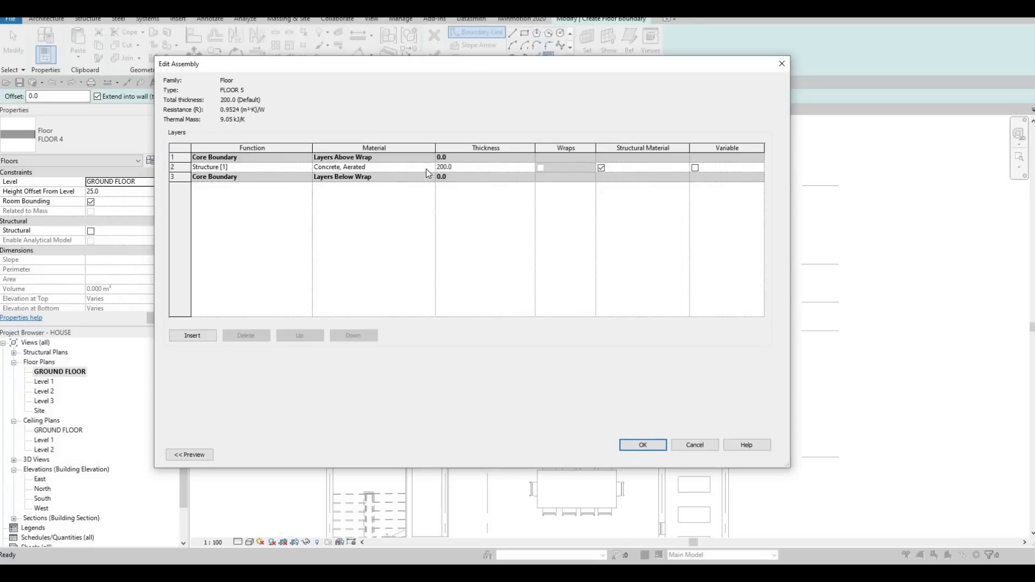
pyautogui.click(428, 167)
pyautogui.click(430, 166)
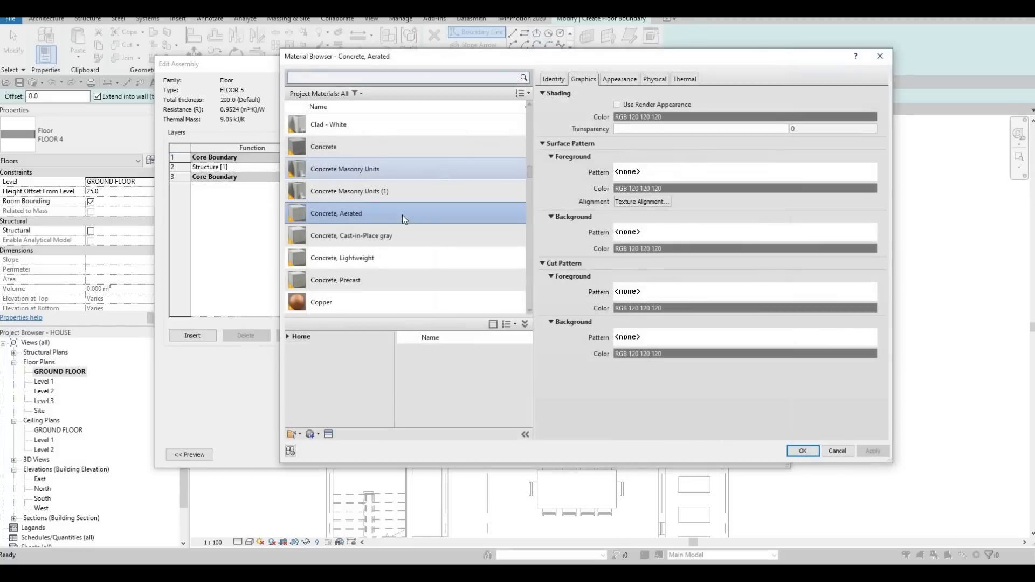
pyautogui.click(363, 280)
pyautogui.press('Return')
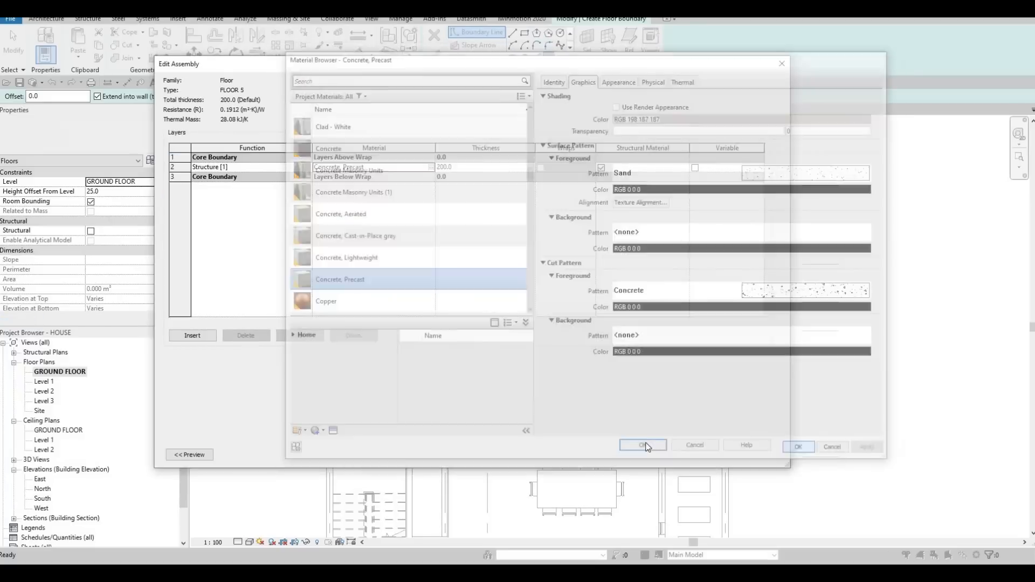
pyautogui.click(655, 445)
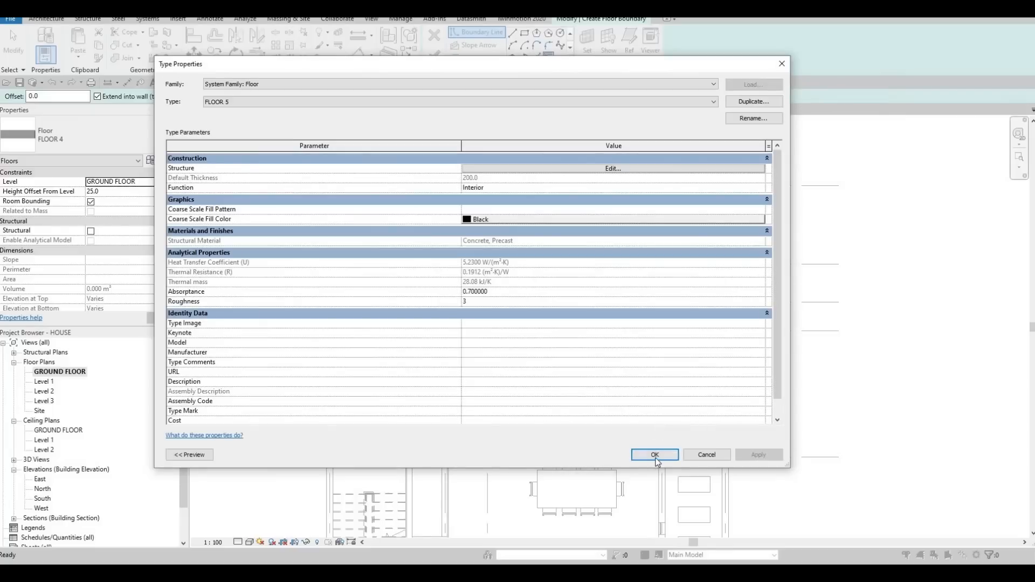
pyautogui.click(654, 454)
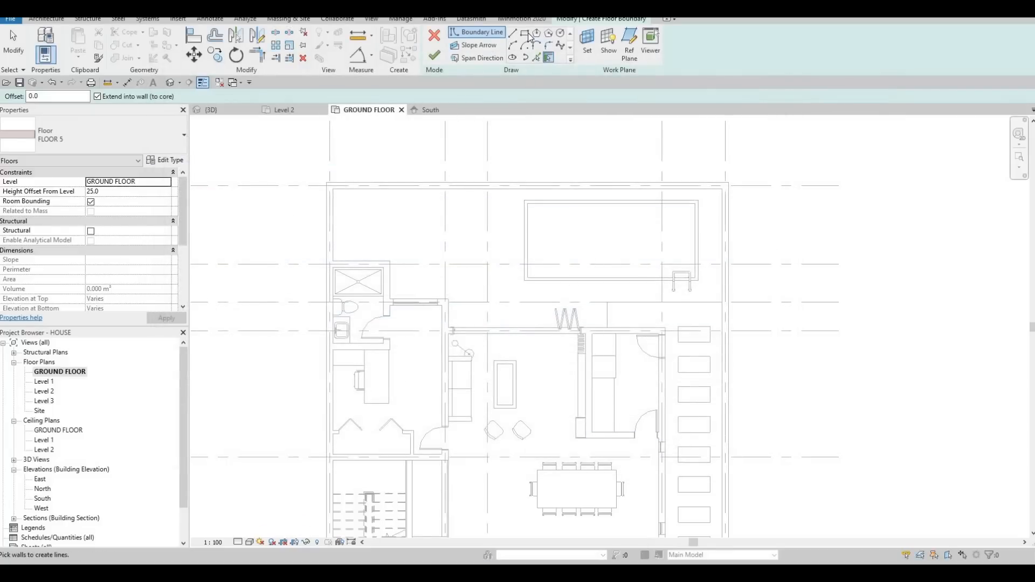
# Step: Sketch a rectangular floor boundary tracing the pool's outer edge, about 5483 by 2540 mm
pyautogui.click(525, 33)
pyautogui.click(524, 200)
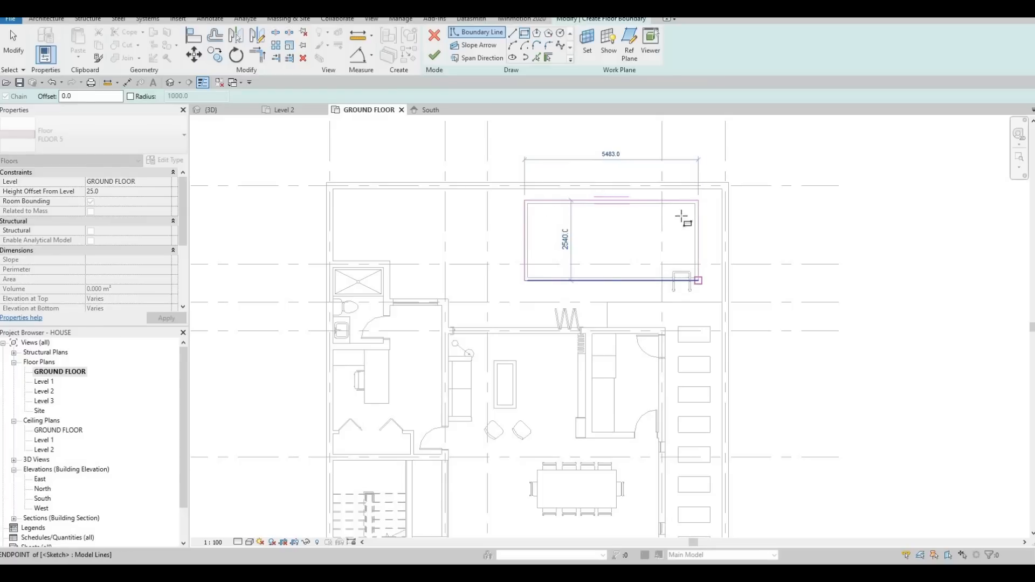
pyautogui.click(699, 280)
pyautogui.press('Escape')
# Step: Sketch a larger boundary rectangle around the pool, starting at the yard wall's inner corner, about 6454 mm long
pyautogui.click(723, 189)
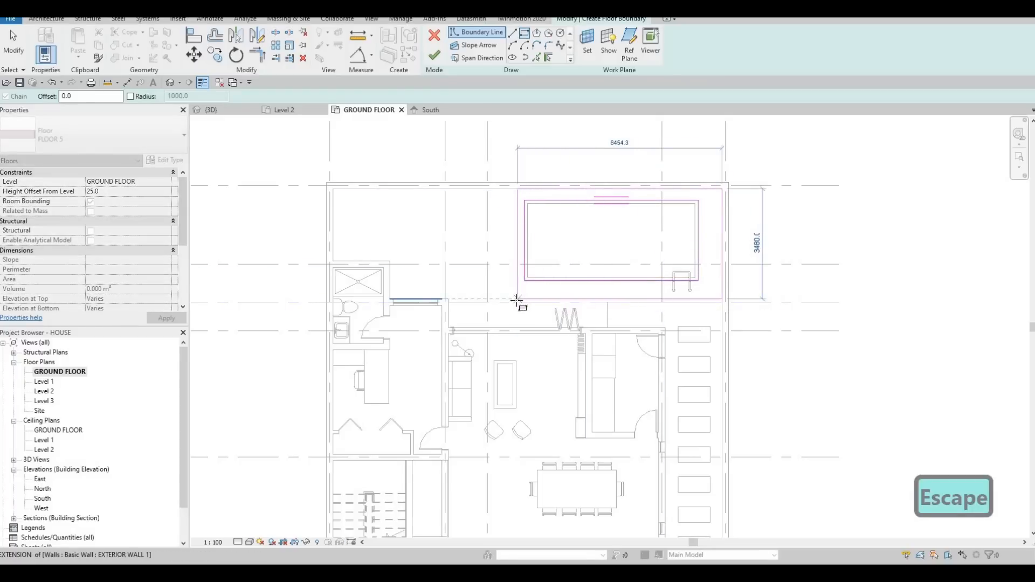
pyautogui.click(517, 302)
pyautogui.press('Escape')
pyautogui.press('Escape')
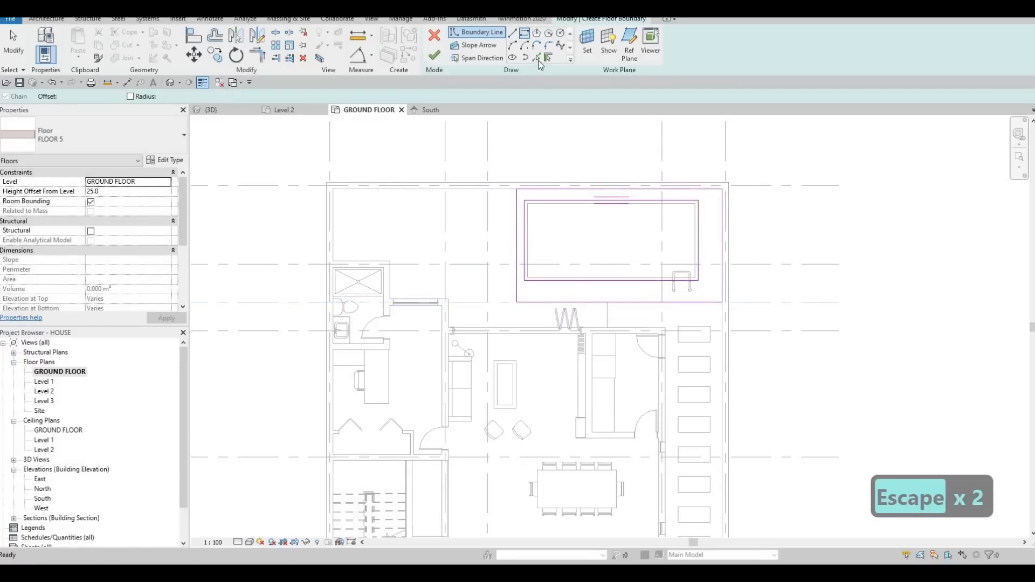
# Step: Add a boundary line along the short grass edge beside the folding door
pyautogui.click(607, 311)
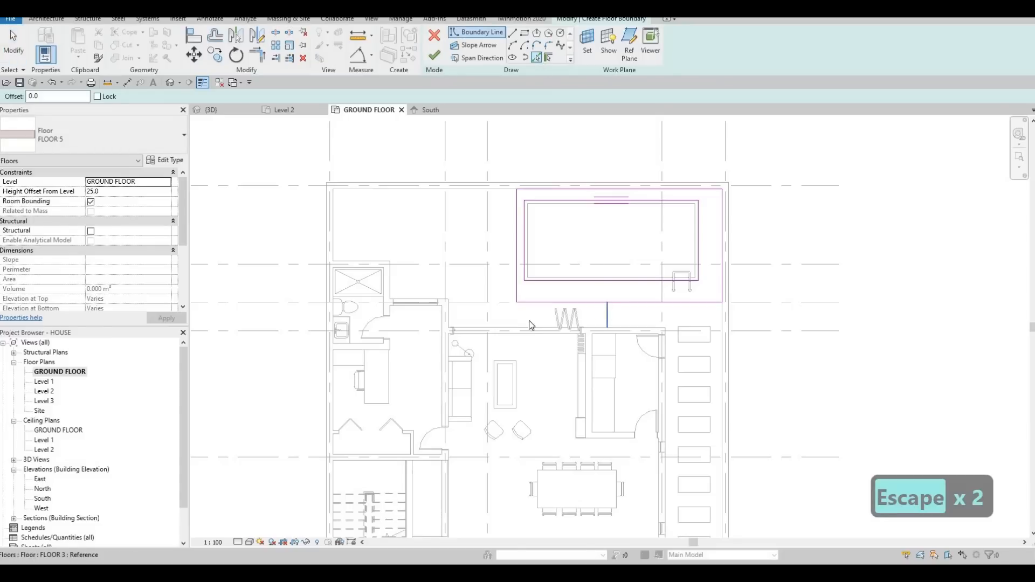
pyautogui.press('Escape')
pyautogui.press('Escape')
pyautogui.press('Escape')
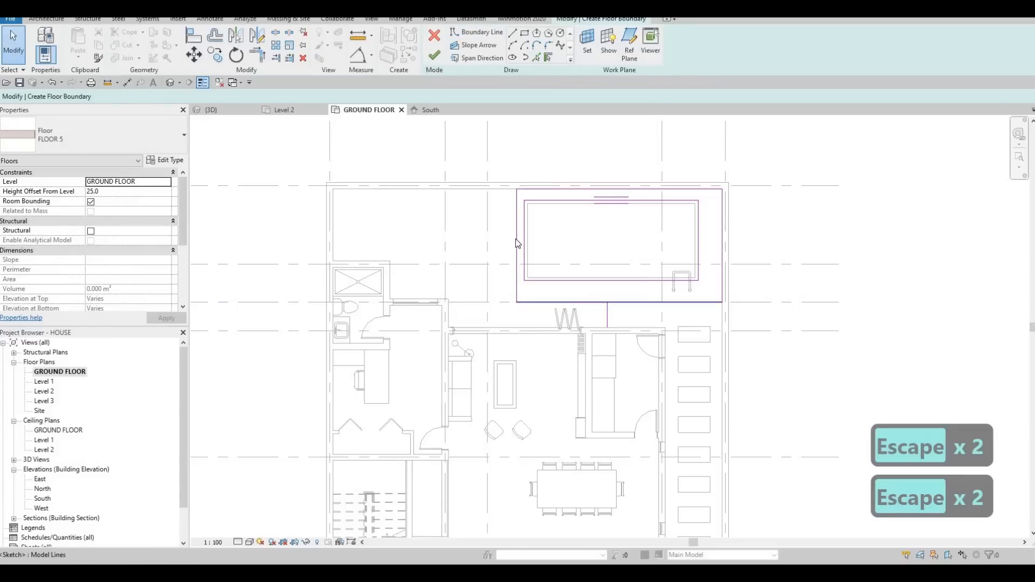
# Step: Stretch the larger rectangle towards the bathroom side of the yard and delete its short edge at that end
pyautogui.moveTo(446, 232)
pyautogui.mouseDown()
pyautogui.moveTo(403, 229)
pyautogui.moveTo(413, 239)
pyautogui.mouseUp()
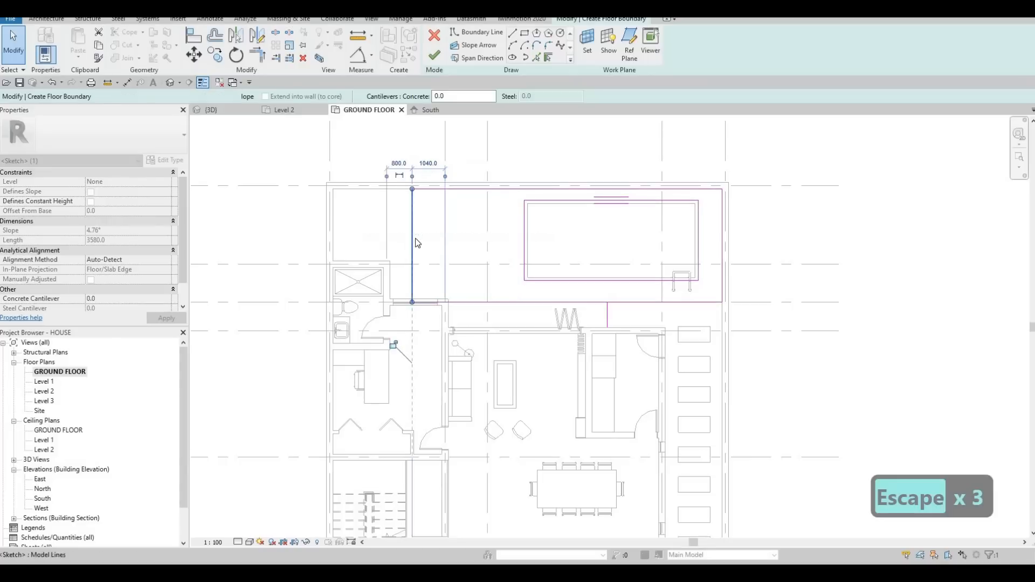
pyautogui.press('Escape')
pyautogui.press('Escape')
pyautogui.click(413, 237)
pyautogui.press('Delete')
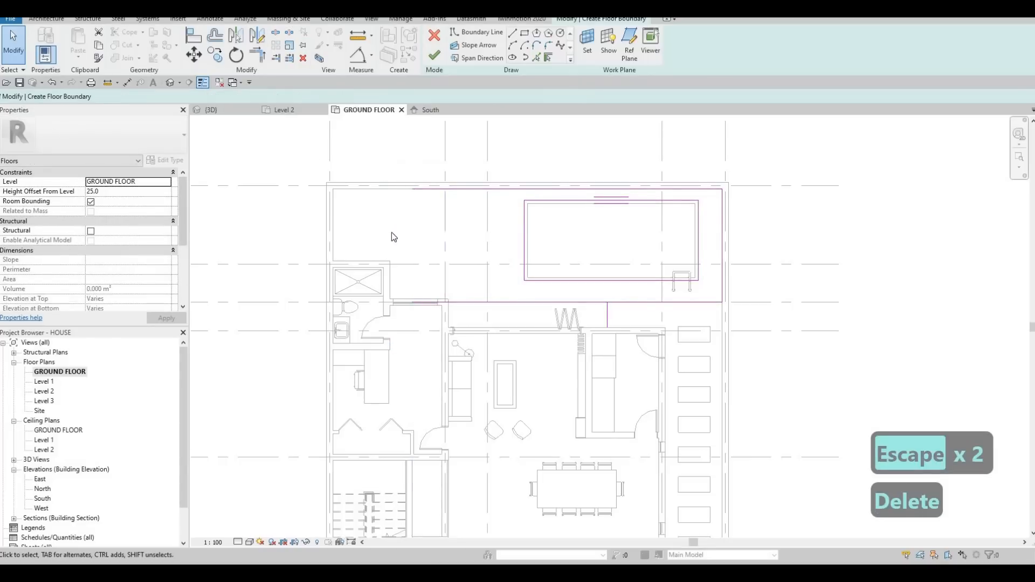
pyautogui.press('Escape')
pyautogui.press('Escape')
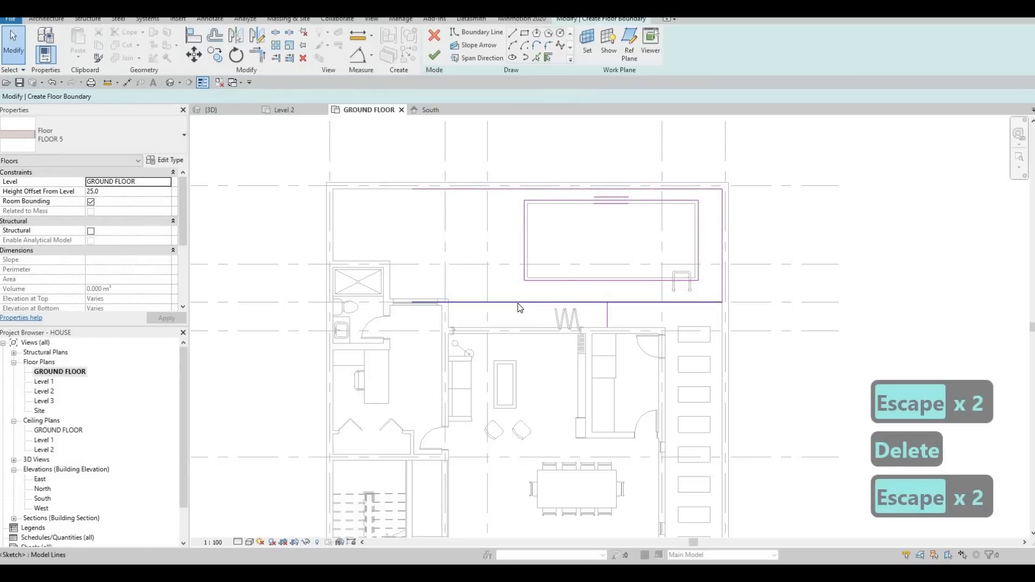
# Step: Trim the larger boundary's house-side edge to a corner with the short grass-edge line
pyautogui.click(525, 303)
pyautogui.press('Escape')
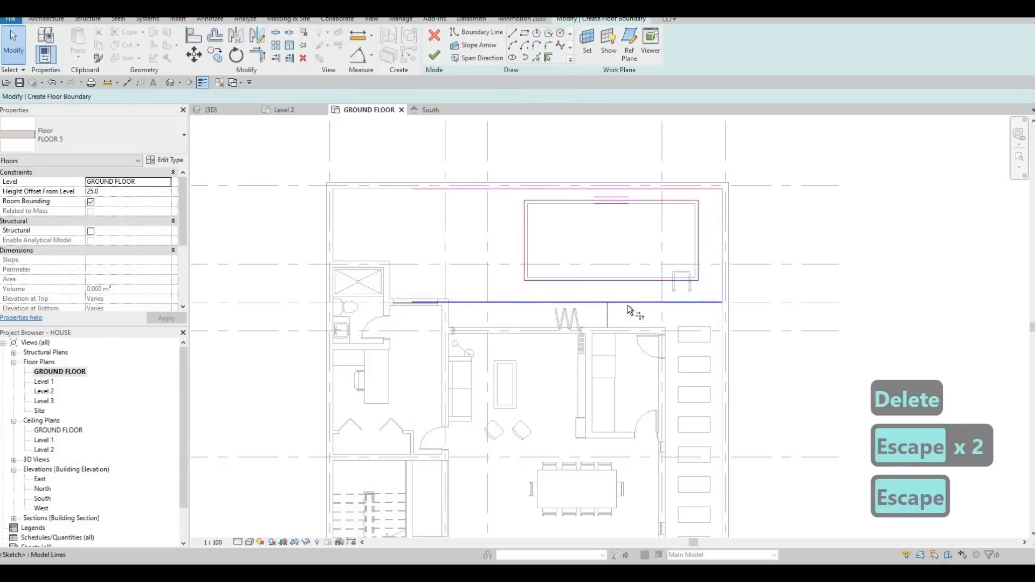
pyautogui.press('t')
pyautogui.press('r')
pyautogui.click(608, 323)
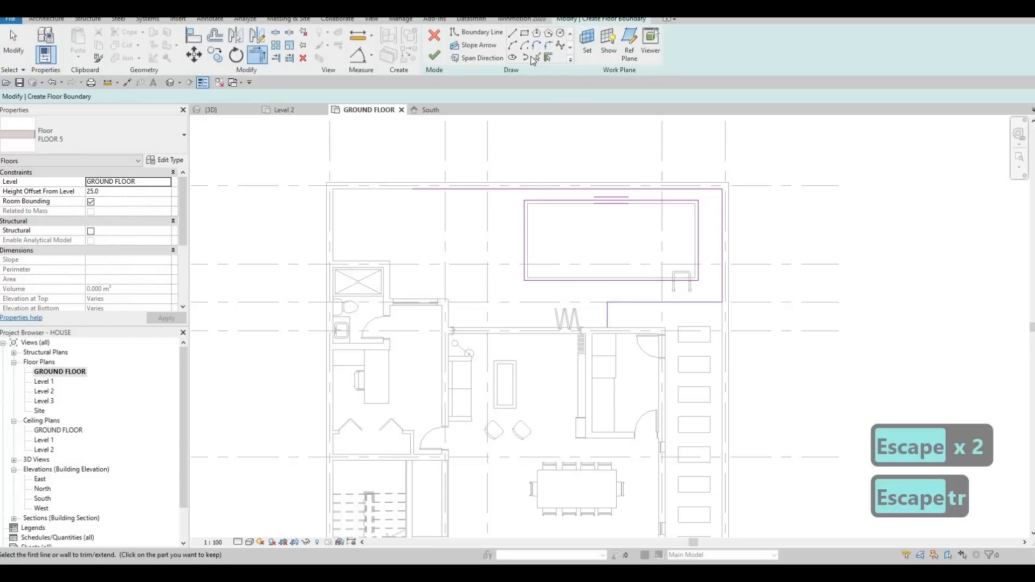
pyautogui.press('Escape')
# Step: Add boundary lines along the folding door wall, the stepped exterior house walls and the yard wall beside the bathroom
pyautogui.click(507, 325)
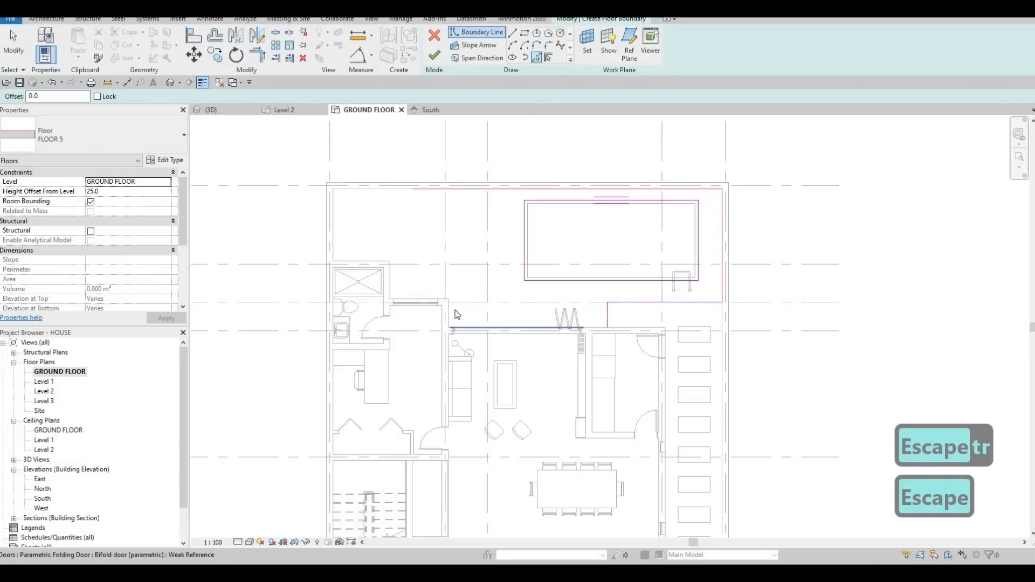
pyautogui.click(448, 312)
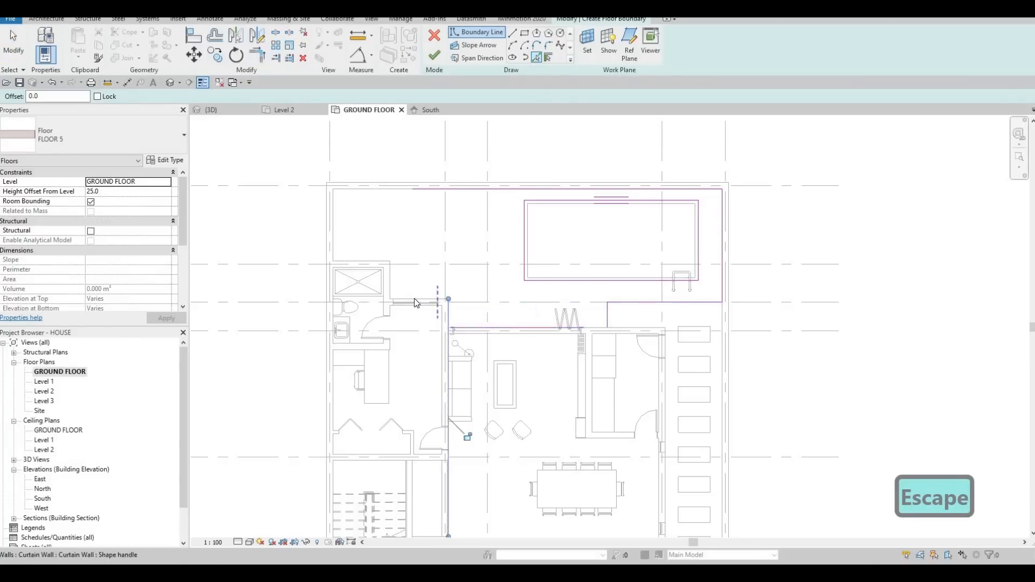
pyautogui.click(355, 259)
pyautogui.click(334, 237)
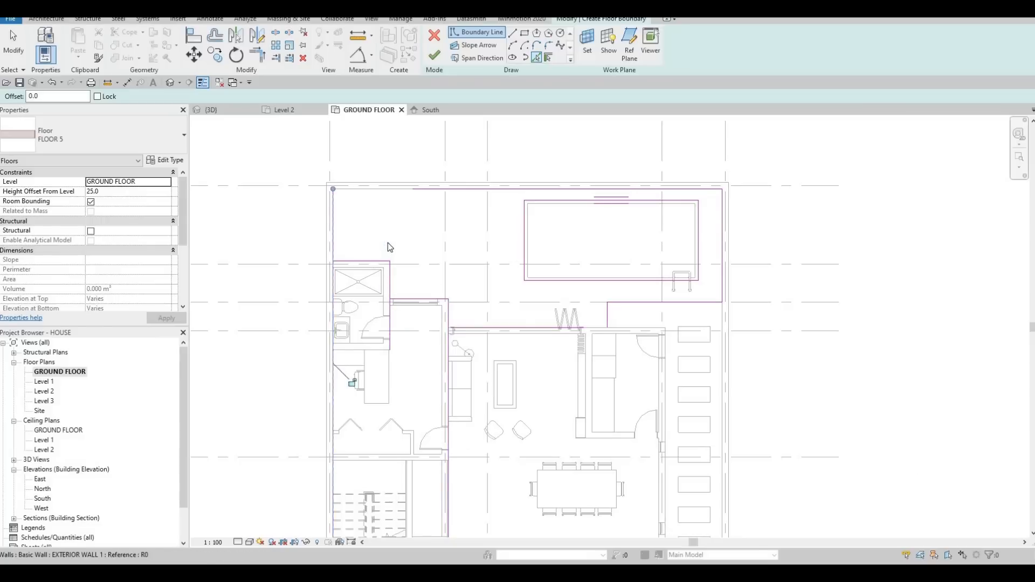
# Step: Trim the boundary lines into corners at the yard wall and around the bathroom's exterior walls
pyautogui.press('Escape')
pyautogui.press('Escape')
pyautogui.press('Escape')
pyautogui.press('r')
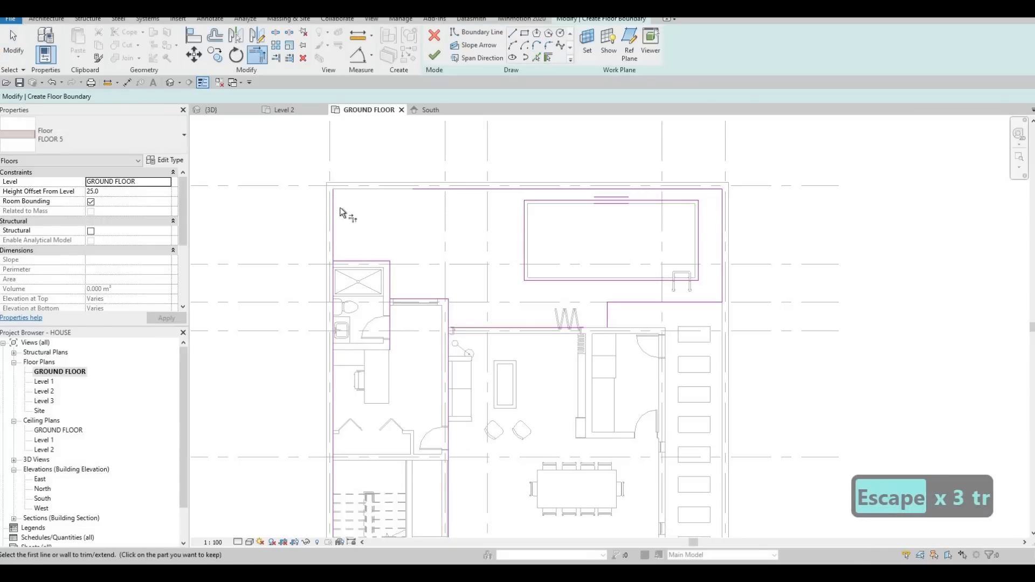
pyautogui.click(351, 262)
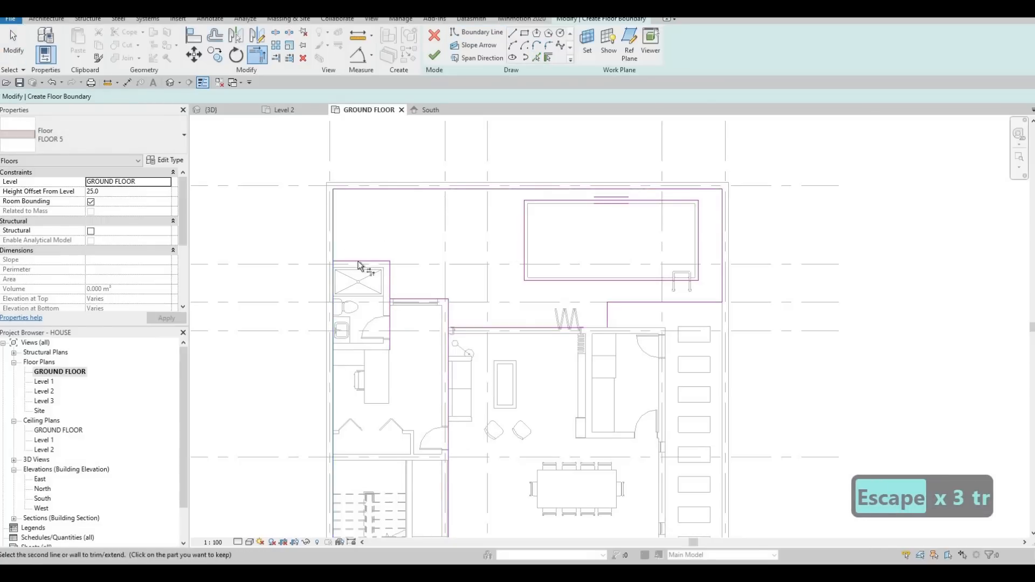
pyautogui.click(358, 261)
pyautogui.click(391, 279)
pyautogui.click(391, 278)
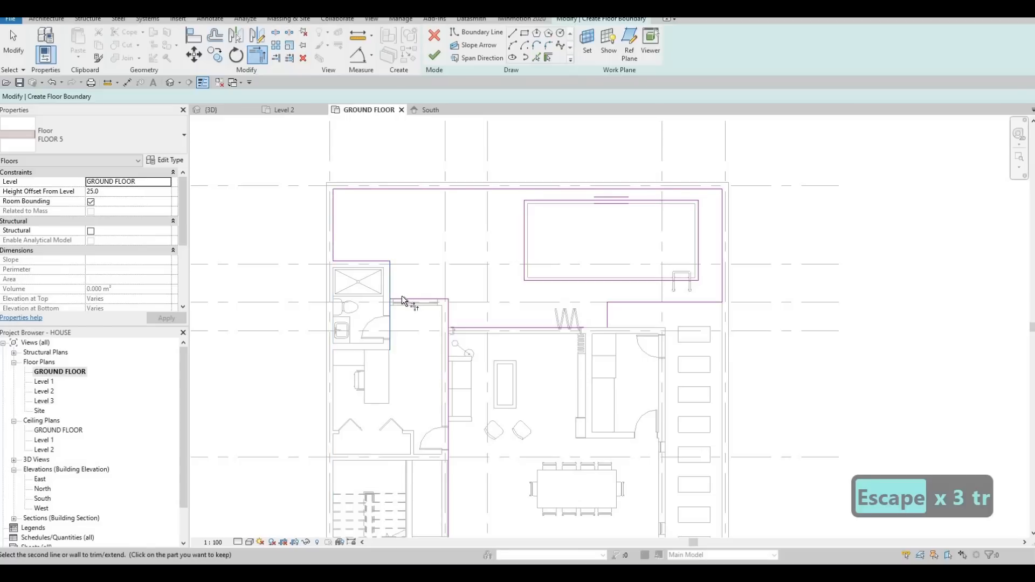
pyautogui.click(406, 300)
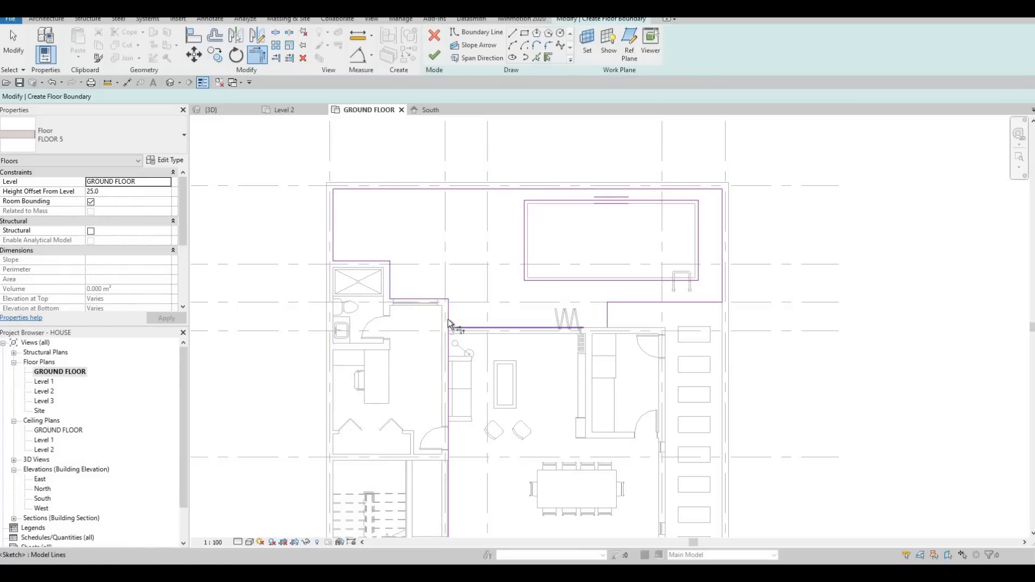
# Step: Trim the folding door wall's boundary line to the adjoining house wall and grass-edge lines, closing the outer loop
pyautogui.click(449, 321)
pyautogui.click(551, 328)
pyautogui.click(608, 317)
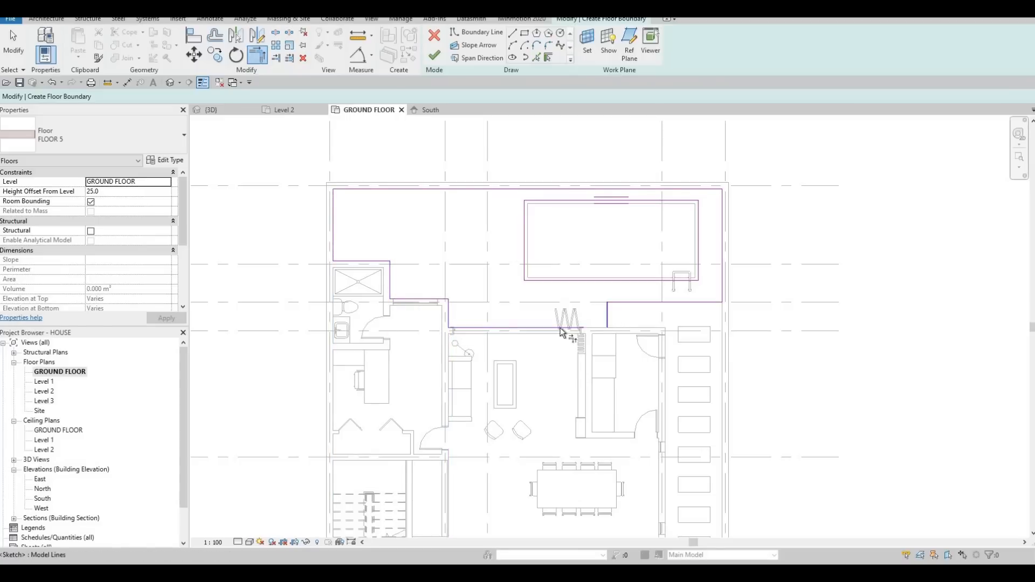
pyautogui.click(568, 328)
pyautogui.press('Escape')
pyautogui.press('Escape')
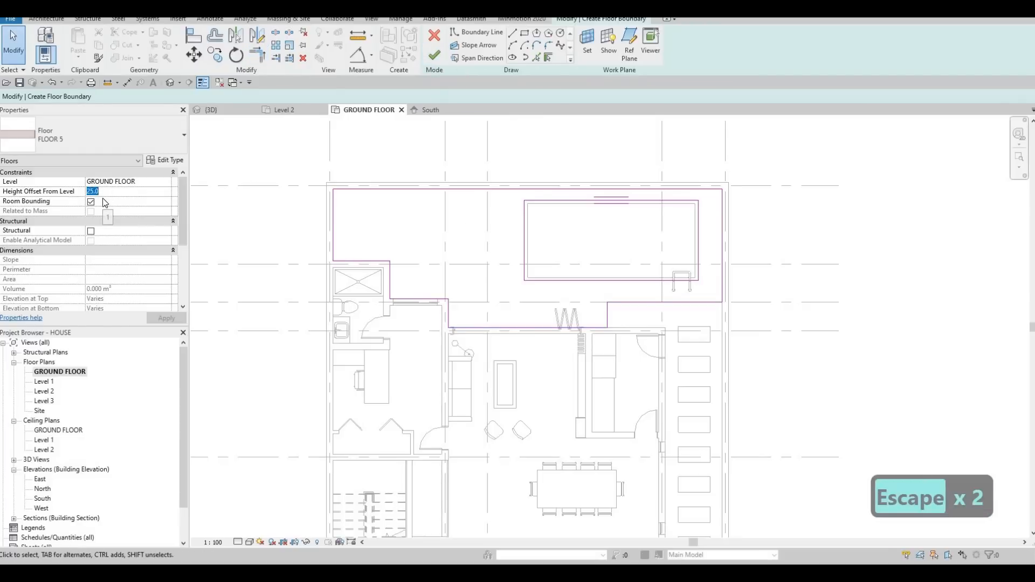
# Step: Set the floor's height offset from the GROUND FLOOR level to 0 and finish the FLOOR 5 sketch
pyautogui.write('0')
pyautogui.click(167, 319)
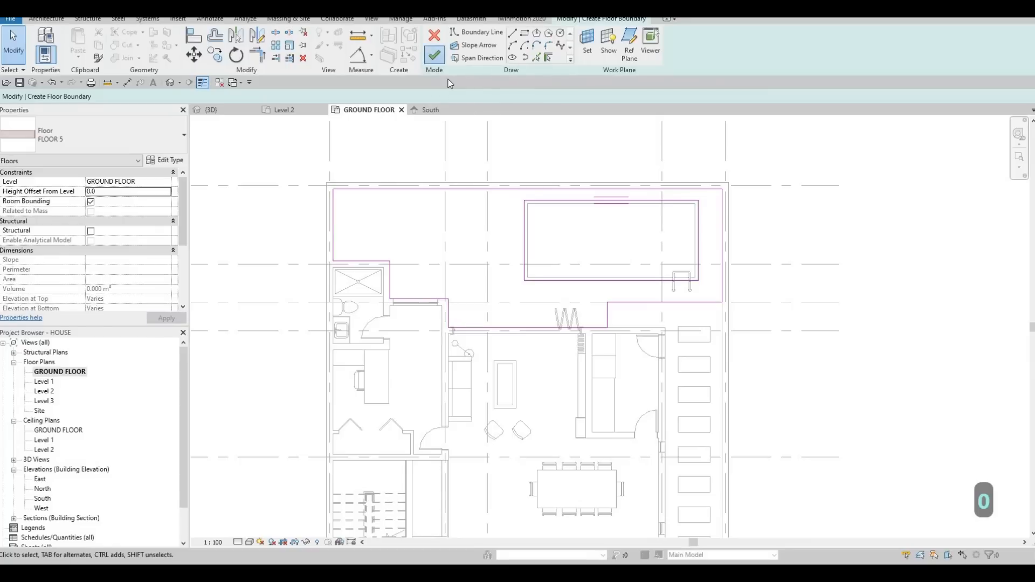
pyautogui.click(434, 56)
pyautogui.press('Escape')
pyautogui.press('Escape')
pyautogui.press('Escape')
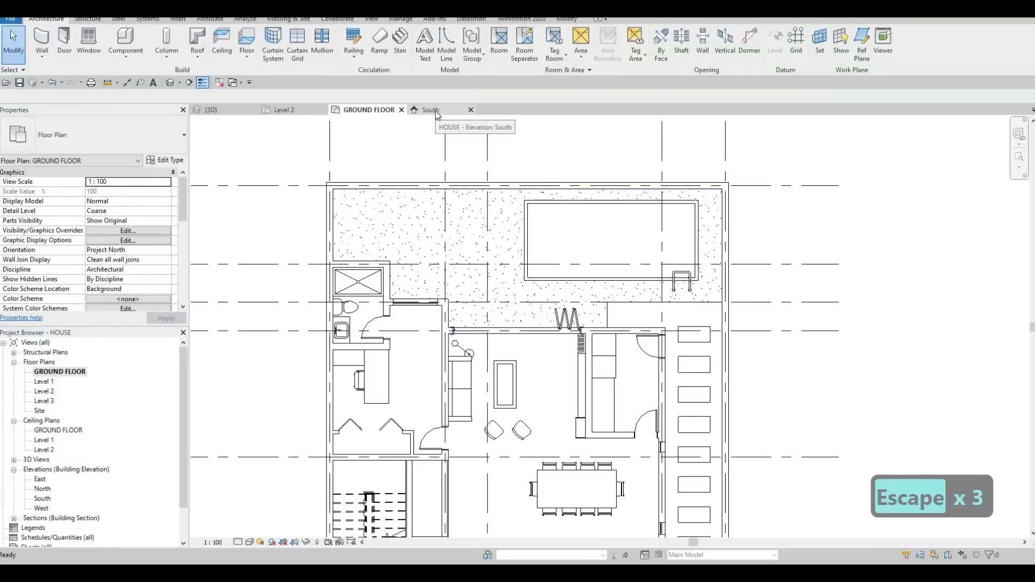
# Step: Examine the concrete floor around the pool in the 3D view and South elevation, ending in the GROUND FLOOR plan
pyautogui.click(248, 114)
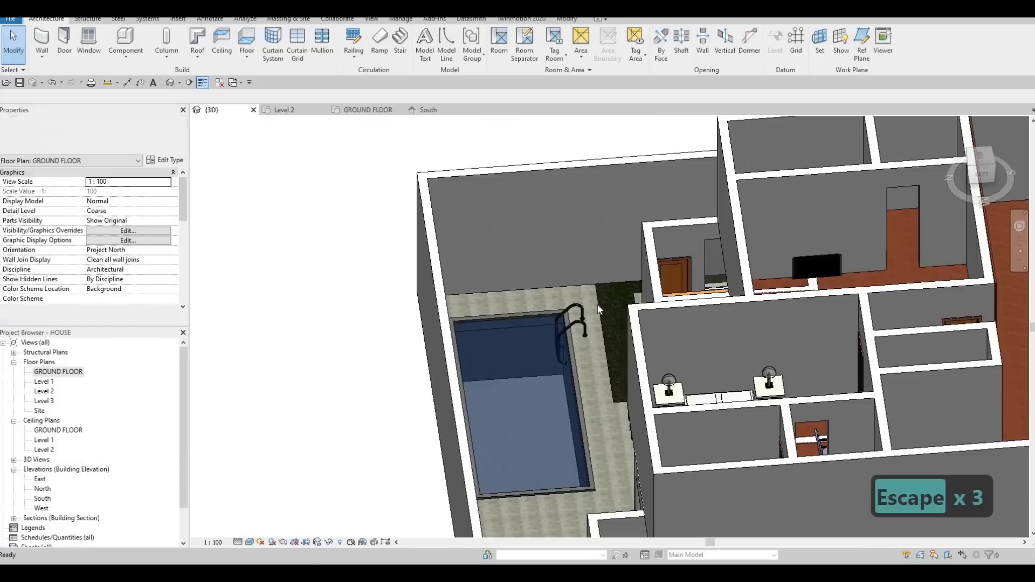
pyautogui.press('Escape')
pyautogui.keyDown('shift'); pyautogui.moveTo(753, 290); pyautogui.dragTo(774, 289, button='middle'); pyautogui.keyUp('shift')
pyautogui.keyDown('shift'); pyautogui.moveTo(422, 251); pyautogui.dragTo(432, 268, button='middle'); pyautogui.keyUp('shift')
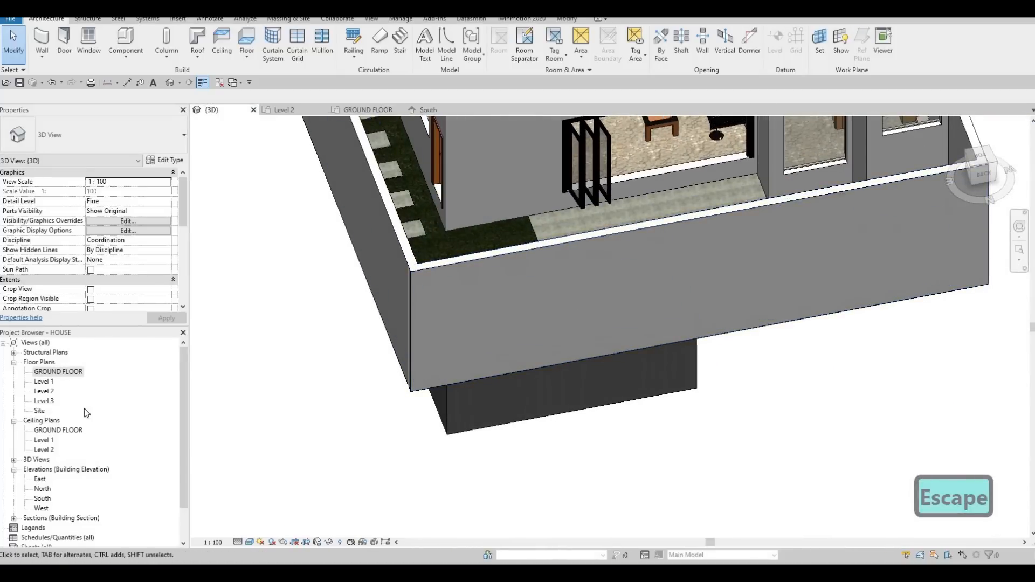
pyautogui.doubleClick(41, 500)
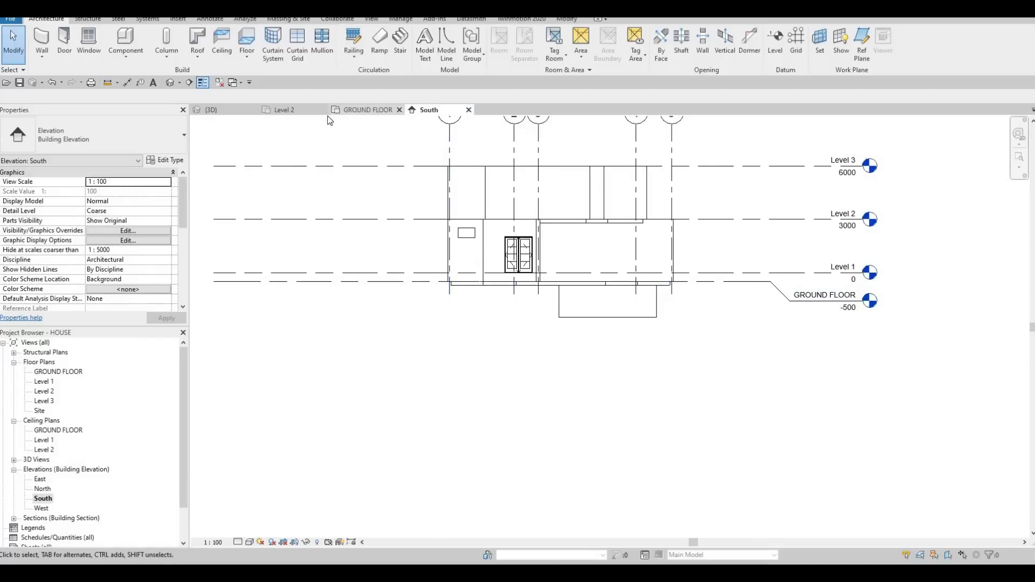
pyautogui.click(369, 113)
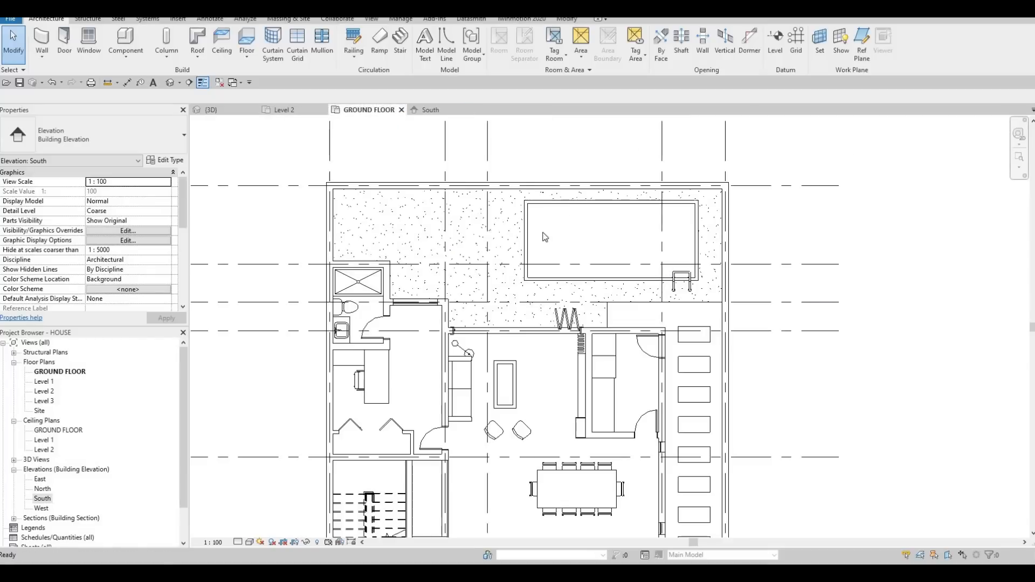
# Step: Start a new floor on the ground floor and duplicate the FLOOR 5 type as FLOOR 6
pyautogui.press('Escape')
pyautogui.scroll(3, 534, 270)
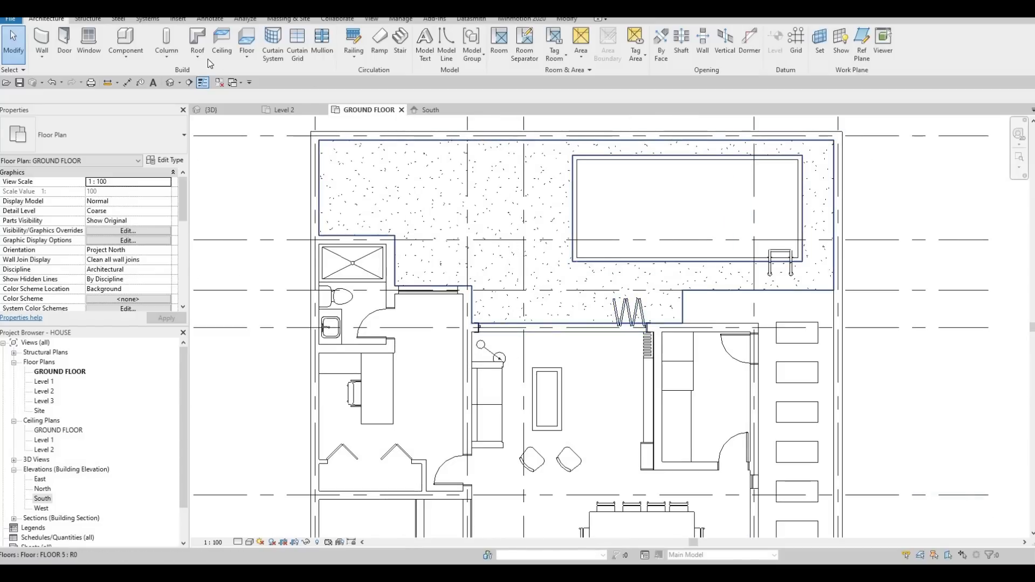
pyautogui.click(247, 38)
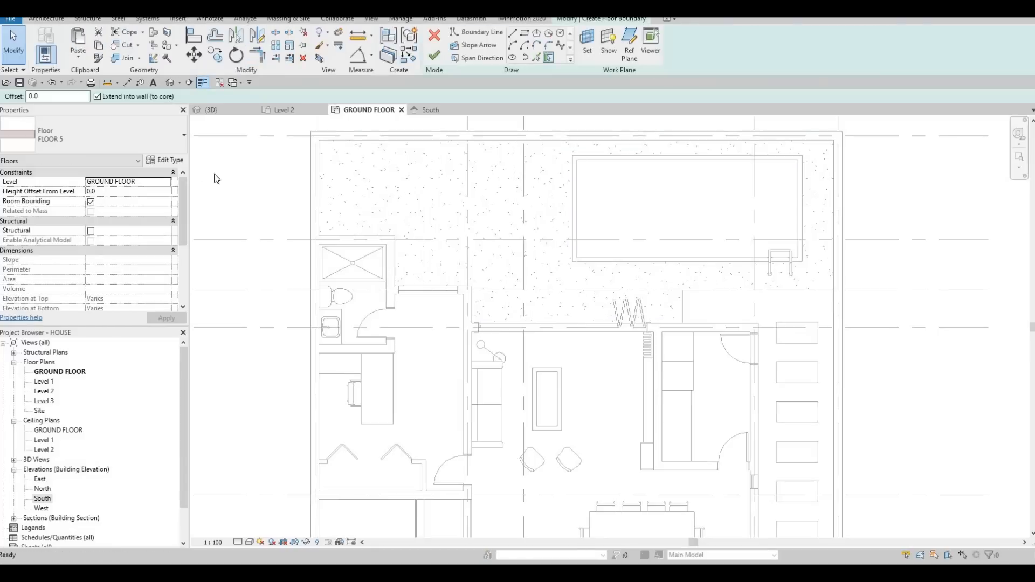
pyautogui.click(173, 160)
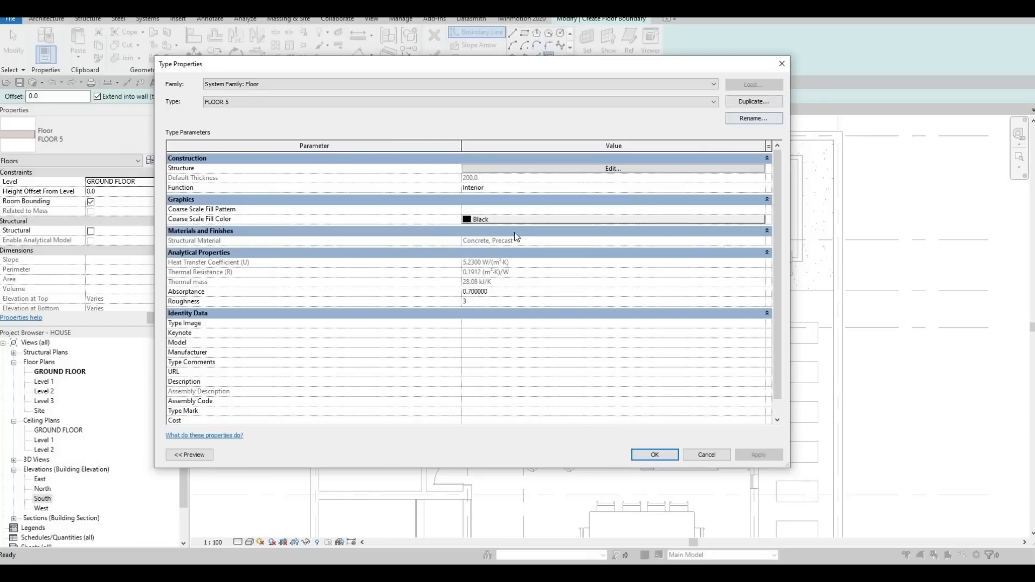
pyautogui.click(753, 102)
pyautogui.click(474, 289)
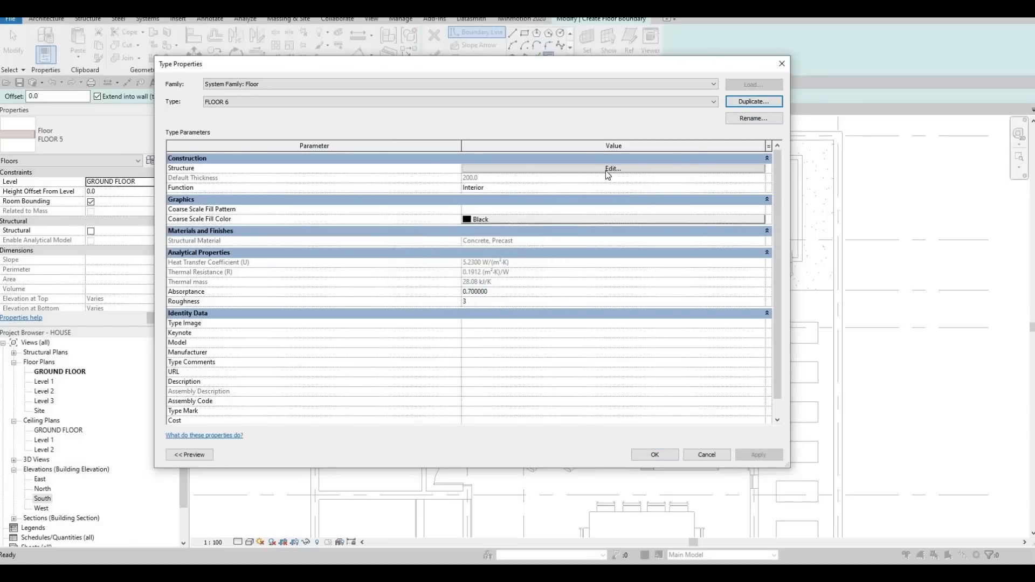
# Step: Set FLOOR 6's structure layer material to Maple - Semigloss from the AEC wood materials and accept the type changes
pyautogui.click(478, 169)
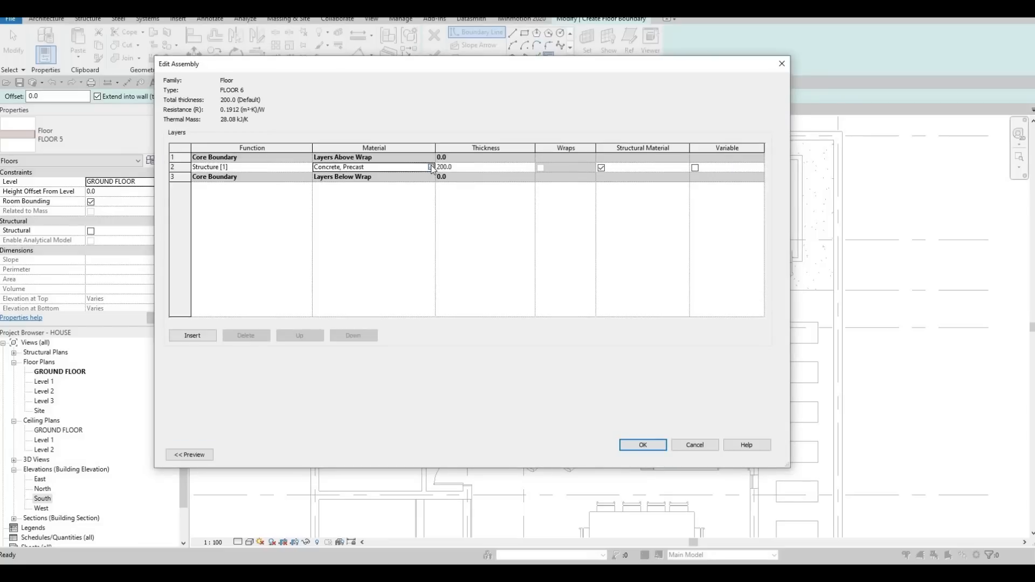
pyautogui.click(431, 167)
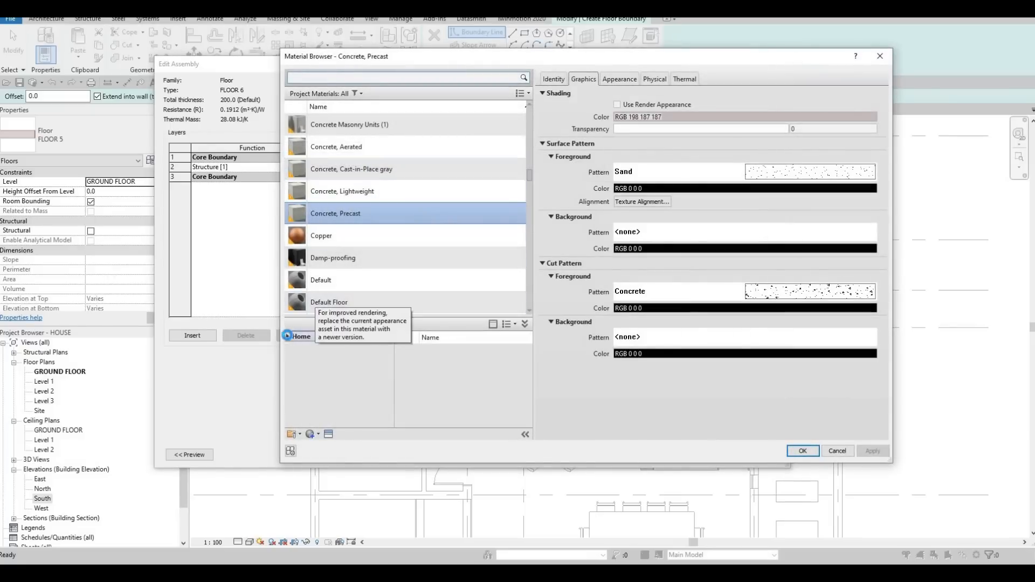
pyautogui.click(287, 336)
pyautogui.click(292, 357)
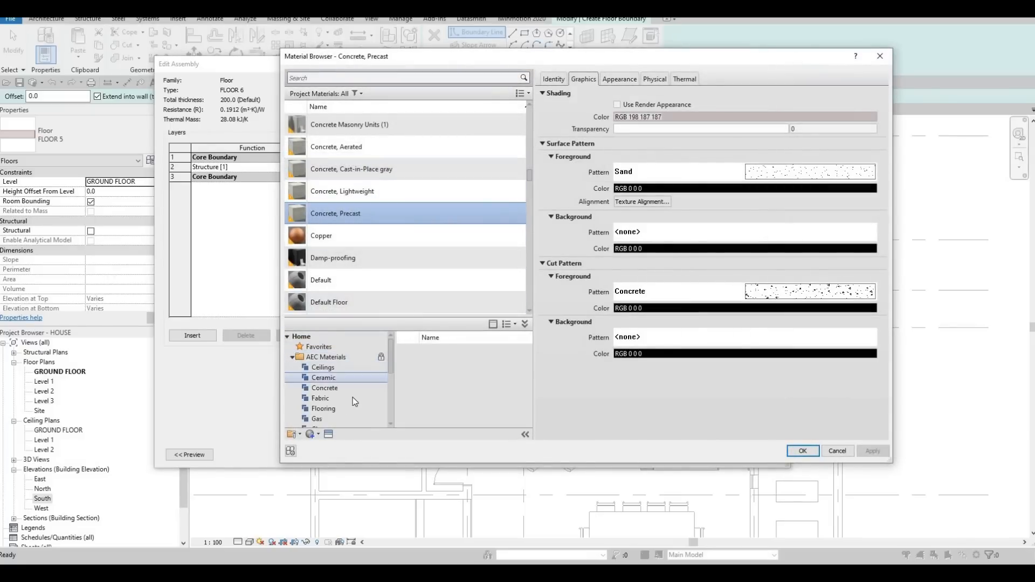
pyautogui.scroll(-4, 353, 397)
pyautogui.click(319, 418)
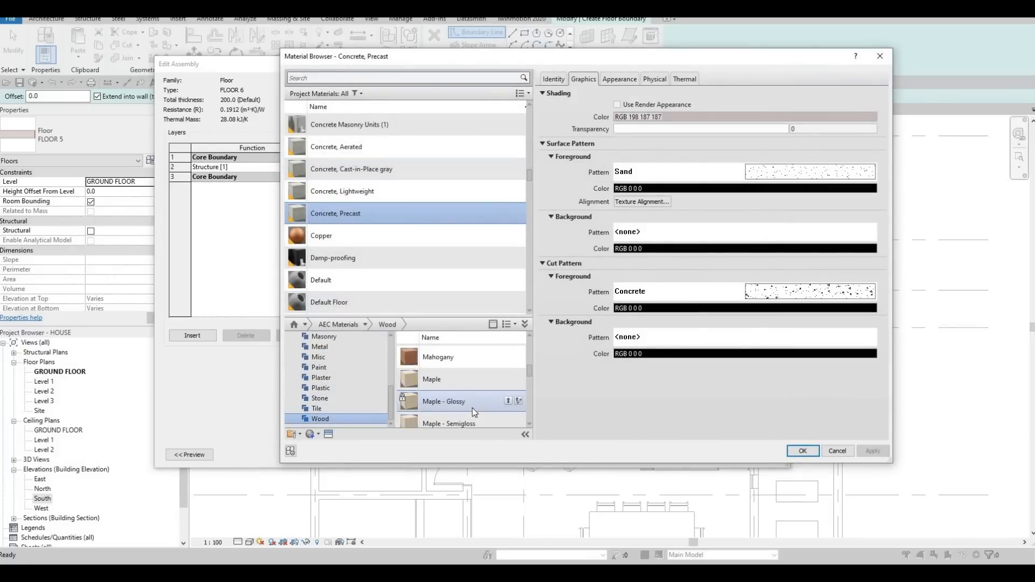
pyautogui.click(510, 418)
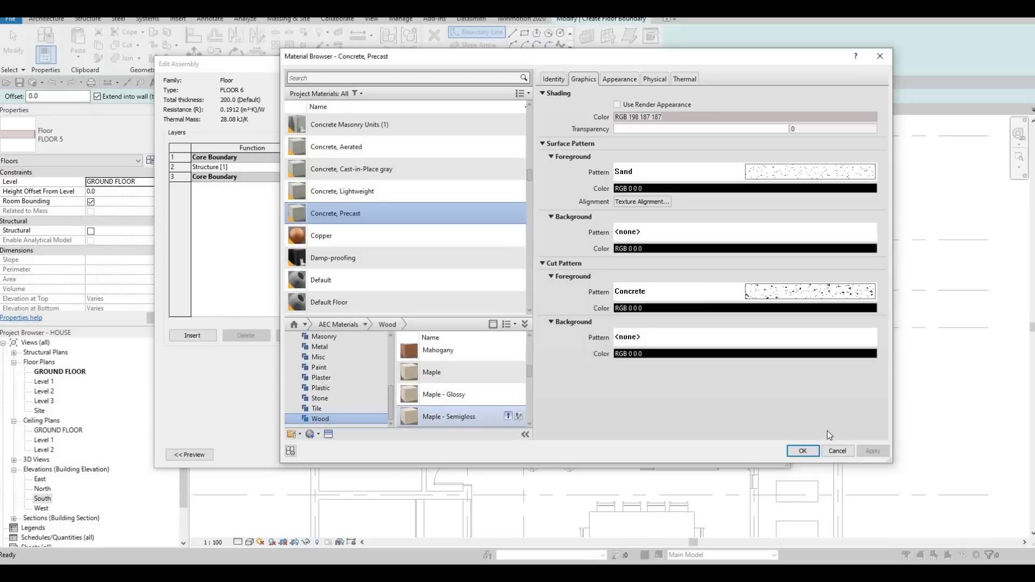
pyautogui.click(802, 451)
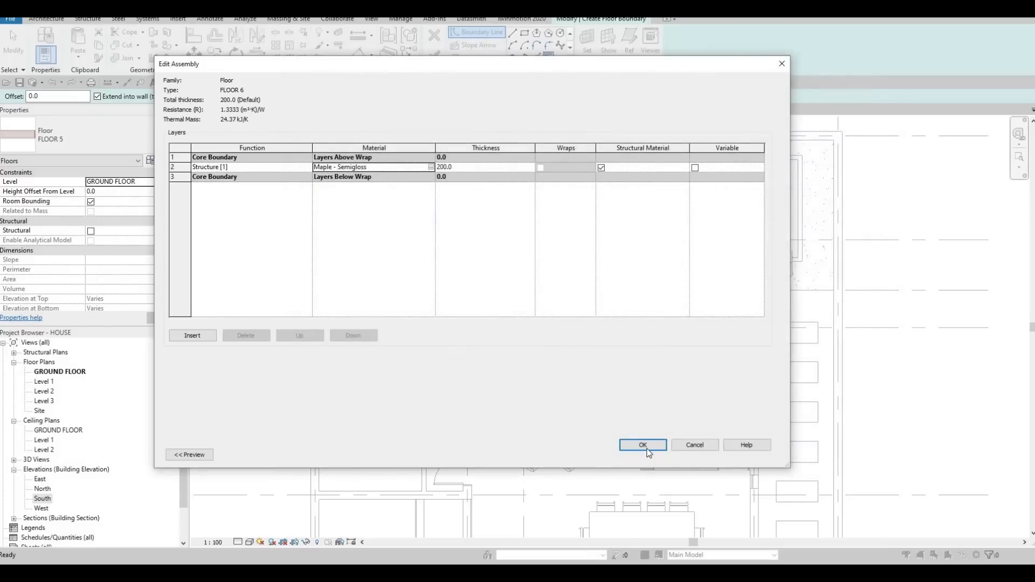
pyautogui.click(641, 444)
pyautogui.click(655, 455)
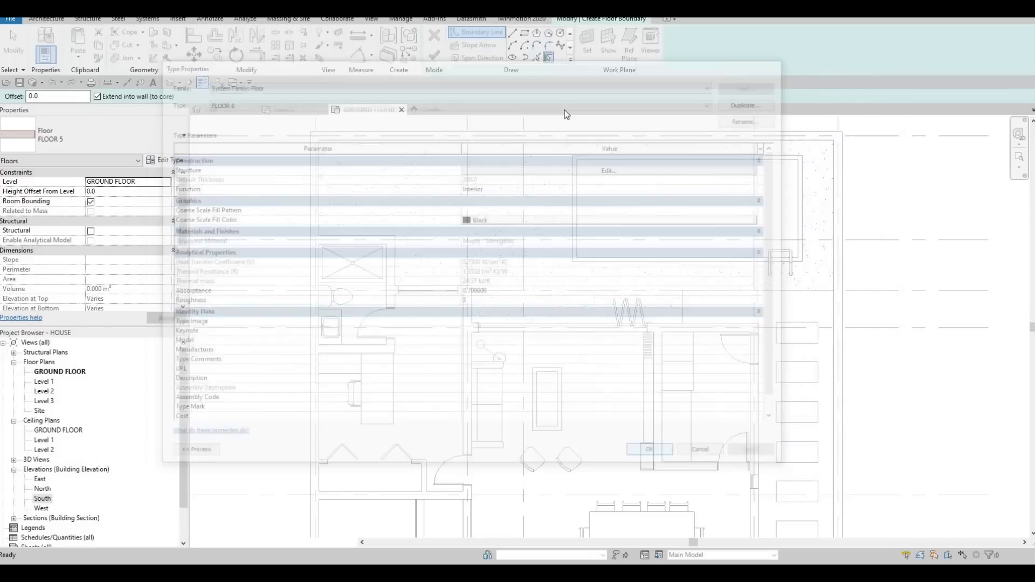
# Step: Sketch a rectangular boundary from the yard wall corner to the bathroom wall, and add lines along the bathroom side and sliding door walls
pyautogui.click(525, 32)
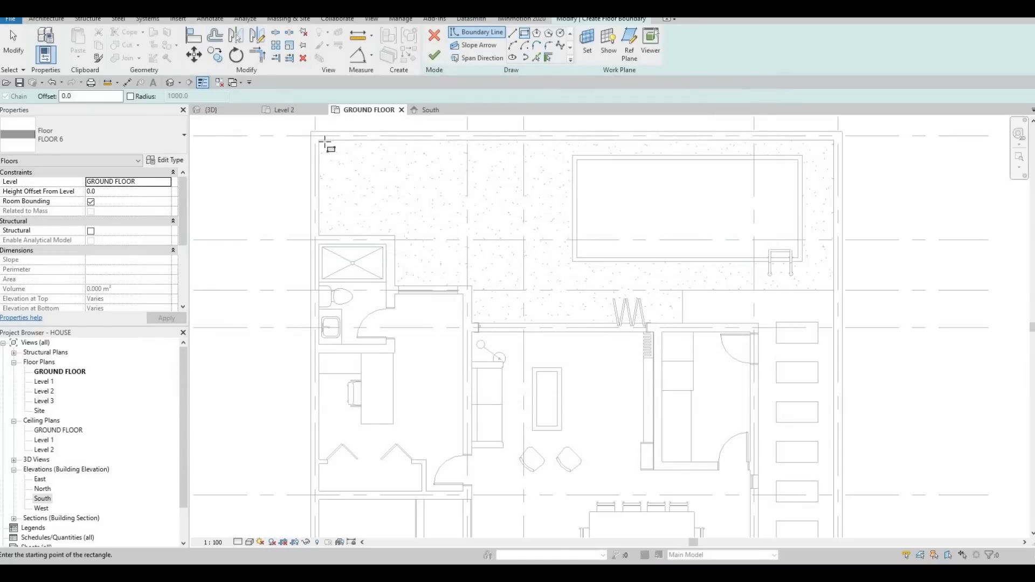
pyautogui.click(318, 141)
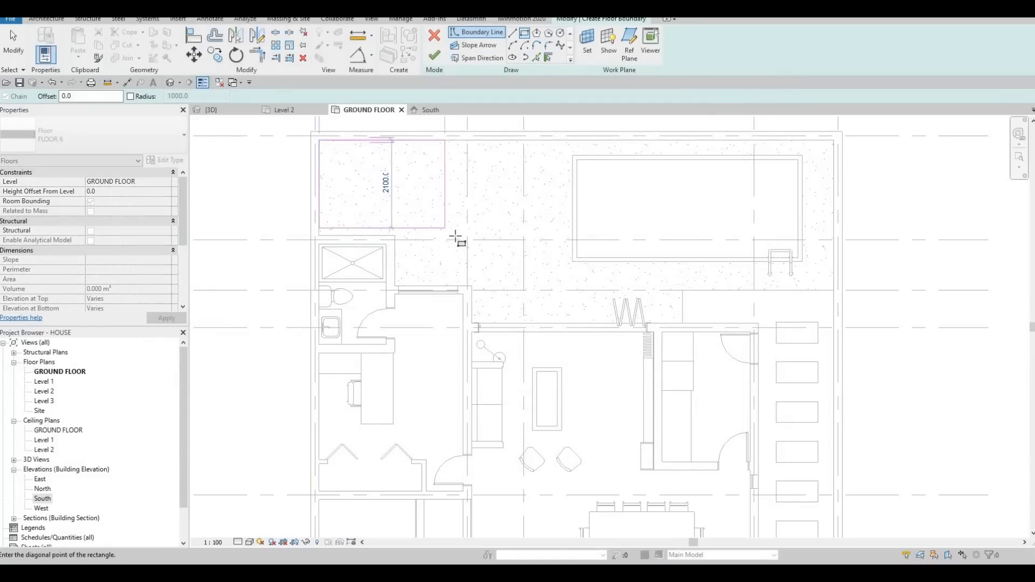
pyautogui.click(457, 235)
pyautogui.press('Escape')
pyautogui.click(536, 58)
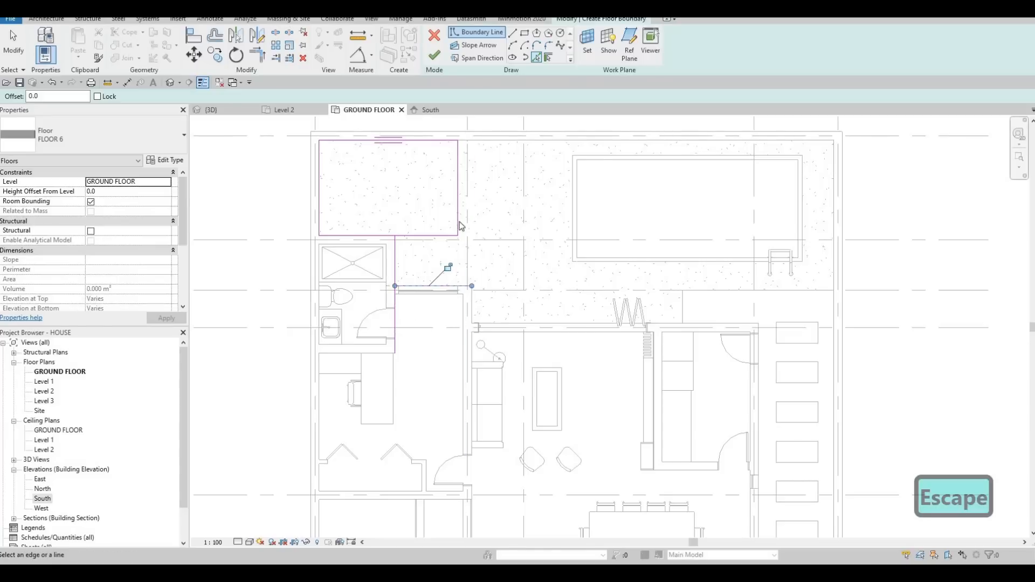
pyautogui.press('Escape')
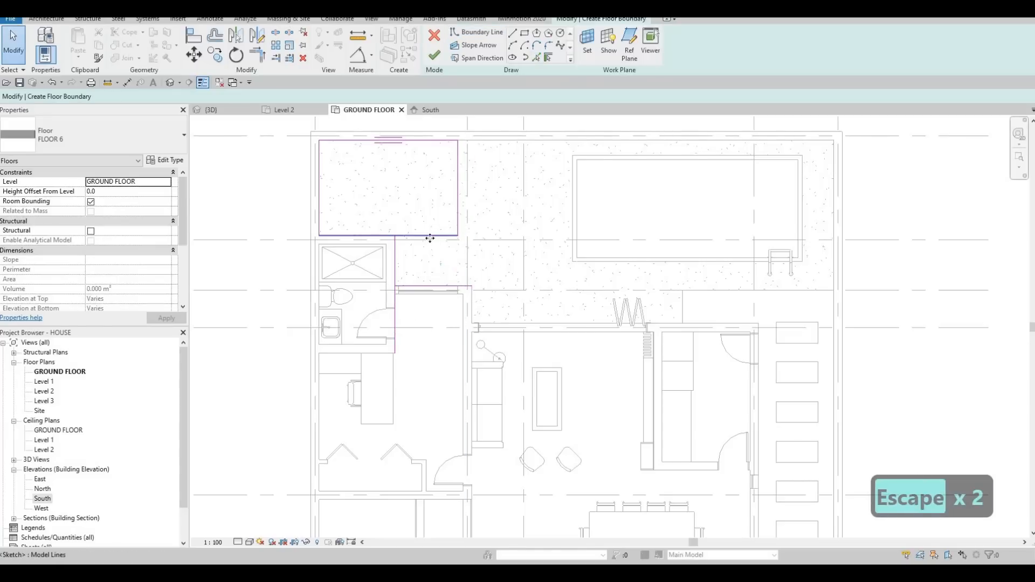
# Step: Trim the boundary lines into corners around the bathroom's exterior wall and at the sliding door wall
pyautogui.click(430, 238)
pyautogui.press('Escape')
pyautogui.press('t')
pyautogui.press('r')
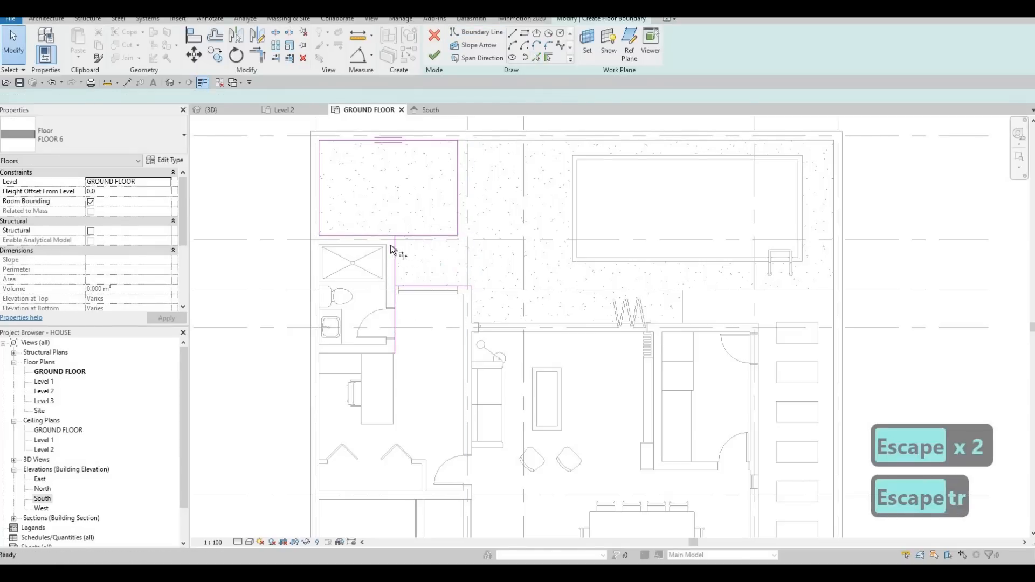
pyautogui.click(395, 279)
pyautogui.click(407, 286)
pyautogui.click(396, 271)
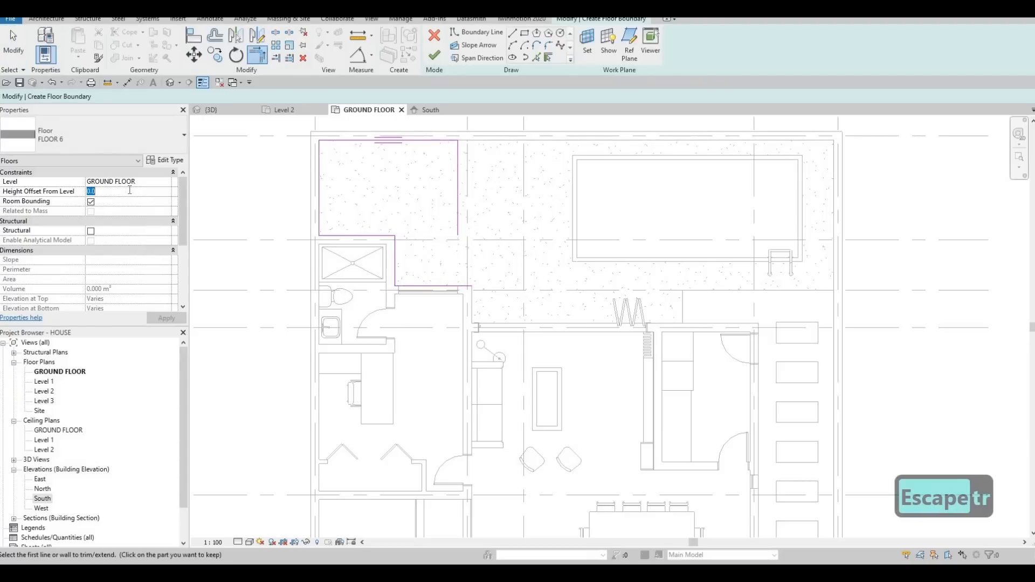
# Step: Set the floor's height offset from level to 200 and move the boundary edge facing the pool onto the nearby gridline
pyautogui.write('200')
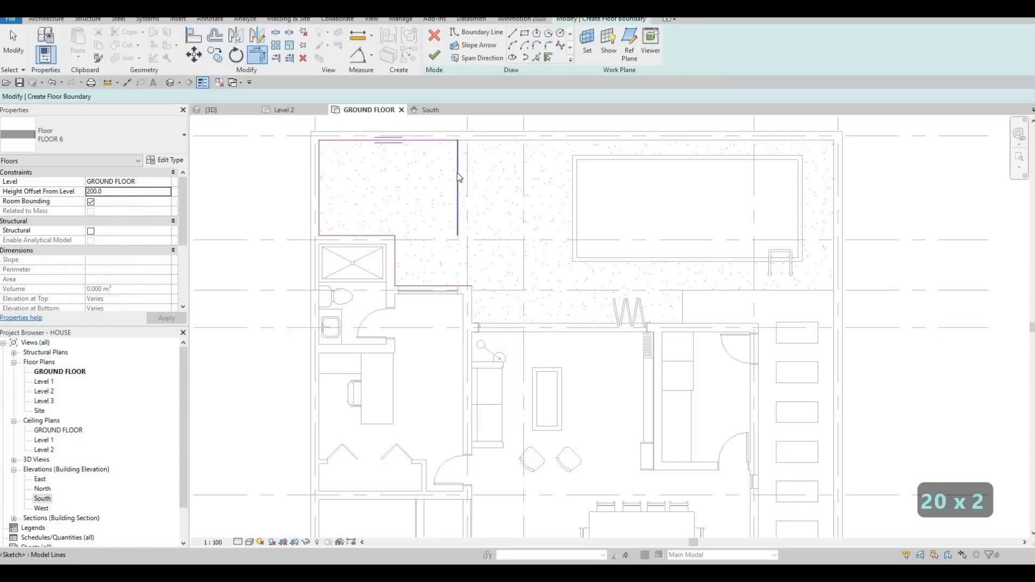
pyautogui.press('Escape')
pyautogui.press('Escape')
pyautogui.moveTo(459, 164)
pyautogui.mouseDown()
pyautogui.moveTo(479, 164)
pyautogui.moveTo(460, 164)
pyautogui.mouseUp()
pyautogui.press('Escape')
pyautogui.press('Escape')
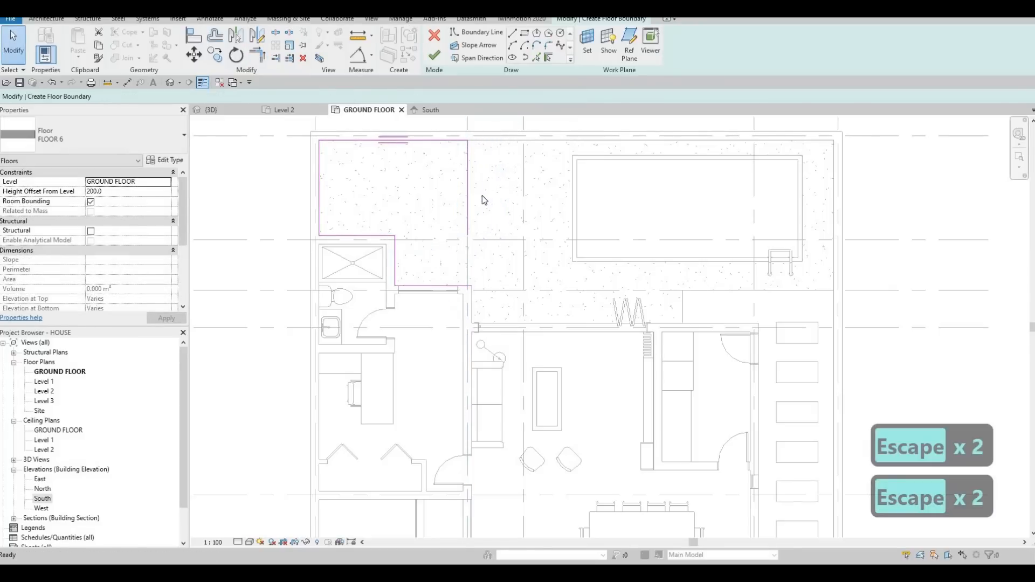
# Step: Trim the pool-facing boundary edge and the sliding door wall line into a corner, closing the loop
pyautogui.press('Escape')
pyautogui.press('t')
pyautogui.press('r')
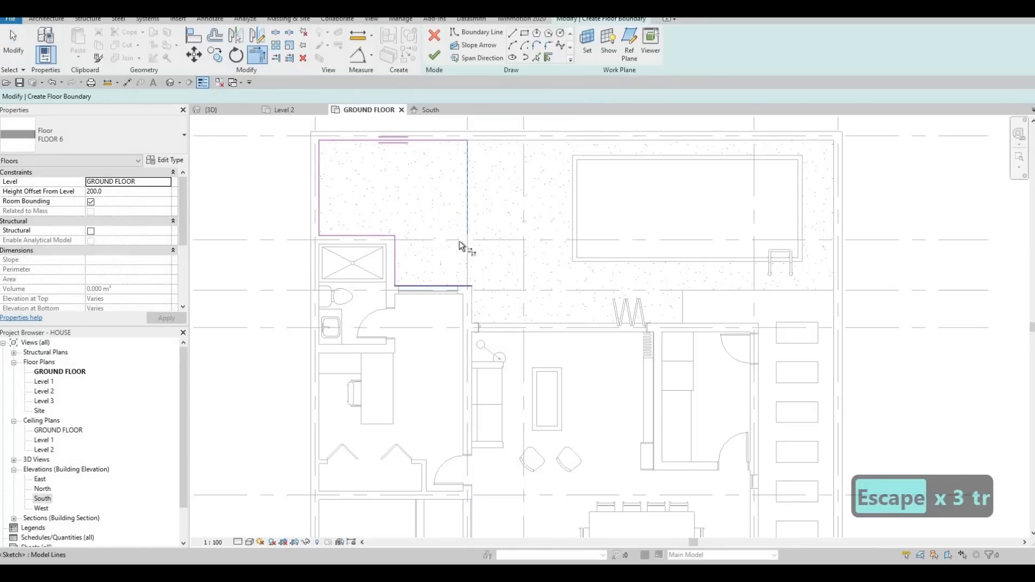
pyautogui.press('Escape')
pyautogui.press('Escape')
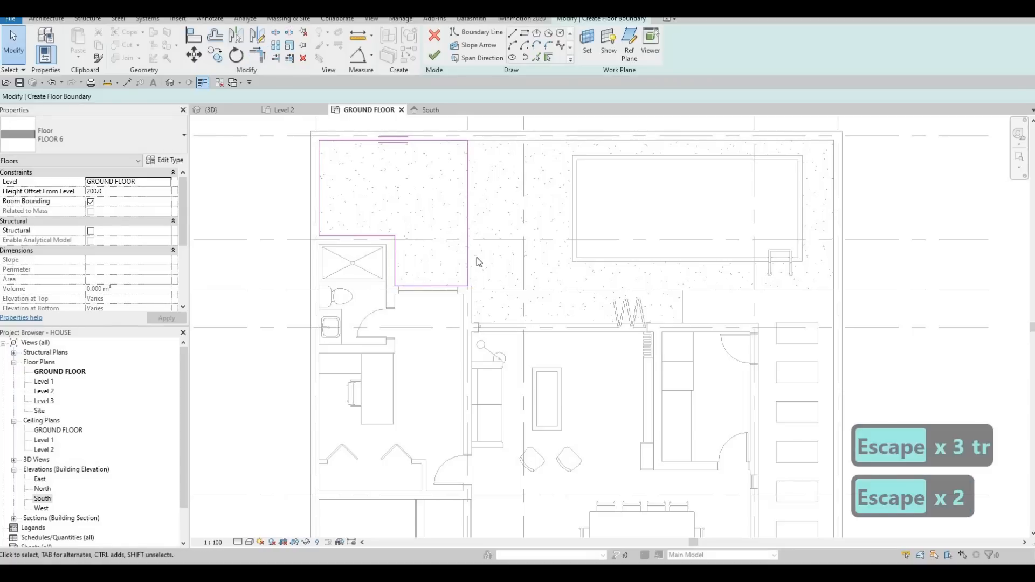
# Step: Align the pool-facing boundary edge with the outer face of the exterior wall beside the sliding door
pyautogui.press('a')
pyautogui.press('l')
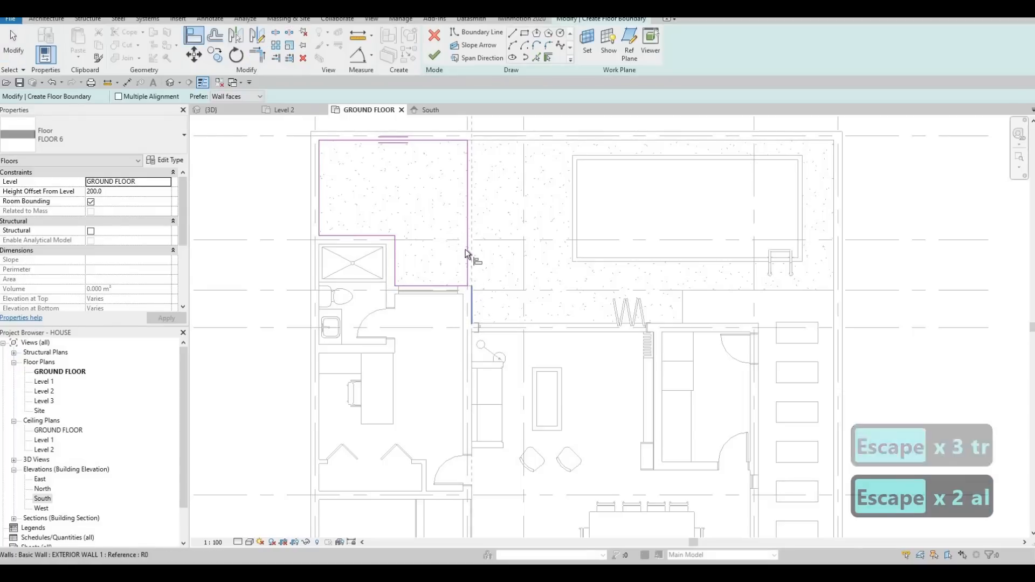
pyautogui.click(468, 249)
pyautogui.click(467, 216)
pyautogui.press('Escape')
pyautogui.press('Escape')
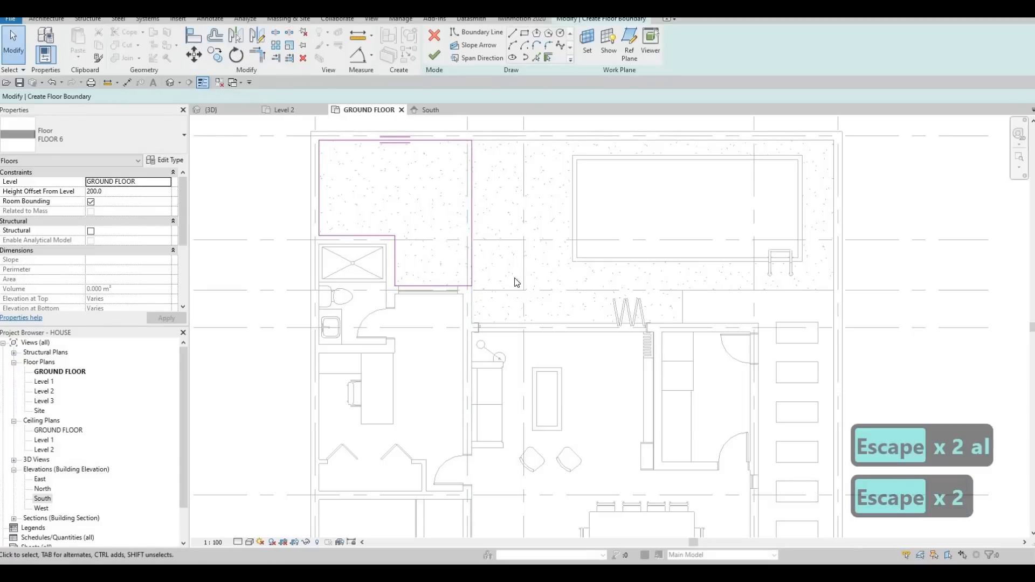
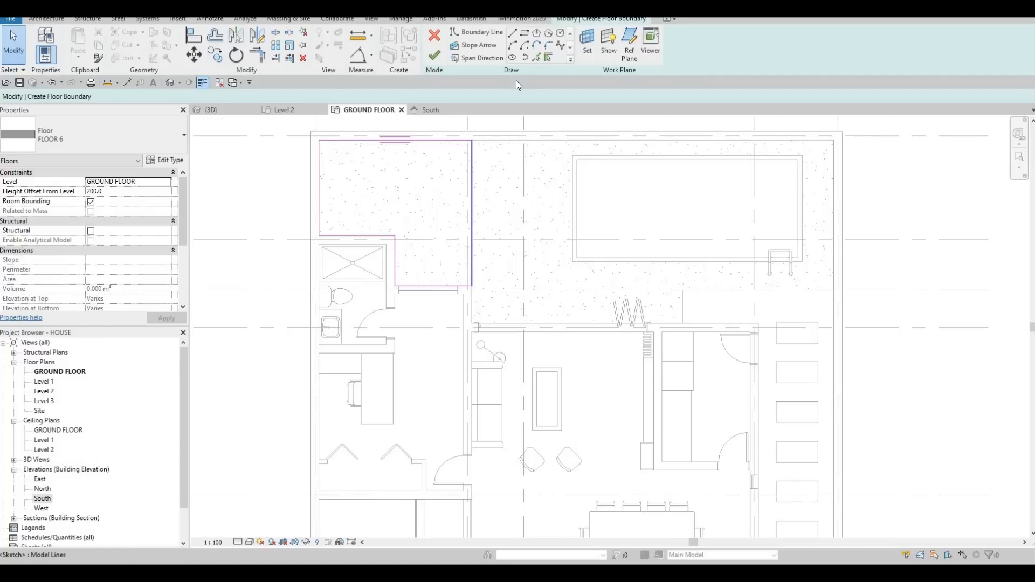
# Step: Draw boundary lines extending the deck along the folding door wall, about 1100 mm deep, and back to the pool-facing edge
pyautogui.press('Escape')
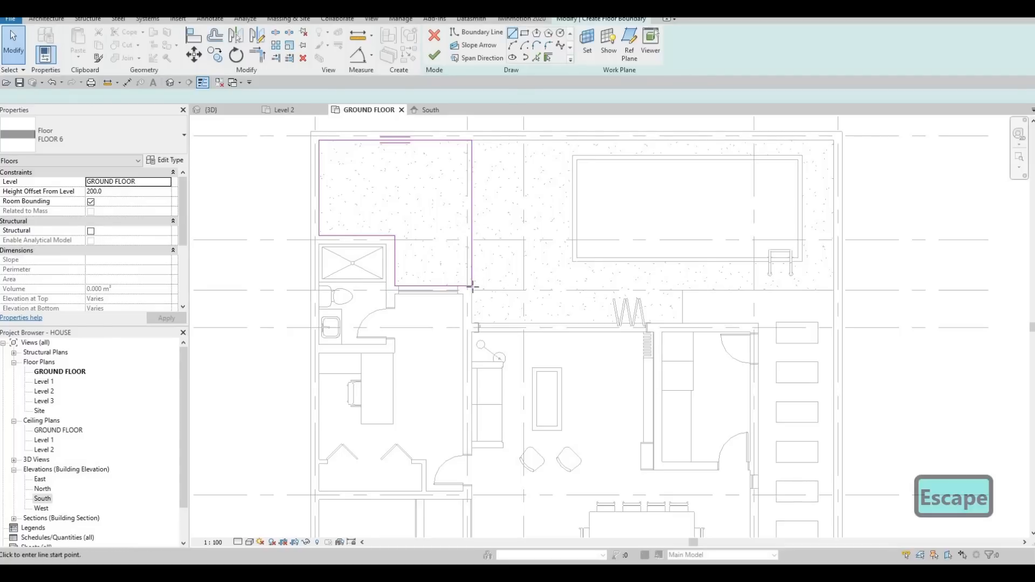
pyautogui.click(473, 287)
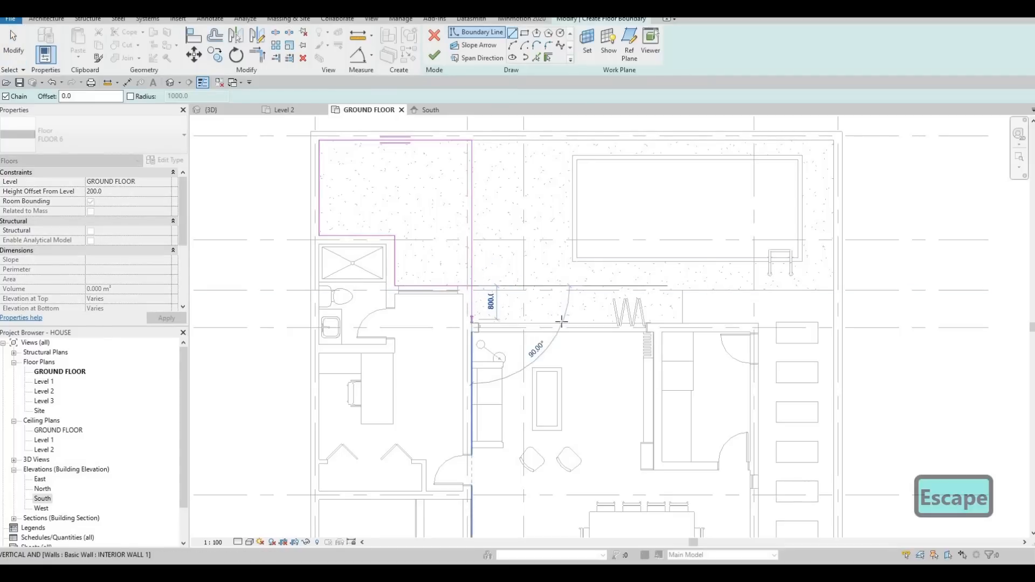
pyautogui.click(655, 324)
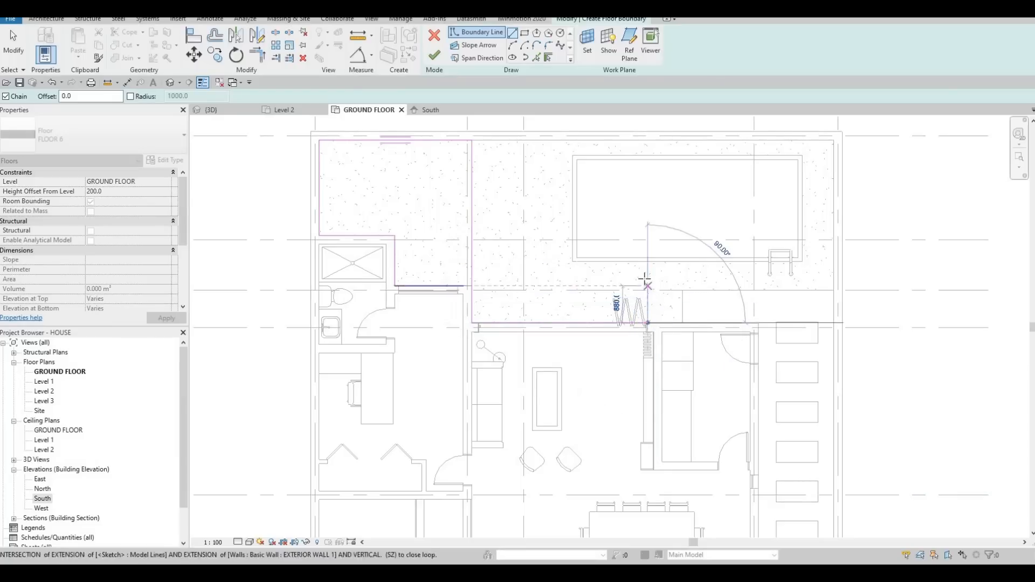
pyautogui.click(568, 276)
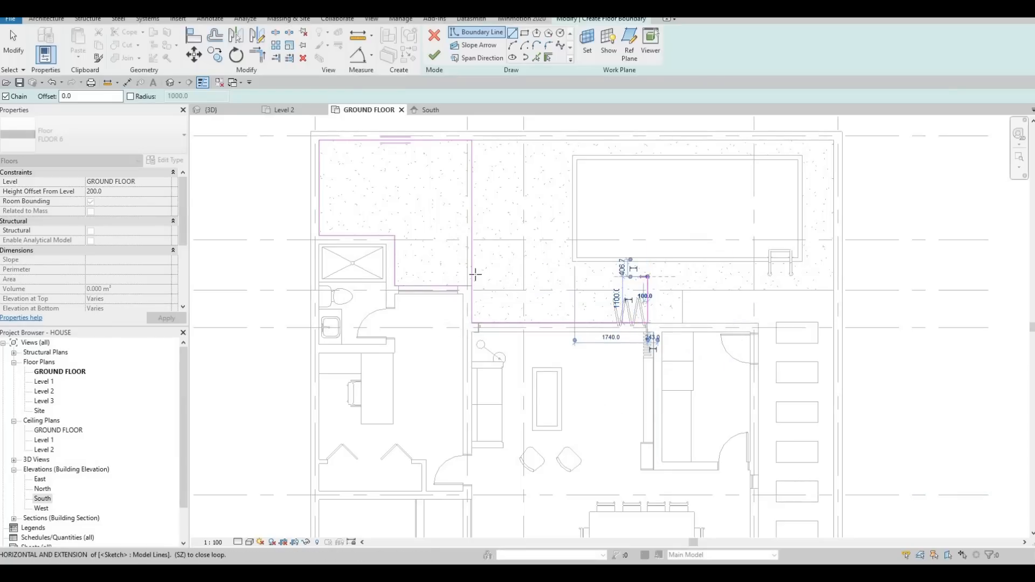
pyautogui.click(472, 276)
pyautogui.press('Escape')
pyautogui.press('Escape')
pyautogui.press('Escape')
# Step: Trim the extension's outer line and the pool-facing boundary edge into a corner to form one continuous loop
pyautogui.scroll(2, 475, 280)
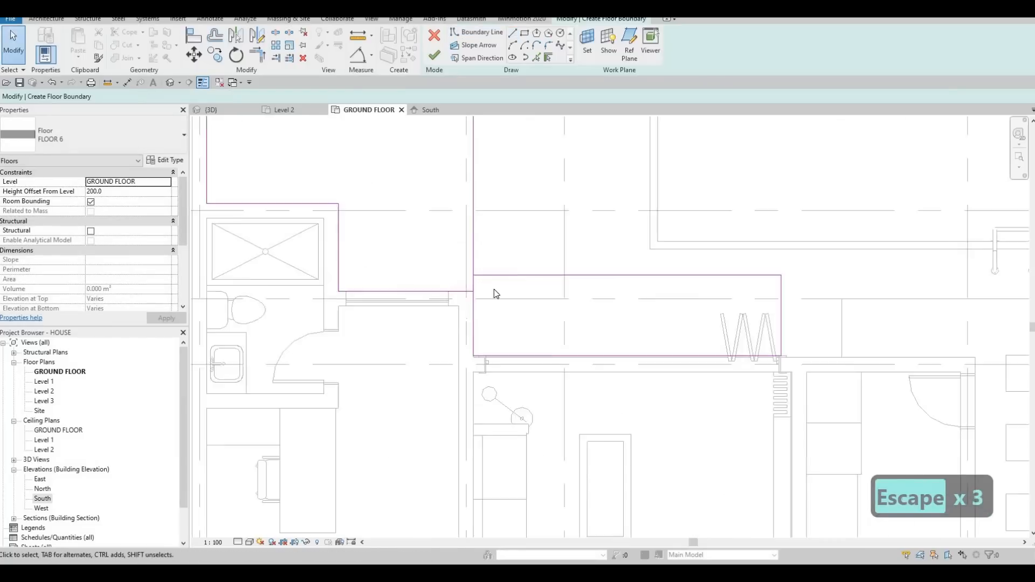
pyautogui.press('t')
pyautogui.press('r')
pyautogui.click(504, 275)
pyautogui.click(473, 256)
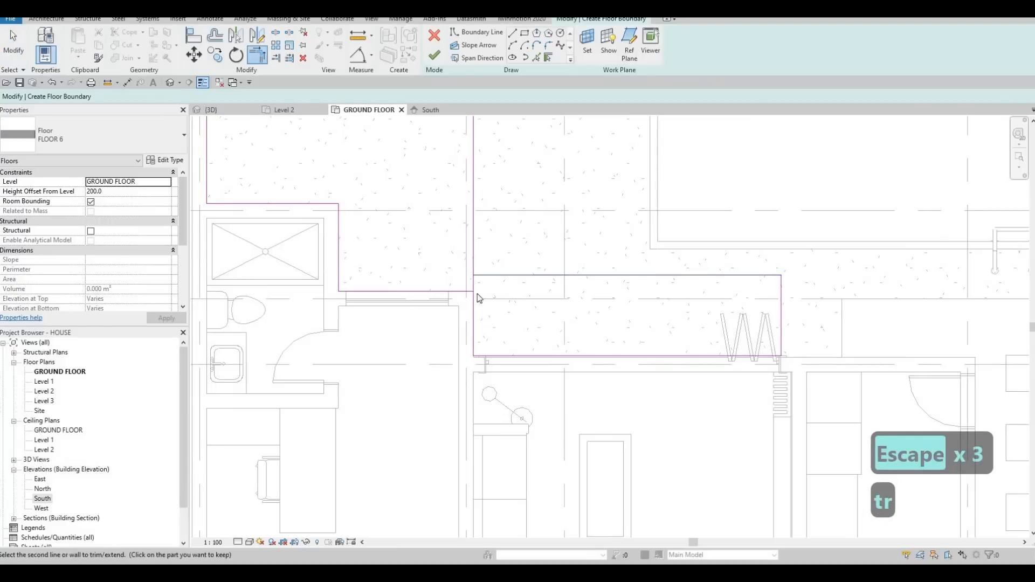
pyautogui.press('Escape')
pyautogui.press('Escape')
pyautogui.scroll(-2, 516, 353)
pyautogui.scroll(2, 515, 351)
pyautogui.press('Escape')
pyautogui.press('Escape')
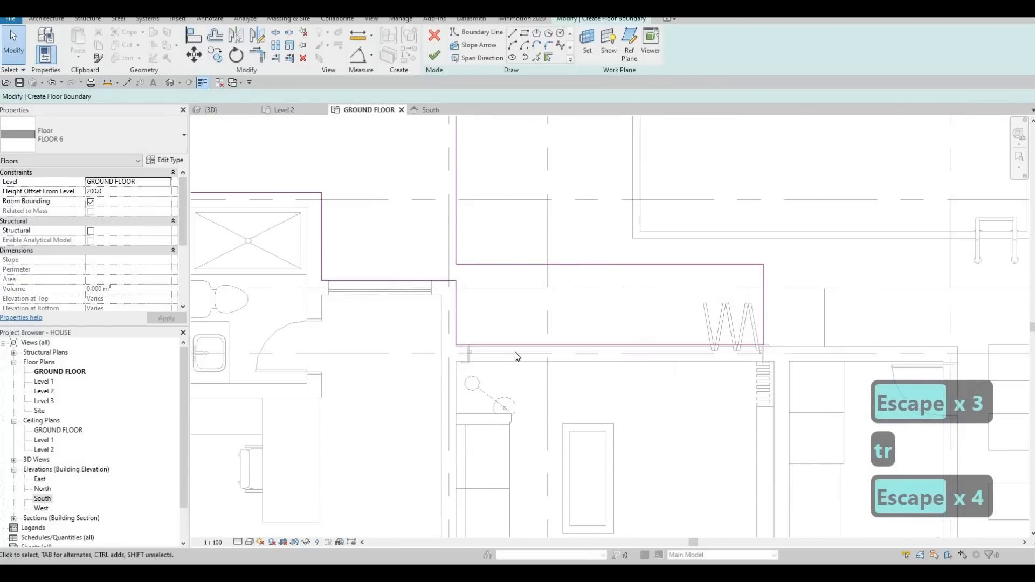
pyautogui.press('a')
pyautogui.press('l')
pyautogui.scroll(2, 526, 343)
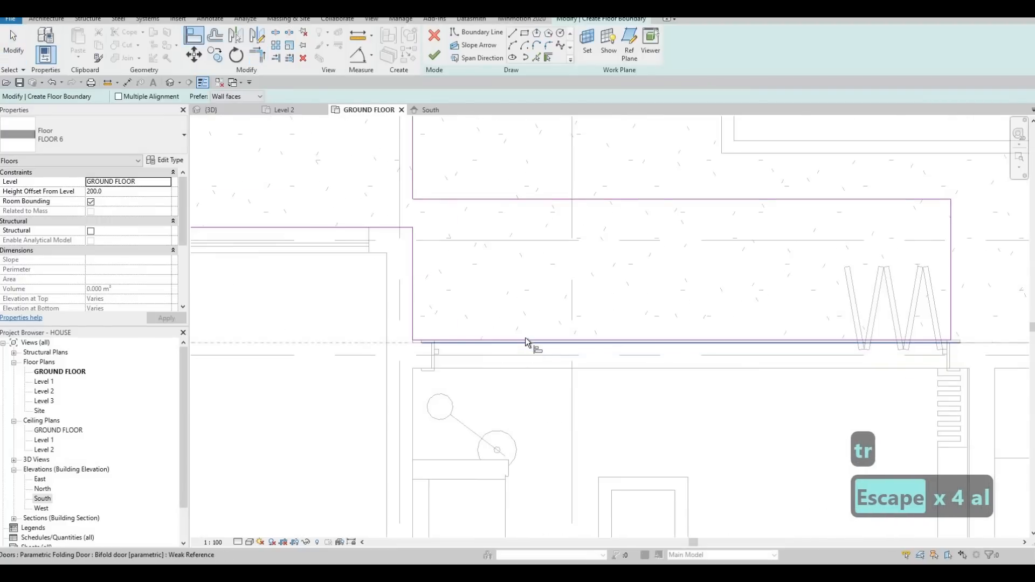
pyautogui.press('Escape')
pyautogui.scroll(-5, 496, 296)
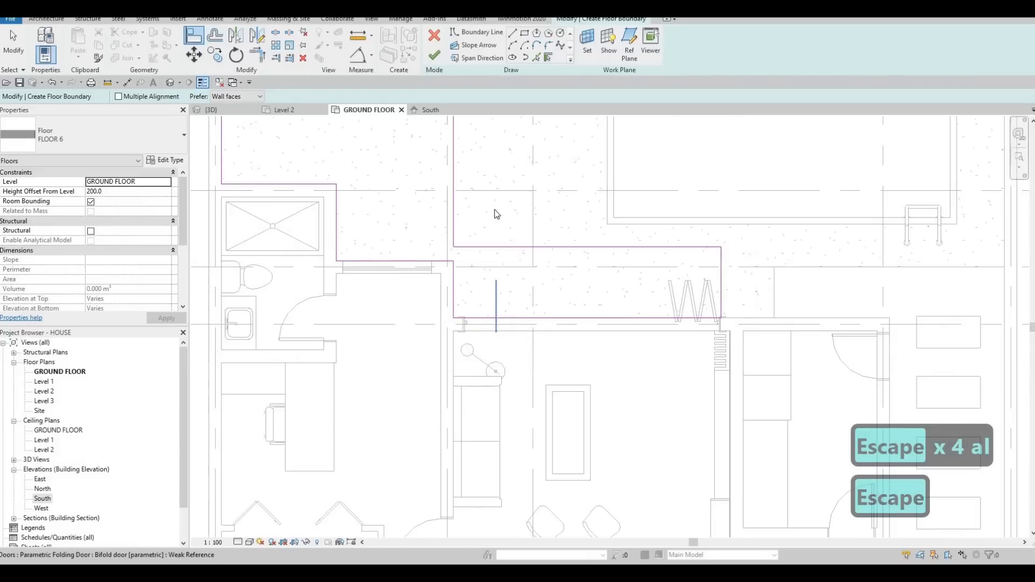
pyautogui.press('Escape')
# Step: Finish the deck floor sketch and view the deck from the pool side in the 3D view
pyautogui.click(434, 58)
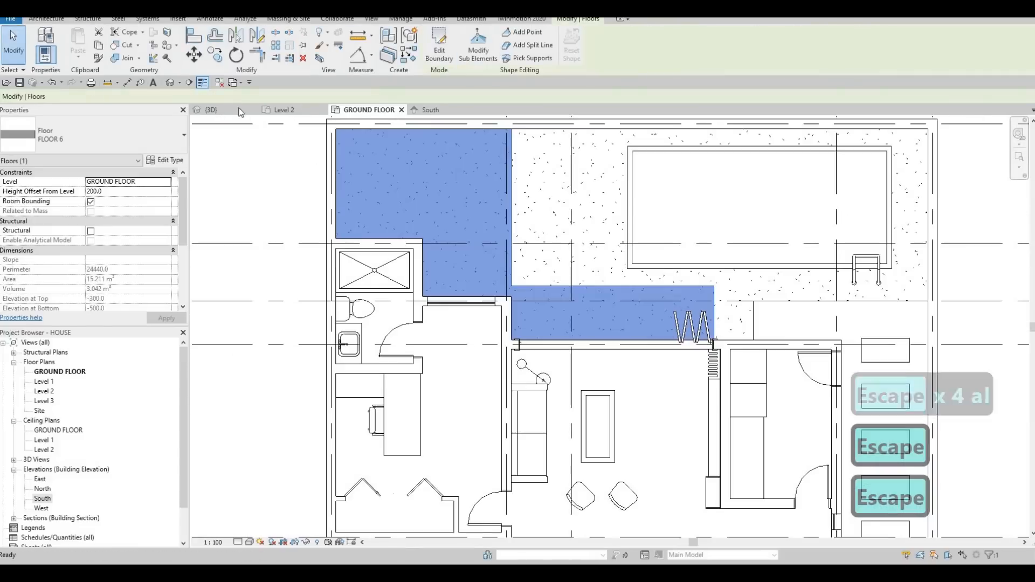
pyautogui.click(212, 110)
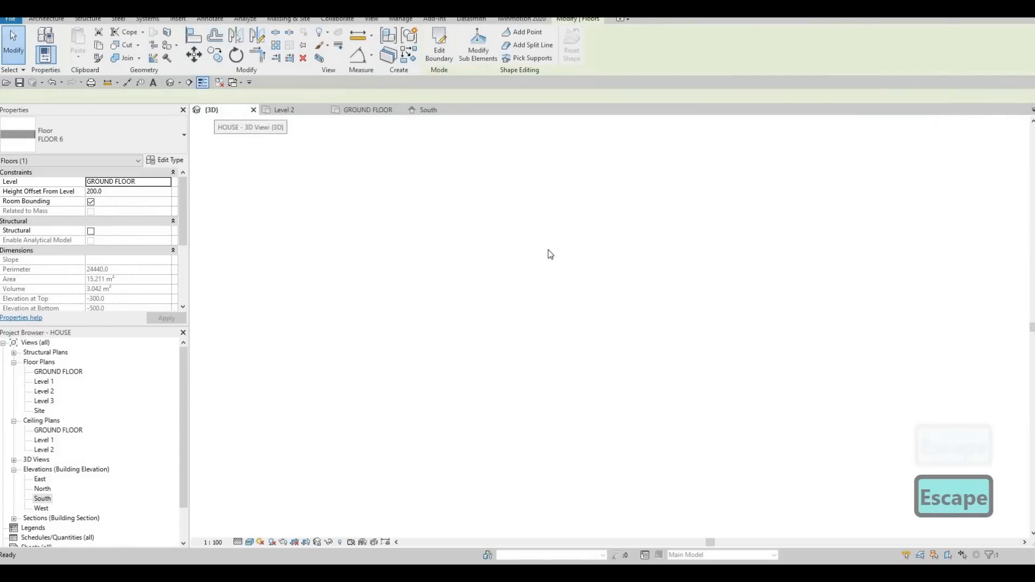
pyautogui.press('Escape')
pyautogui.keyDown('shift'); pyautogui.moveTo(681, 244); pyautogui.dragTo(490, 193, button='middle'); pyautogui.keyUp('shift')
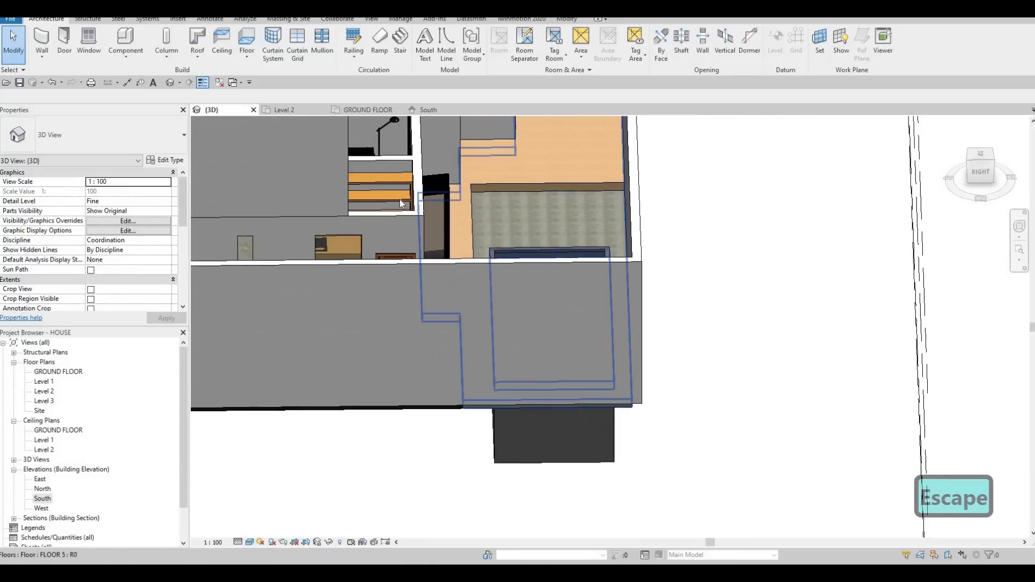
# Step: Edit the deck floor's boundary, moving its pool-facing edge onto gridline 3, and finish the sketch
pyautogui.click(477, 166)
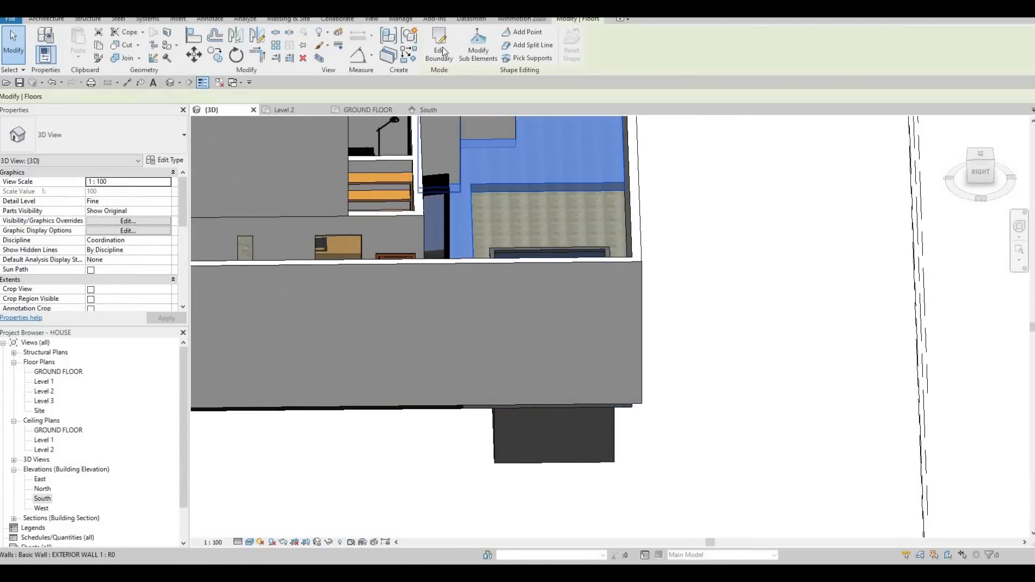
pyautogui.click(440, 46)
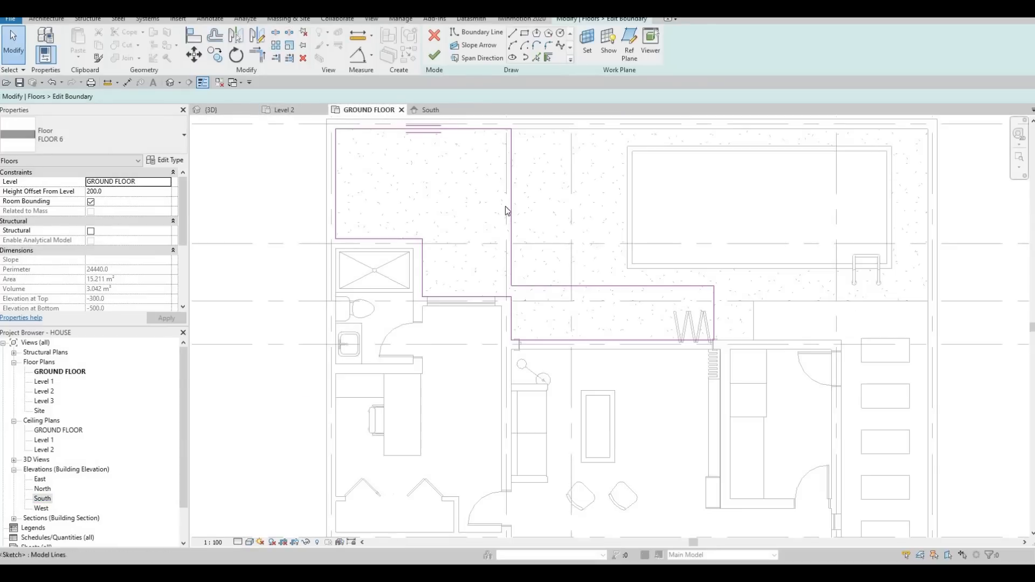
pyautogui.moveTo(548, 189); pyautogui.dragTo(569, 188)
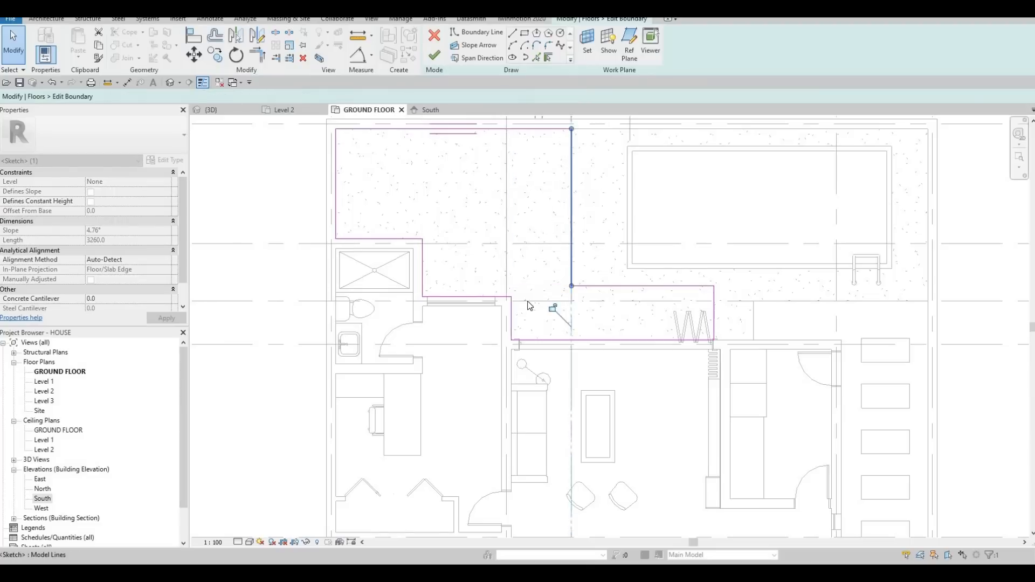
pyautogui.press('Escape')
pyautogui.scroll(-5, 539, 291)
pyautogui.scroll(-2, 549, 246)
pyautogui.scroll(5, 472, 273)
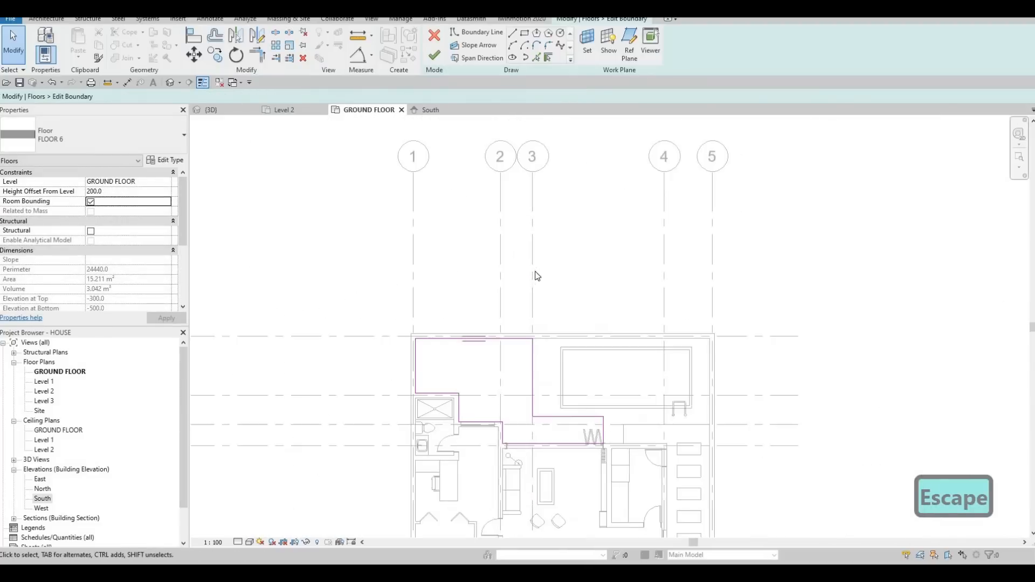
pyautogui.scroll(1, 540, 279)
pyautogui.moveTo(558, 300); pyautogui.dragTo(558, 263, button='middle')
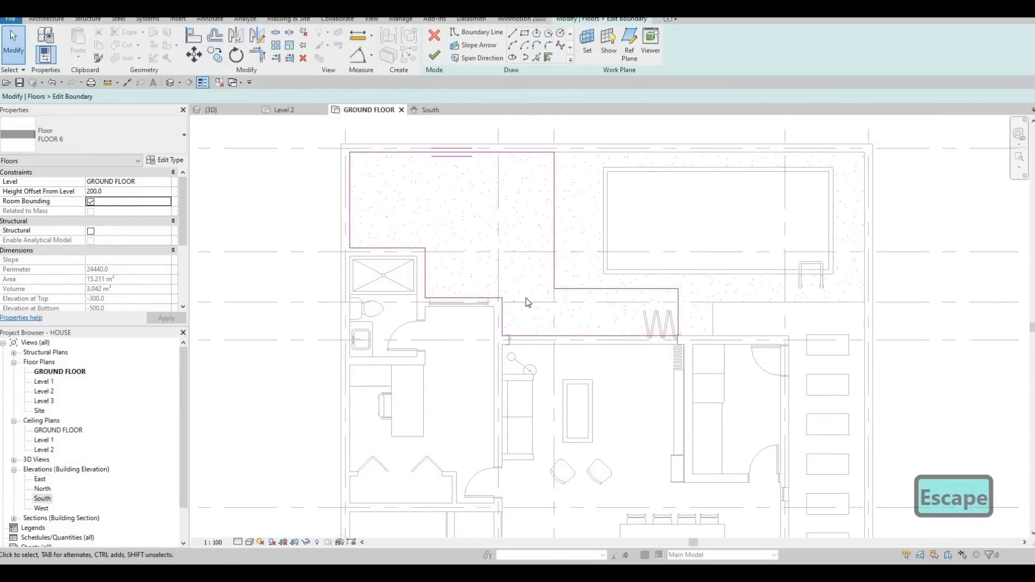
pyautogui.press('Escape')
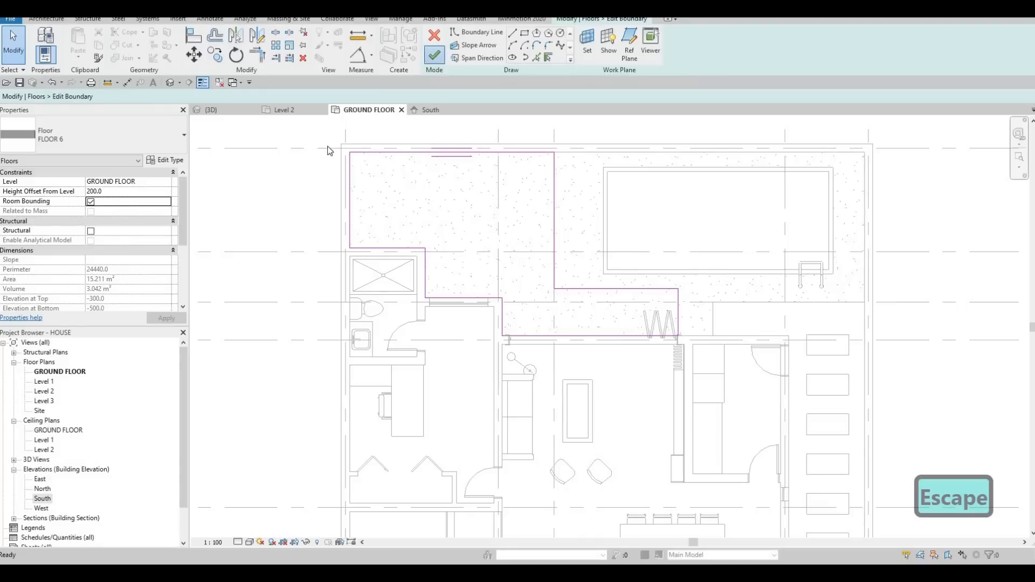
pyautogui.press('Escape')
pyautogui.press('Escape')
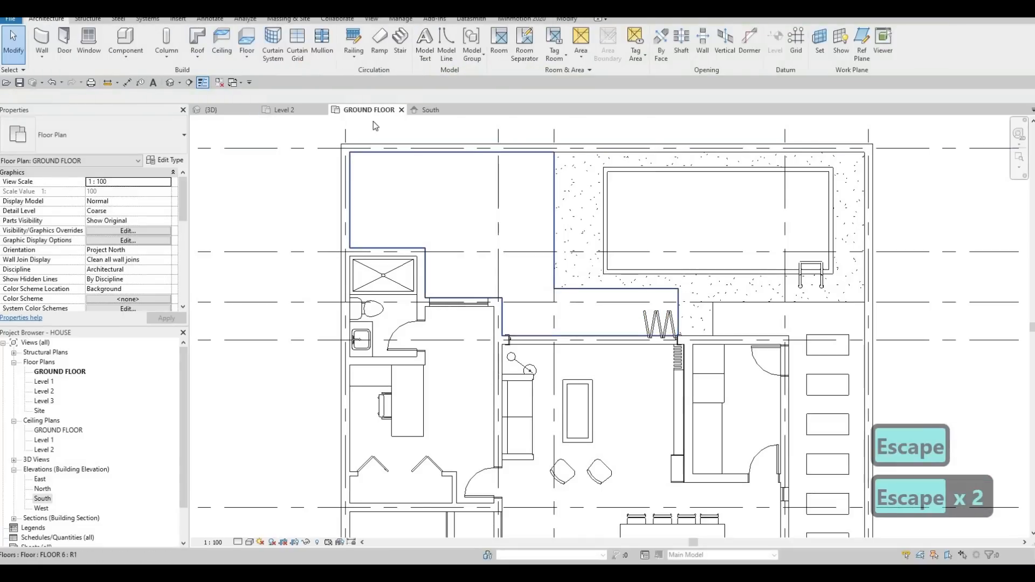
pyautogui.press('Escape')
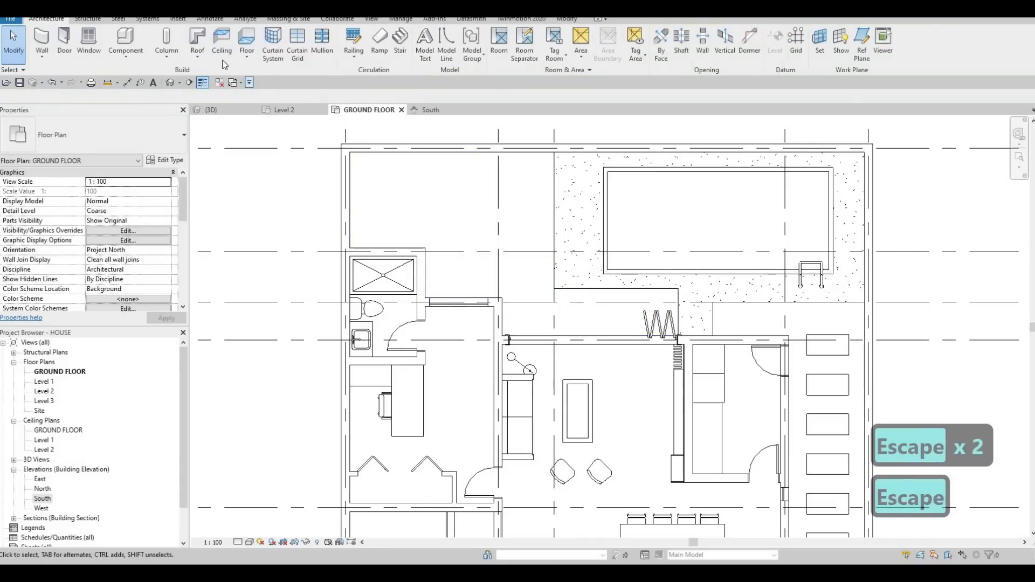
# Step: Create an in-place component in the Generic Models category and start an extrusion on the ground floor plan
pyautogui.click(125, 58)
pyautogui.click(155, 101)
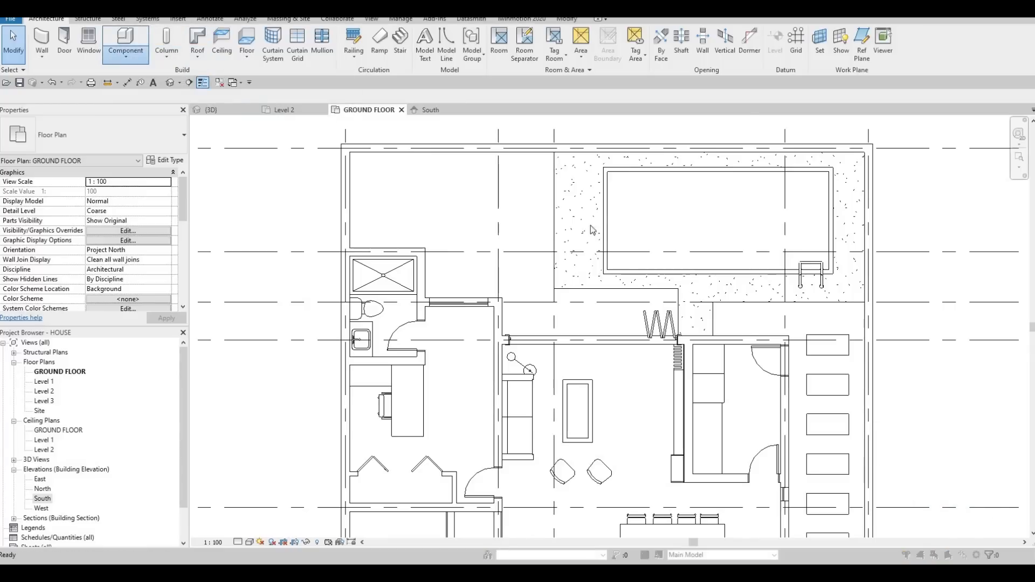
pyautogui.scroll(-4, 620, 226)
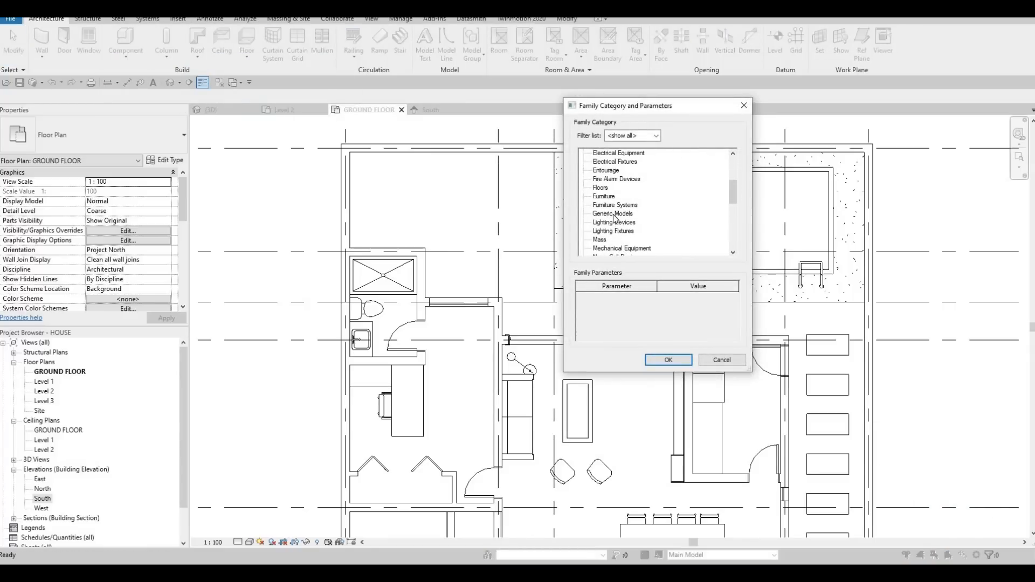
pyautogui.click(669, 360)
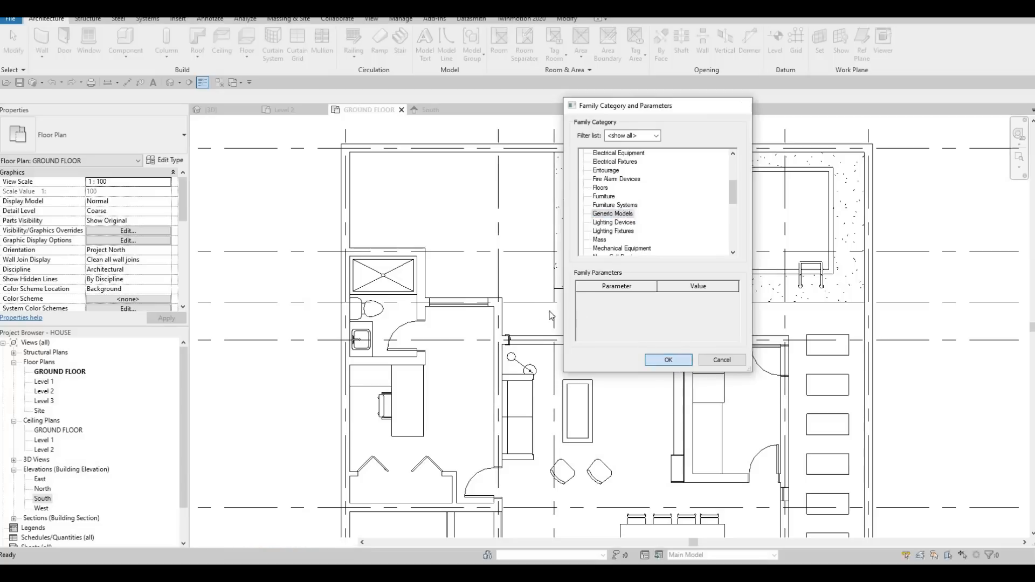
pyautogui.click(528, 307)
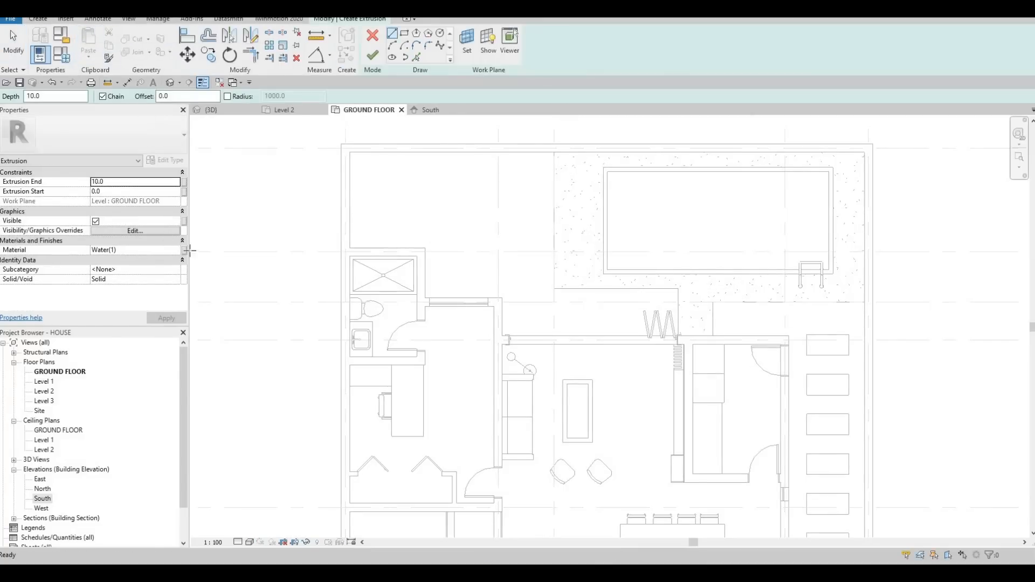
# Step: Assign the Maple - Semigloss material to the extrusion
pyautogui.click(174, 251)
pyautogui.click(177, 251)
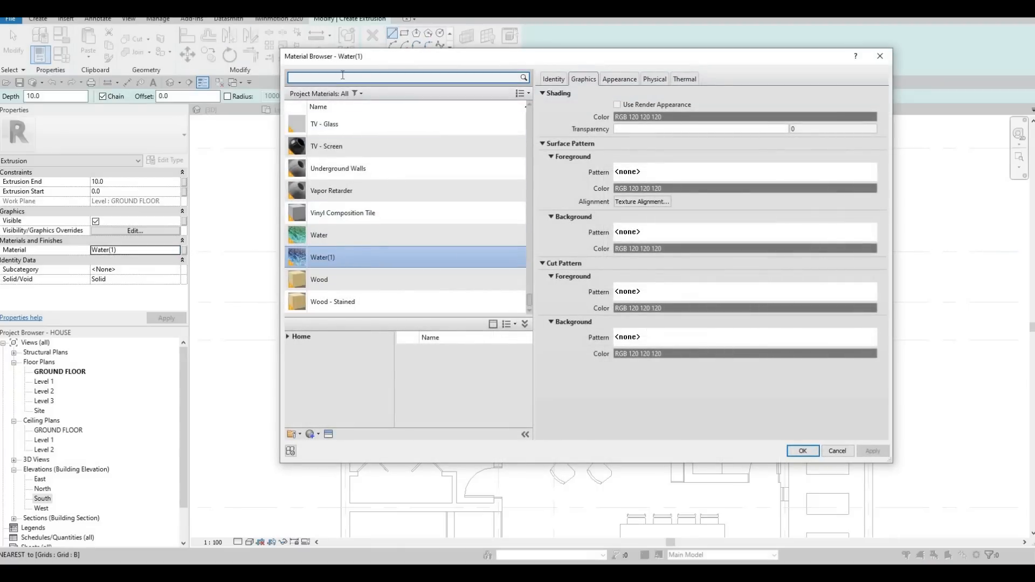
pyautogui.click(342, 76)
pyautogui.write('MAHO')
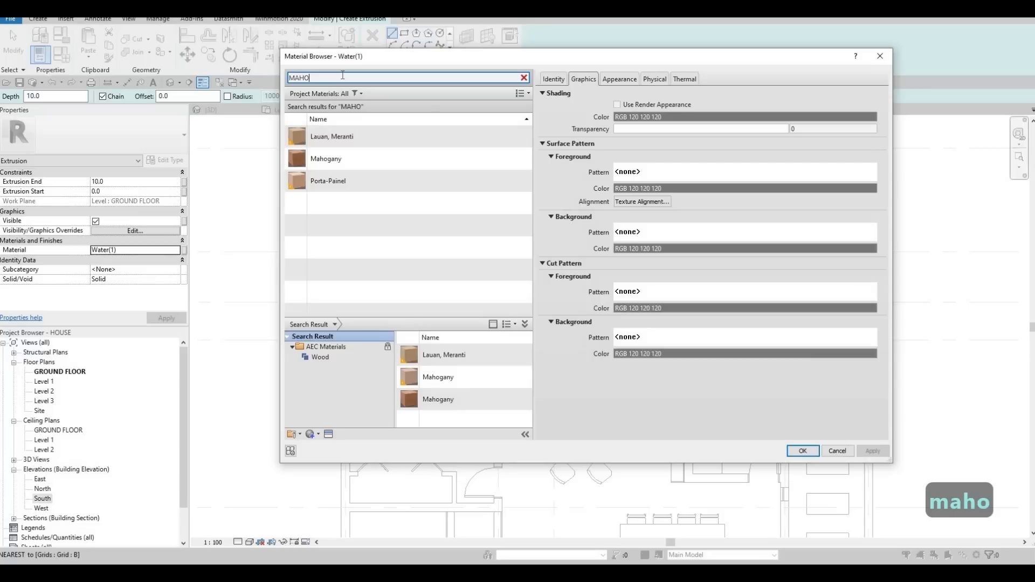
pyautogui.press('BackSpace')
pyautogui.press('BackSpace')
pyautogui.press('BackSpace')
pyautogui.press('BackSpace')
pyautogui.click(507, 132)
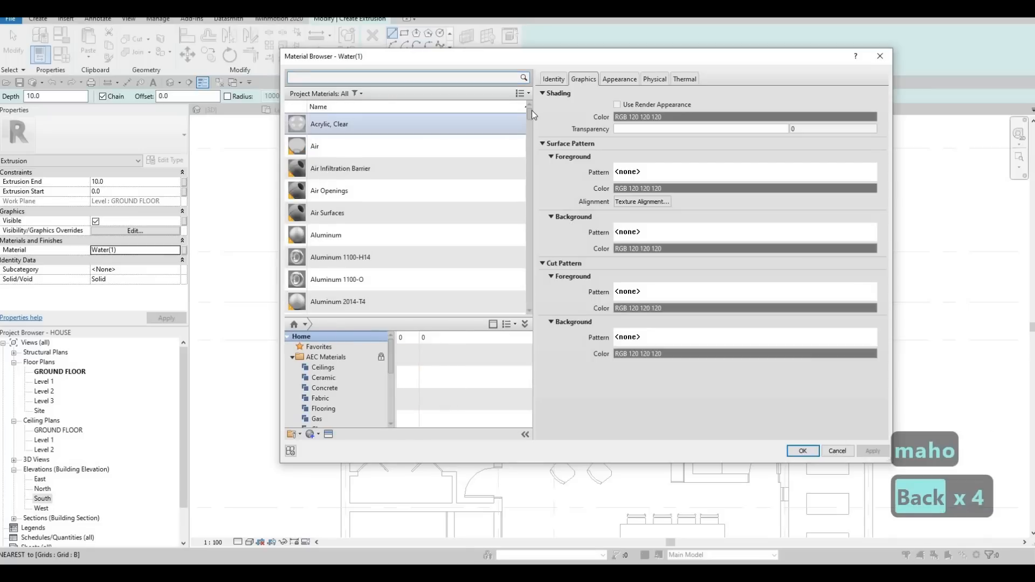
pyautogui.scroll(-15, 524, 179)
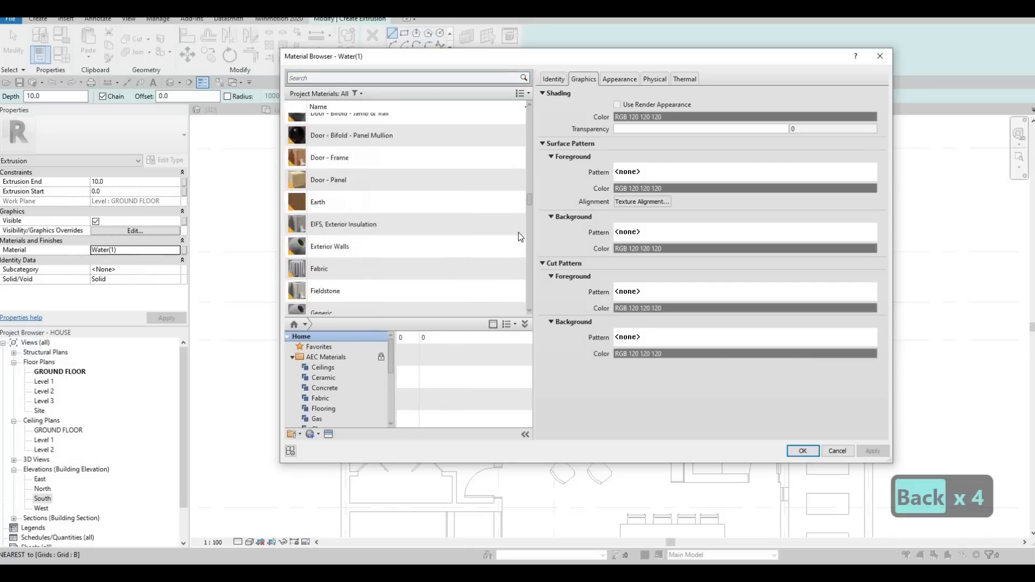
pyautogui.moveTo(519, 242); pyautogui.dragTo(520, 228)
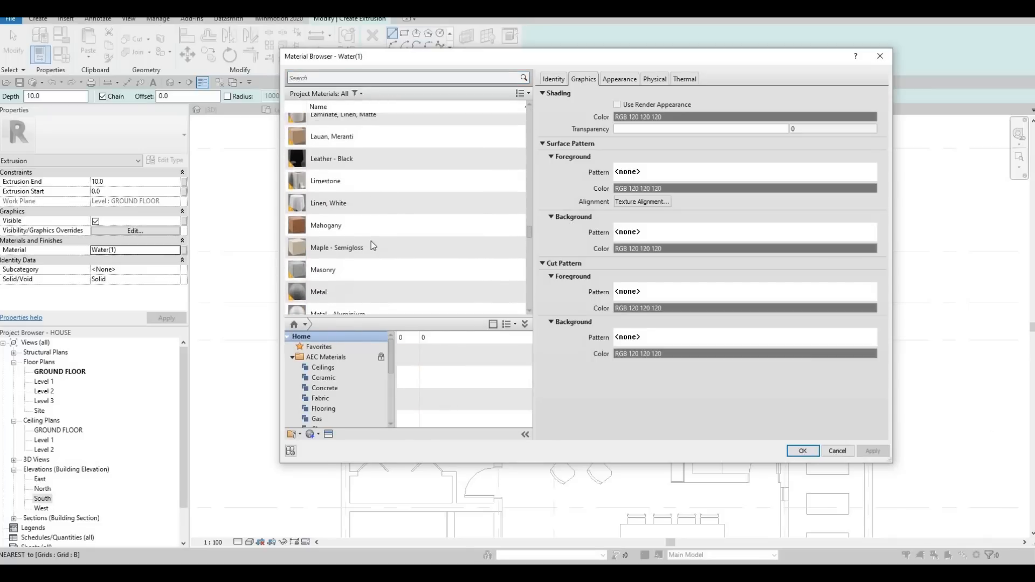
pyautogui.click(346, 275)
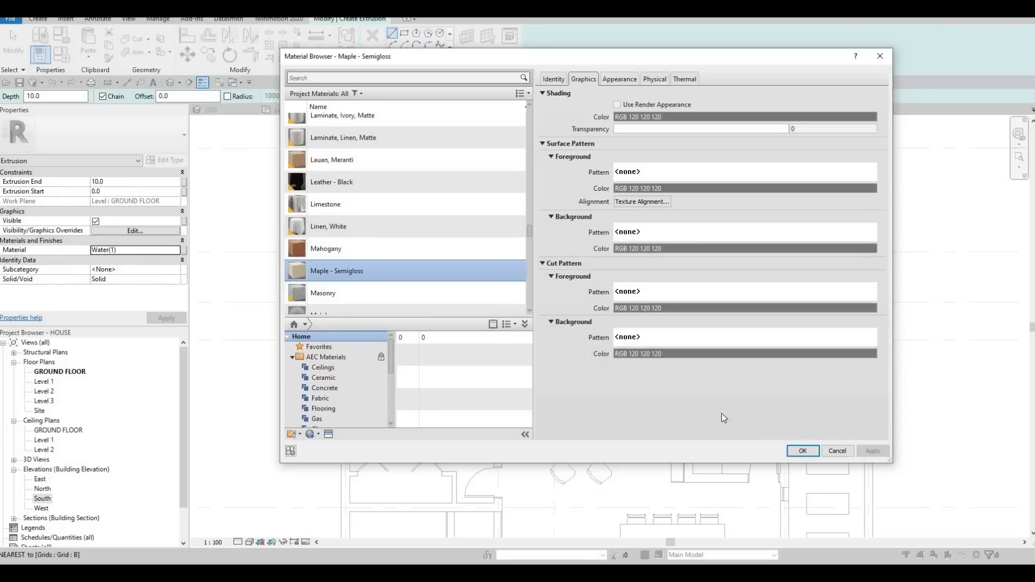
pyautogui.press('Return')
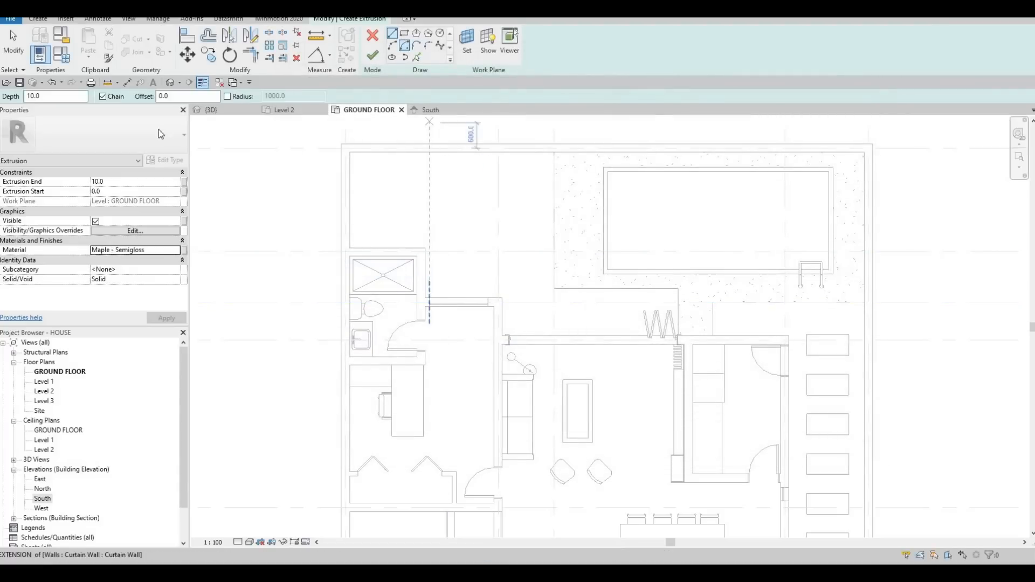
# Step: Set the extrusion end to 150 and sketch a rectangle about 540 mm deep along the outside of the folding door wall
pyautogui.click(125, 182)
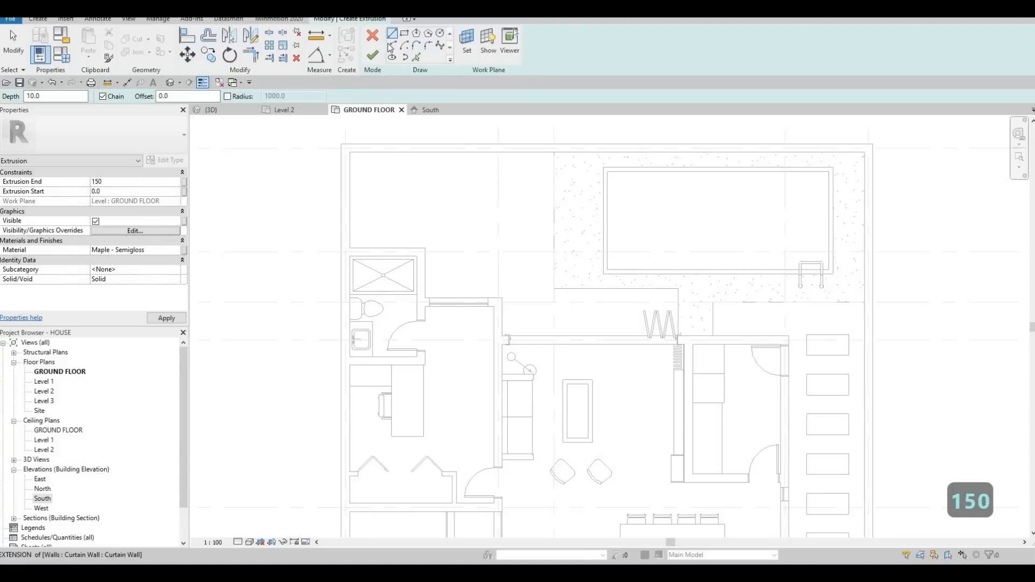
pyautogui.press('Return')
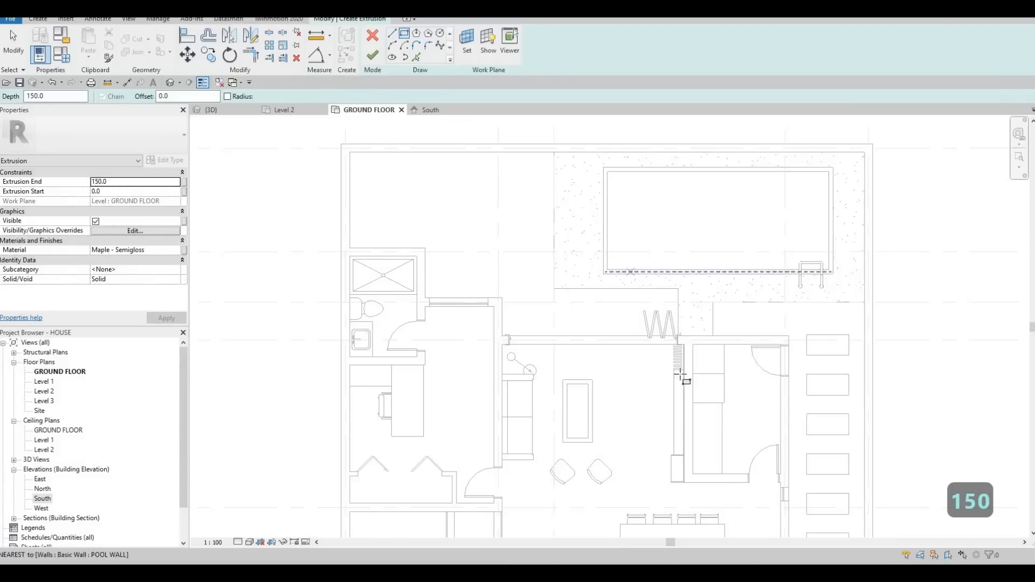
pyautogui.scroll(3, 684, 347)
pyautogui.click(704, 379)
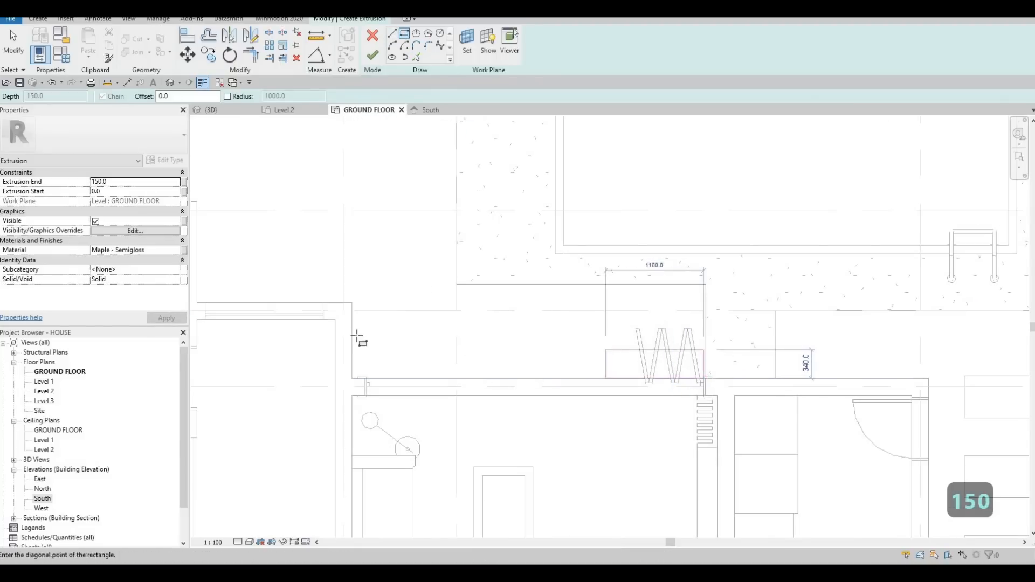
pyautogui.click(351, 333)
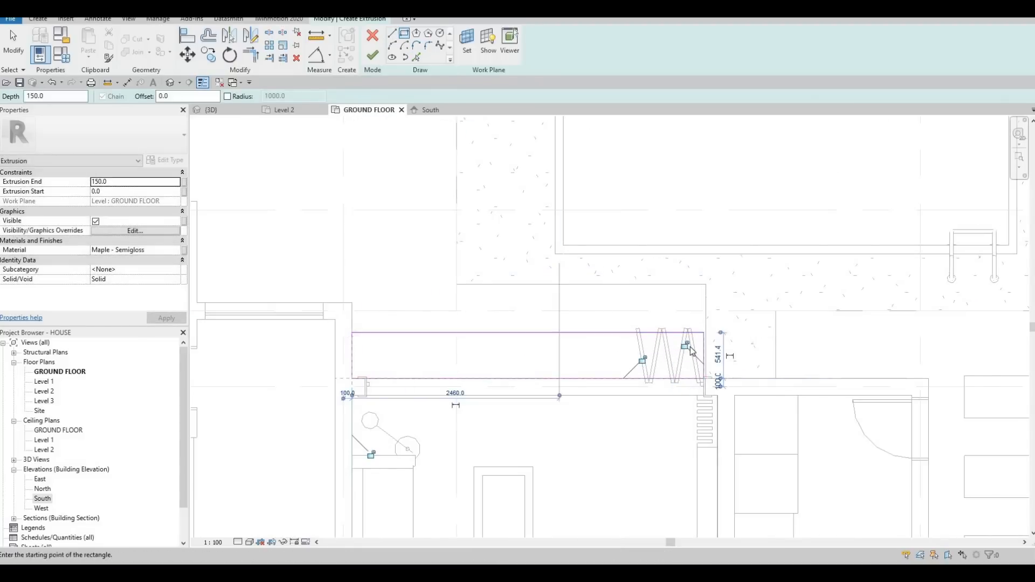
# Step: Align the step sketch's short edge beside the folded door panels with the deck floor's end edge
pyautogui.press('Escape')
pyautogui.scroll(2, 687, 347)
pyautogui.press('Escape')
pyautogui.press('a')
pyautogui.press('l')
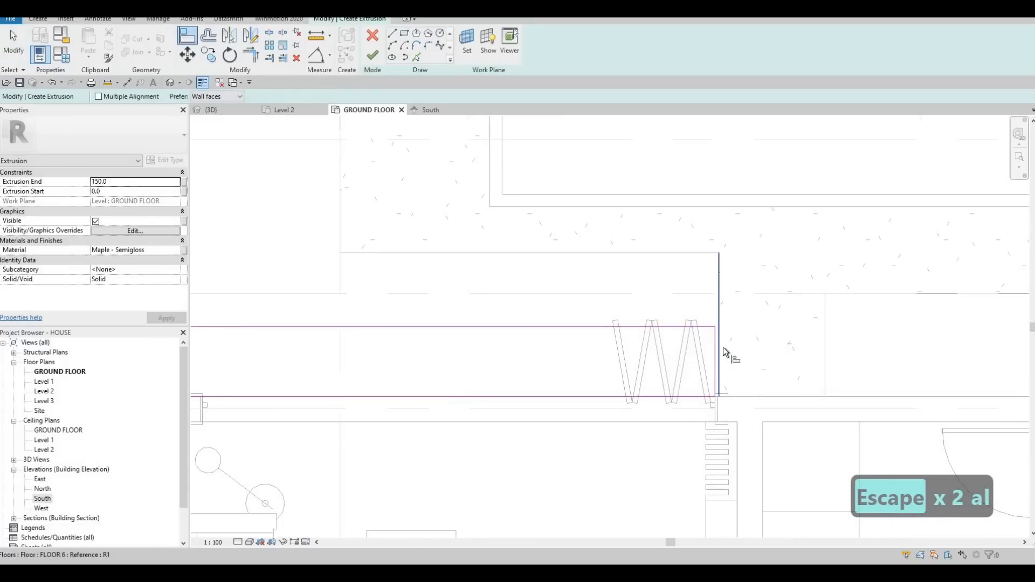
pyautogui.click(717, 351)
pyautogui.click(715, 349)
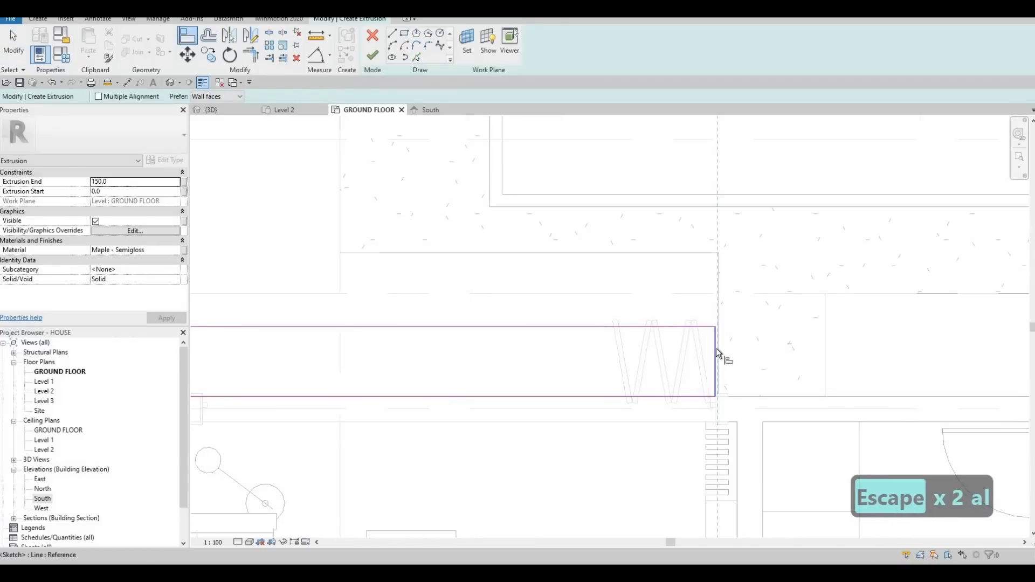
pyautogui.press('Escape')
pyautogui.press('Escape')
# Step: Set the extrusion's work plane by picking the deck floor's top face, and finish the sketch
pyautogui.click(467, 40)
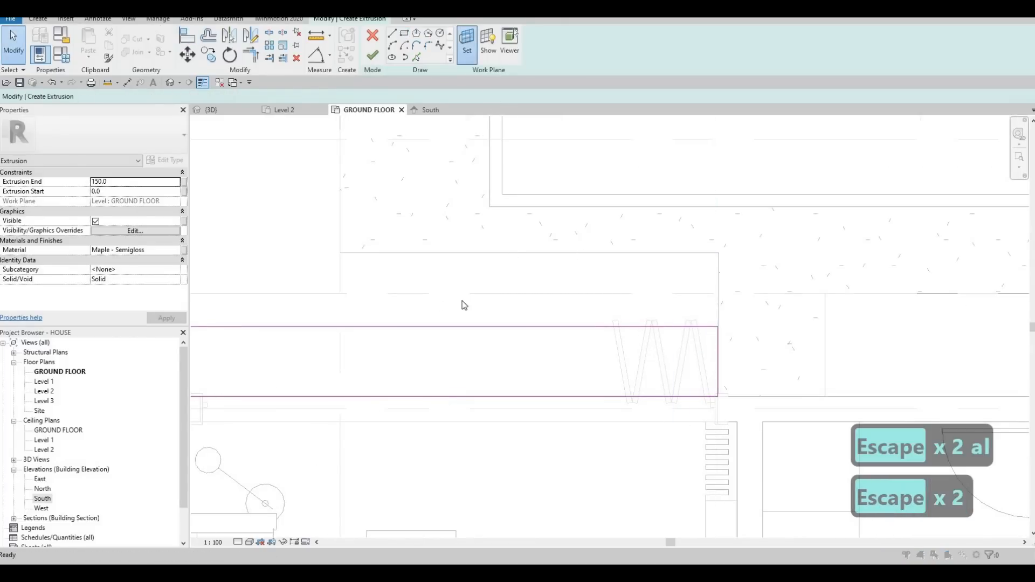
pyautogui.click(430, 298)
pyautogui.click(483, 354)
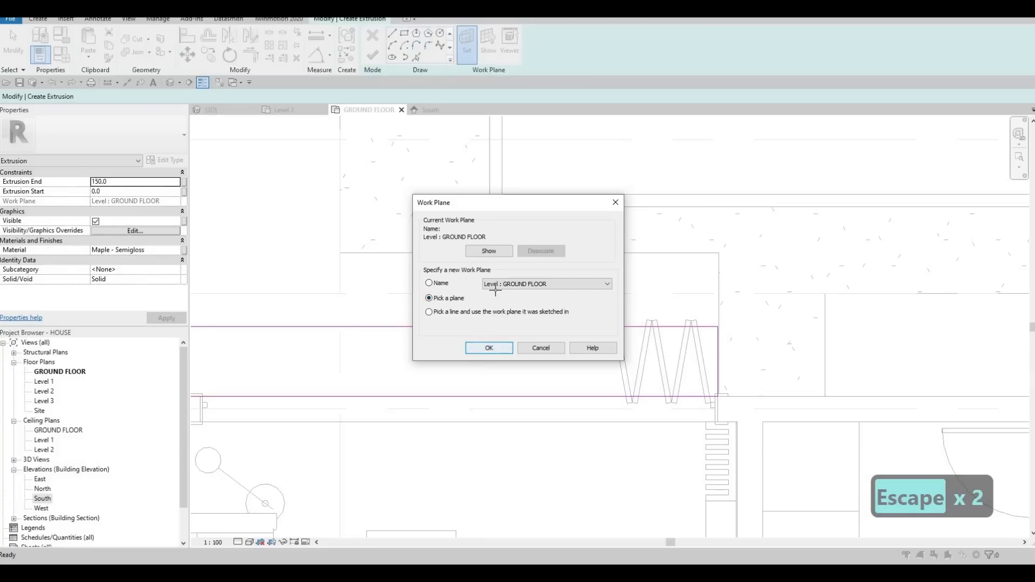
pyautogui.click(492, 254)
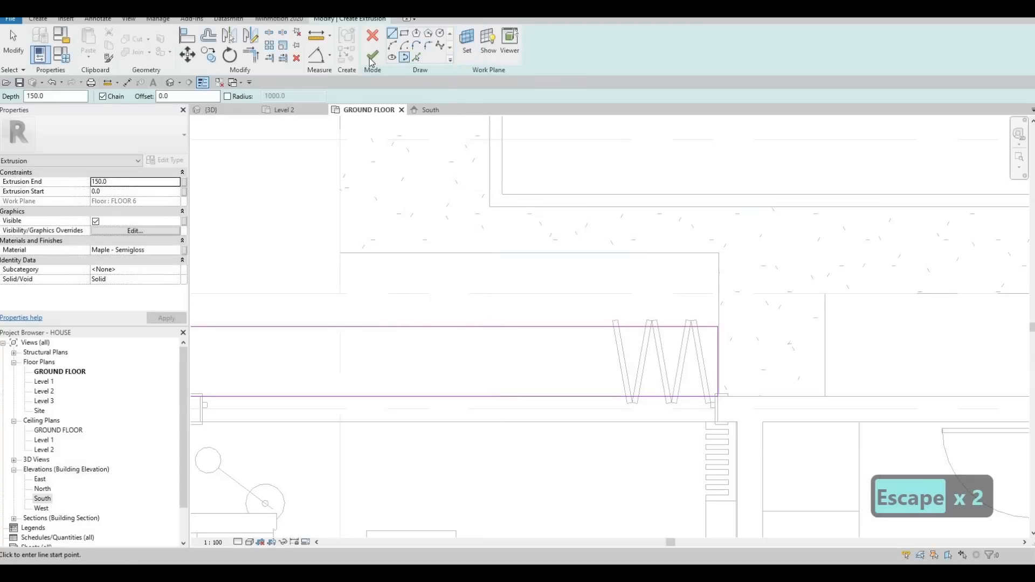
pyautogui.click(373, 55)
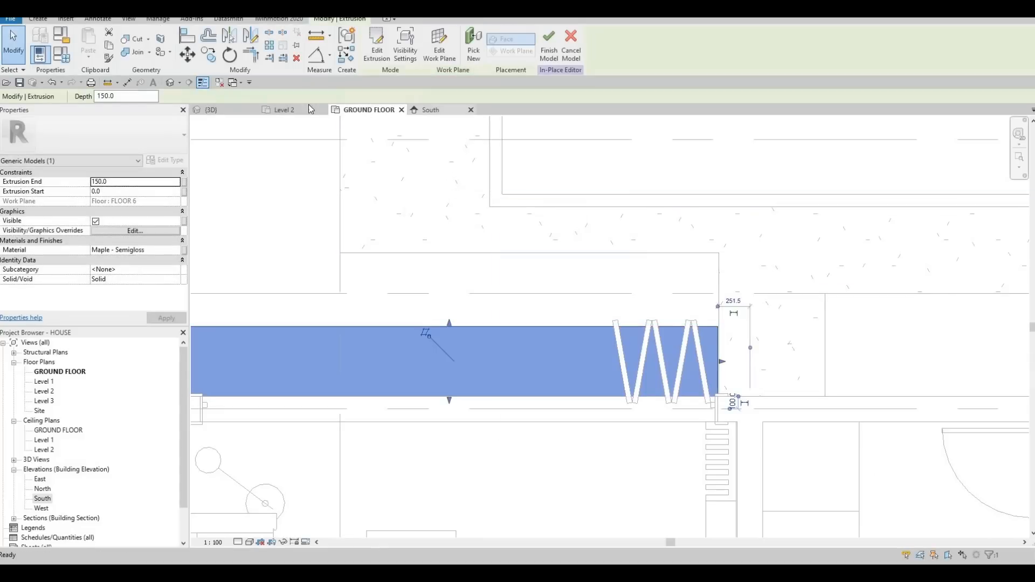
# Step: In the 3D view, stretch the step's front face toward the pool and pull its end by the folded panels inward from the deck edge
pyautogui.hotkey('ctrl', 'Tab')
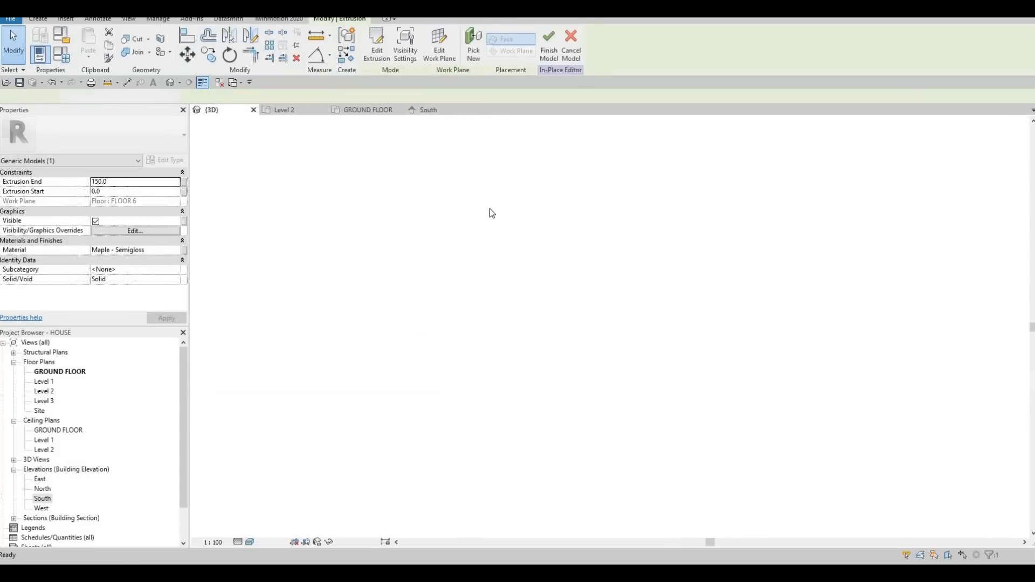
pyautogui.keyDown('shift'); pyautogui.moveTo(392, 222); pyautogui.dragTo(489, 324, button='middle'); pyautogui.keyUp('shift')
pyautogui.press('Escape')
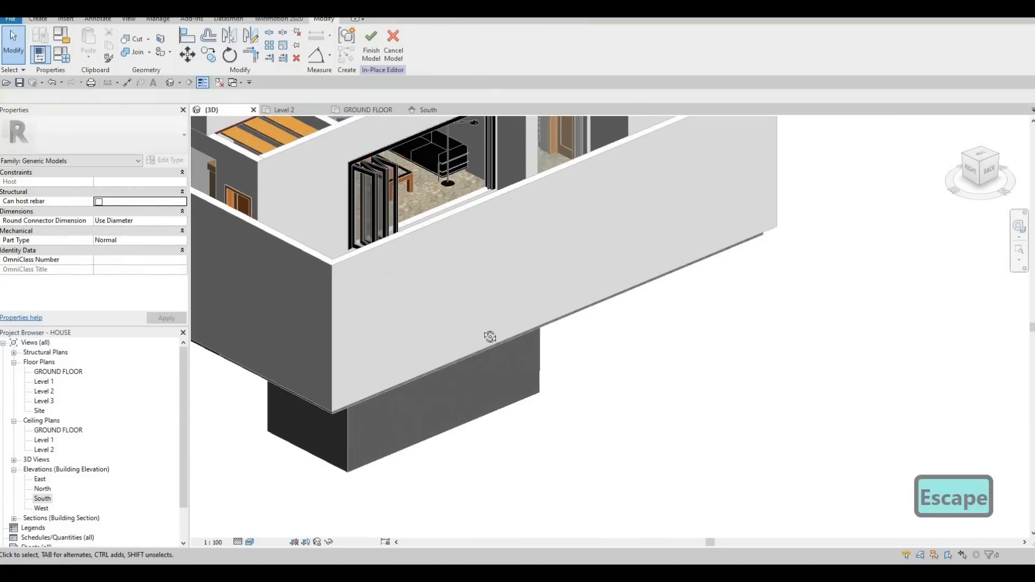
pyautogui.moveTo(457, 222); pyautogui.dragTo(475, 288, button='middle')
pyautogui.scroll(3, 474, 287)
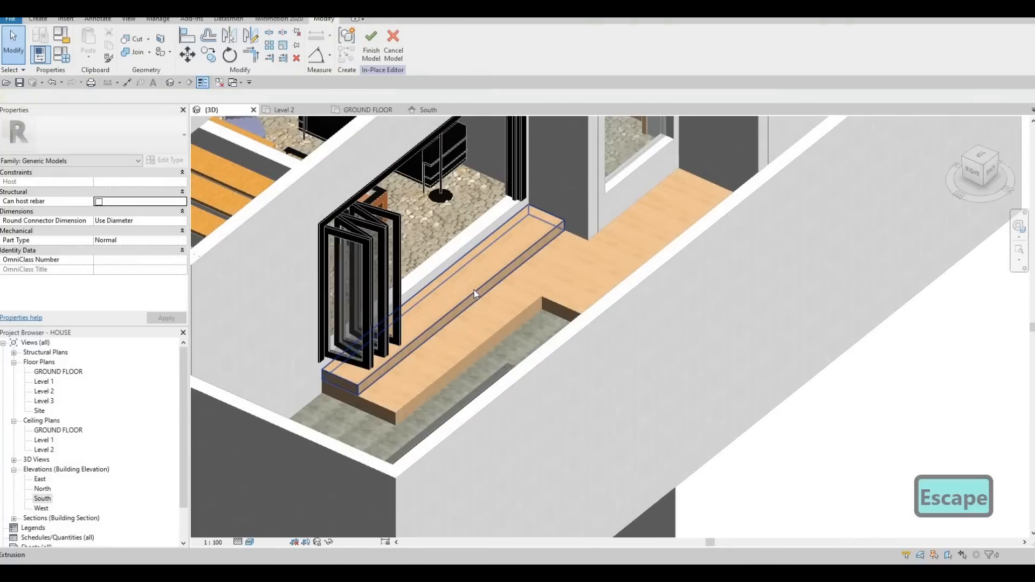
pyautogui.click(467, 310)
pyautogui.moveTo(468, 313); pyautogui.dragTo(476, 318)
pyautogui.moveTo(344, 386); pyautogui.dragTo(360, 382)
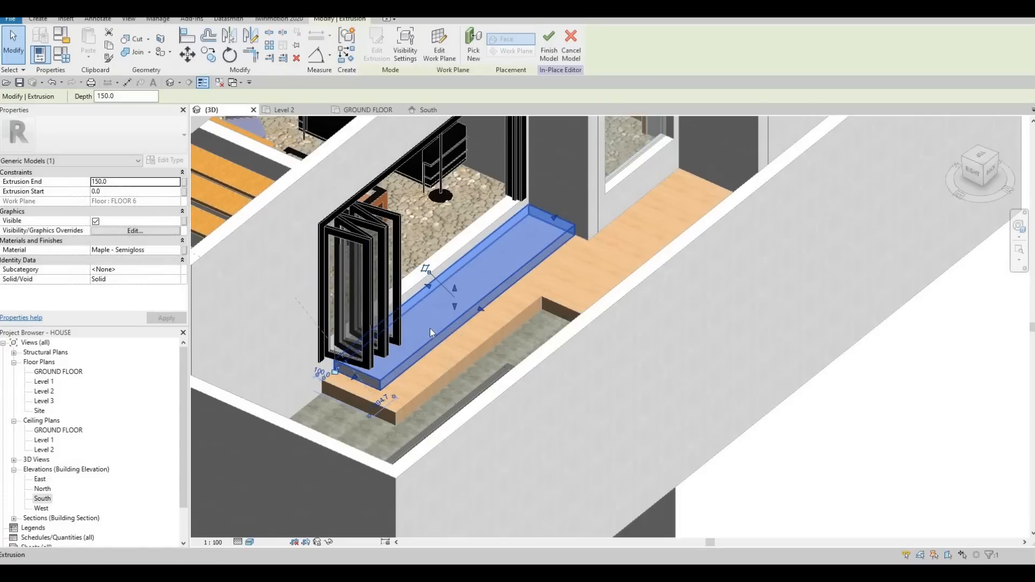
pyautogui.press('Escape')
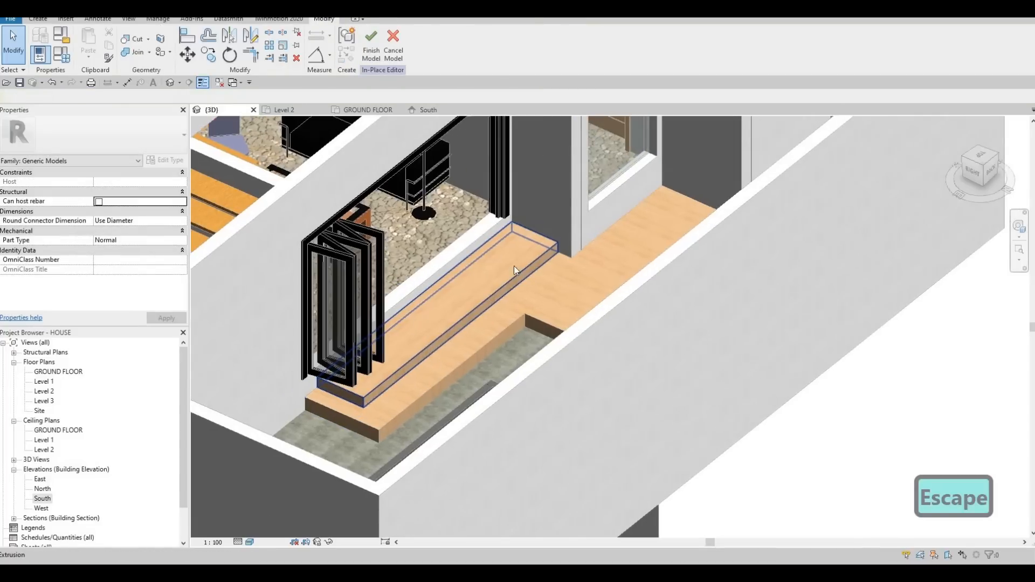
pyautogui.press('Escape')
pyautogui.click(467, 327)
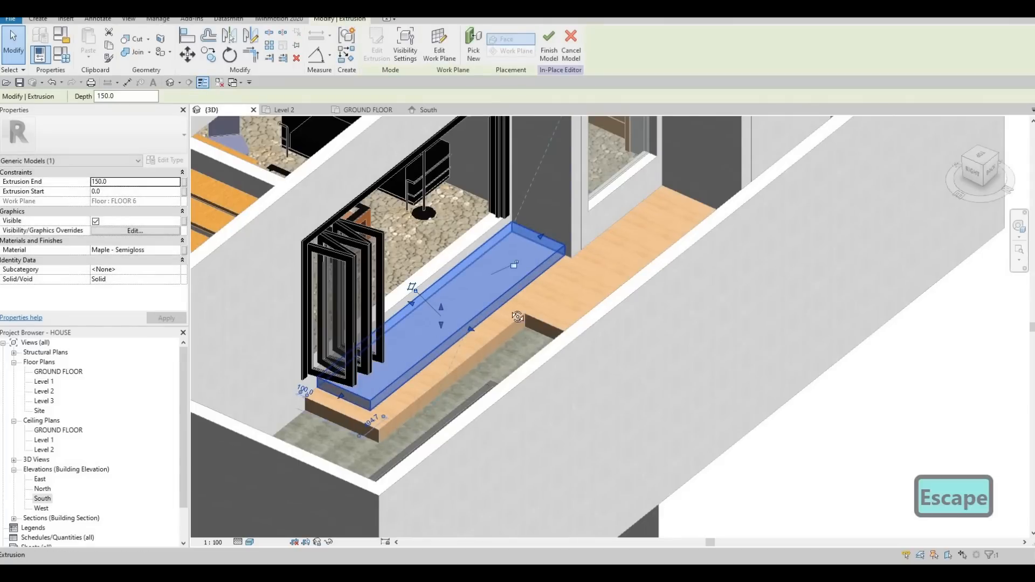
pyautogui.keyDown('shift'); pyautogui.moveTo(466, 336); pyautogui.dragTo(431, 334, button='middle'); pyautogui.keyUp('shift')
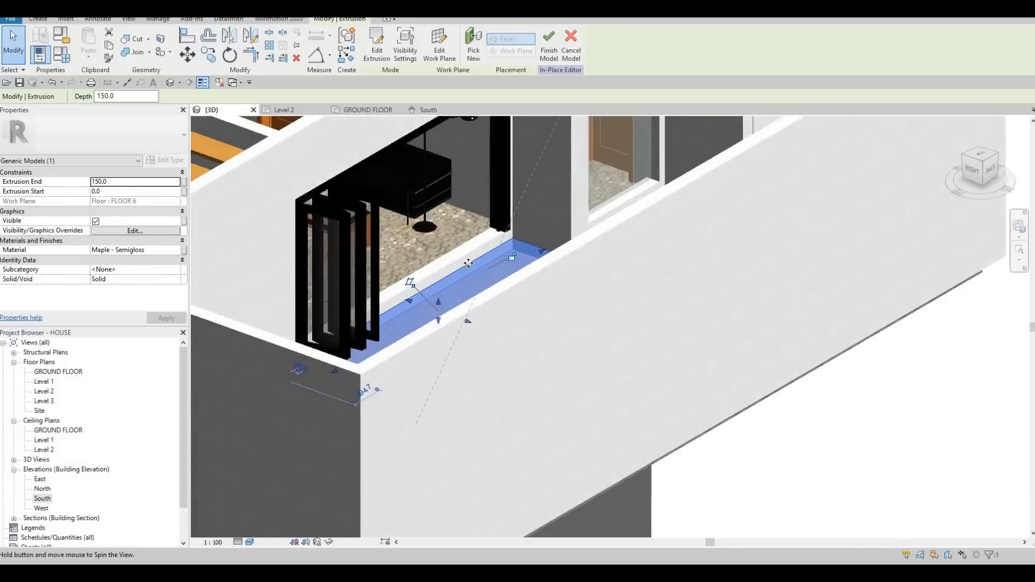
pyautogui.scroll(5, 426, 342)
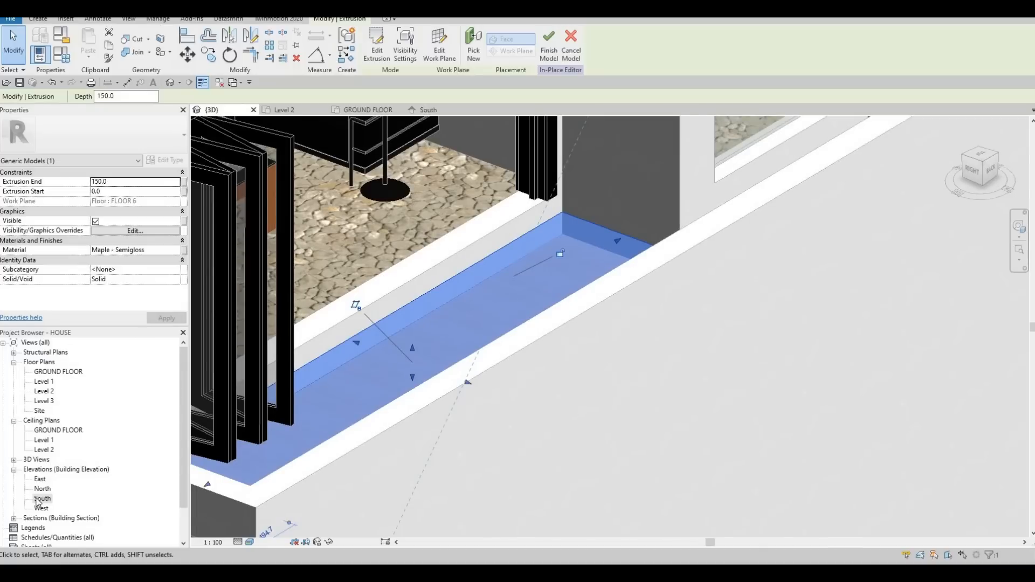
# Step: Start a second extrusion in the ground floor plan, picking the first step's top face as its work plane
pyautogui.click(368, 109)
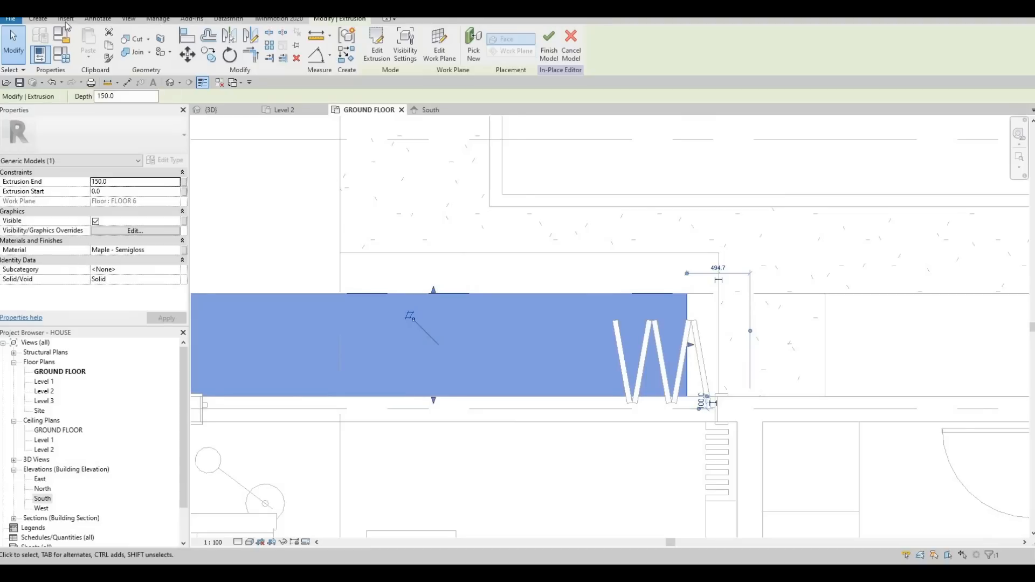
pyautogui.press('Escape')
pyautogui.click(39, 19)
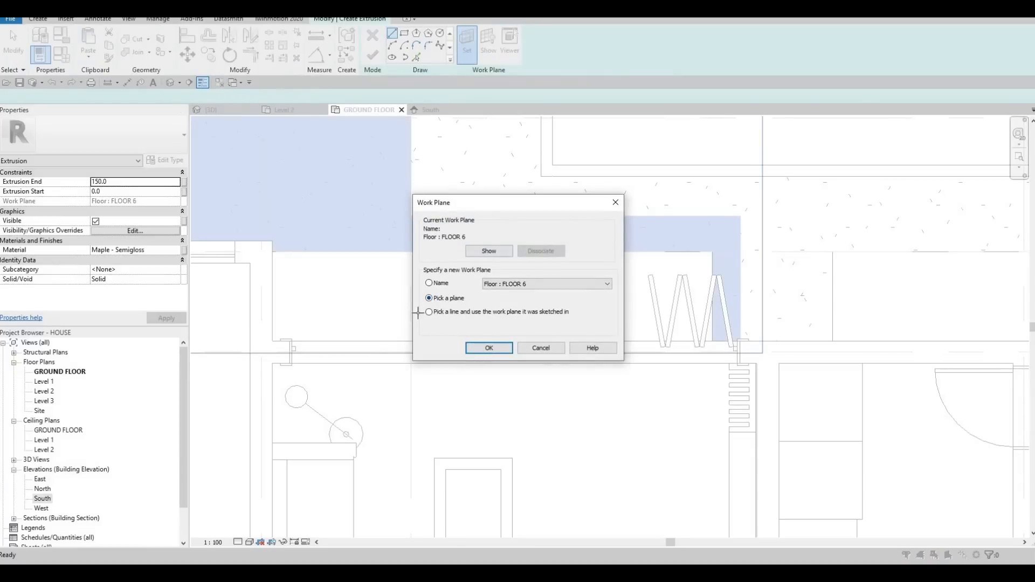
pyautogui.click(489, 349)
pyautogui.click(418, 342)
# Step: Sketch a rectangle about 595 mm deep along the folding door wall, and finish the extrusion and the in-place model
pyautogui.click(405, 33)
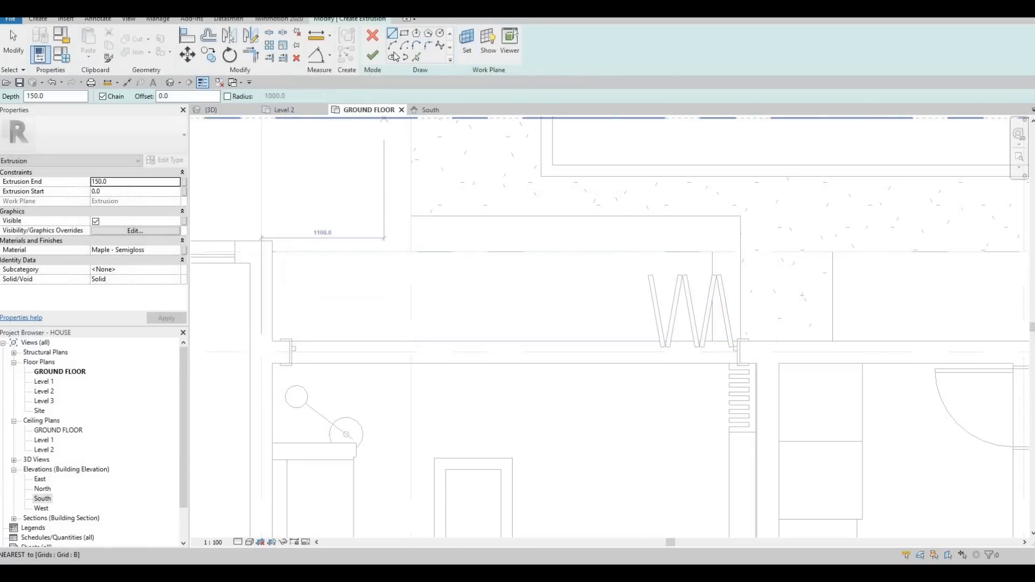
pyautogui.click(273, 341)
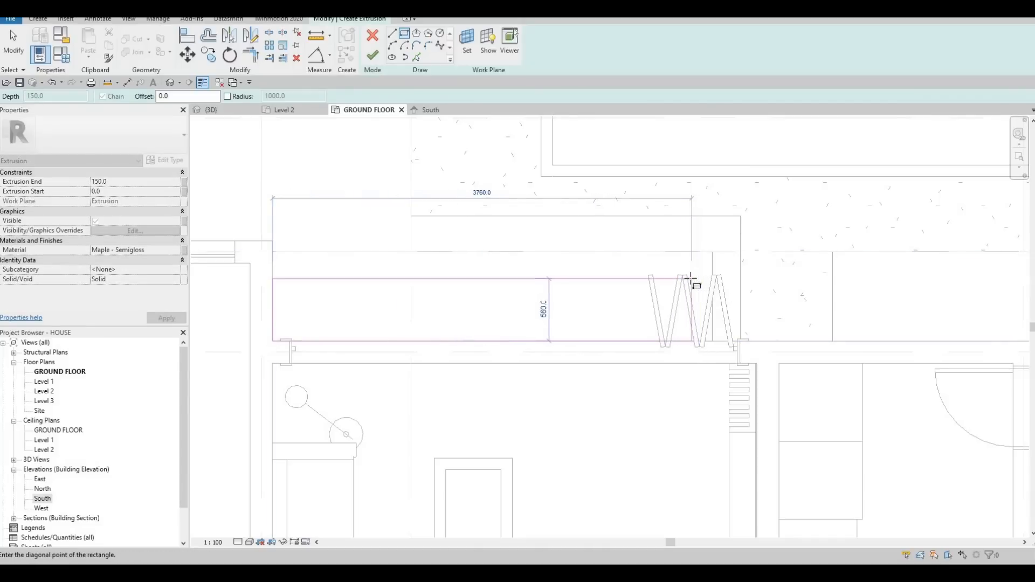
pyautogui.click(687, 275)
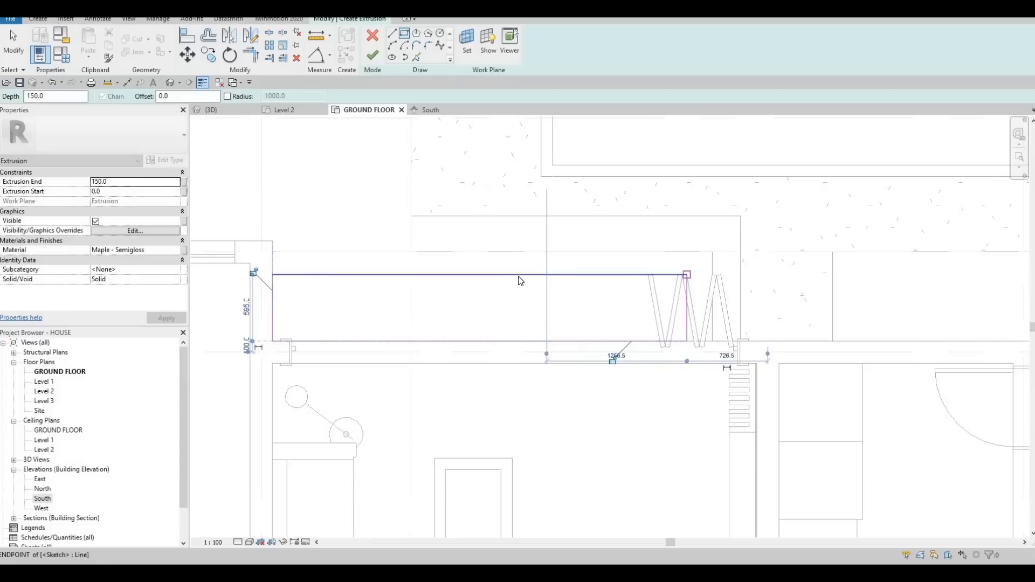
pyautogui.press('Escape')
pyautogui.press('Escape')
pyautogui.press('Escape')
pyautogui.press('Escape')
pyautogui.click(372, 55)
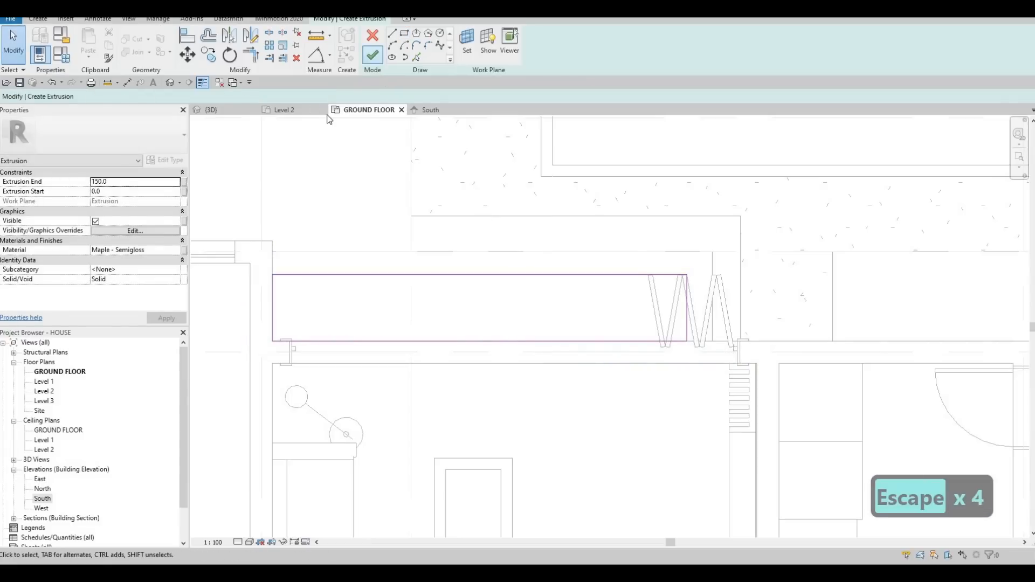
pyautogui.press('Escape')
pyautogui.press('Escape')
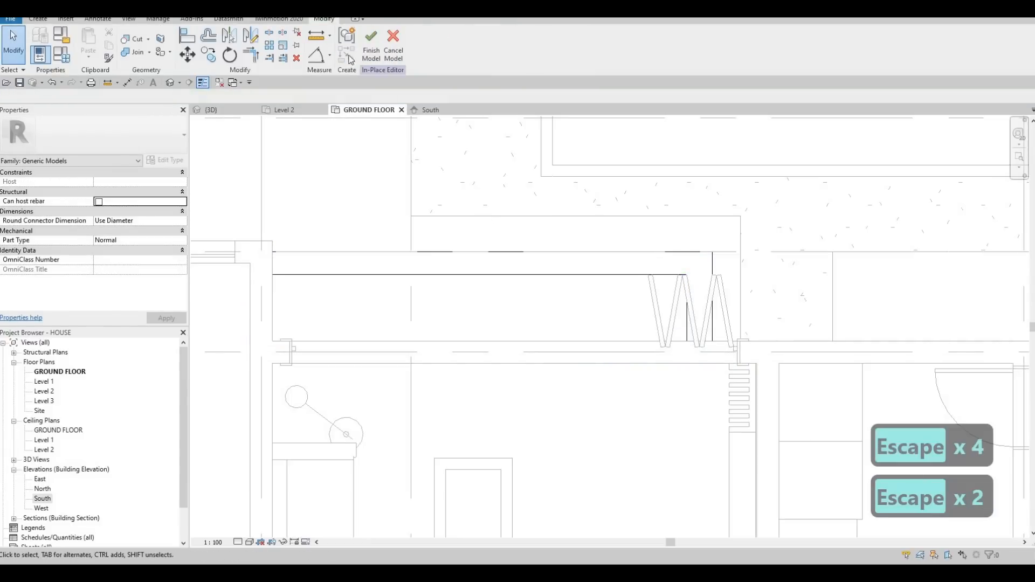
pyautogui.click(219, 110)
pyautogui.press('Escape')
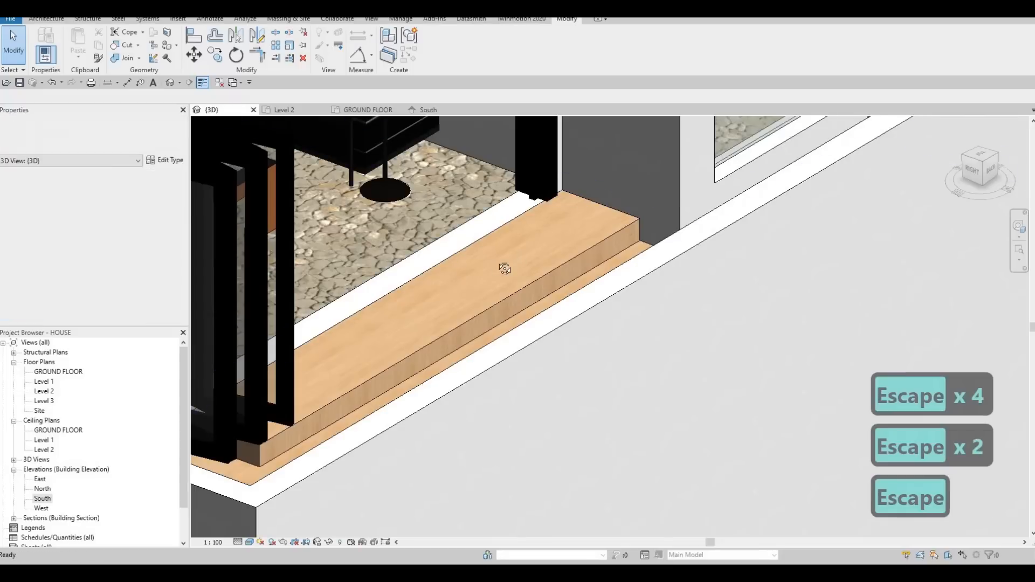
# Step: Lower the upper step's top face slightly below the door threshold in the 3D view
pyautogui.keyDown('shift'); pyautogui.moveTo(557, 237); pyautogui.dragTo(507, 270, button='middle'); pyautogui.keyUp('shift')
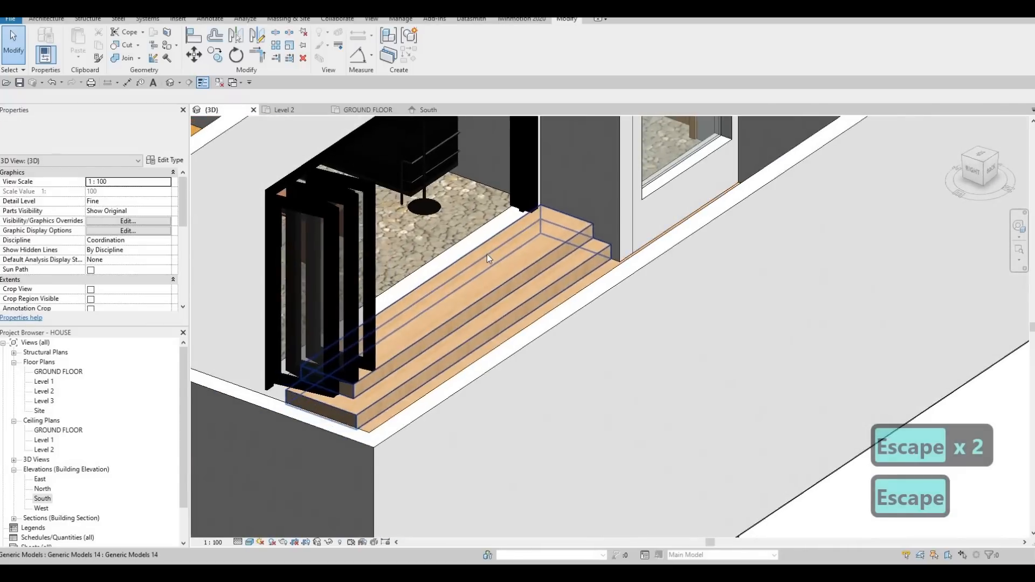
pyautogui.scroll(2, 504, 269)
pyautogui.click(396, 319)
pyautogui.scroll(3, 452, 314)
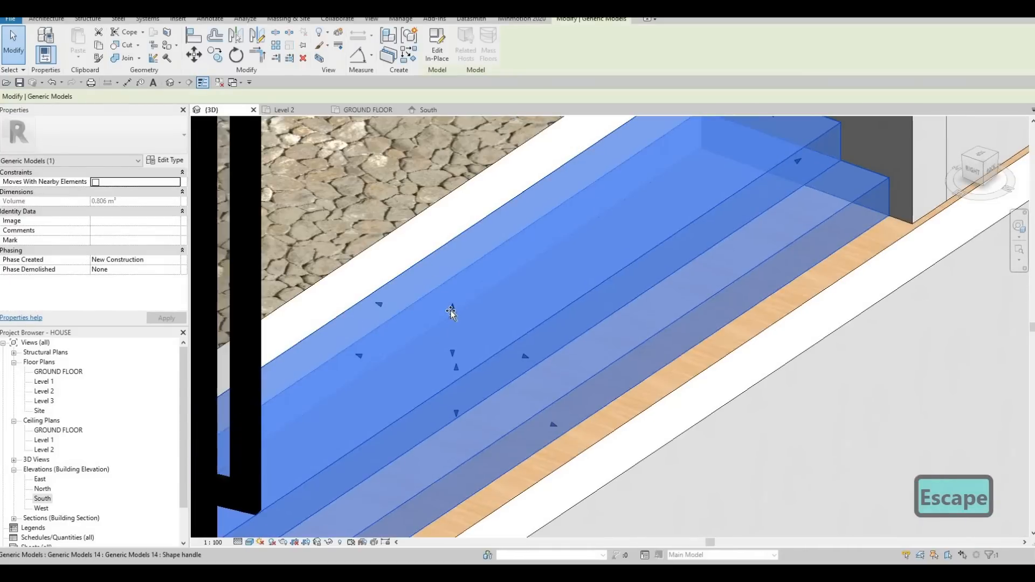
pyautogui.moveTo(449, 318); pyautogui.dragTo(461, 298)
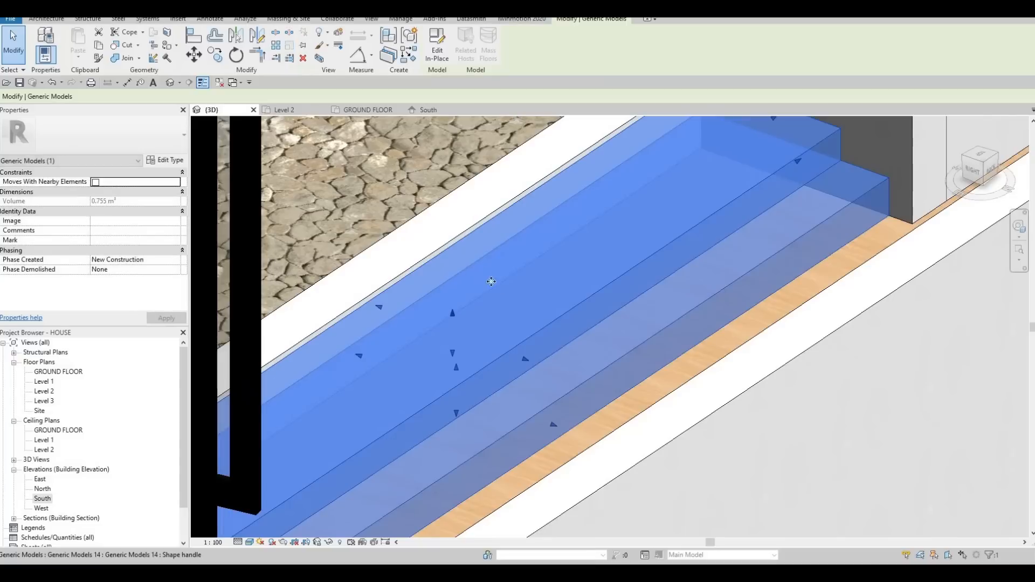
pyautogui.scroll(-6, 499, 294)
pyautogui.press('Escape')
# Step: Inspect the deck and its steps from several angles and review the folding door's type parameters
pyautogui.keyDown('shift'); pyautogui.moveTo(533, 274); pyautogui.dragTo(511, 289, button='middle'); pyautogui.keyUp('shift')
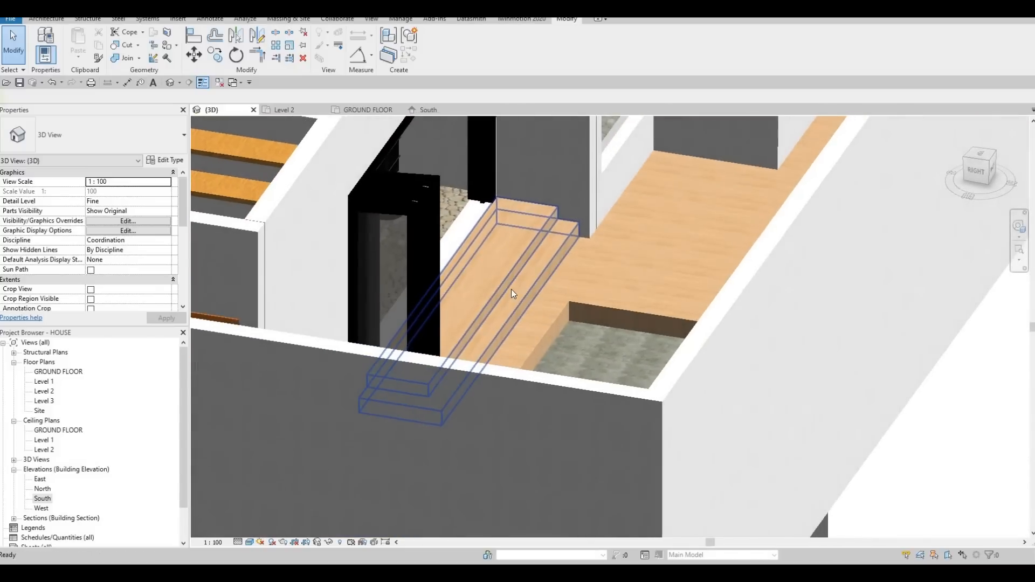
pyautogui.keyDown('shift'); pyautogui.moveTo(586, 298); pyautogui.dragTo(638, 393, button='middle'); pyautogui.keyUp('shift')
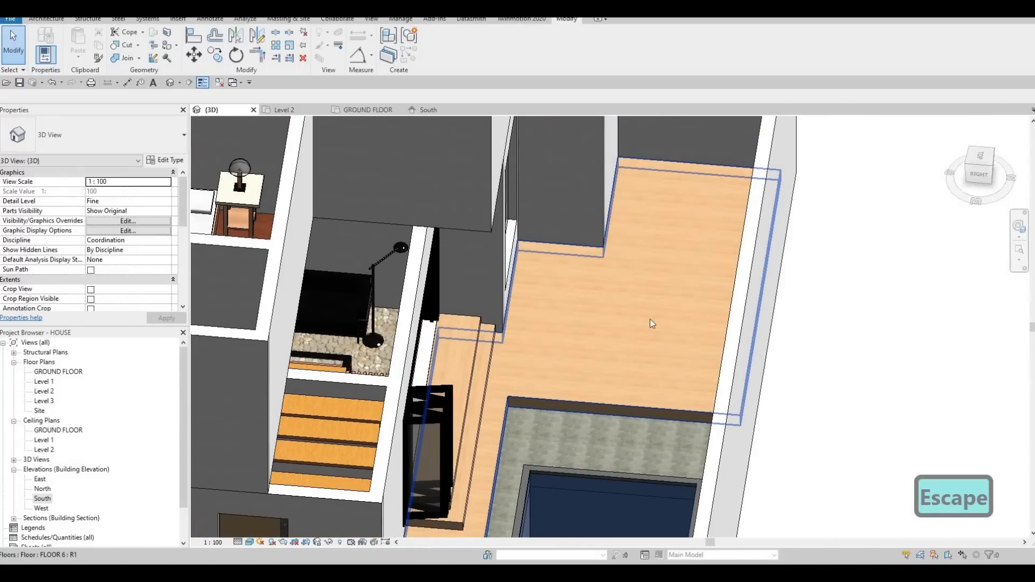
pyautogui.keyDown('shift'); pyautogui.moveTo(642, 286); pyautogui.dragTo(685, 226, button='middle'); pyautogui.keyUp('shift')
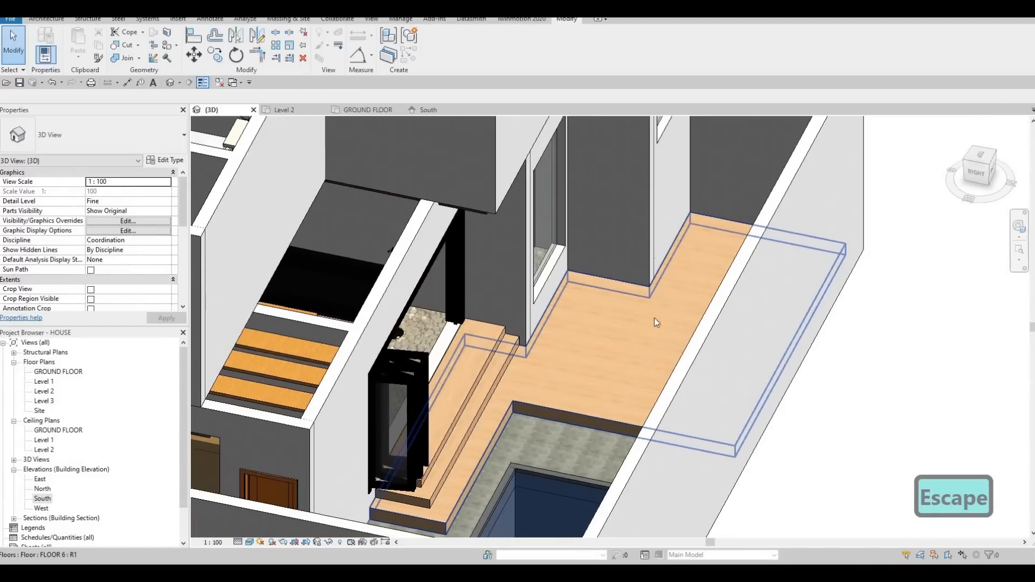
pyautogui.keyDown('shift'); pyautogui.moveTo(671, 309); pyautogui.dragTo(464, 360, button='middle'); pyautogui.keyUp('shift')
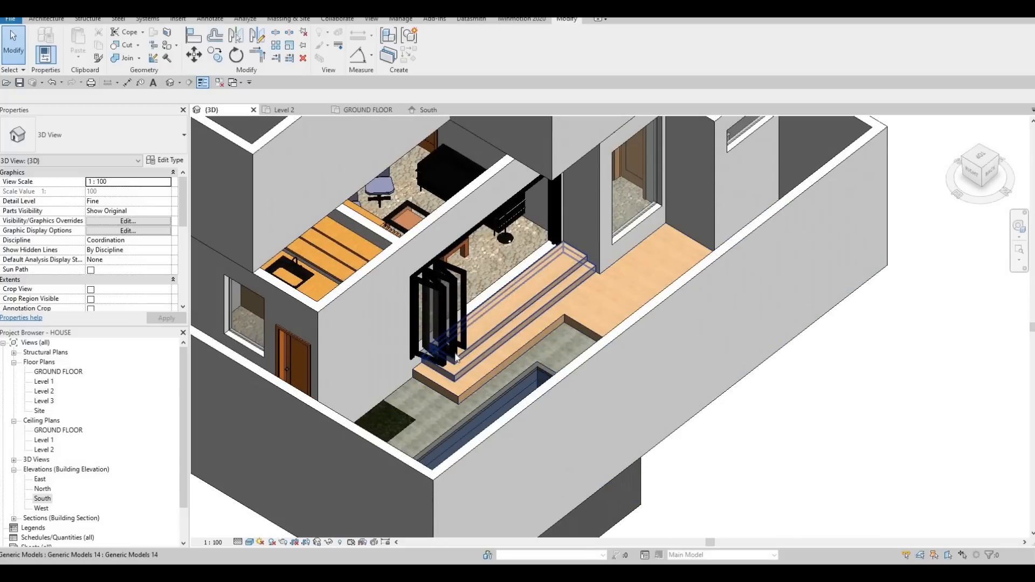
pyautogui.click(449, 328)
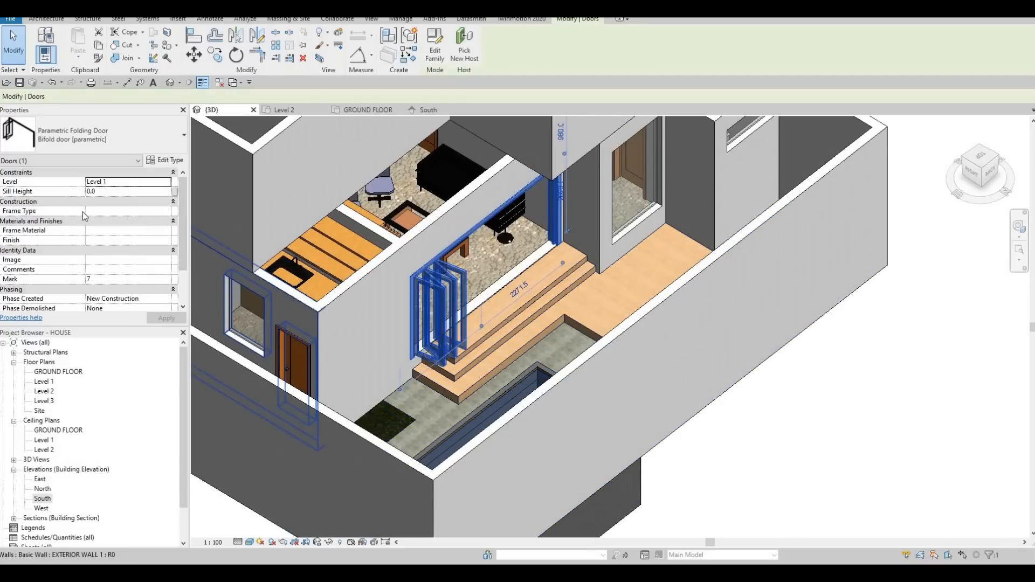
pyautogui.click(165, 161)
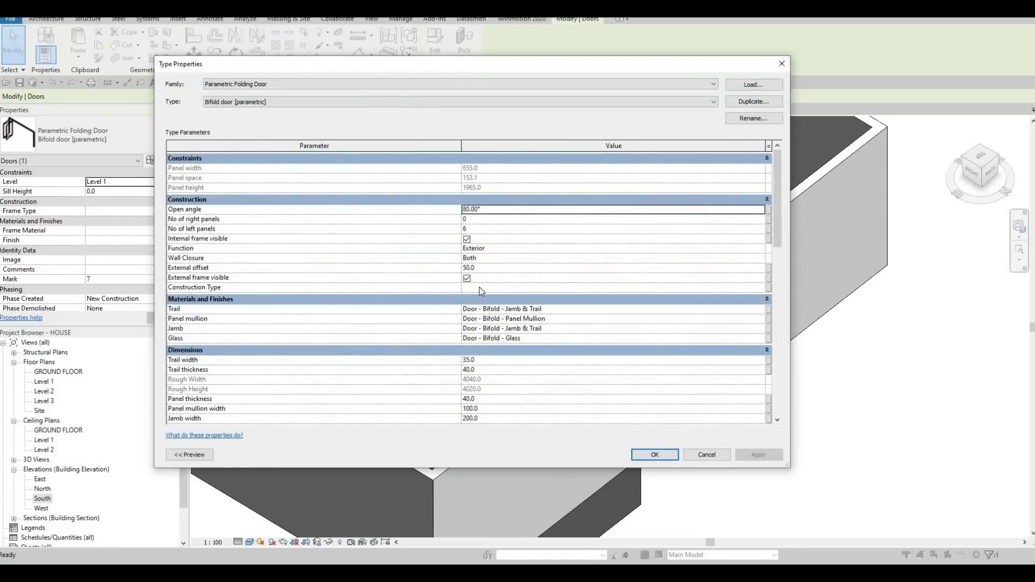
pyautogui.scroll(-3, 498, 280)
pyautogui.press('Escape')
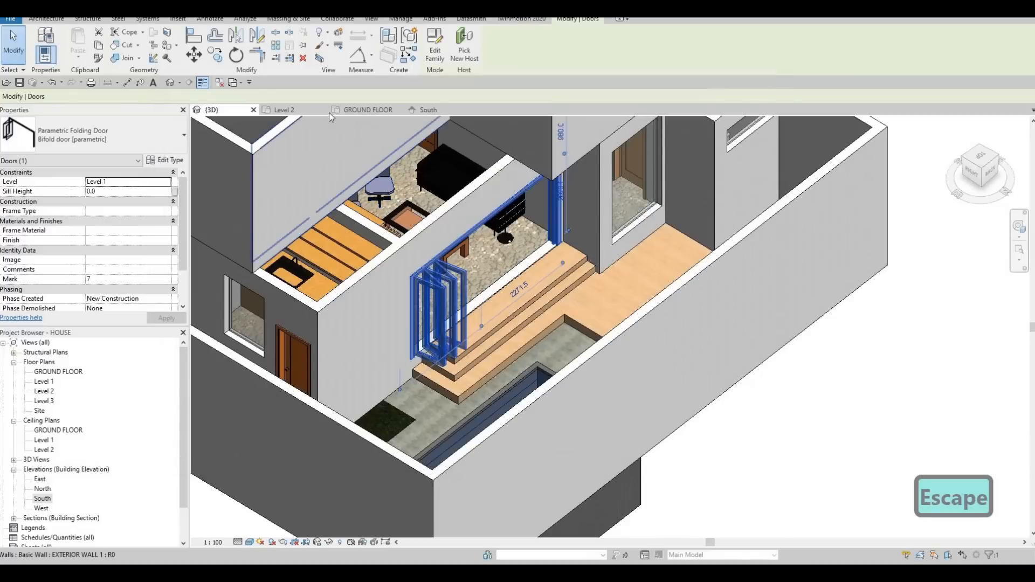
# Step: Flip the folding door's hand in the Level 1 floor plan so its panels stack at the opposite end of the opening
pyautogui.doubleClick(45, 383)
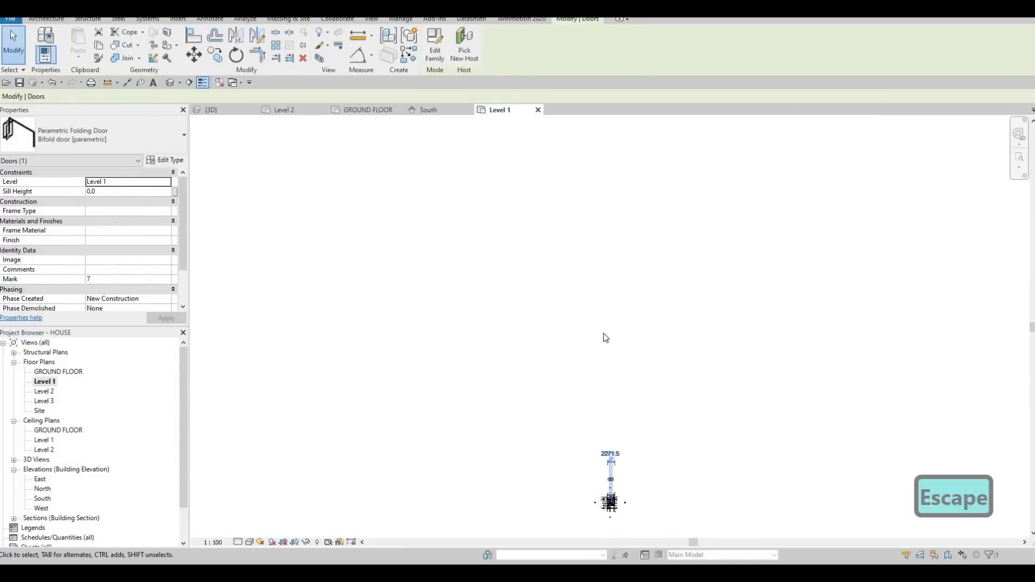
pyautogui.scroll(12, 593, 402)
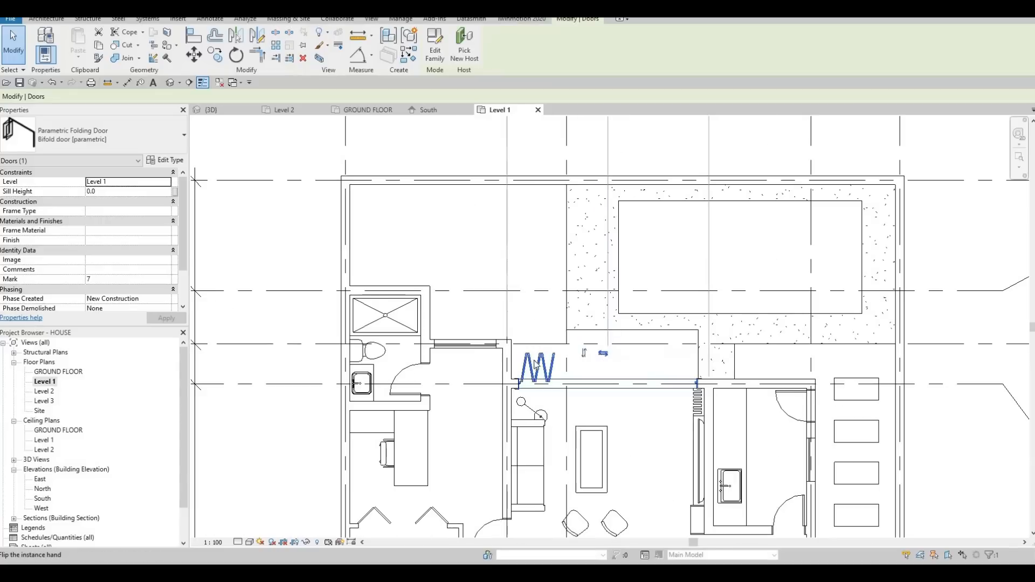
pyautogui.press('Escape')
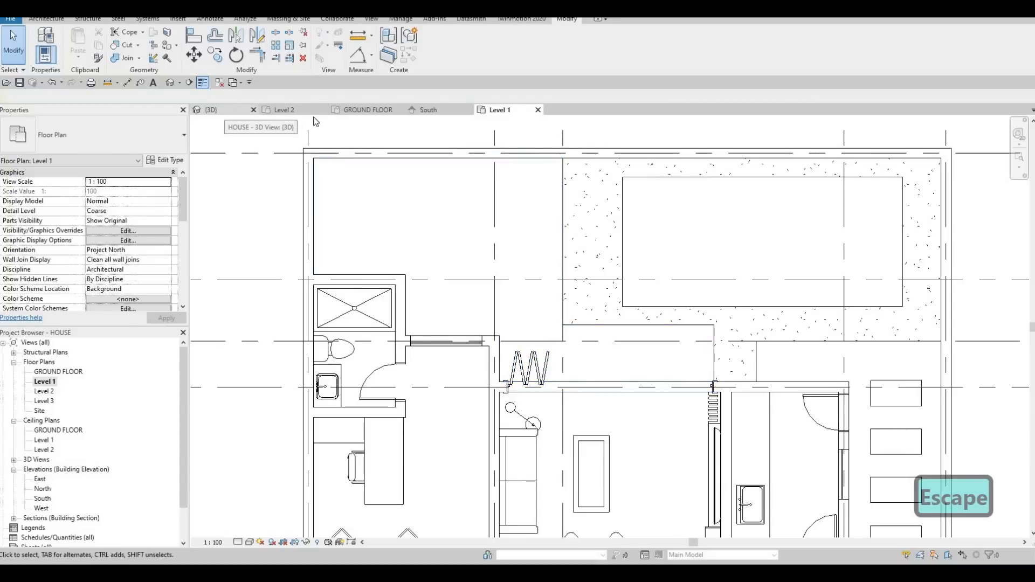
# Step: Inspect the flipped folding door in the 3D view and review its panel, material and dimension type parameters
pyautogui.click(366, 111)
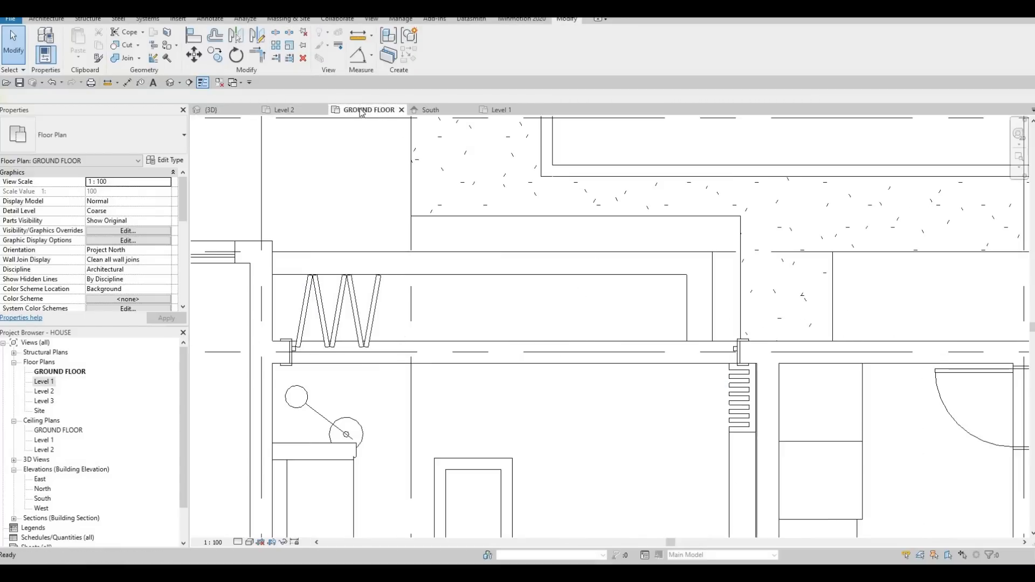
pyautogui.click(211, 110)
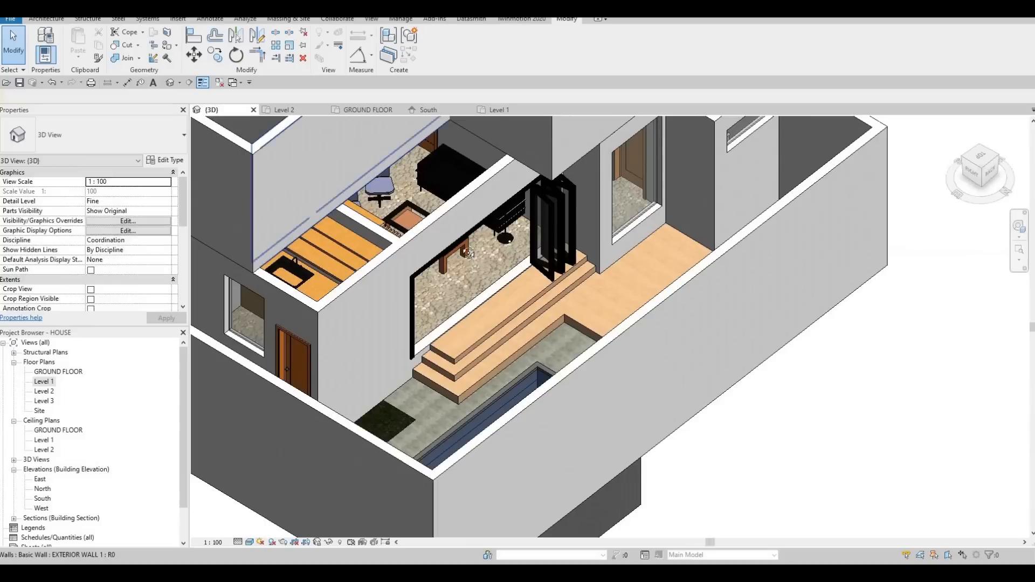
pyautogui.press('Escape')
pyautogui.keyDown('shift'); pyautogui.moveTo(468, 283); pyautogui.dragTo(572, 226, button='middle'); pyautogui.keyUp('shift')
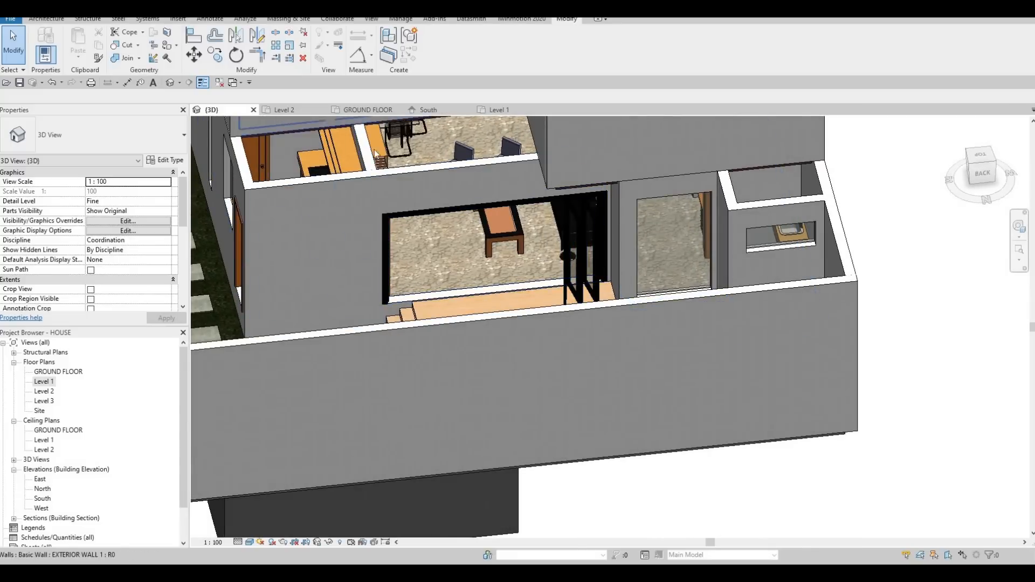
pyautogui.click(570, 231)
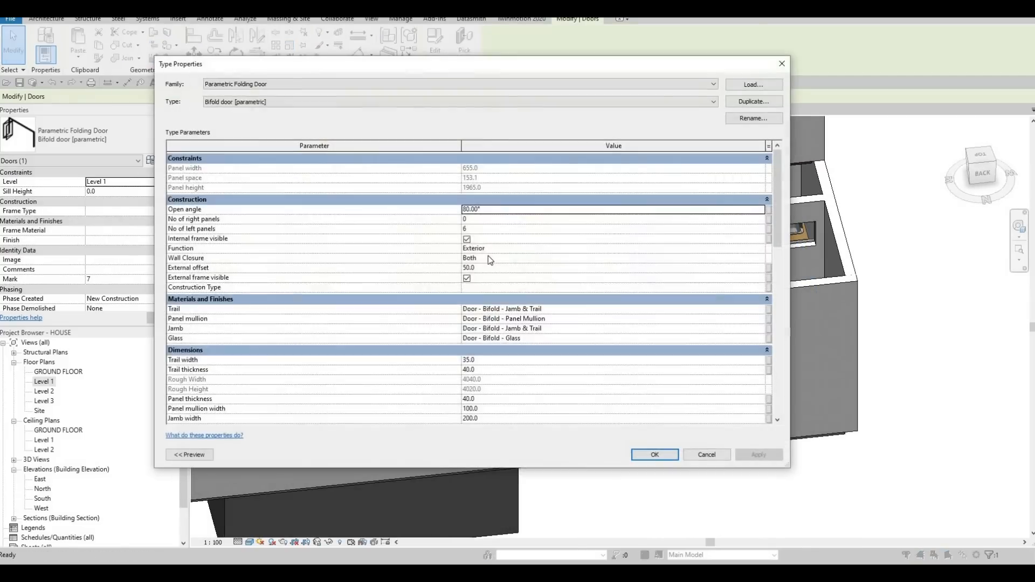
pyautogui.scroll(-12, 509, 328)
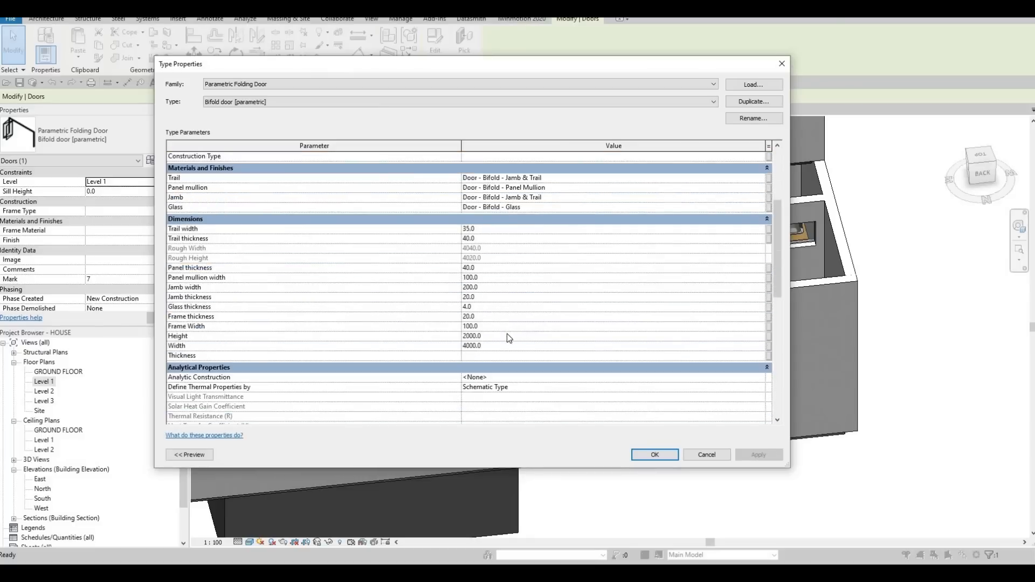
pyautogui.scroll(8, 494, 328)
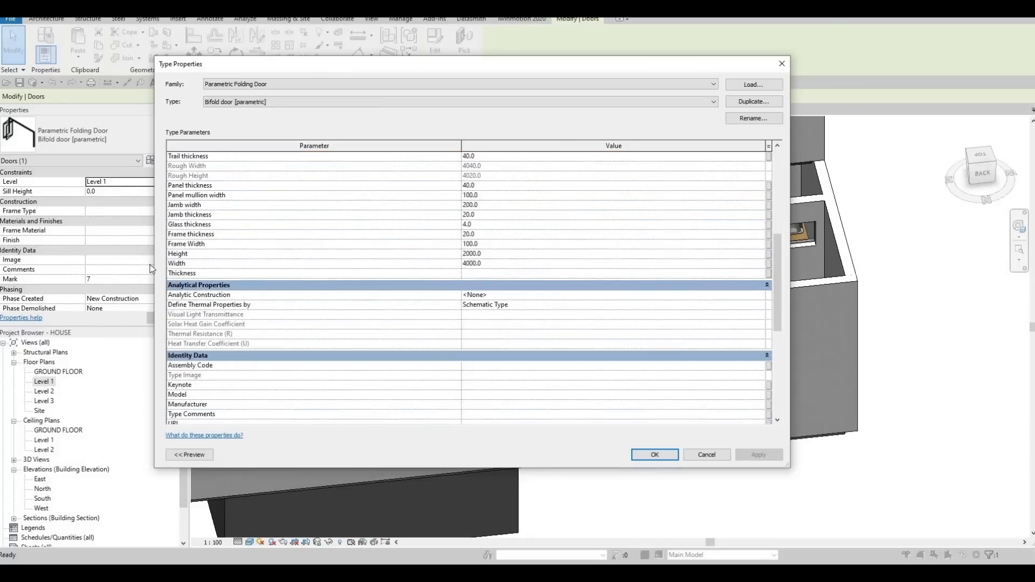
pyautogui.press('Escape')
pyautogui.scroll(-1, 135, 264)
pyautogui.scroll(1, 135, 263)
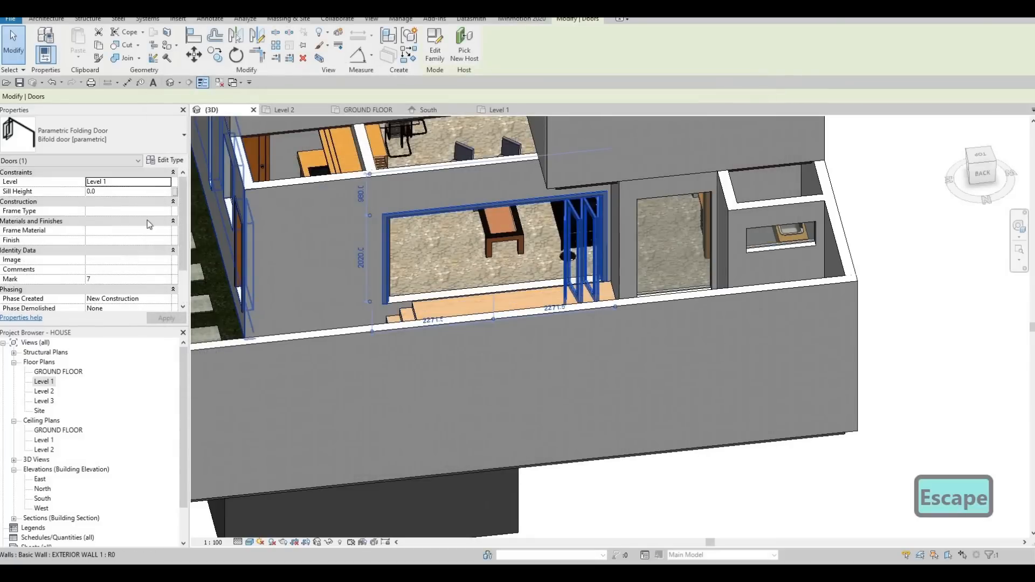
# Step: Set the folding door type's number of left panels to 8 and apply the type change
pyautogui.scroll(-1, 150, 226)
pyautogui.doubleClick(479, 214)
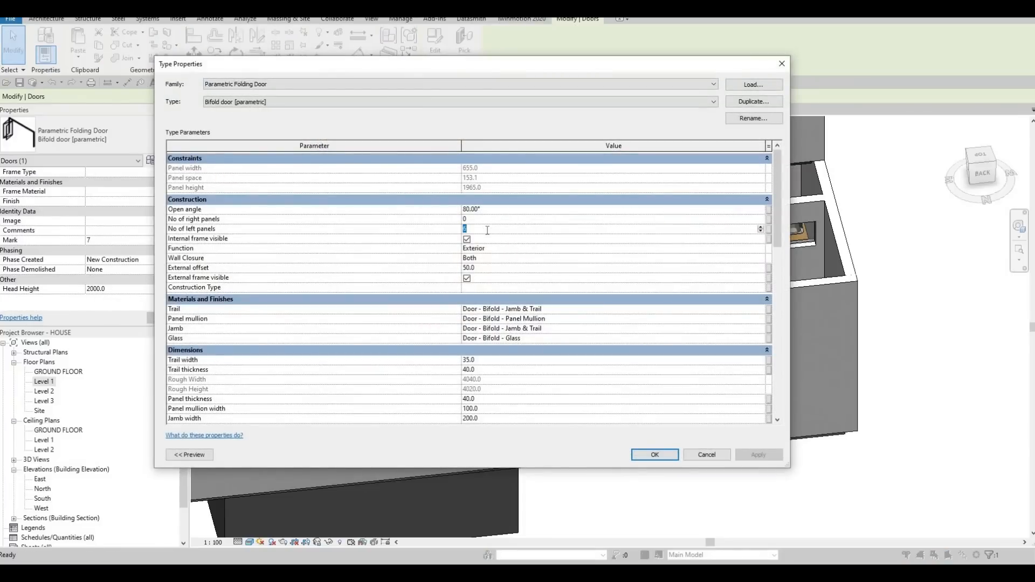
pyautogui.click(656, 455)
pyautogui.press('Escape')
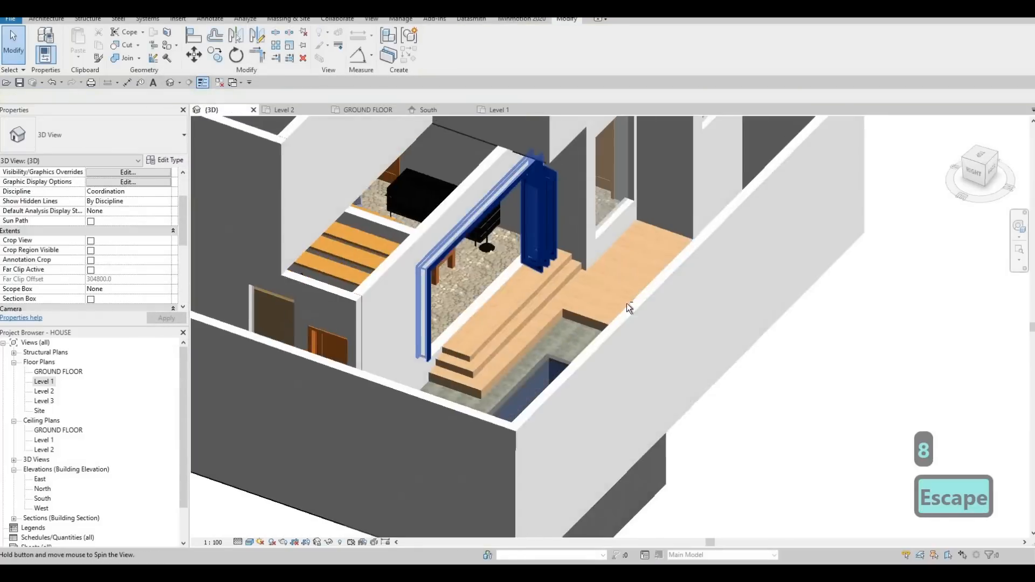
# Step: Examine the folding door, the deck steps and the overhanging upper floor slab from several angles in 3D
pyautogui.keyDown('shift'); pyautogui.moveTo(626, 303); pyautogui.dragTo(521, 257, button='middle'); pyautogui.keyUp('shift')
pyautogui.scroll(2, 561, 293)
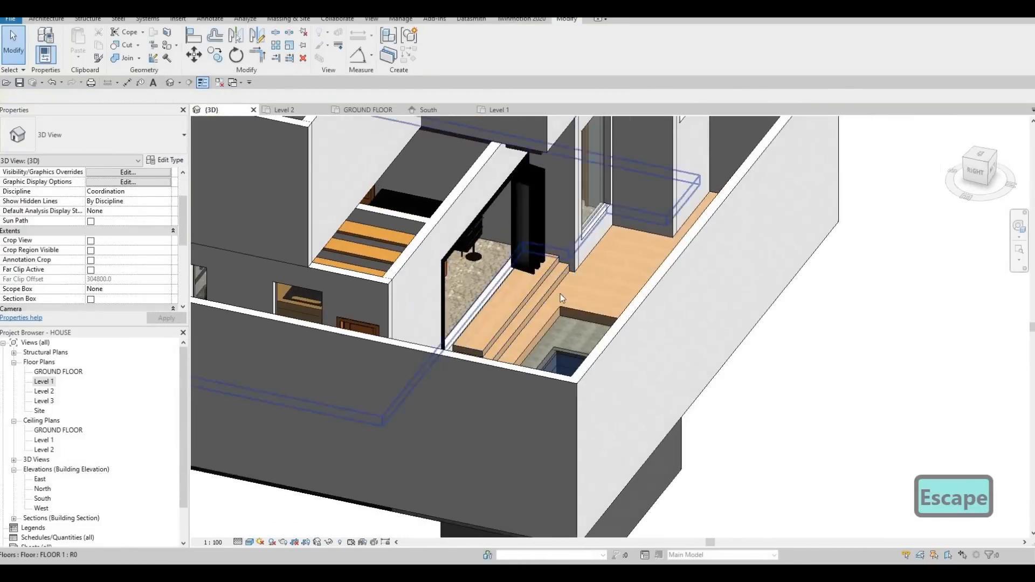
pyautogui.keyDown('shift'); pyautogui.moveTo(485, 393); pyautogui.dragTo(410, 305, button='middle'); pyautogui.keyUp('shift')
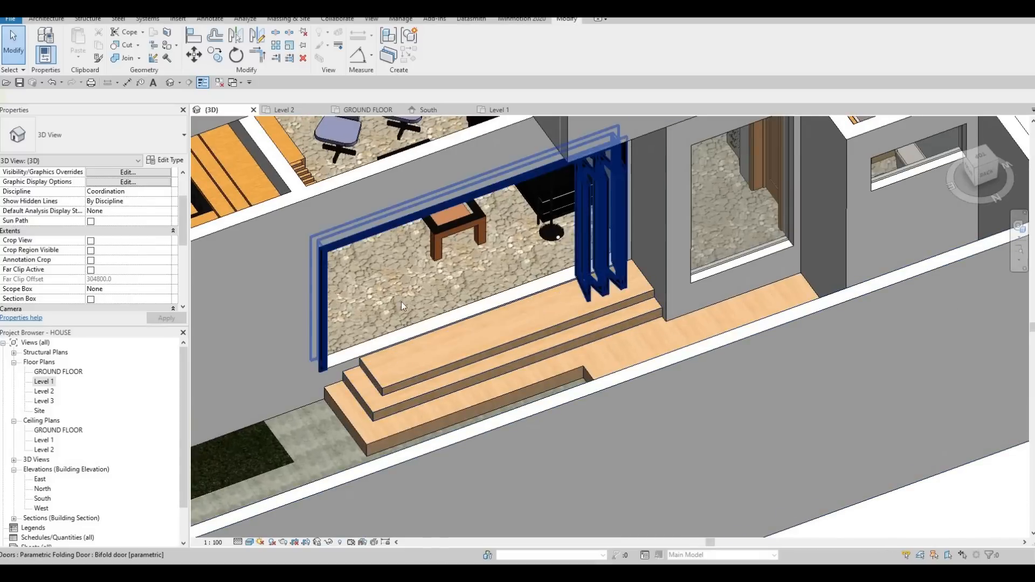
pyautogui.keyDown('shift'); pyautogui.moveTo(541, 289); pyautogui.dragTo(514, 293, button='middle'); pyautogui.keyUp('shift')
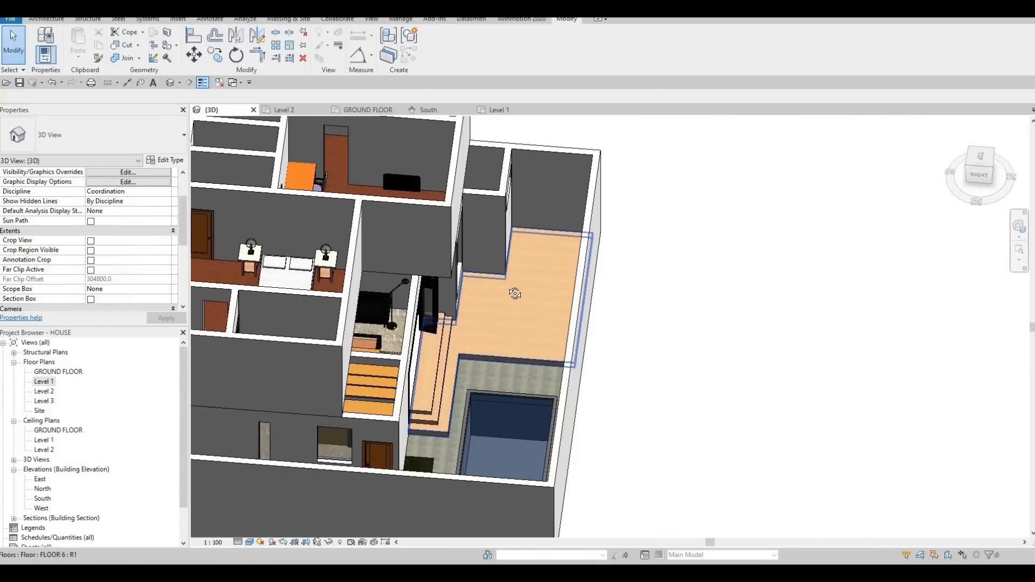
pyautogui.scroll(2, 513, 293)
pyautogui.keyDown('shift'); pyautogui.moveTo(442, 215); pyautogui.dragTo(474, 248, button='middle'); pyautogui.keyUp('shift')
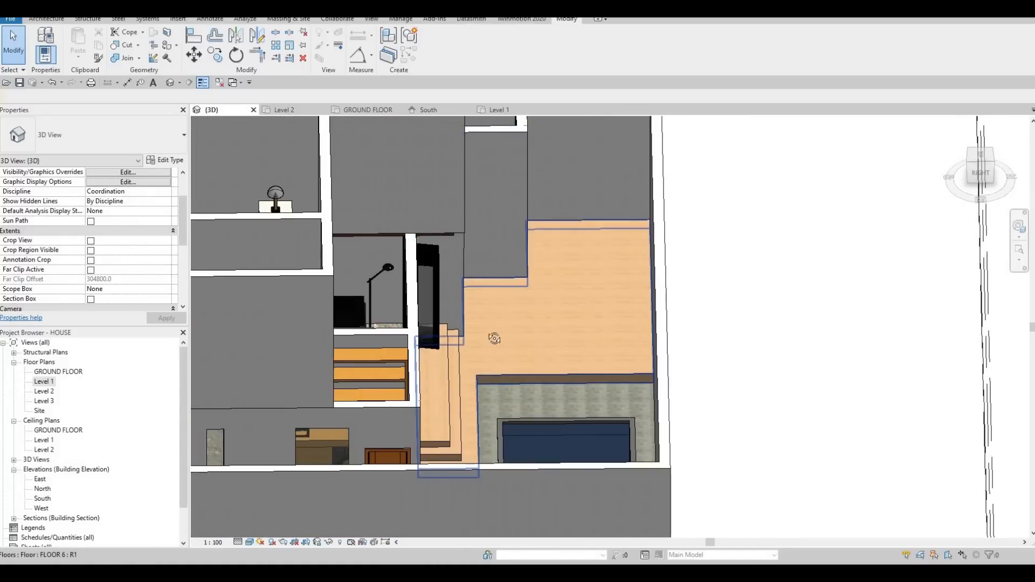
pyautogui.keyDown('shift'); pyautogui.moveTo(494, 339); pyautogui.dragTo(549, 262, button='middle'); pyautogui.keyUp('shift')
pyautogui.scroll(5, 521, 266)
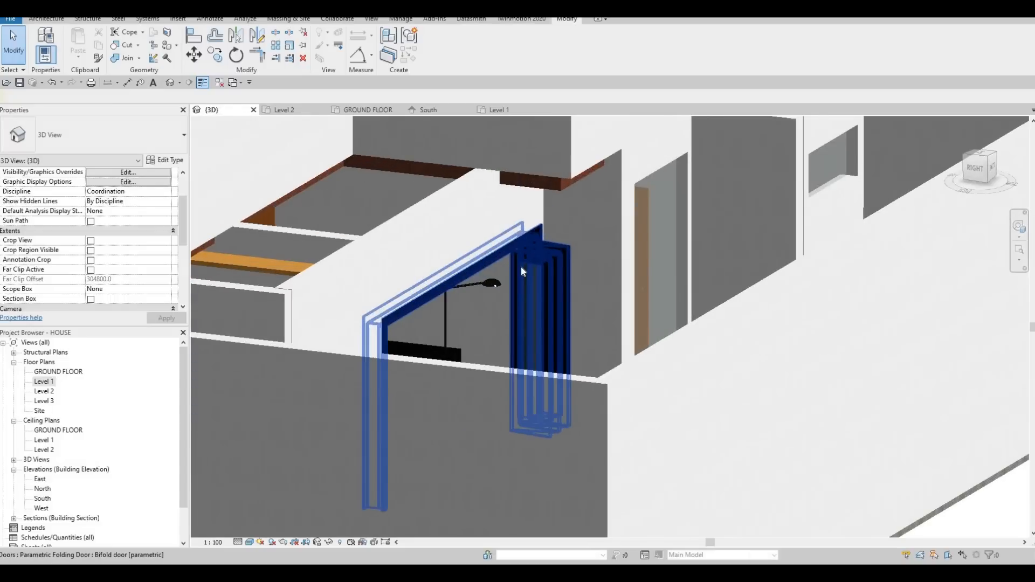
pyautogui.keyDown('shift'); pyautogui.moveTo(519, 206); pyautogui.dragTo(597, 240, button='middle'); pyautogui.keyUp('shift')
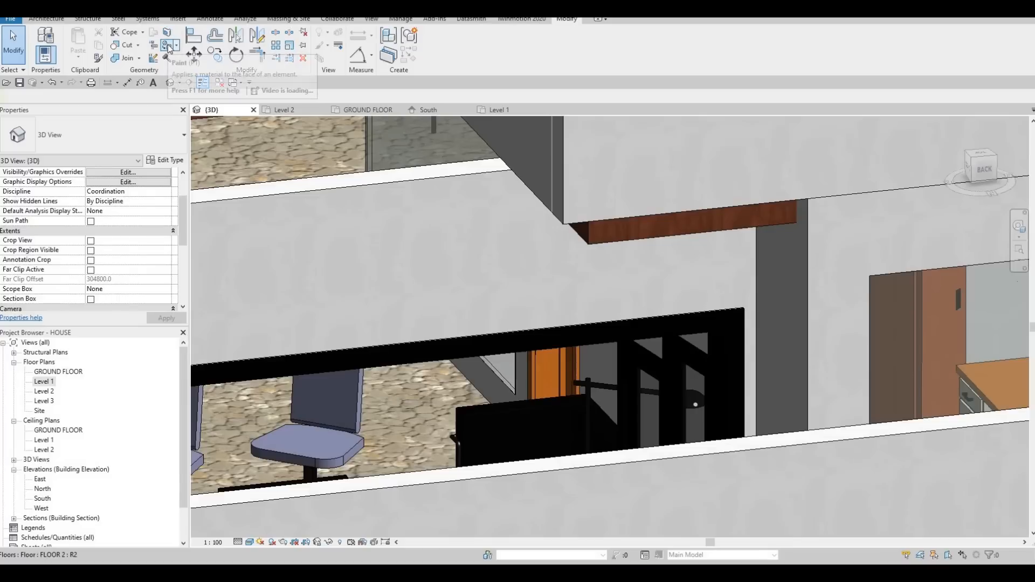
# Step: Paint the underside and exposed edges of the overhanging upper floor slab with Gypsum Wall Board
pyautogui.press('p')
pyautogui.press('t')
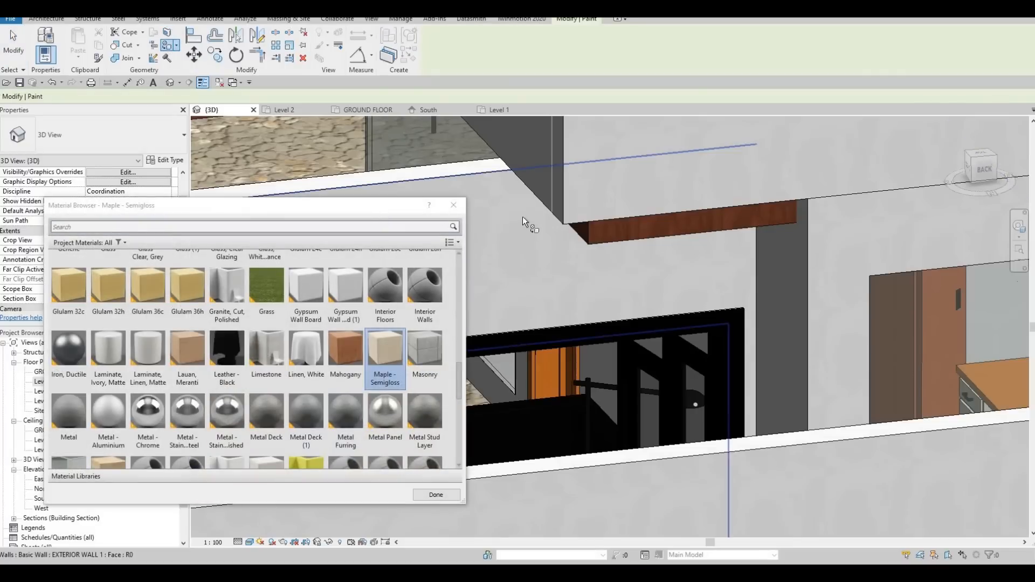
pyautogui.scroll(-3, 665, 260)
pyautogui.moveTo(664, 259); pyautogui.dragTo(985, 256, button='middle')
pyautogui.scroll(-3, 711, 261)
pyautogui.moveTo(793, 183); pyautogui.dragTo(370, 285, button='middle')
pyautogui.scroll(1, 236, 376)
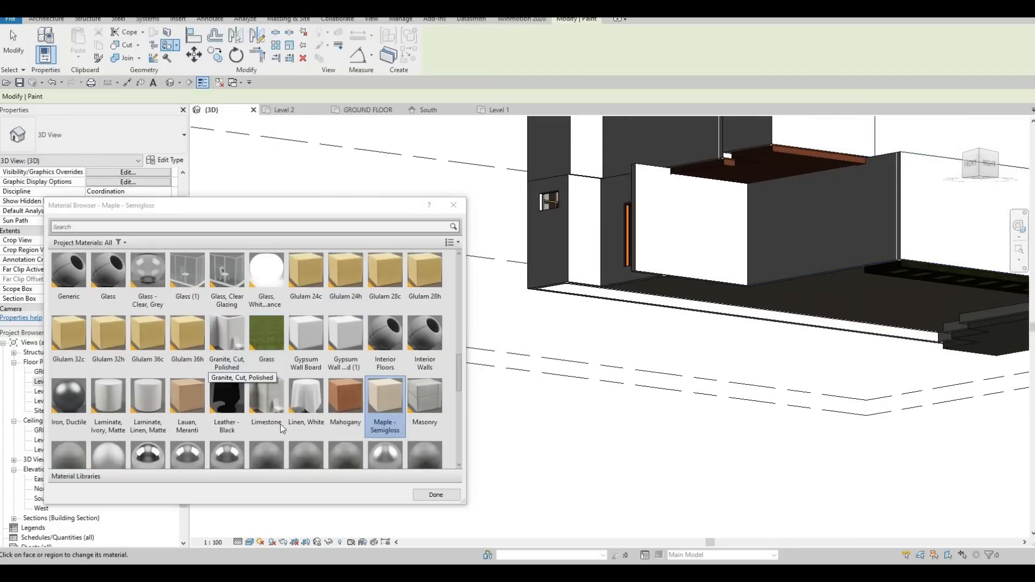
pyautogui.click(304, 341)
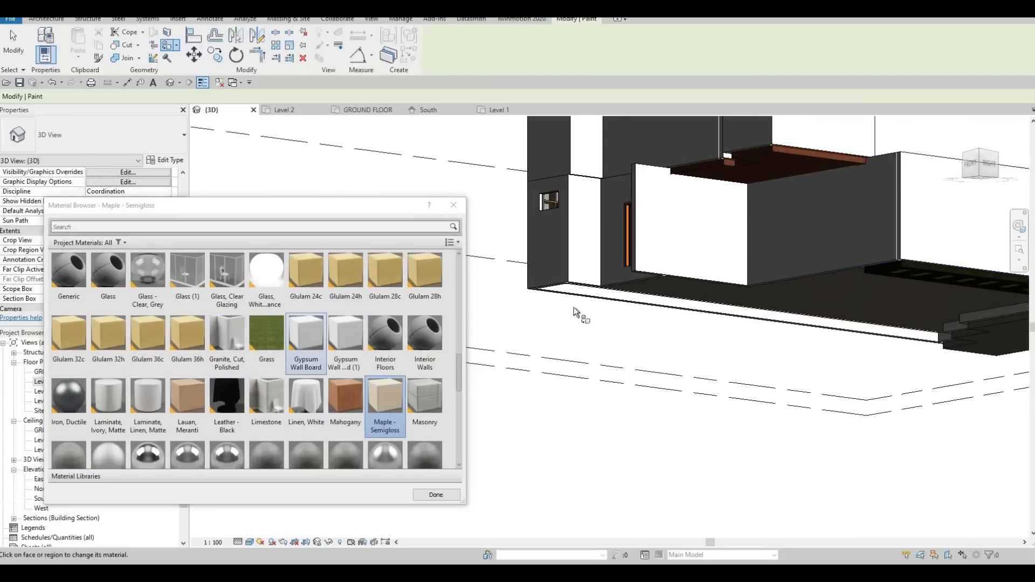
pyautogui.click(788, 177)
pyautogui.scroll(3, 791, 165)
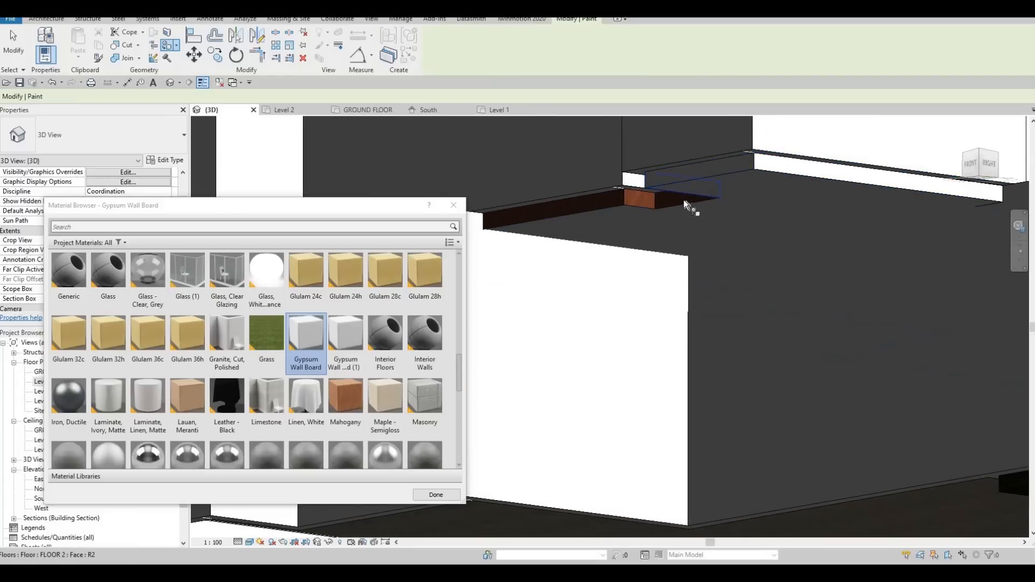
pyautogui.click(647, 203)
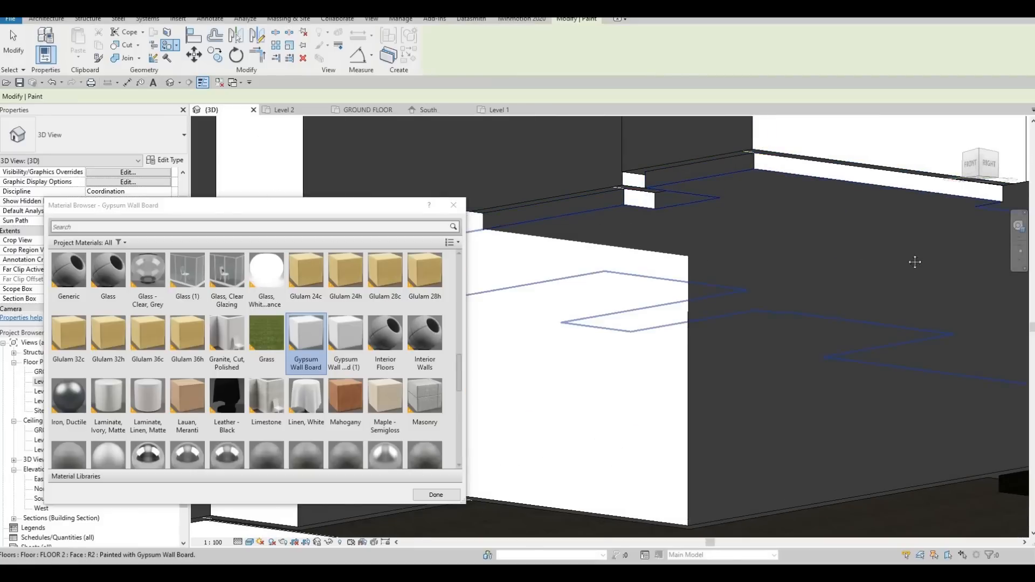
# Step: Check the upper floor slab's edges and underside around the front and side of the house for unpainted faces
pyautogui.keyDown('shift'); pyautogui.moveTo(915, 262); pyautogui.dragTo(752, 270, button='middle'); pyautogui.keyUp('shift')
pyautogui.moveTo(924, 324); pyautogui.dragTo(508, 240, button='middle')
pyautogui.moveTo(866, 287); pyautogui.dragTo(480, 251, button='middle')
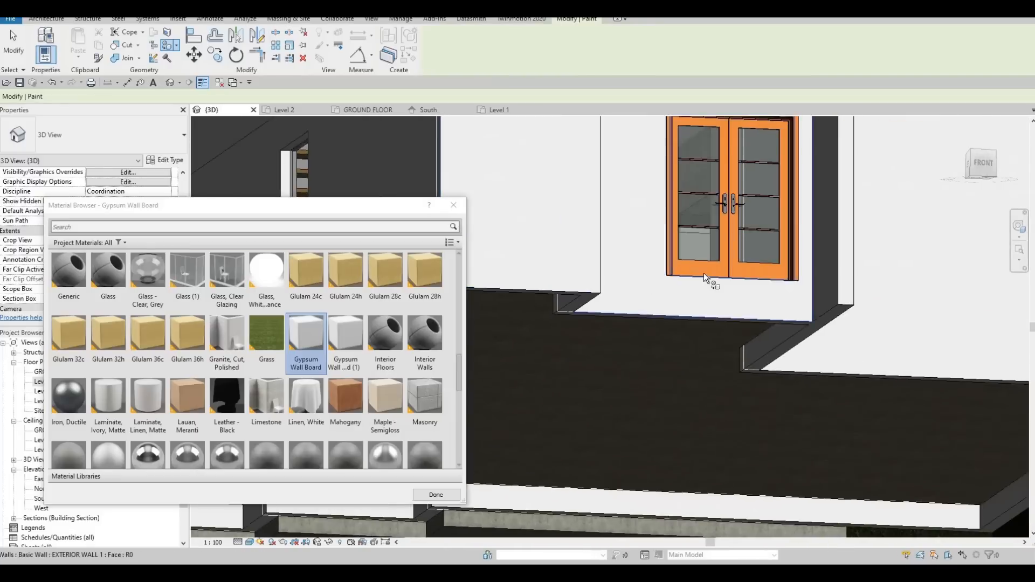
pyautogui.moveTo(982, 269); pyautogui.dragTo(701, 254, button='middle')
pyautogui.scroll(-4, 701, 255)
pyautogui.keyDown('shift'); pyautogui.moveTo(893, 223); pyautogui.dragTo(935, 202, button='middle'); pyautogui.keyUp('shift')
pyautogui.scroll(2, 872, 194)
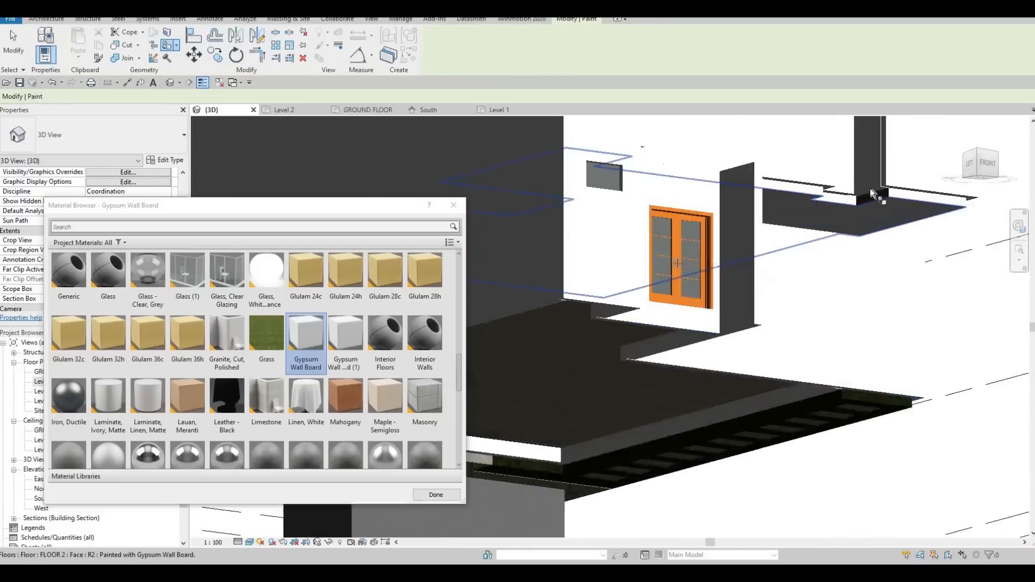
pyautogui.scroll(3, 874, 196)
pyautogui.keyDown('shift'); pyautogui.moveTo(727, 270); pyautogui.dragTo(777, 290, button='middle'); pyautogui.keyUp('shift')
pyautogui.scroll(3, 644, 269)
pyautogui.scroll(-3, 777, 289)
pyautogui.scroll(5, 716, 243)
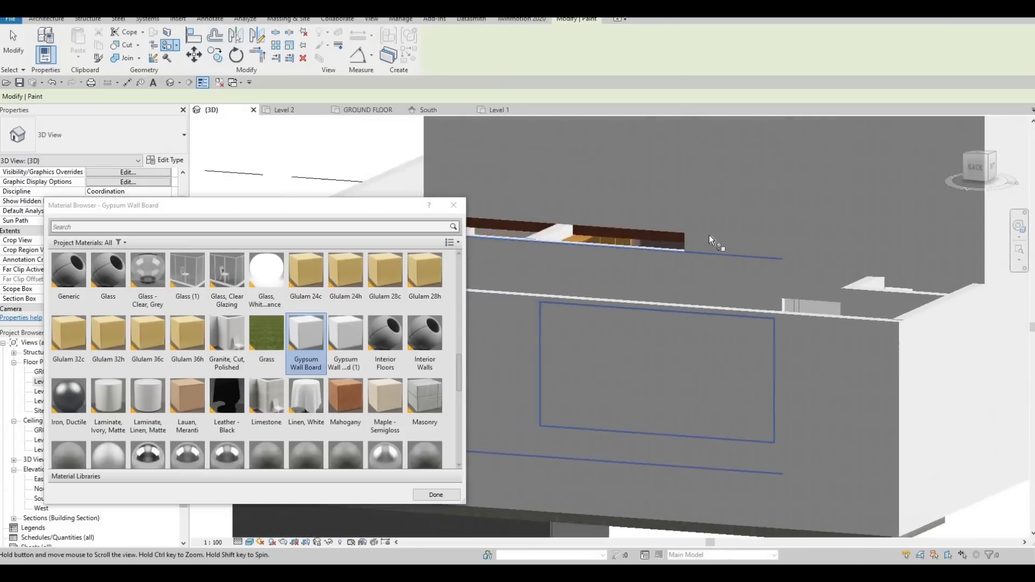
# Step: Check the slab faces above the folding door and along the rear walls from several angles, and finish painting
pyautogui.moveTo(716, 242); pyautogui.dragTo(782, 268, button='middle')
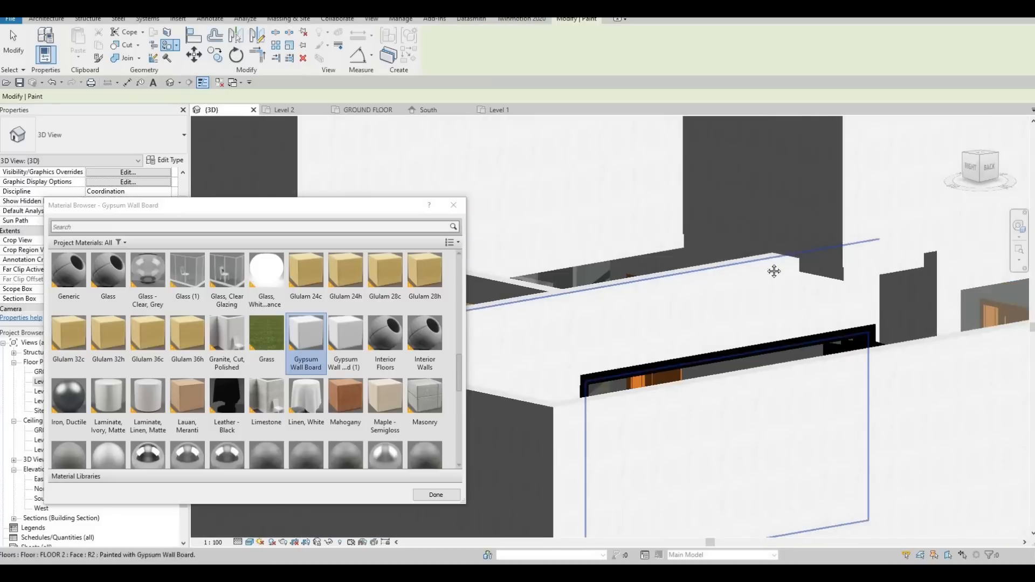
pyautogui.keyDown('shift'); pyautogui.moveTo(774, 270); pyautogui.dragTo(650, 232, button='middle'); pyautogui.keyUp('shift')
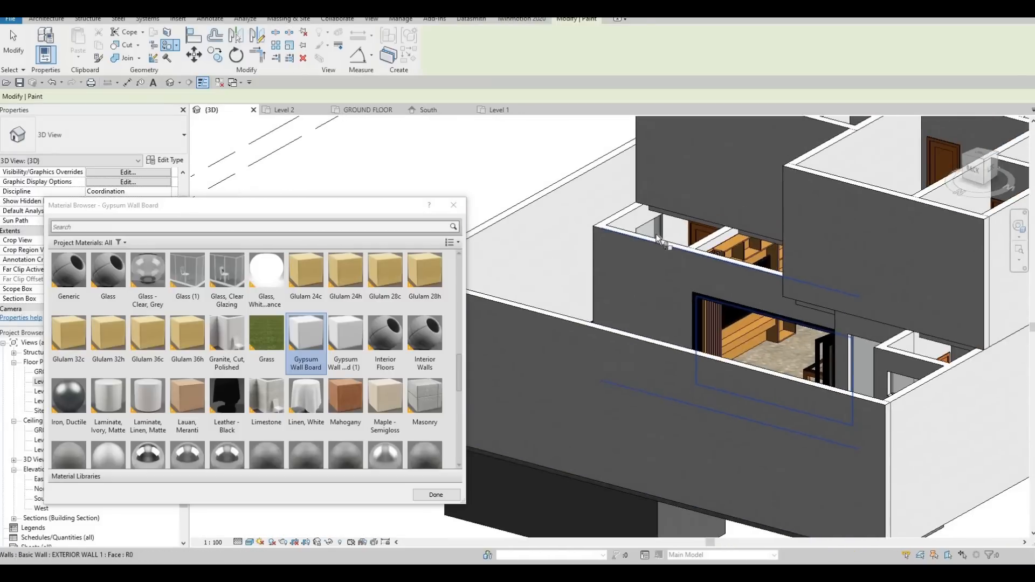
pyautogui.scroll(4, 666, 275)
pyautogui.moveTo(639, 315); pyautogui.dragTo(584, 337, button='middle')
pyautogui.scroll(-5, 584, 337)
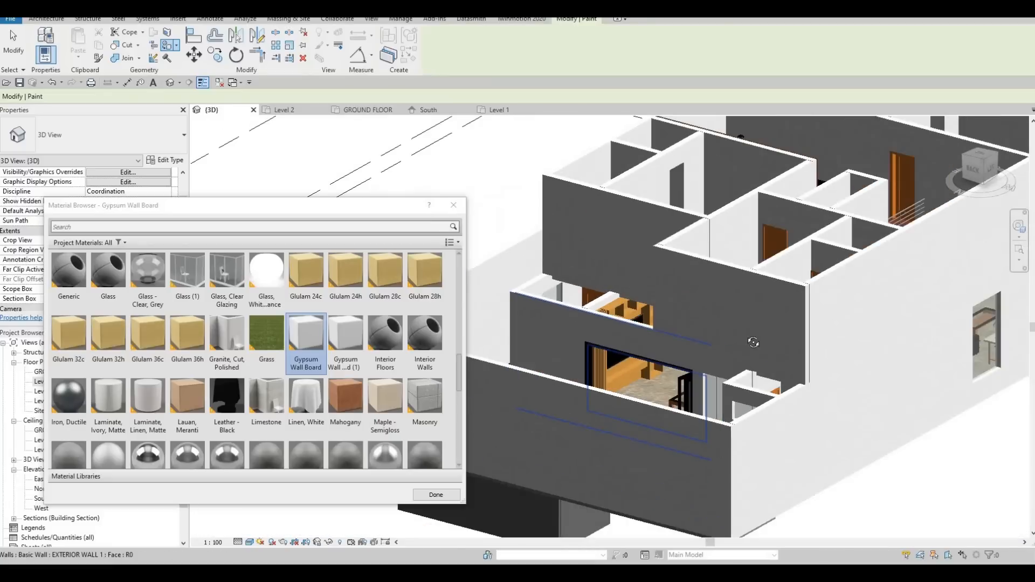
pyautogui.keyDown('shift'); pyautogui.moveTo(754, 342); pyautogui.dragTo(833, 333, button='middle'); pyautogui.keyUp('shift')
pyautogui.keyDown('shift'); pyautogui.moveTo(721, 322); pyautogui.dragTo(728, 235, button='middle'); pyautogui.keyUp('shift')
pyautogui.keyDown('shift'); pyautogui.moveTo(695, 272); pyautogui.dragTo(708, 229, button='middle'); pyautogui.keyUp('shift')
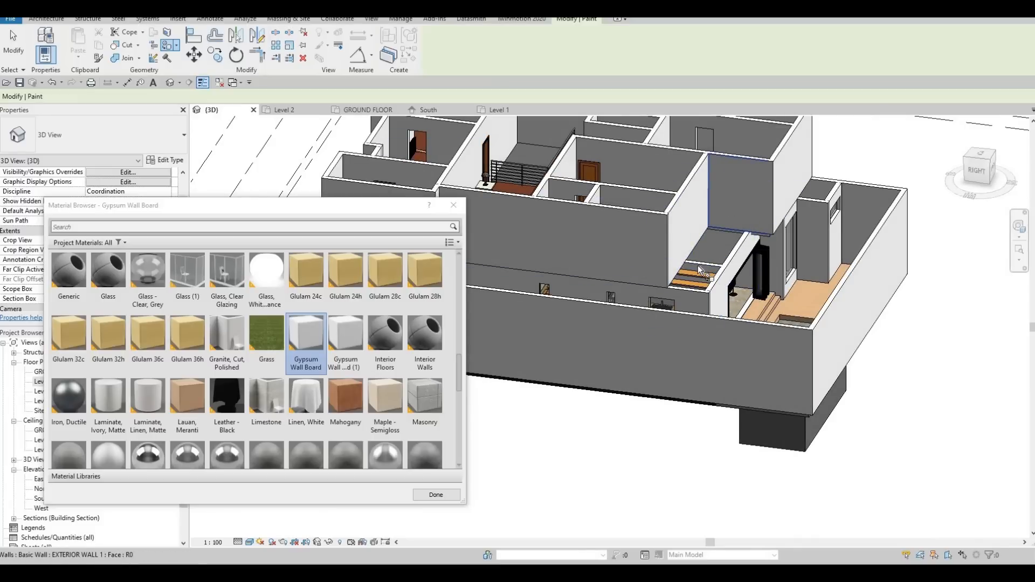
pyautogui.keyDown('shift'); pyautogui.moveTo(724, 220); pyautogui.dragTo(702, 280, button='middle'); pyautogui.keyUp('shift')
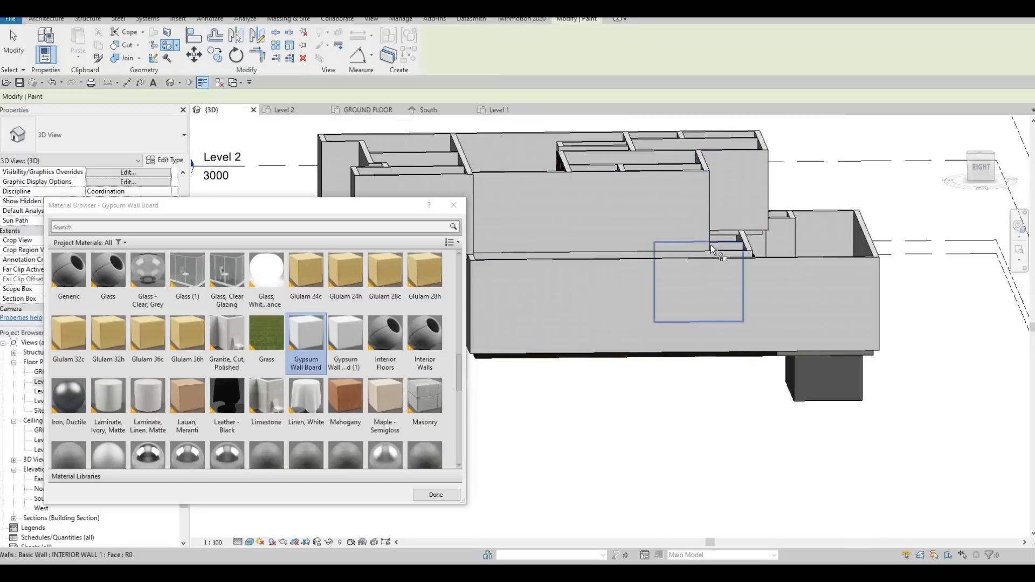
pyautogui.keyDown('shift'); pyautogui.moveTo(711, 245); pyautogui.dragTo(716, 215, button='middle'); pyautogui.keyUp('shift')
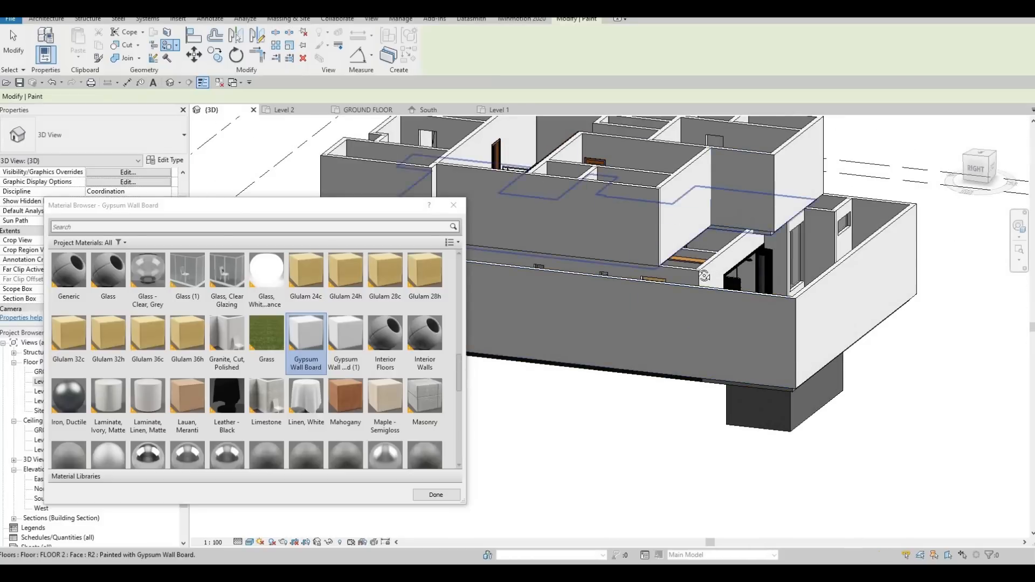
pyautogui.keyDown('shift'); pyautogui.moveTo(704, 276); pyautogui.dragTo(730, 358, button='middle'); pyautogui.keyUp('shift')
pyautogui.scroll(3, 755, 332)
pyautogui.press('Escape')
pyautogui.press('Escape')
pyautogui.press('Escape')
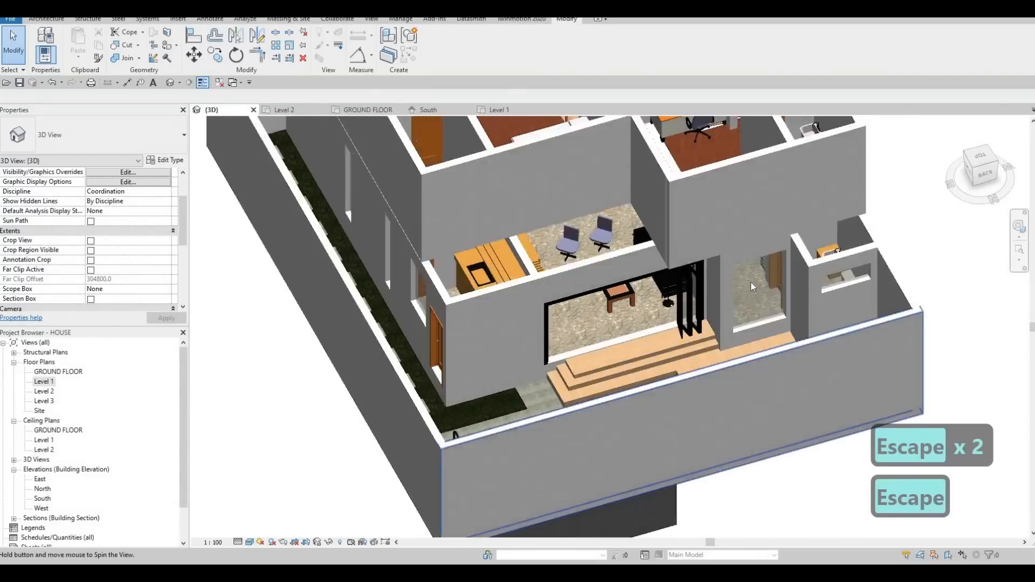
# Step: Move the pool's long wall beside the boundary wall inward in the GROUND FLOOR plan, to 2200 mm from the opposite pool wall
pyautogui.keyDown('shift'); pyautogui.moveTo(751, 282); pyautogui.dragTo(736, 308, button='middle'); pyautogui.keyUp('shift')
pyautogui.scroll(5, 736, 309)
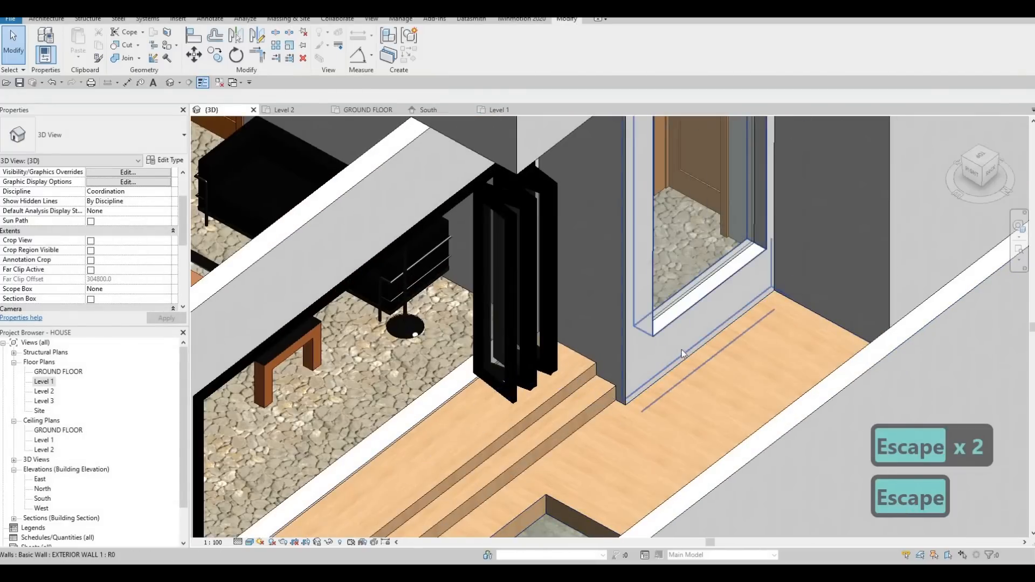
pyautogui.scroll(-5, 682, 349)
pyautogui.keyDown('shift'); pyautogui.moveTo(807, 409); pyautogui.dragTo(777, 245, button='middle'); pyautogui.keyUp('shift')
pyautogui.scroll(3, 700, 289)
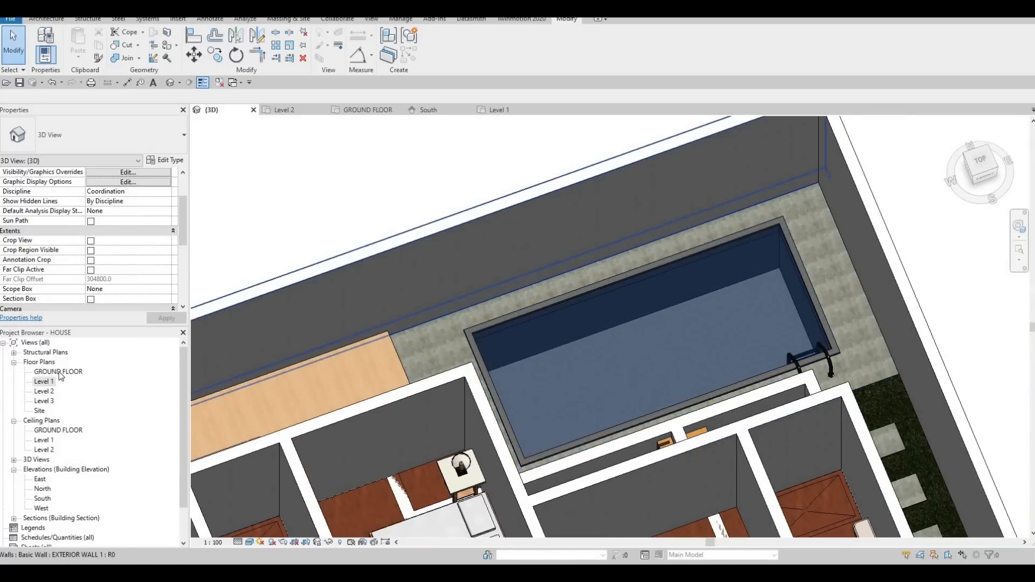
pyautogui.doubleClick(58, 372)
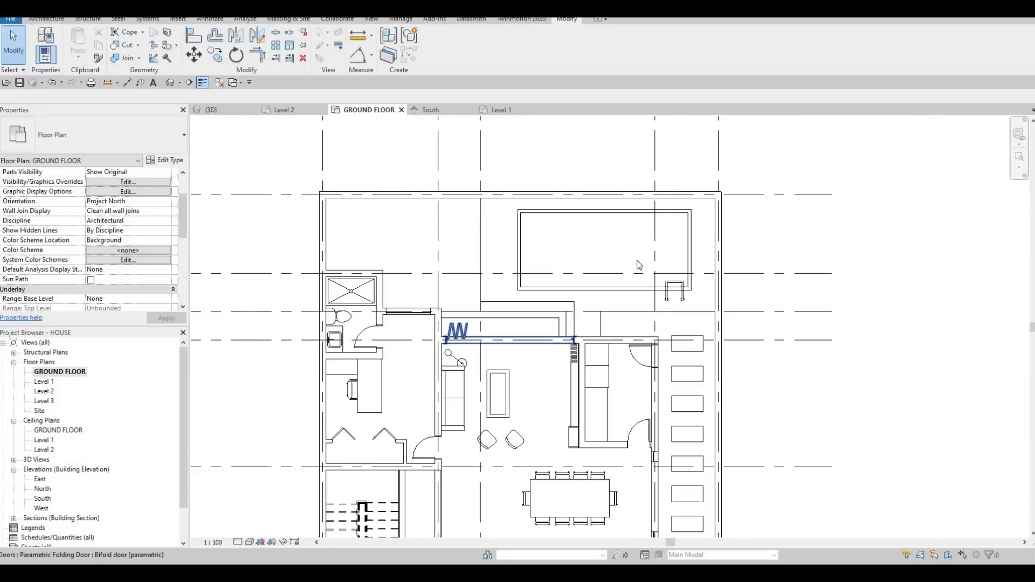
pyautogui.scroll(3, 628, 221)
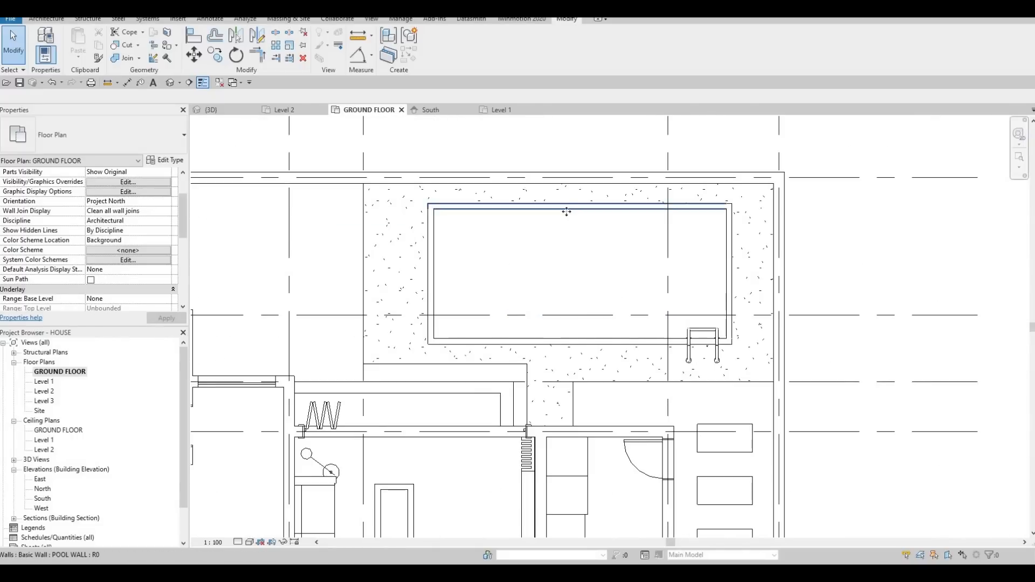
pyautogui.click(561, 207)
pyautogui.moveTo(561, 225); pyautogui.dragTo(561, 239)
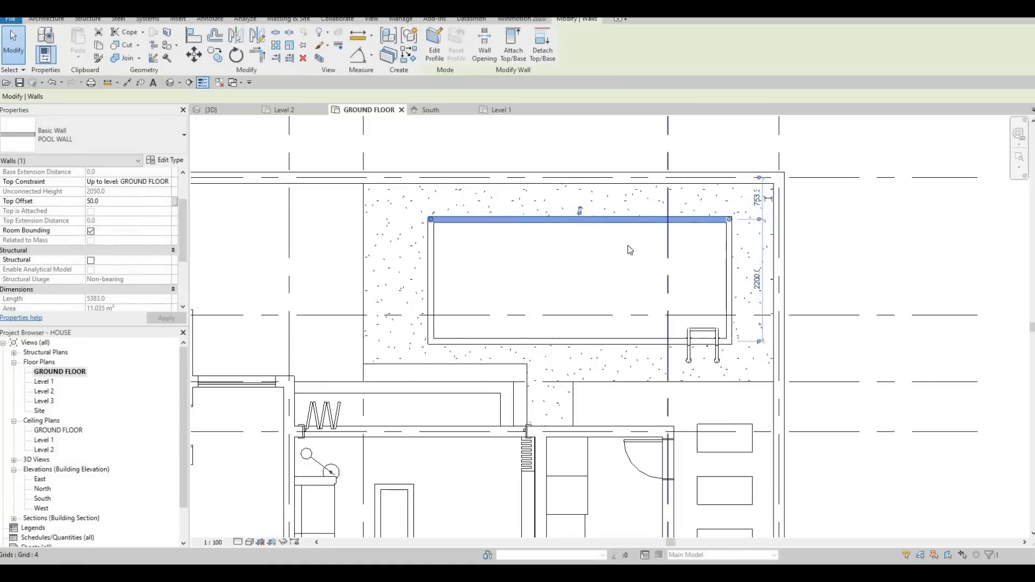
# Step: In the 3D view, pull the long side of the pool's water body in to meet the moved pool wall
pyautogui.press('Escape')
pyautogui.click(537, 225)
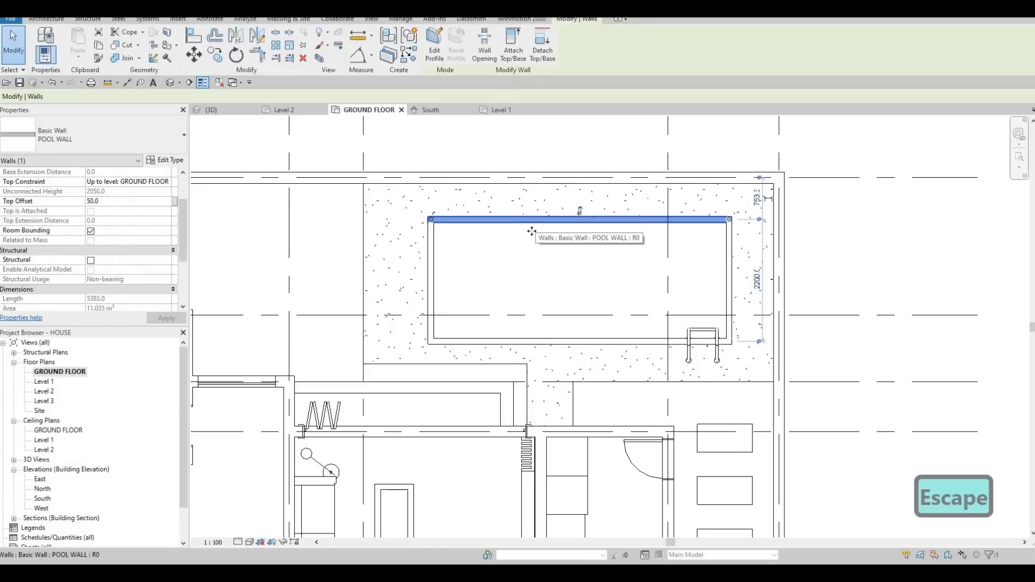
pyautogui.press('Escape')
pyautogui.click(517, 242)
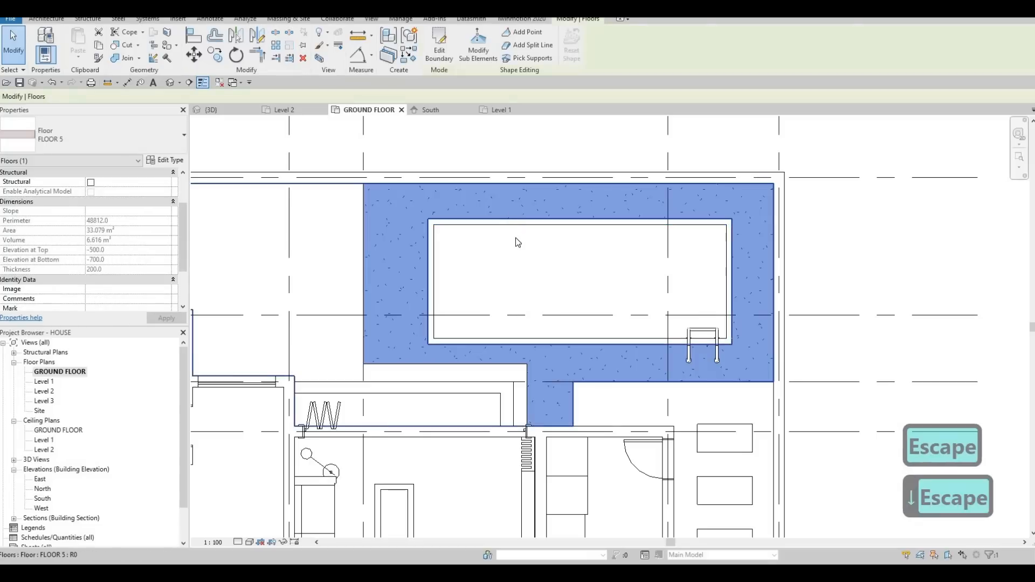
pyautogui.press('Escape')
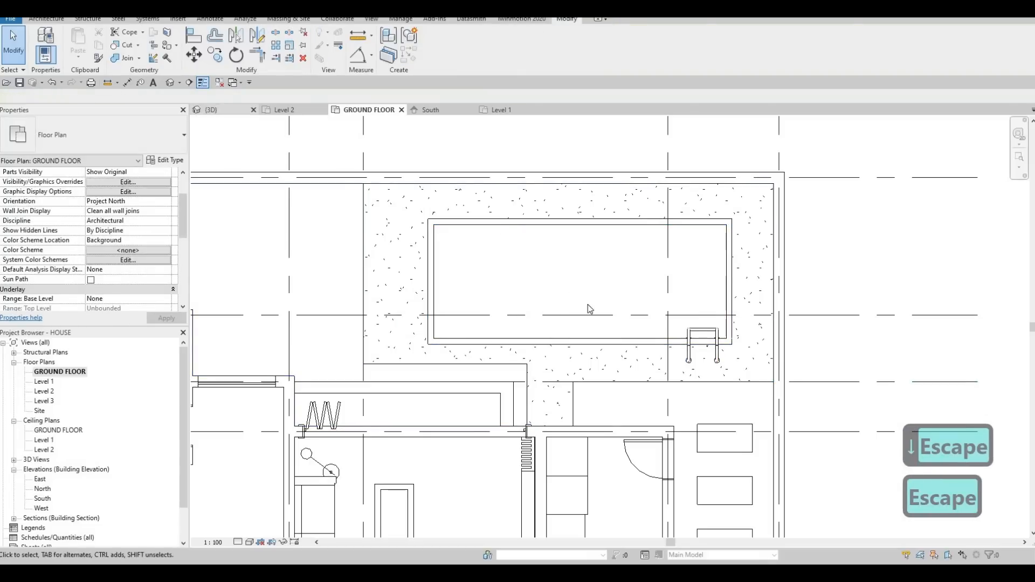
pyautogui.click(211, 110)
pyautogui.click(614, 304)
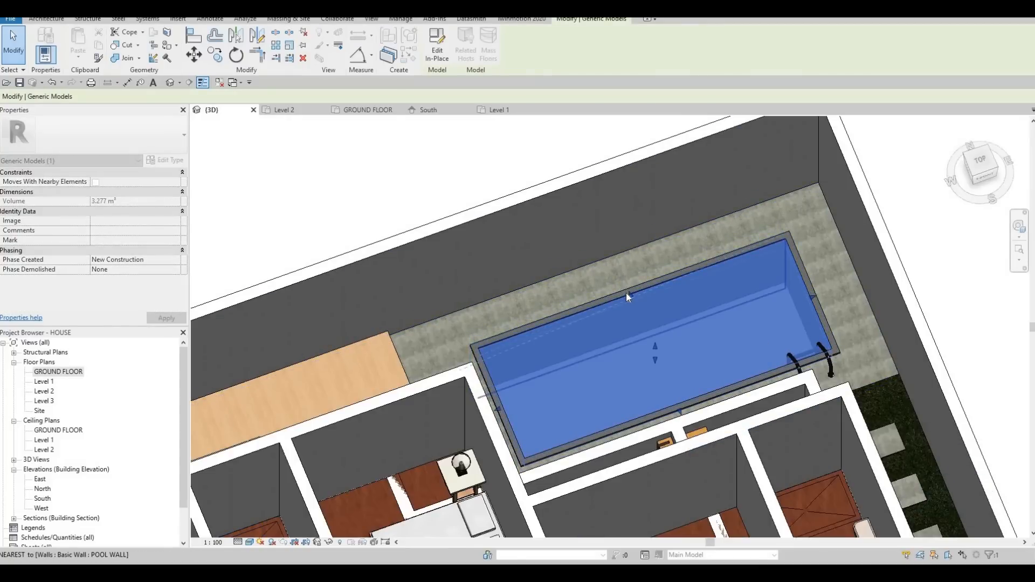
pyautogui.moveTo(626, 296); pyautogui.dragTo(621, 302)
pyautogui.press('Escape')
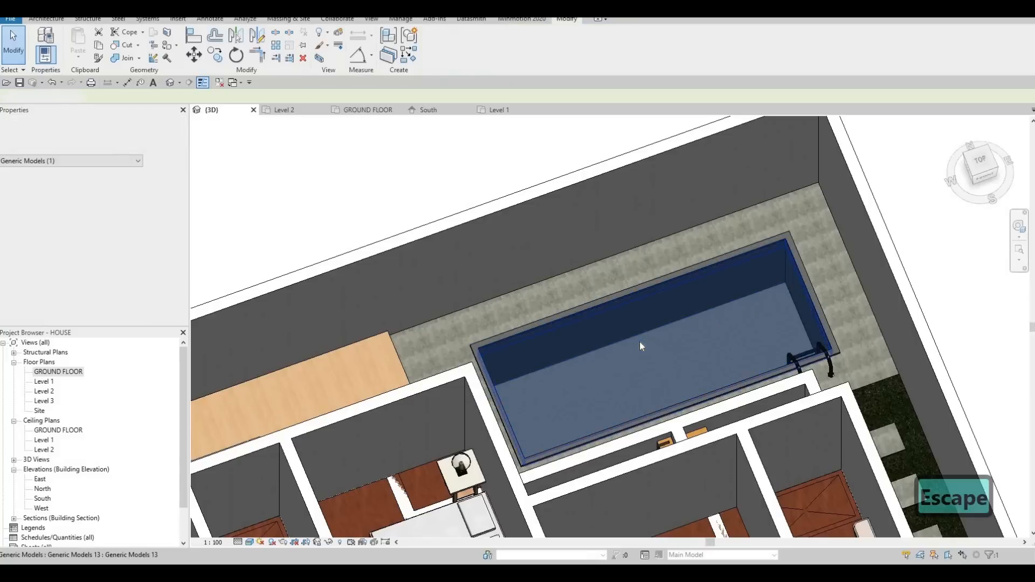
# Step: From beneath the pool, pull the protruding long edge of the pool's bottom slab in to the moved wall
pyautogui.click(649, 360)
pyautogui.press('Escape')
pyautogui.press('Tab')
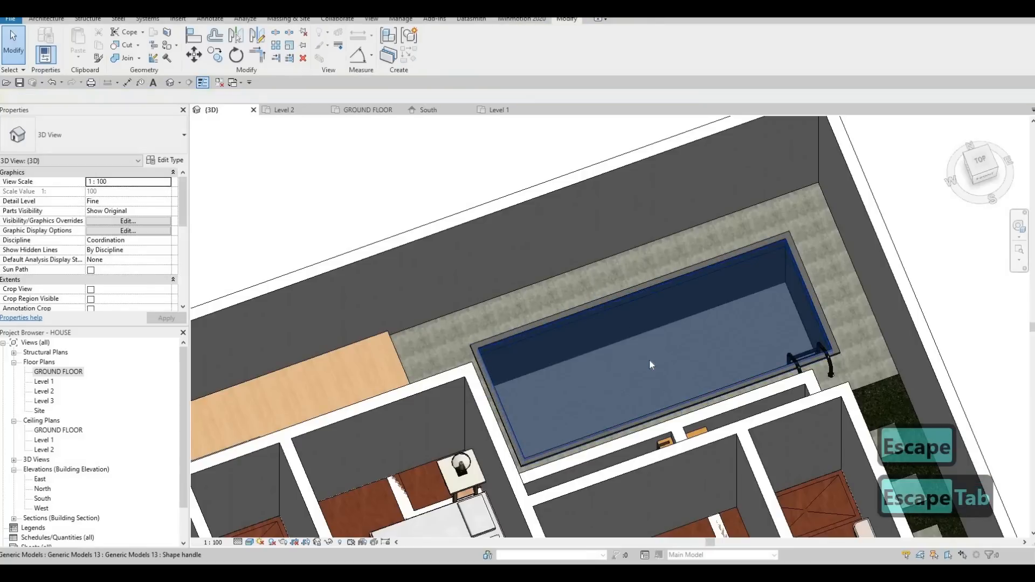
pyautogui.click(649, 359)
pyautogui.press('Tab')
pyautogui.press('Tab')
pyautogui.keyDown('shift'); pyautogui.moveTo(664, 191); pyautogui.dragTo(655, 384, button='middle'); pyautogui.keyUp('shift')
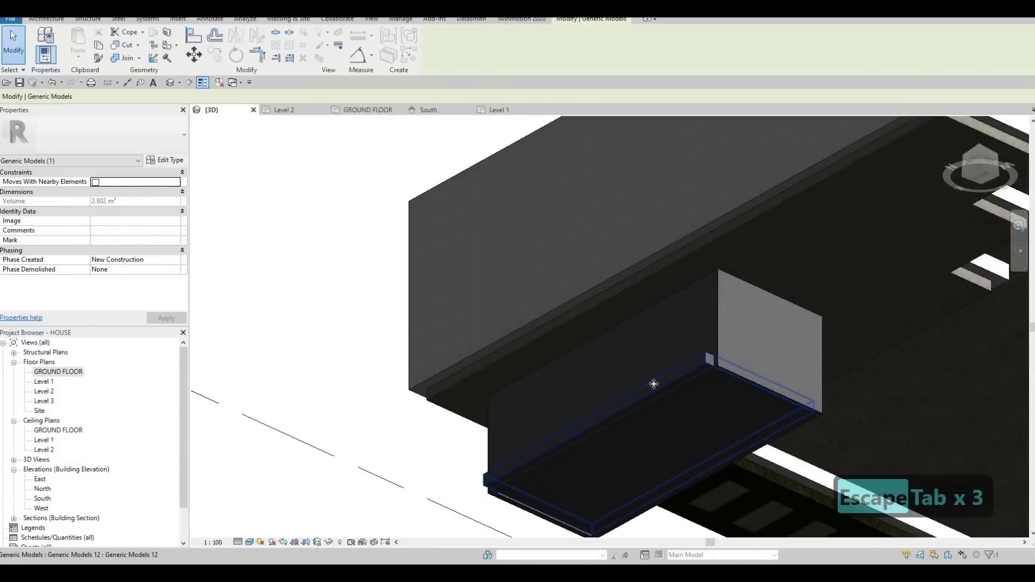
pyautogui.click(590, 425)
pyautogui.scroll(2, 596, 424)
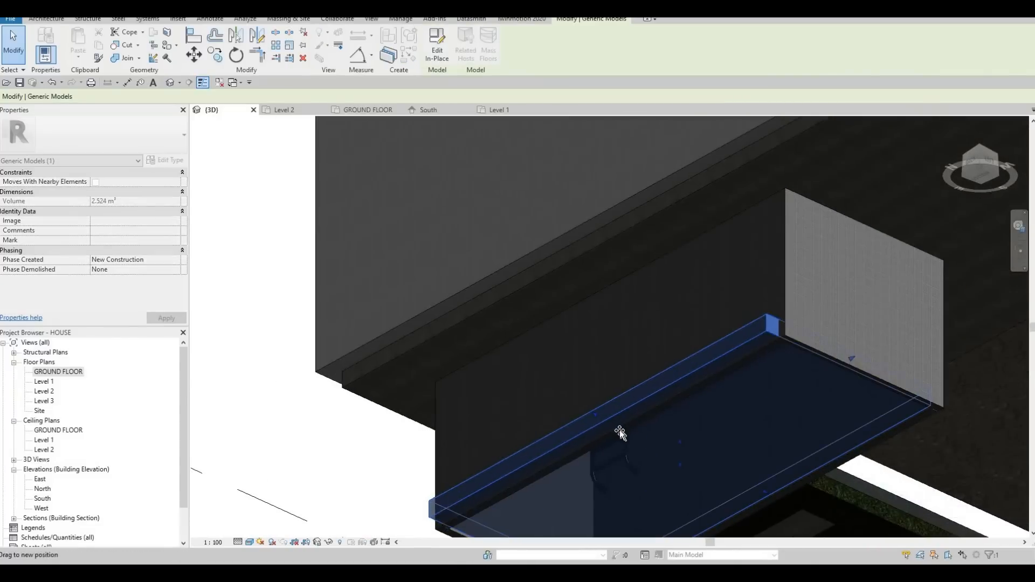
pyautogui.moveTo(619, 429); pyautogui.dragTo(605, 372)
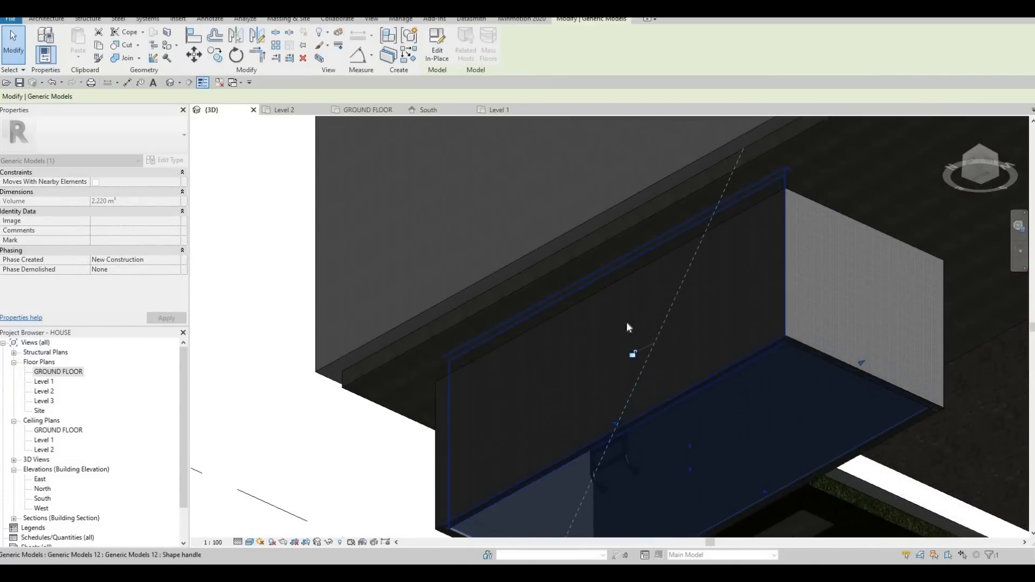
pyautogui.press('Escape')
# Step: Inspect the resized pool and its surrounding paving and deck in the GROUND FLOOR plan and the 3D view
pyautogui.scroll(-5, 578, 469)
pyautogui.keyDown('shift'); pyautogui.moveTo(621, 368); pyautogui.dragTo(651, 273, button='middle'); pyautogui.keyUp('shift')
pyautogui.scroll(3, 647, 259)
pyautogui.scroll(3, 642, 245)
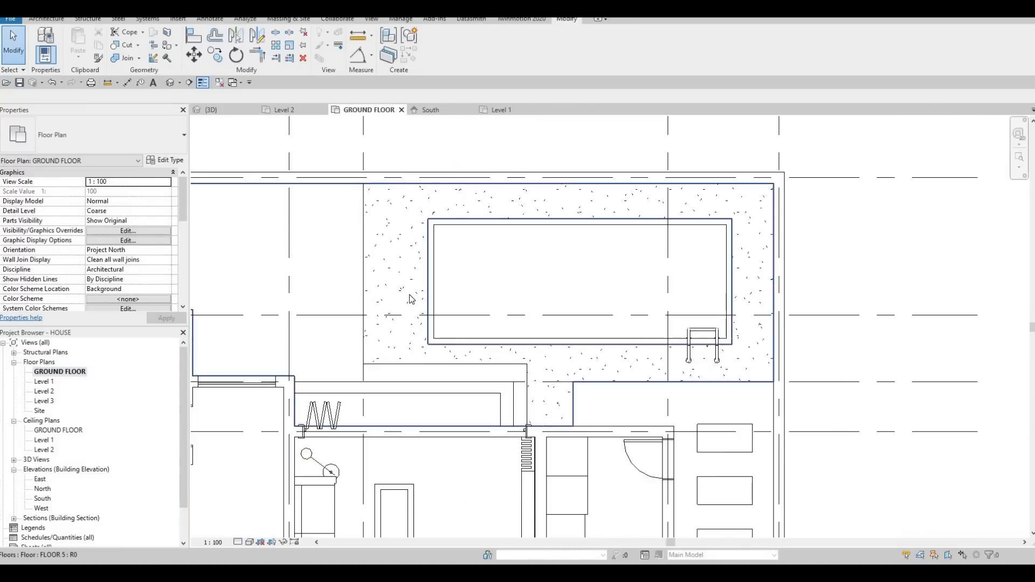
pyautogui.moveTo(467, 268); pyautogui.dragTo(446, 284, button='middle')
pyautogui.scroll(-2, 465, 281)
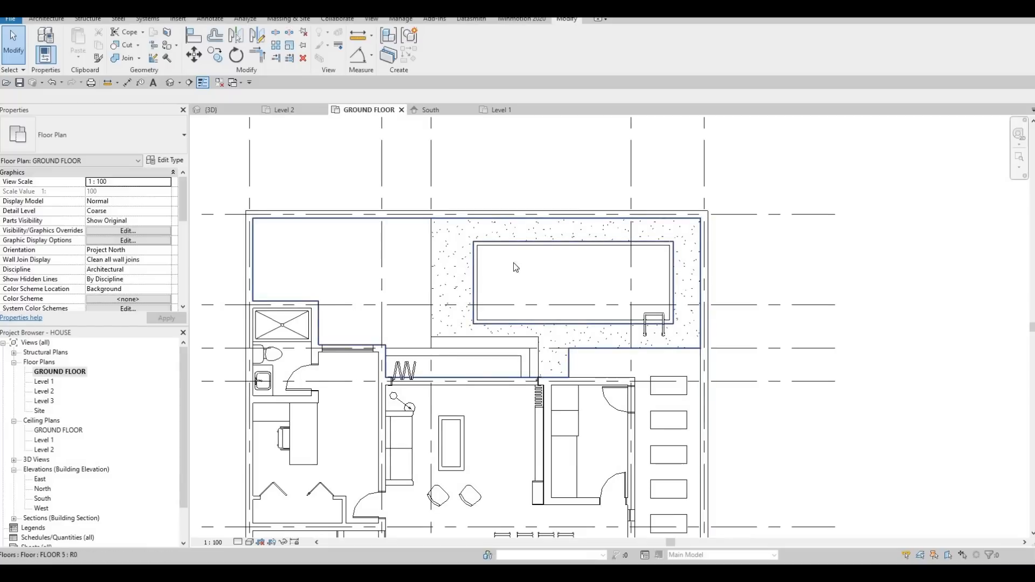
pyautogui.click(222, 109)
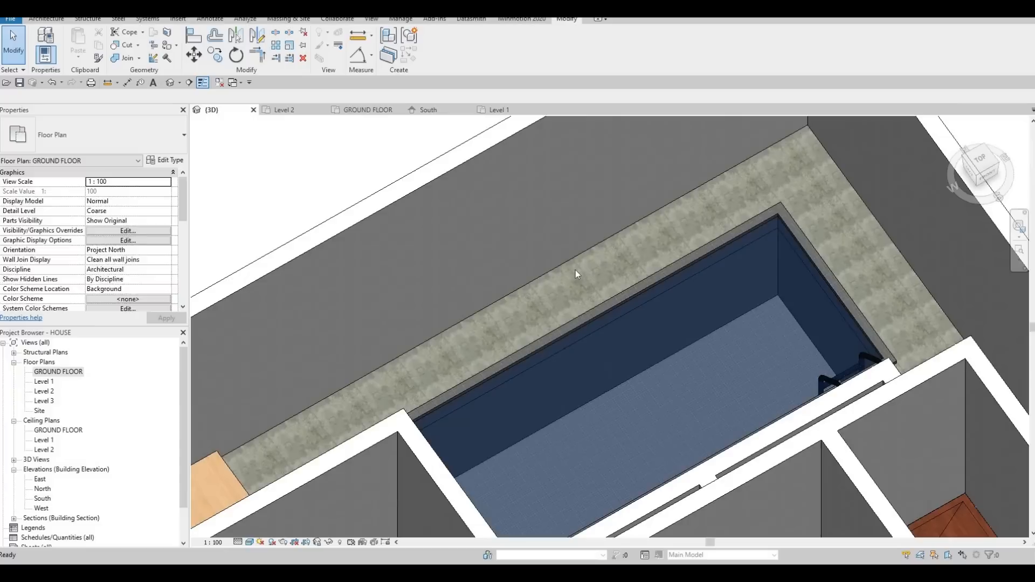
pyautogui.scroll(-6, 624, 328)
pyautogui.keyDown('shift'); pyautogui.moveTo(594, 323); pyautogui.dragTo(512, 340, button='middle'); pyautogui.keyUp('shift')
pyautogui.scroll(5, 509, 344)
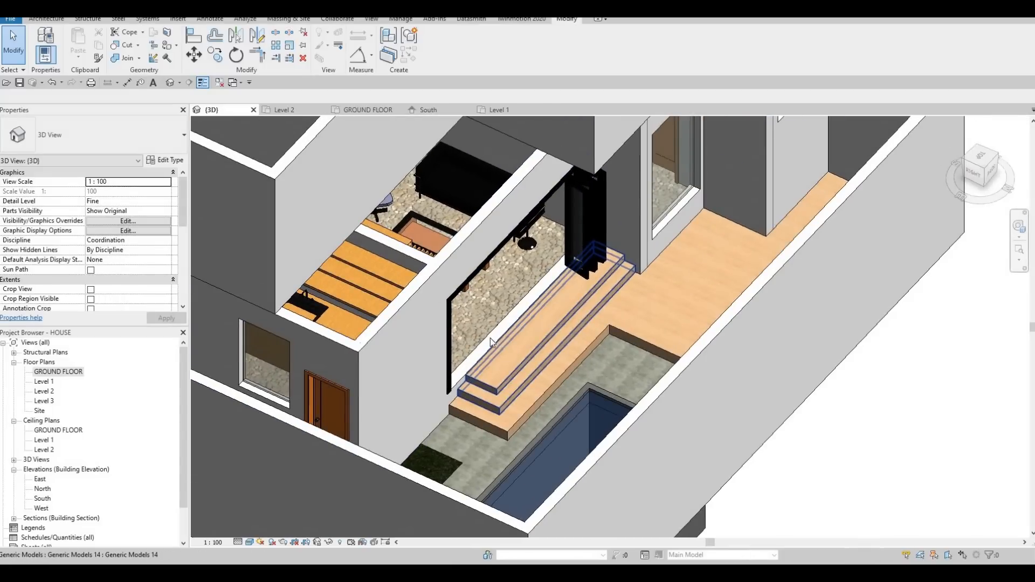